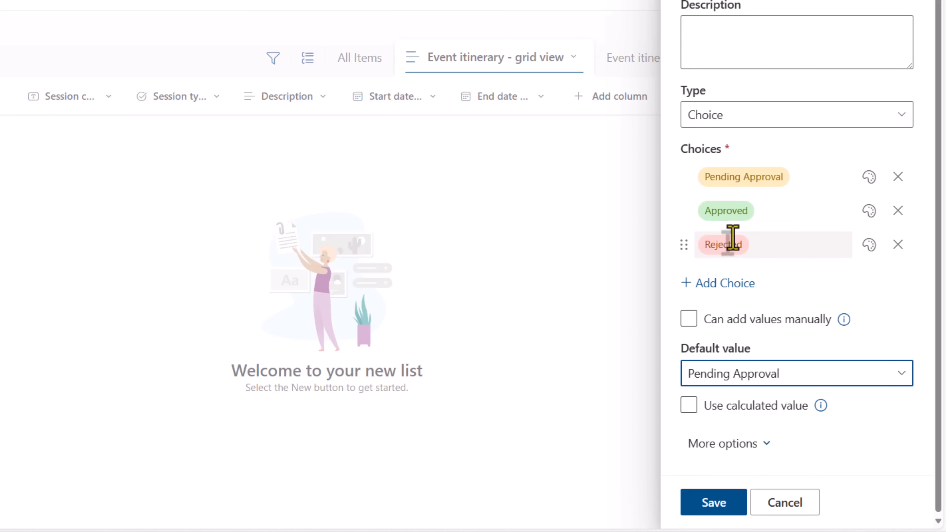
# Step: Save the Status choice column with Pending Approval as its default value
pyautogui.click(714, 502)
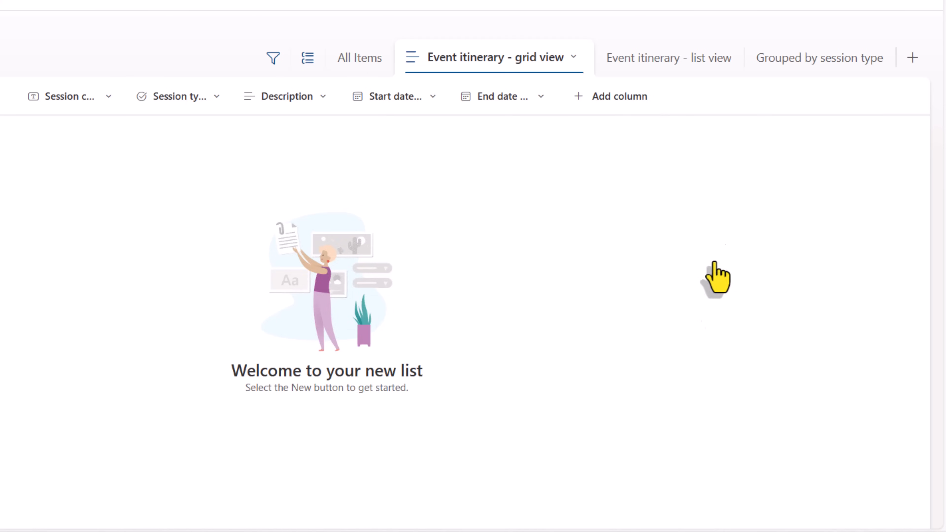
# Step: Create a Person column named Approvers that shows profile photos and allows multiple selections
pyautogui.click(709, 106)
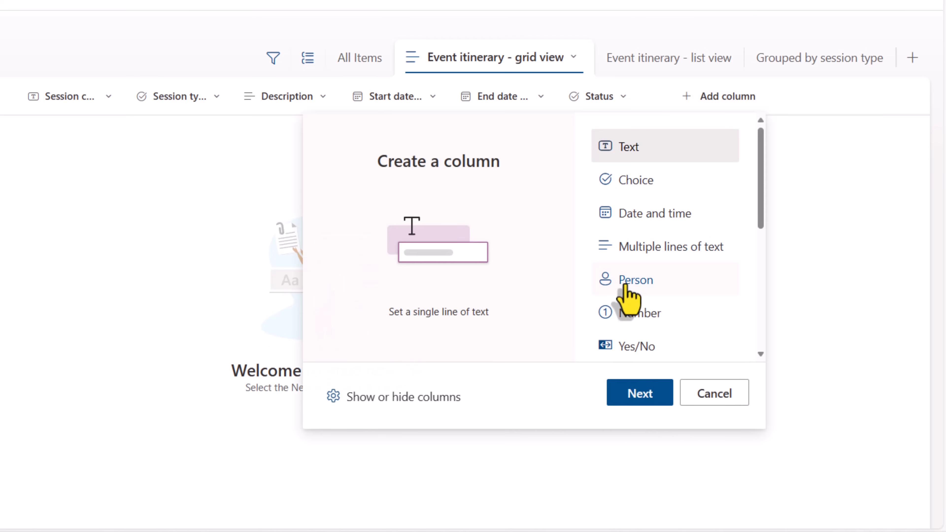
pyautogui.click(633, 280)
pyautogui.click(641, 393)
pyautogui.write('Approvers')
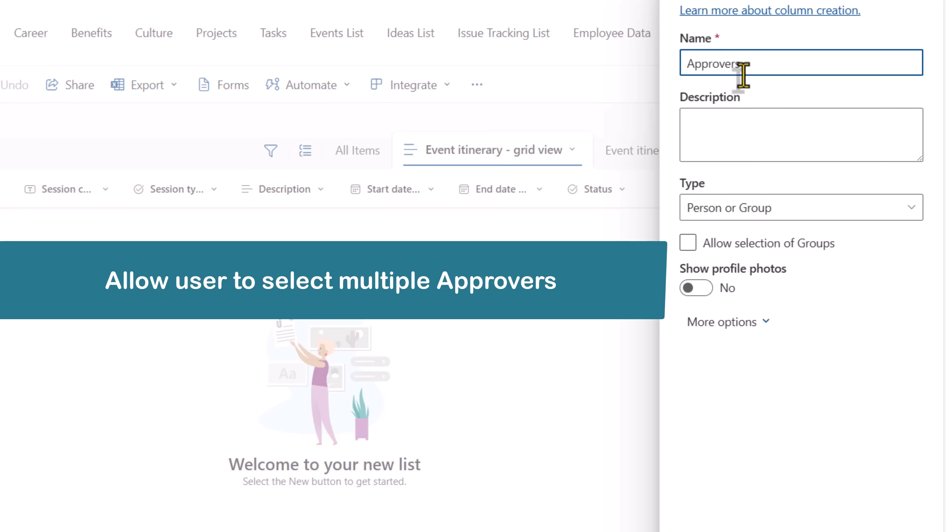
pyautogui.click(695, 288)
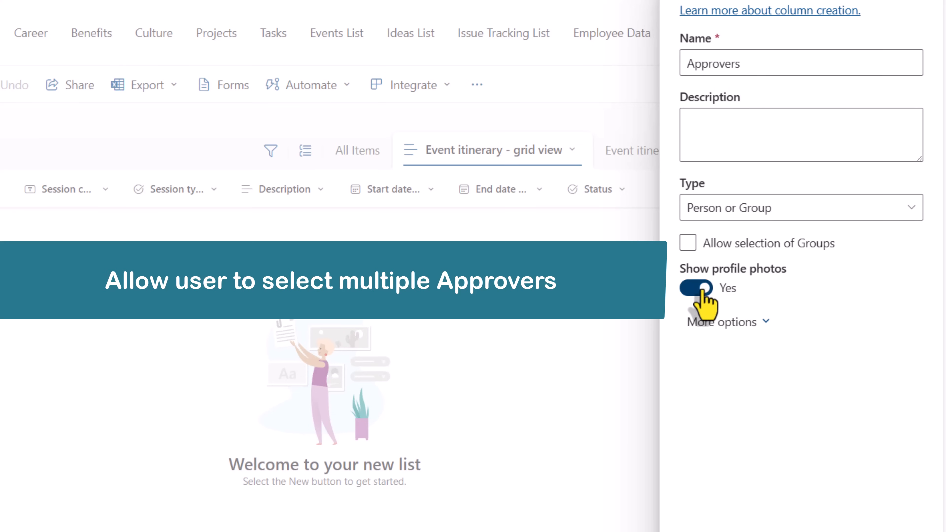
pyautogui.click(762, 324)
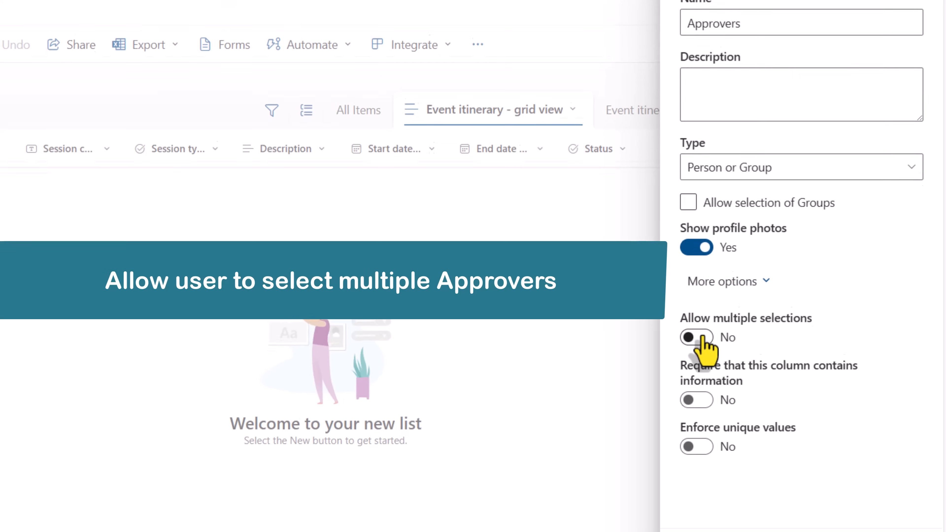
pyautogui.click(702, 342)
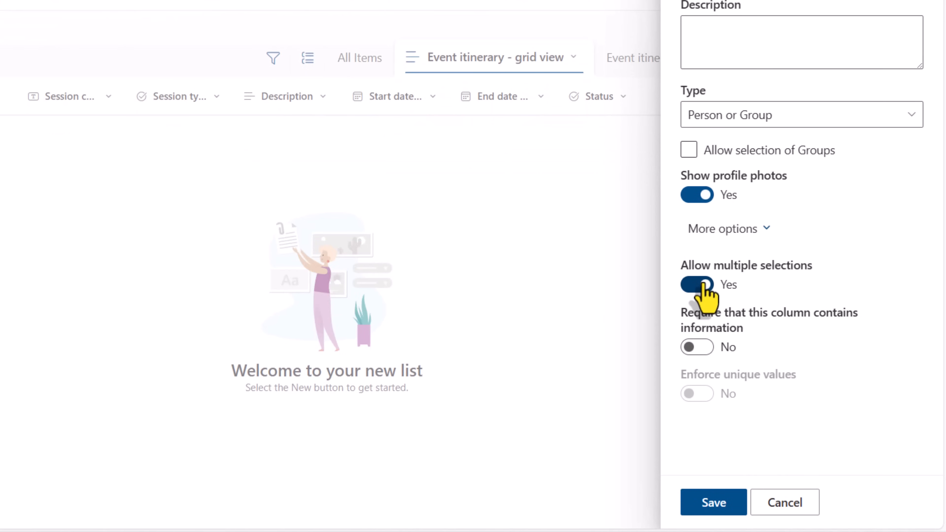
pyautogui.click(722, 504)
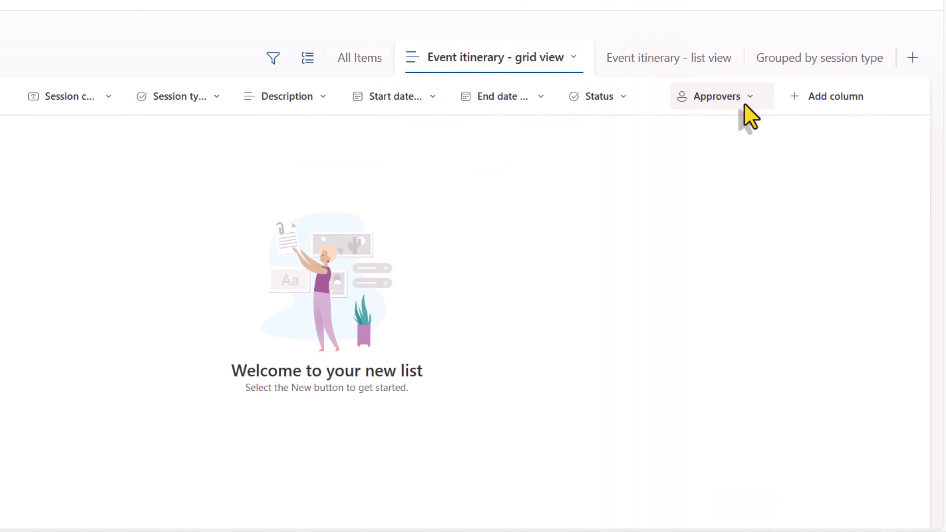
# Step: Create a Person column named Assigned To with profile photos shown
pyautogui.click(824, 97)
pyautogui.click(742, 280)
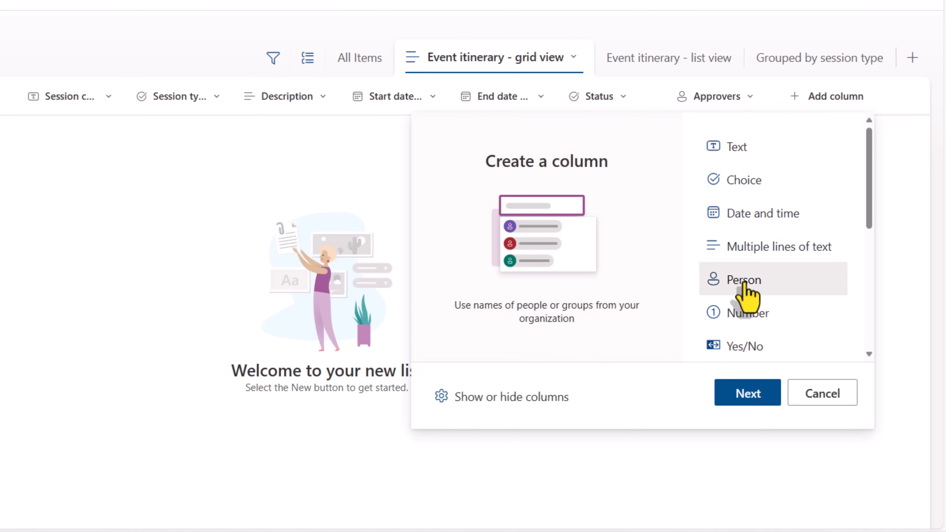
pyautogui.click(748, 394)
pyautogui.write('Assigned To')
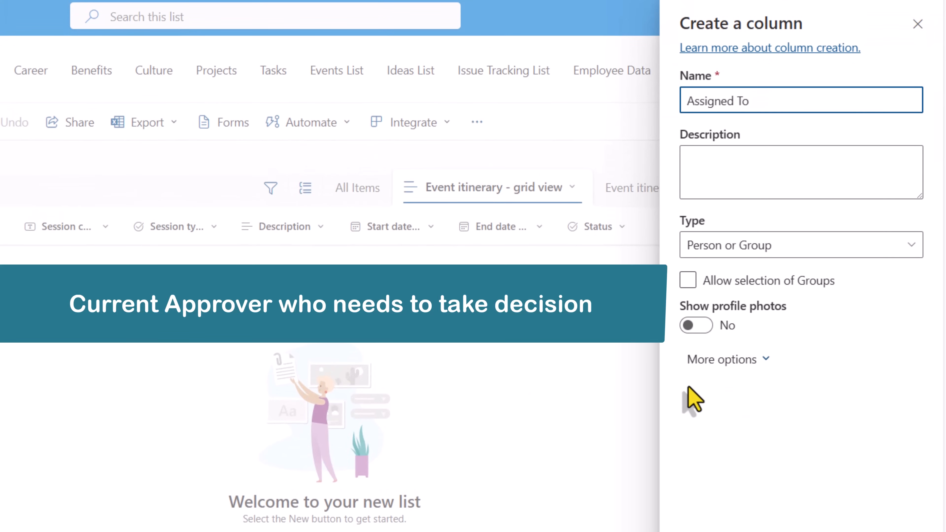
pyautogui.click(696, 325)
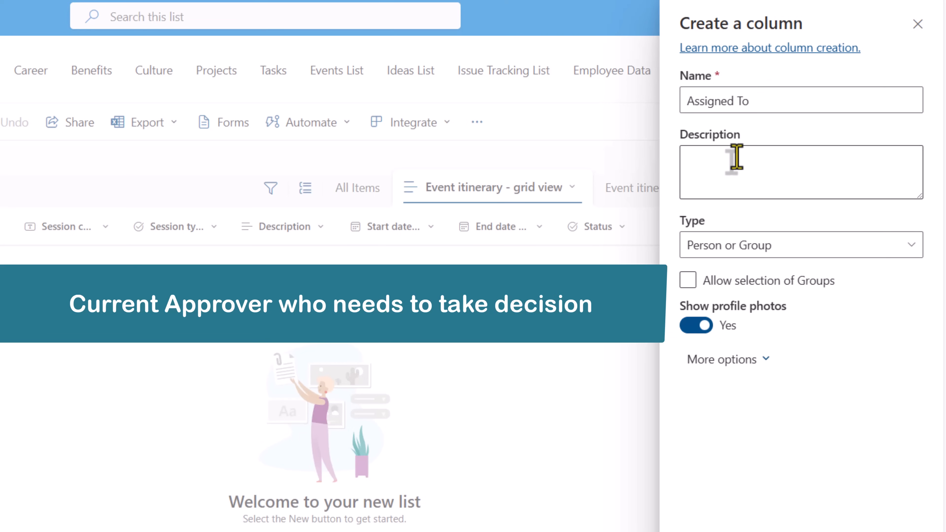
pyautogui.click(711, 503)
# Step: Create a Multiple lines of text column named Approval History
pyautogui.click(875, 99)
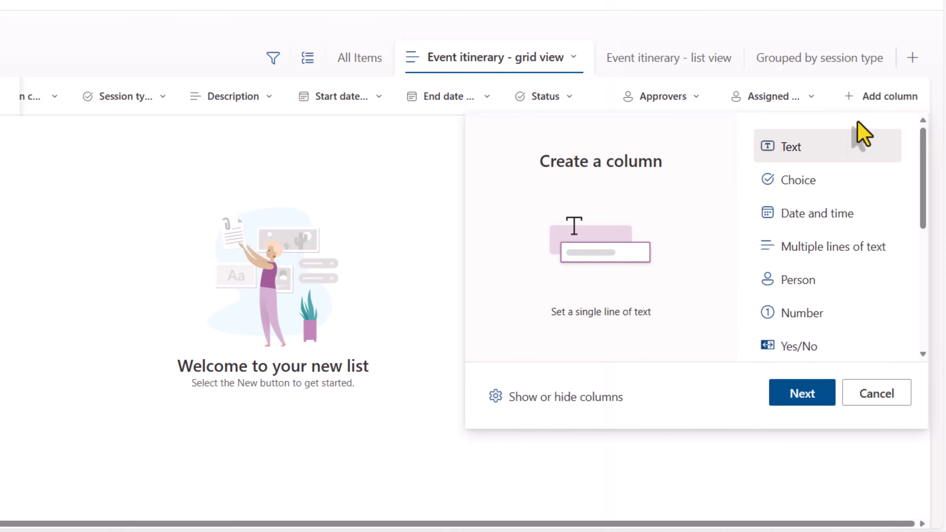
pyautogui.click(800, 246)
pyautogui.click(803, 394)
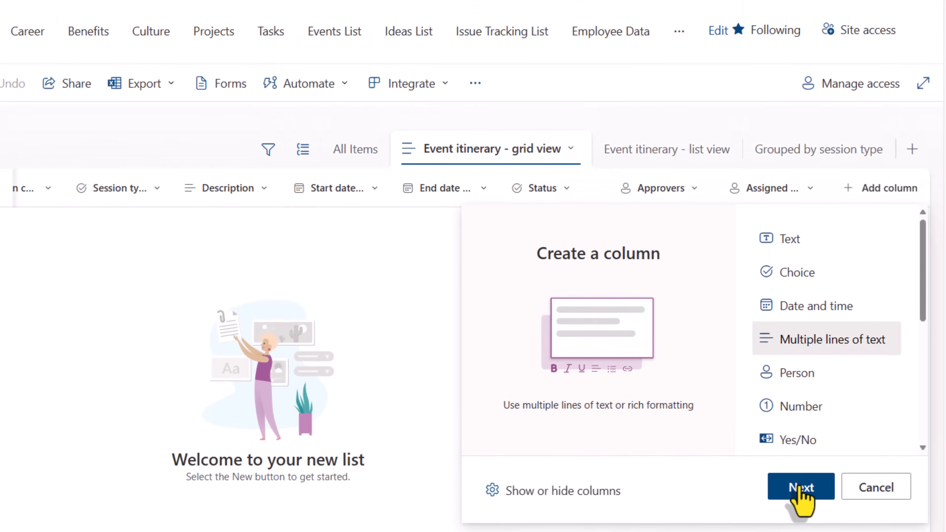
pyautogui.write('App')
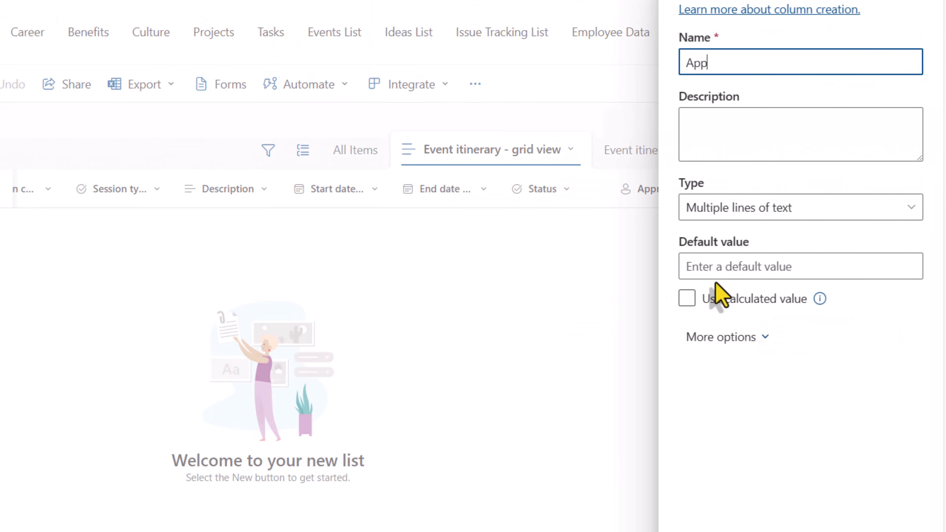
pyautogui.write('roval History')
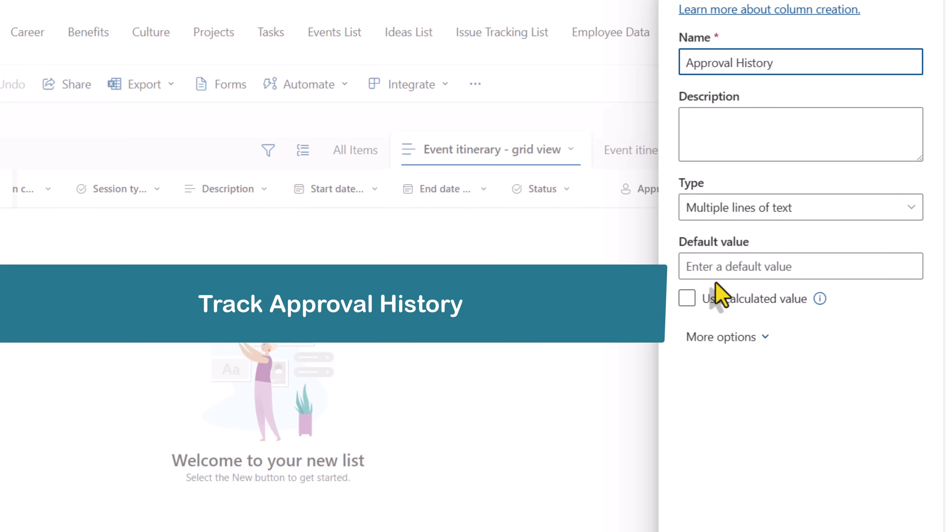
pyautogui.click(725, 505)
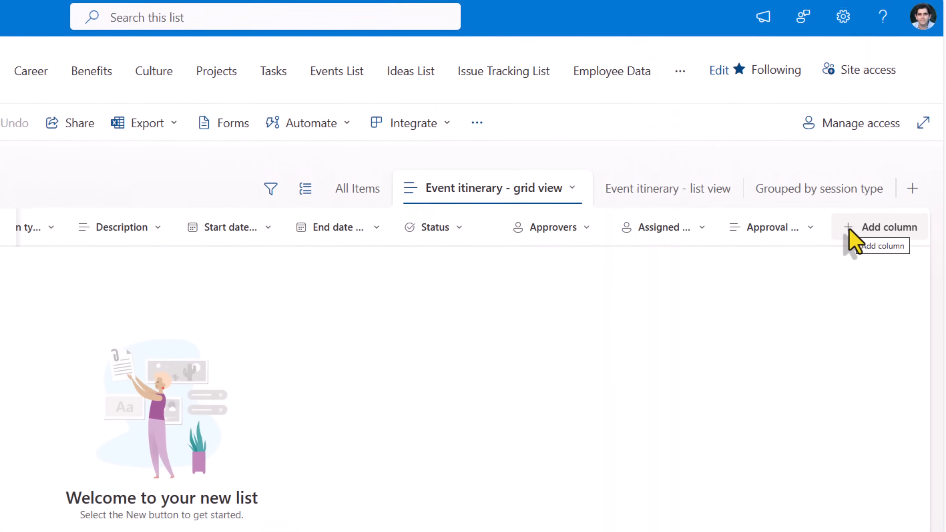
# Step: Create a Number column named Decisions Taken with a default value of 0
pyautogui.click(853, 97)
pyautogui.click(814, 448)
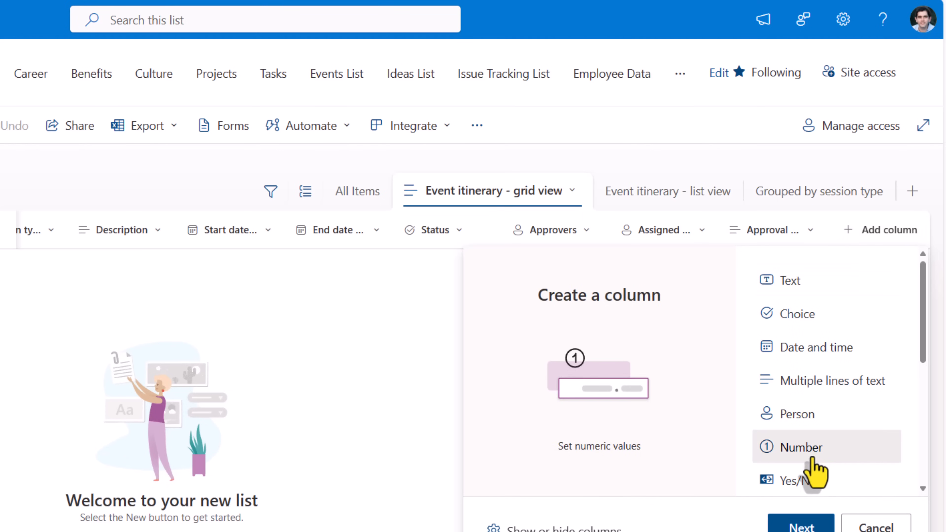
pyautogui.click(801, 527)
pyautogui.write('Decisions Tak')
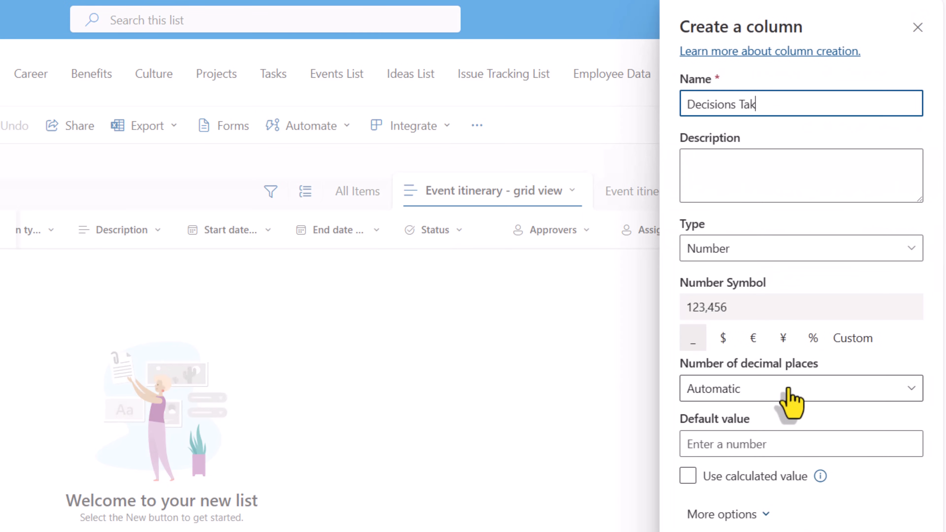
pyautogui.write('en')
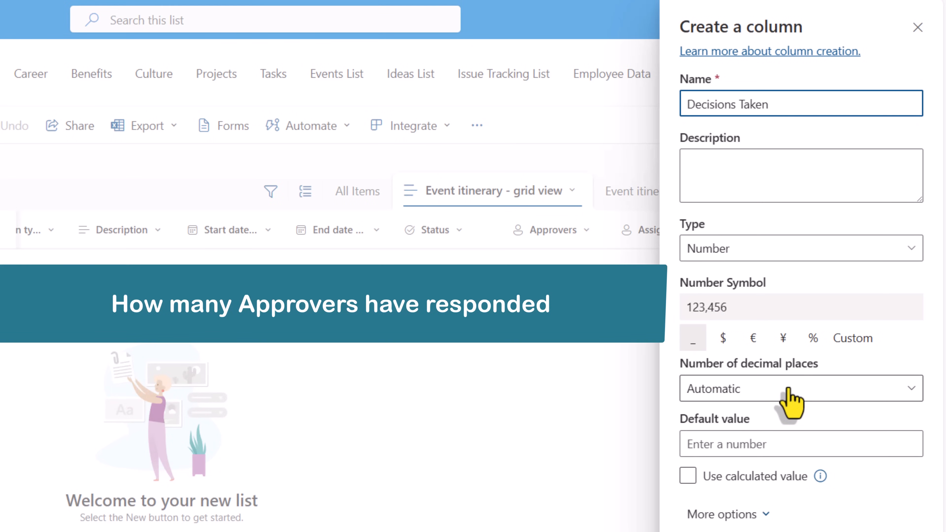
pyautogui.click(698, 448)
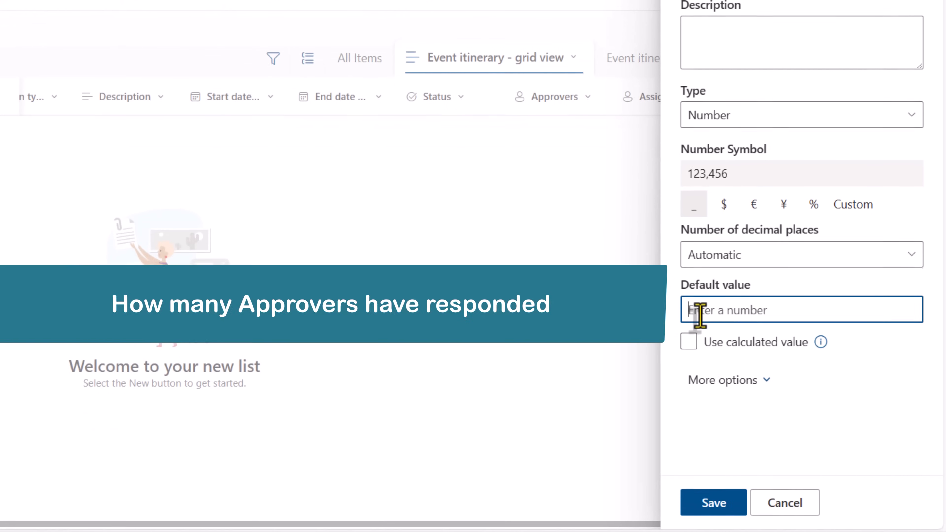
pyautogui.write('0')
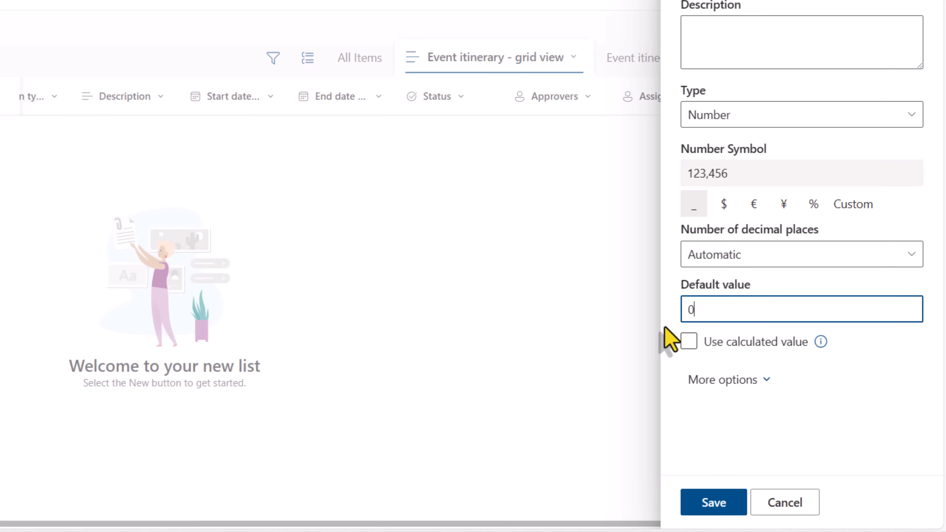
pyautogui.click(711, 503)
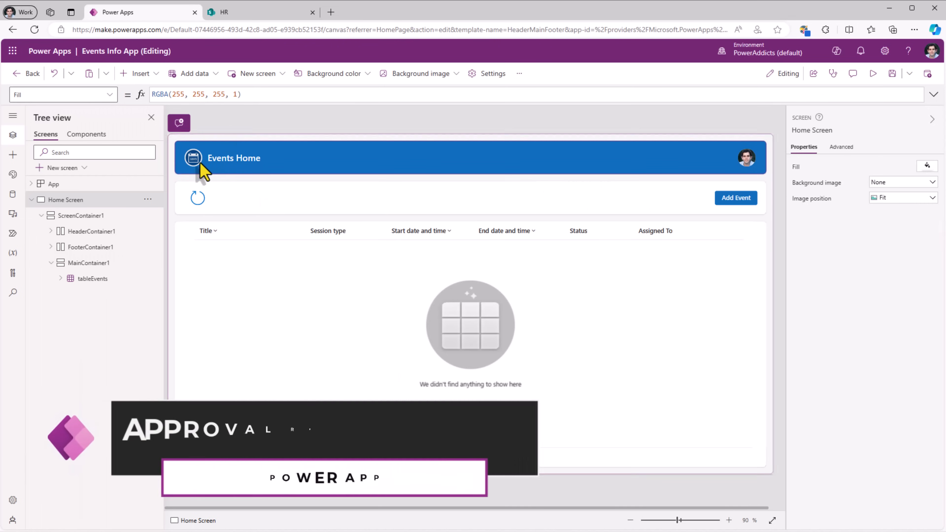
# Step: Switch to Power Apps and examine the Events Info App's data sources and the events table on the Home Screen
pyautogui.click(13, 194)
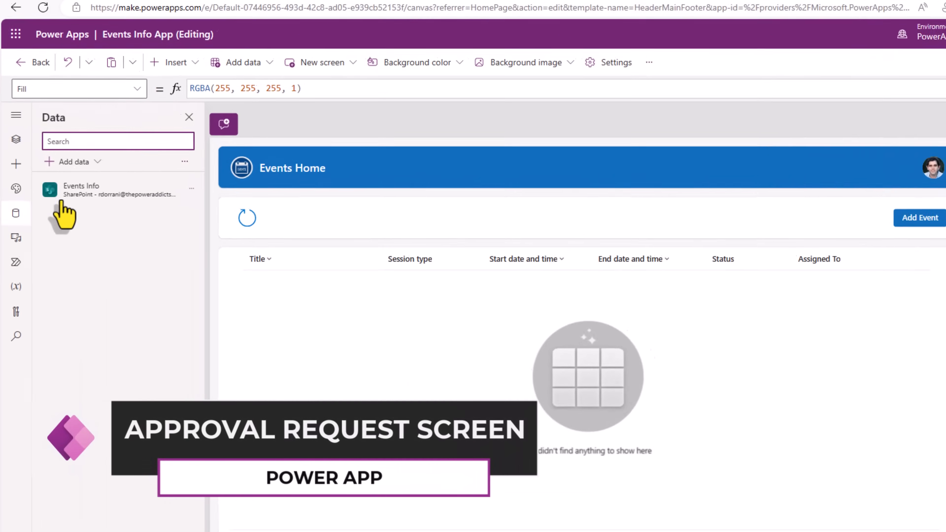
pyautogui.moveTo(82, 171)
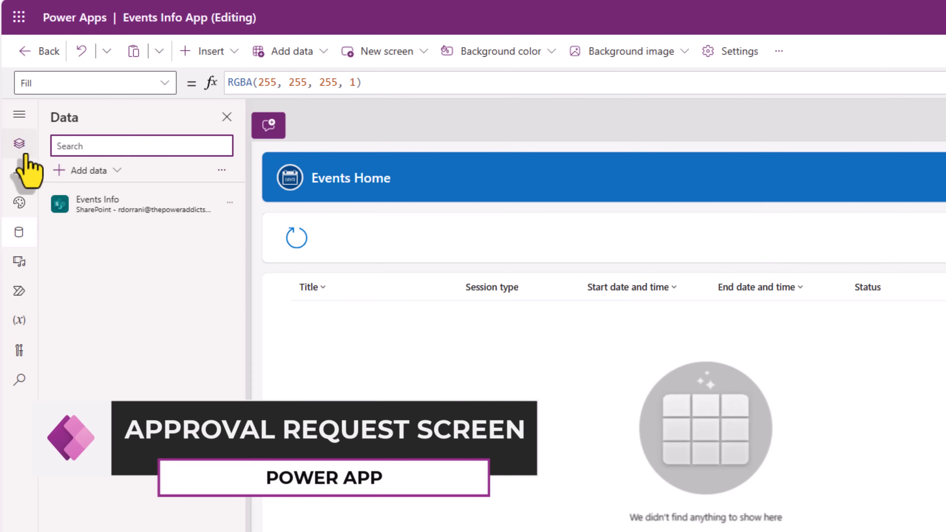
pyautogui.click(19, 143)
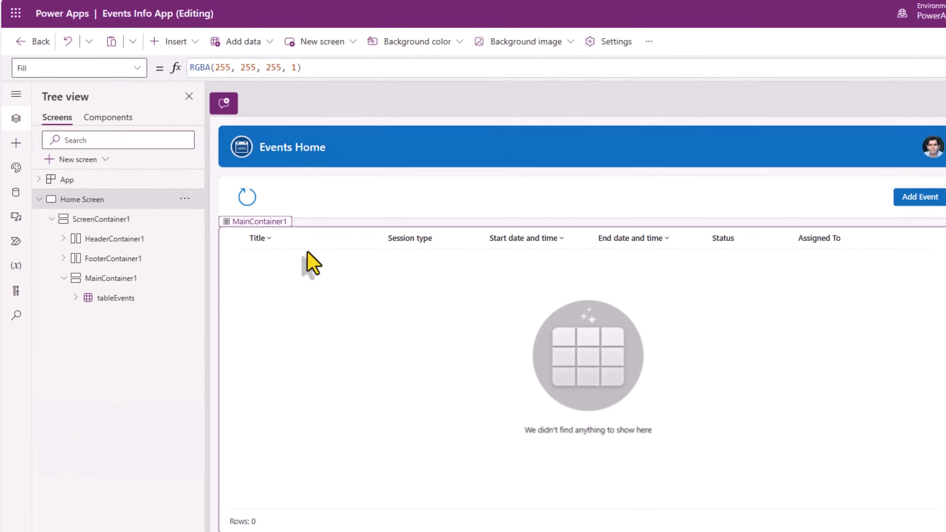
pyautogui.click(306, 351)
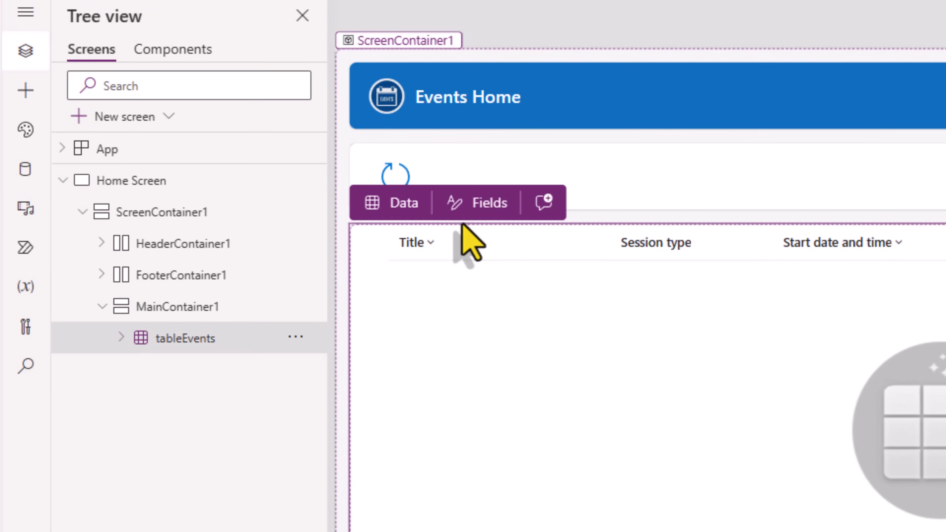
# Step: Add a new screen from the Approval request template and select its header
pyautogui.click(127, 119)
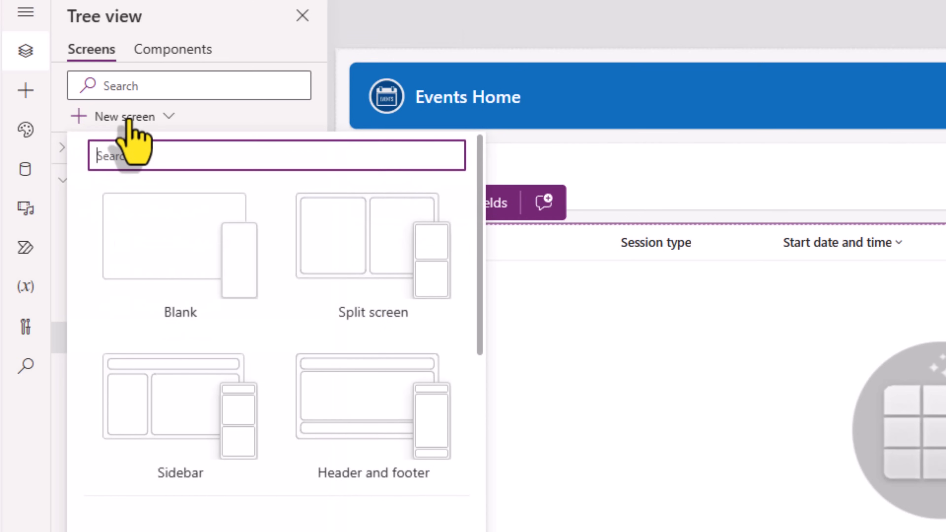
pyautogui.scroll(-5, 269, 210)
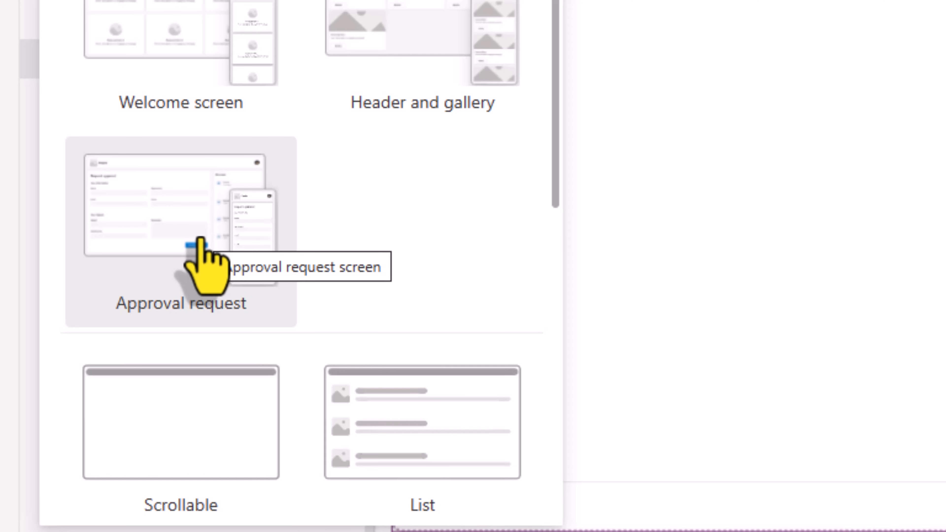
pyautogui.click(201, 240)
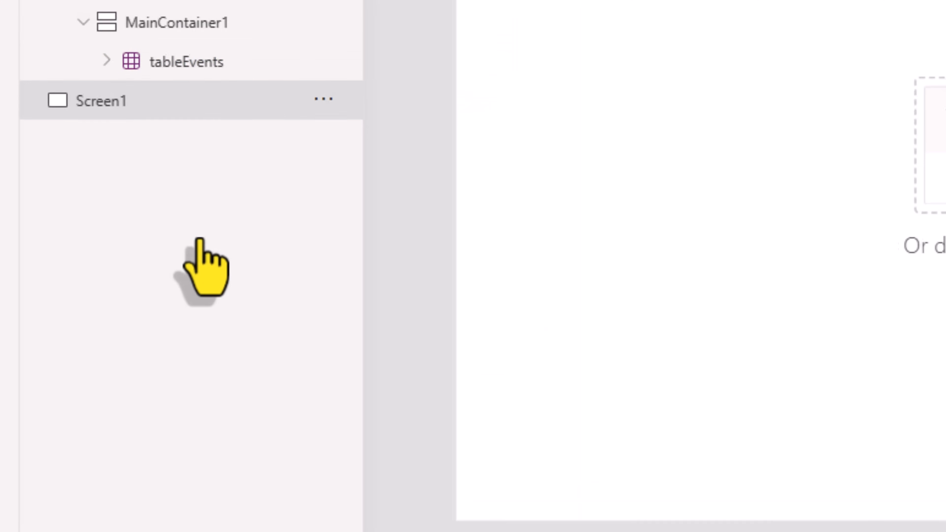
pyautogui.click(254, 173)
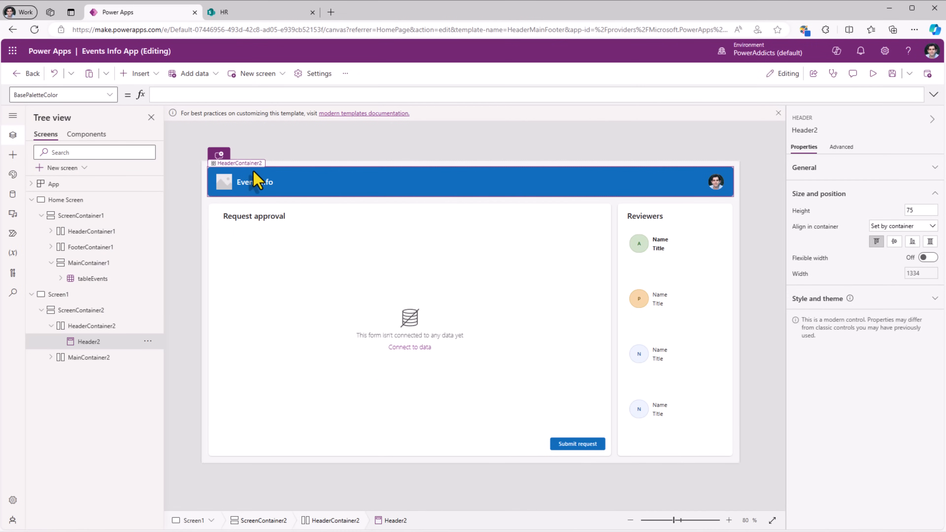
# Step: Connect the approval request form to the Events Info data source and rename the new screen as Form Screen
pyautogui.click(348, 327)
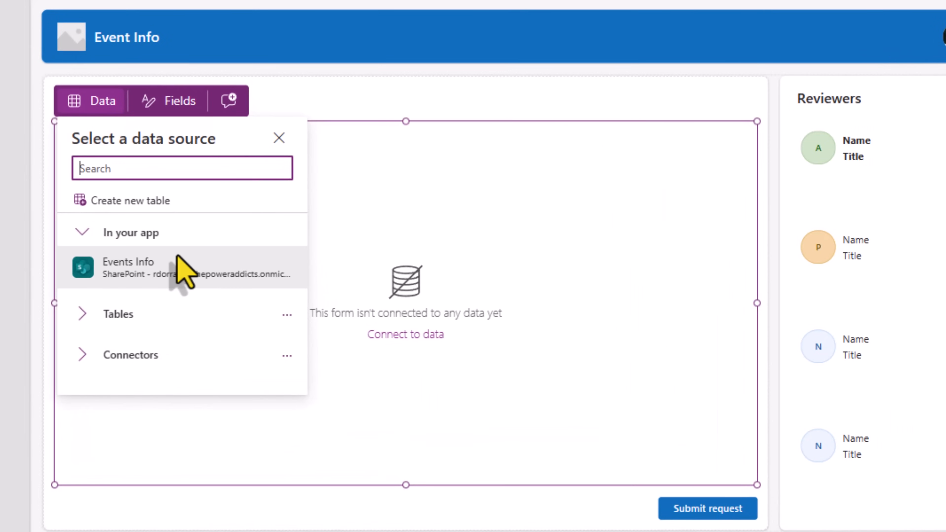
pyautogui.click(147, 272)
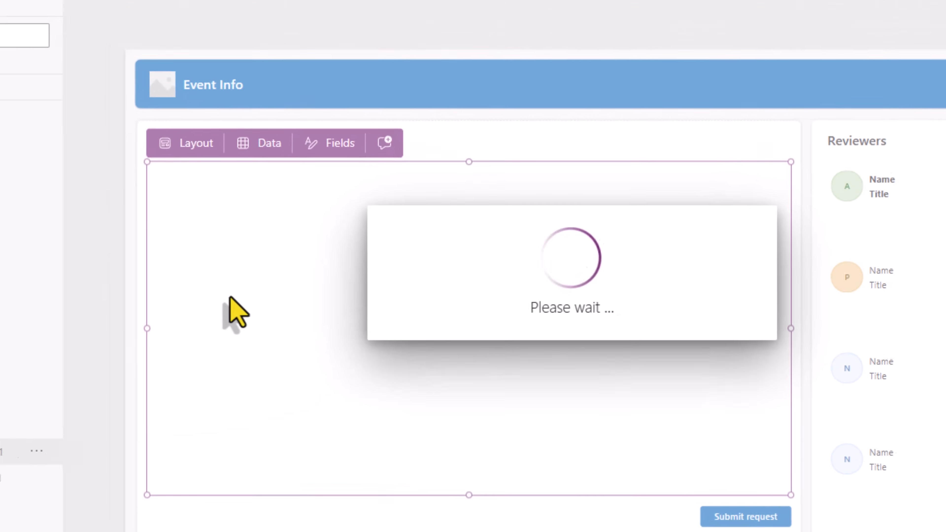
pyautogui.click(121, 323)
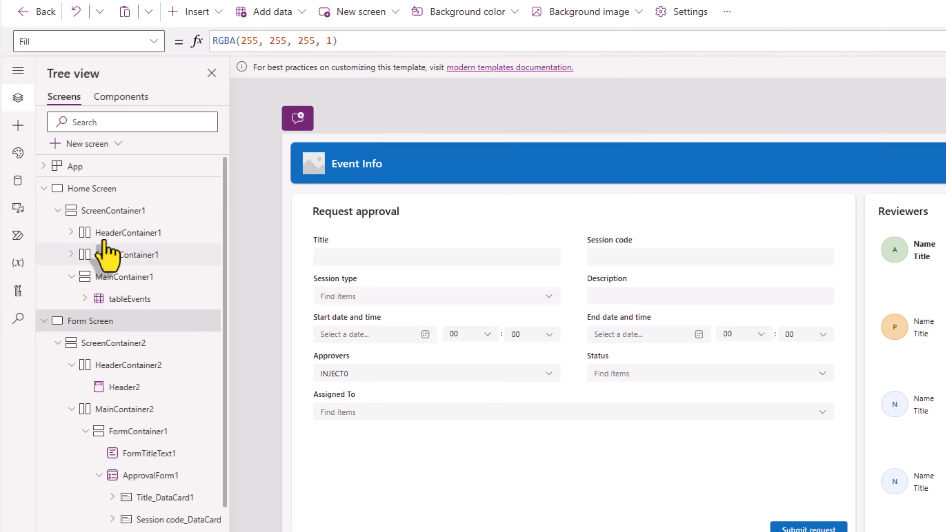
# Step: Replace the OnSelect formula of the Home Screen's Add Event button with ResetForm(ApprovalForm1)
pyautogui.click(103, 188)
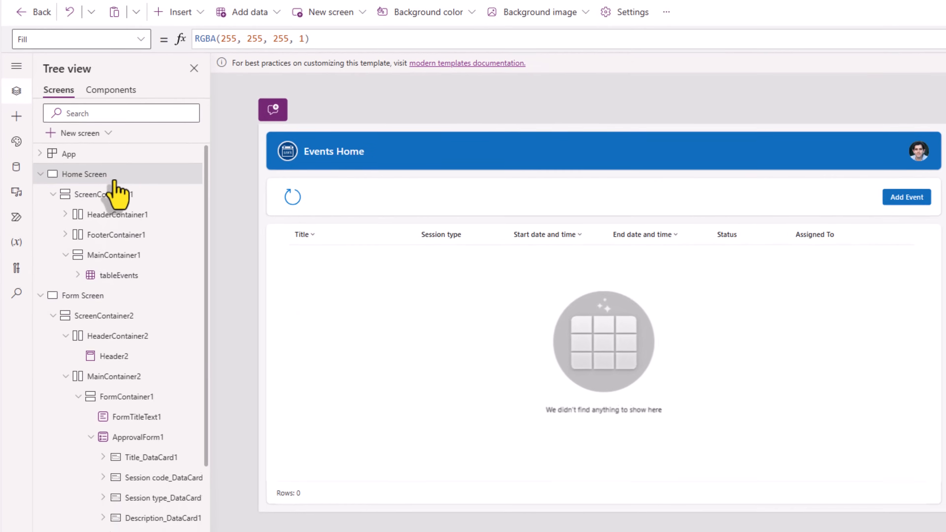
pyautogui.click(912, 198)
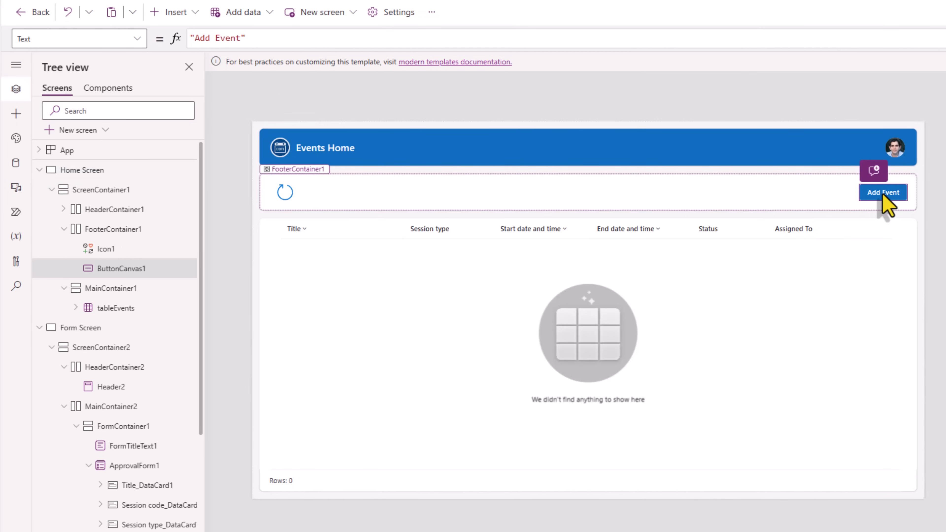
pyautogui.click(27, 42)
pyautogui.write('OnSelect')
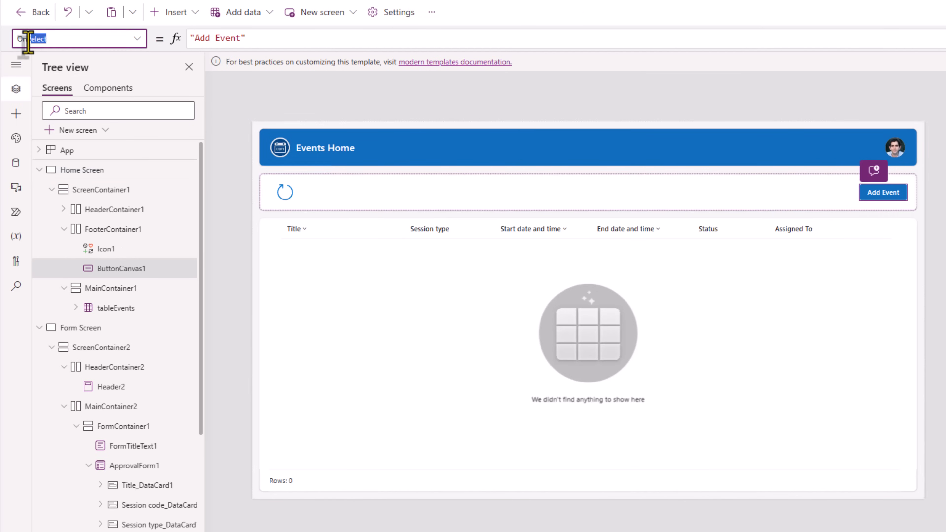
pyautogui.press('Return')
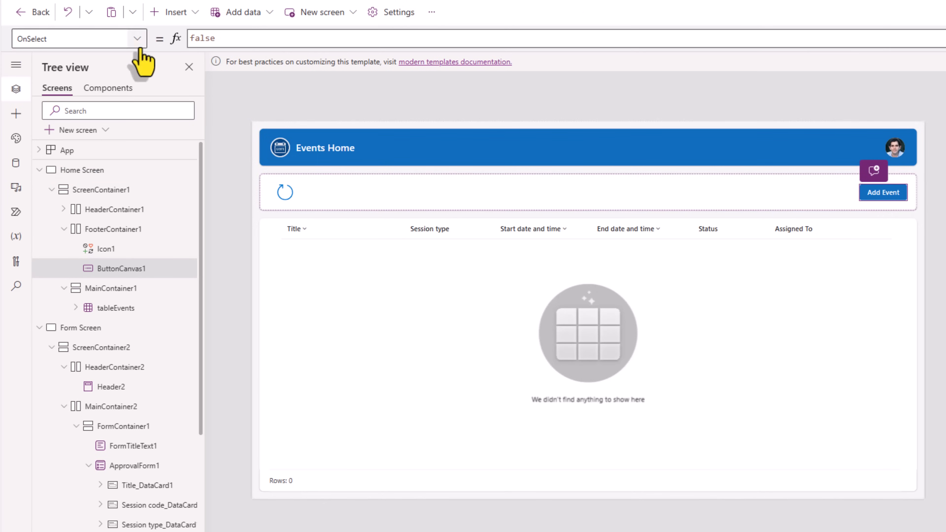
pyautogui.doubleClick(201, 38)
pyautogui.press('BackSpace')
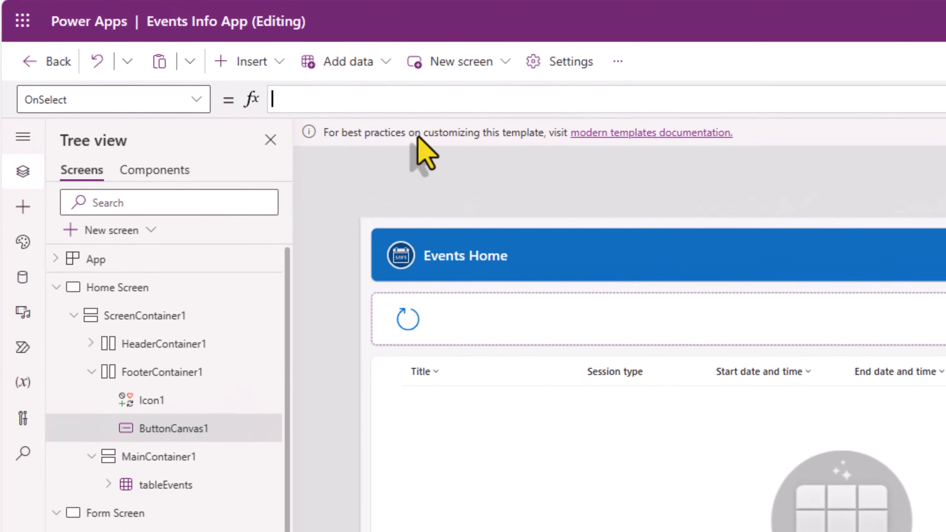
pyautogui.write('reset')
pyautogui.click(420, 139)
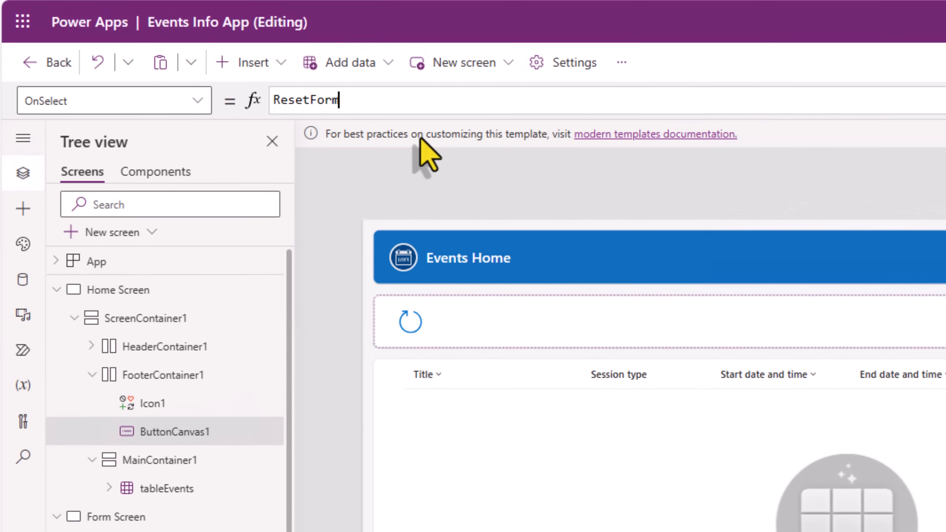
pyautogui.write('(')
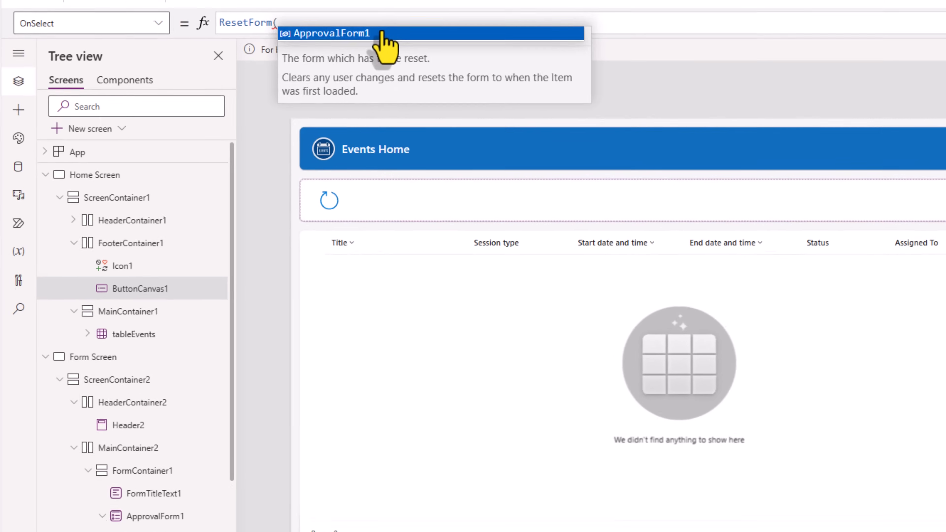
pyautogui.click(384, 34)
# Step: Append Navigate('Form Screen') to the Add Event button's OnSelect formula, separated by a semicolon
pyautogui.write(';Nav')
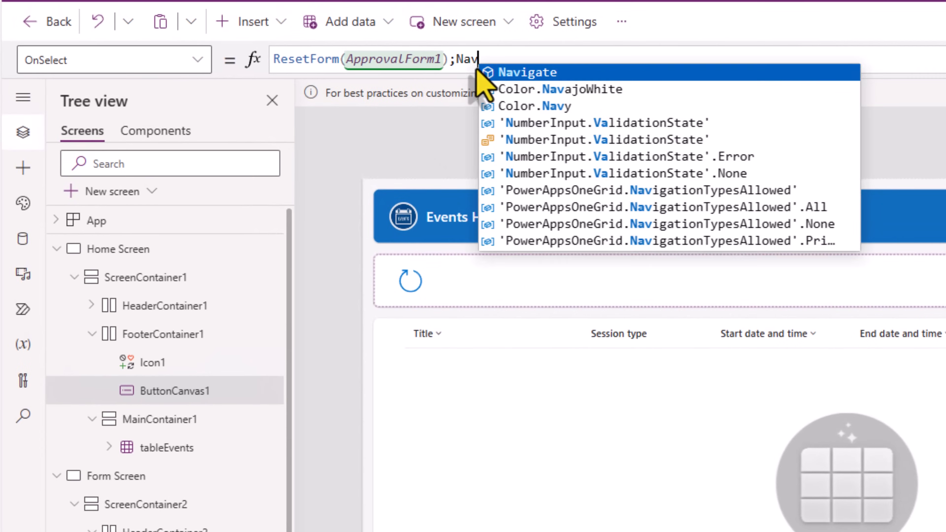
pyautogui.write('igate(')
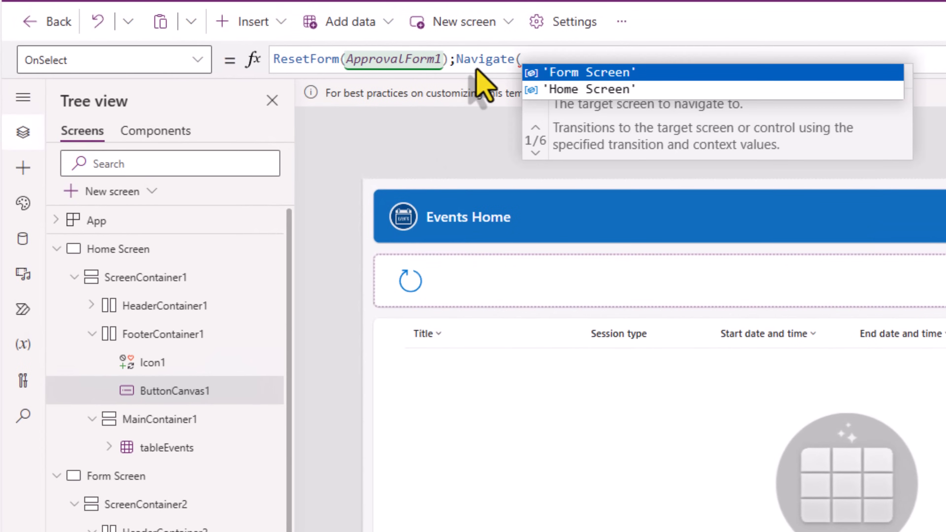
pyautogui.press('Tab')
pyautogui.write(')')
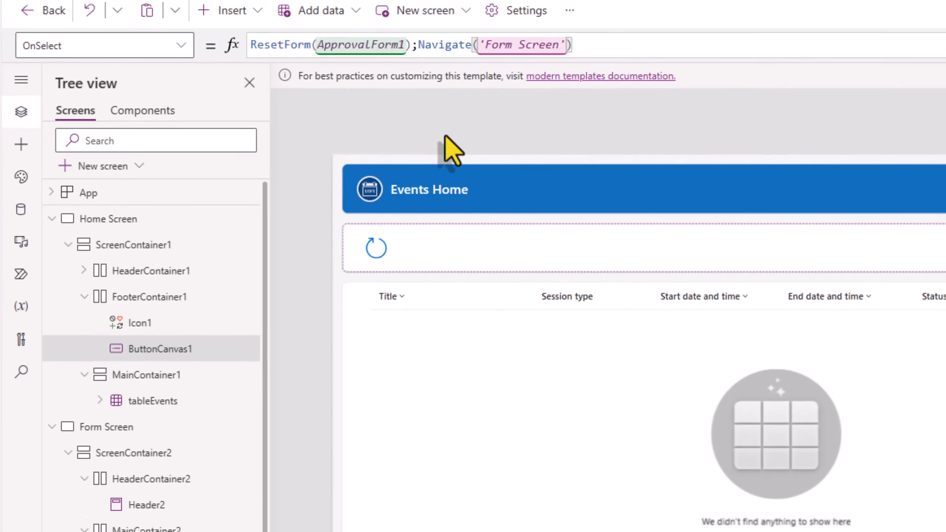
# Step: Store the selected record in the tableEvents OnSelect formula with Set(varItem,tableEvents.Selected)
pyautogui.click(517, 512)
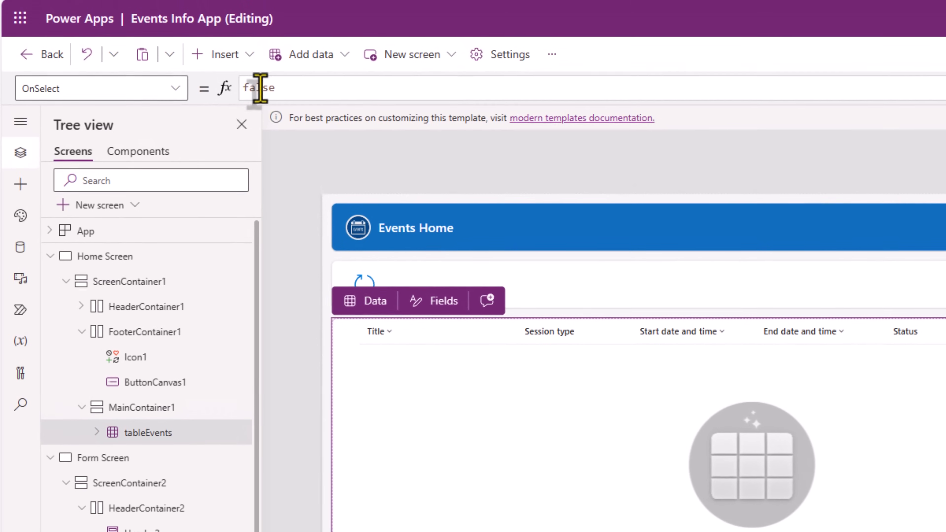
pyautogui.click(230, 21)
pyautogui.write('Set(varItem,')
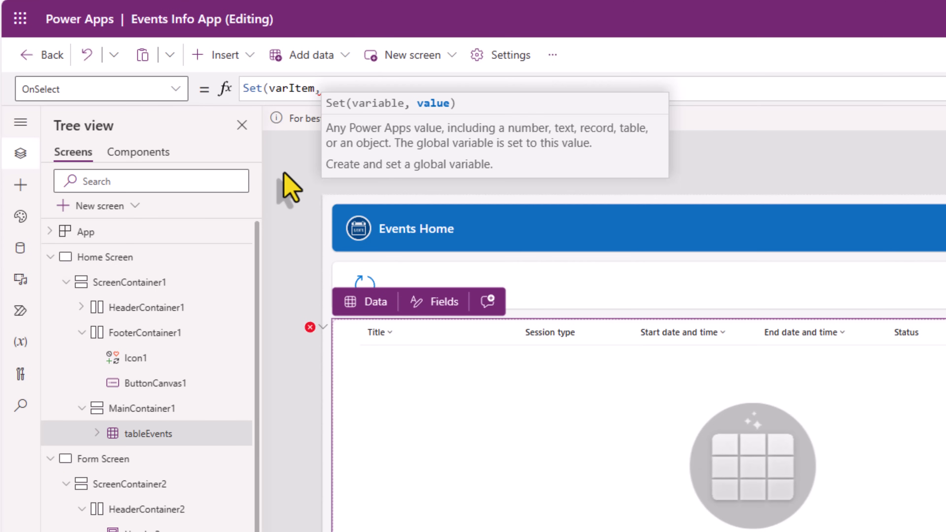
pyautogui.write('tableEvents.')
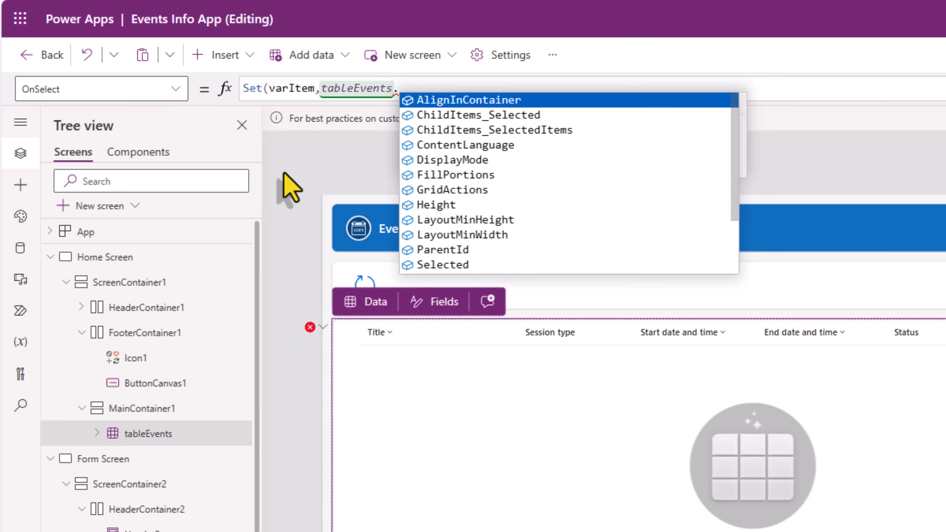
pyautogui.write('Selected')
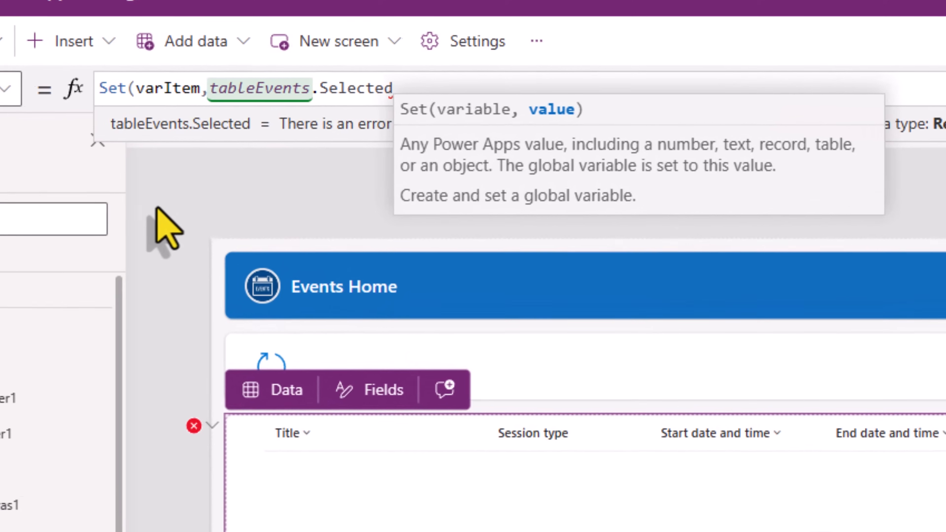
# Step: Extend the tableEvents OnSelect formula with ViewForm(ApprovalForm1) and Navigate('Form Screen')
pyautogui.write(');viewfo')
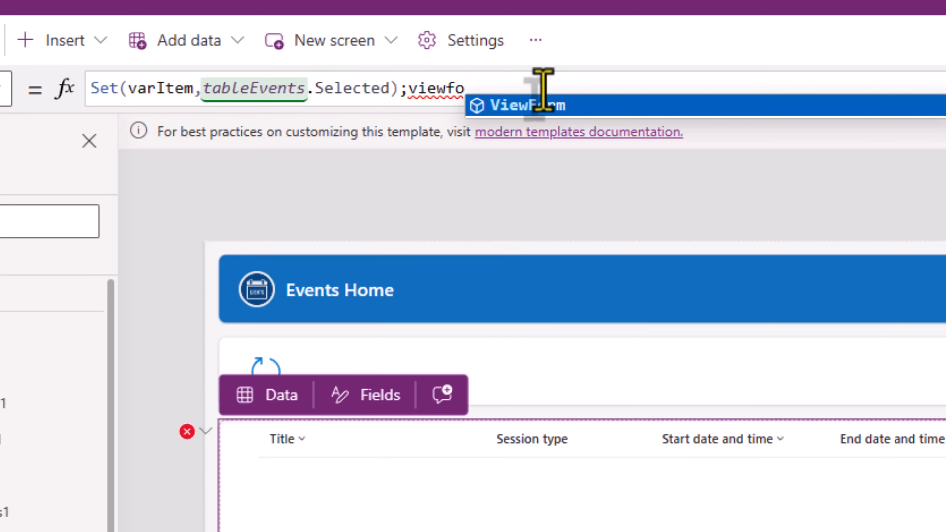
pyautogui.press('Tab')
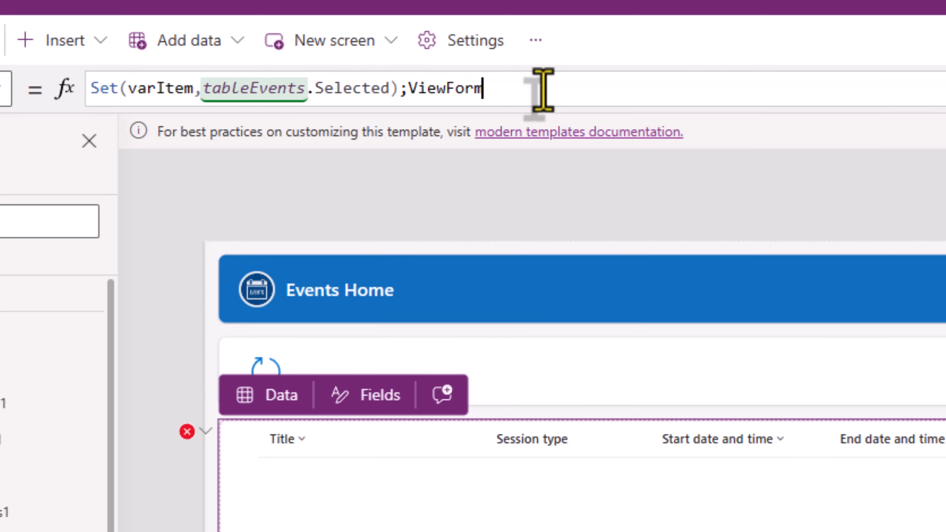
pyautogui.write('(approva')
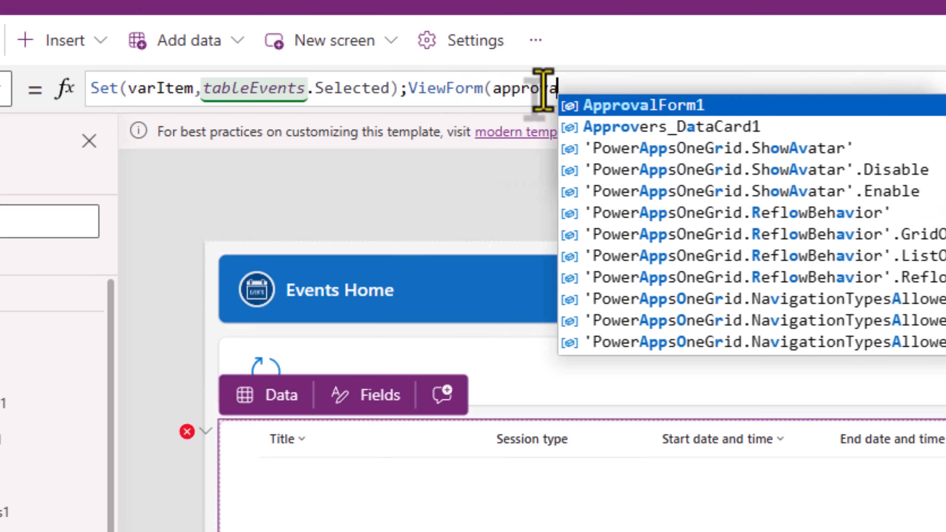
pyautogui.press('Tab')
pyautogui.write(');')
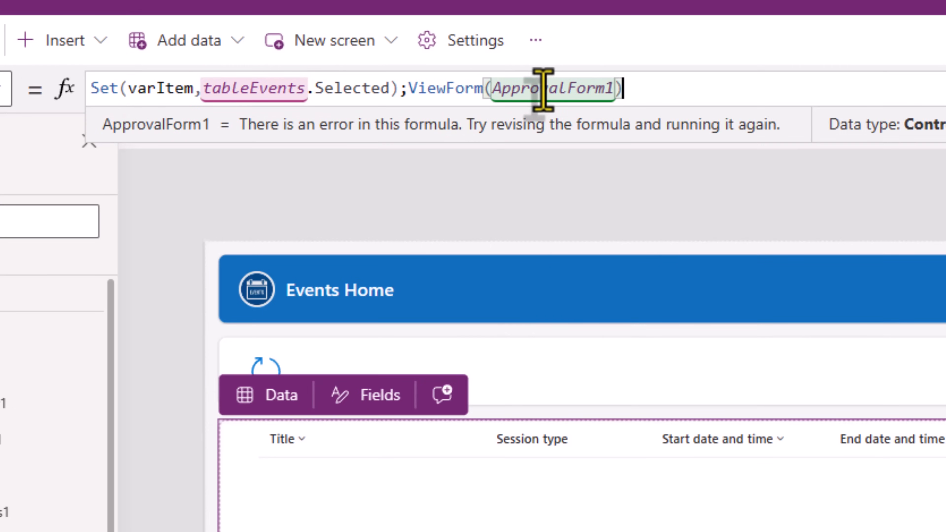
pyautogui.write('nav')
pyautogui.press('Tab')
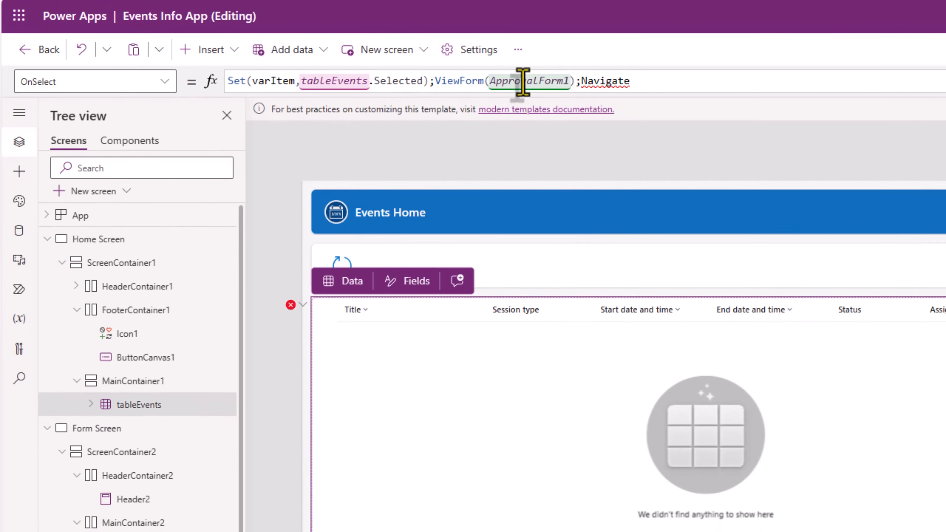
pyautogui.write('(')
pyautogui.press('Tab')
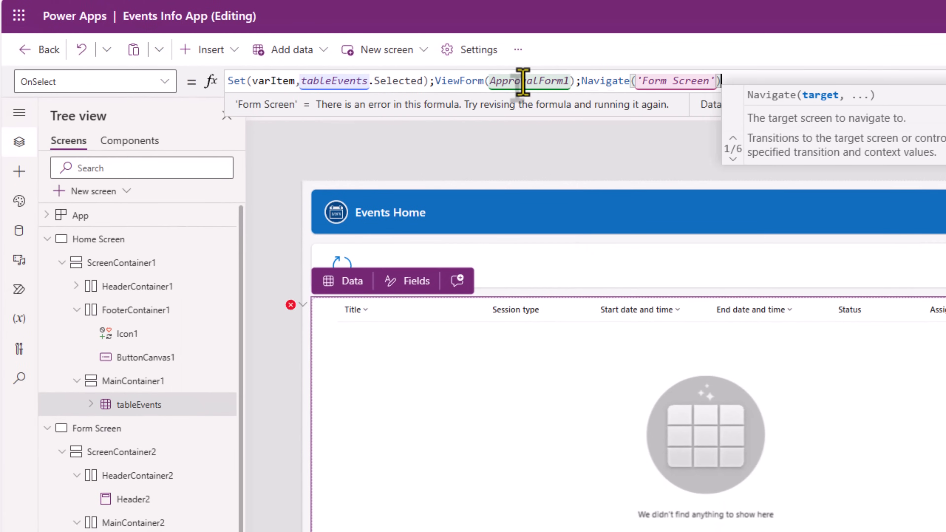
pyautogui.write(')')
# Step: Preview the app, test the Add Event button, and return to editing
pyautogui.press('F5')
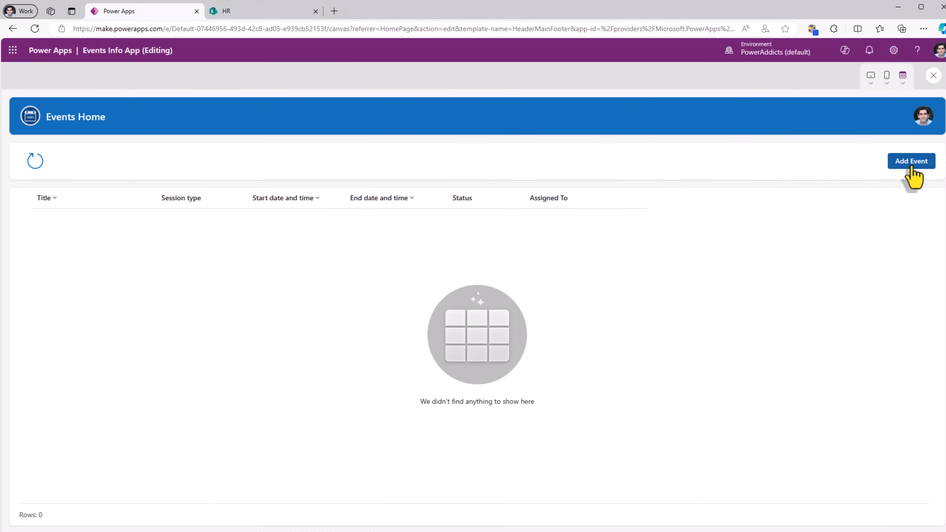
pyautogui.click(903, 166)
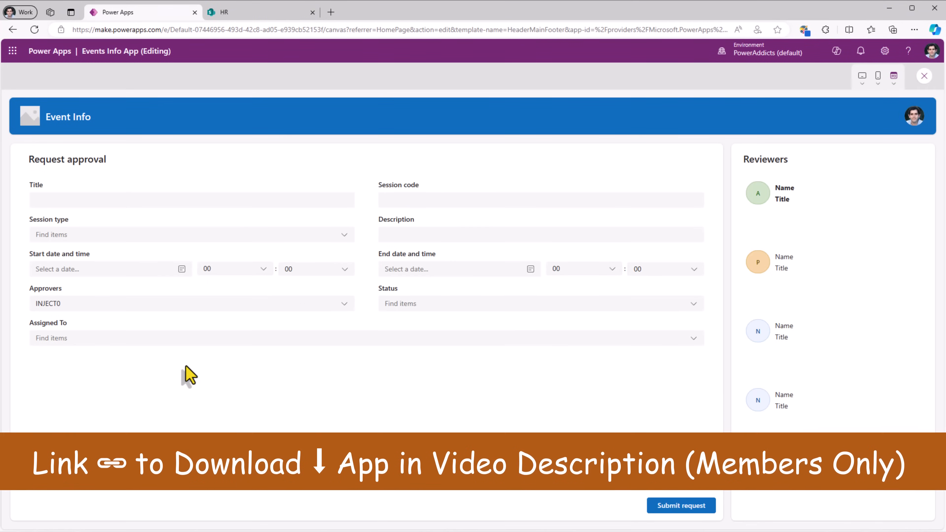
pyautogui.press('Escape')
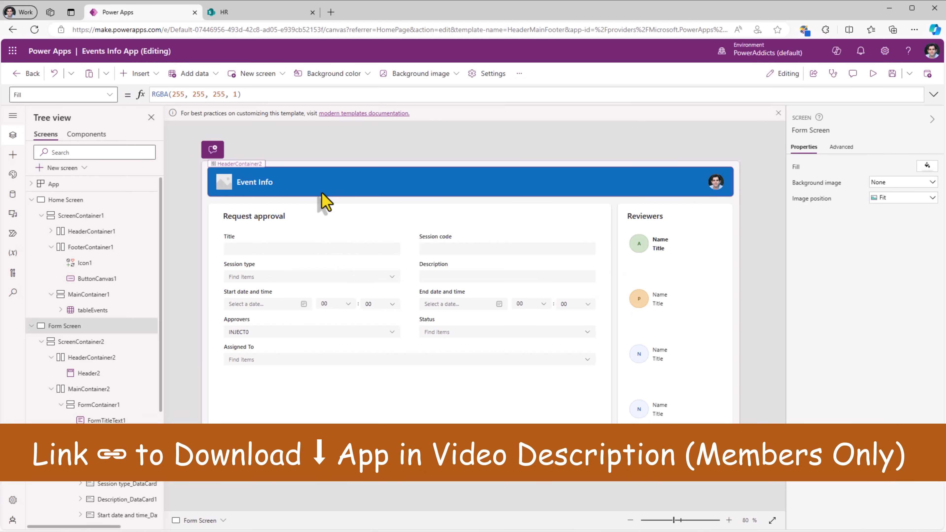
# Step: Set the Form Screen header's logo to the back image and its OnSelectLogo formula to Back()
pyautogui.click(321, 193)
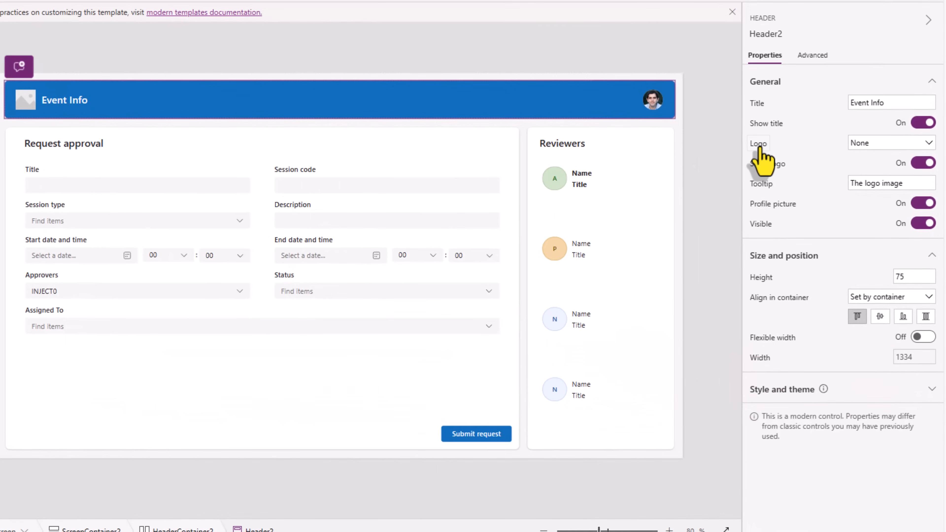
pyautogui.click(867, 146)
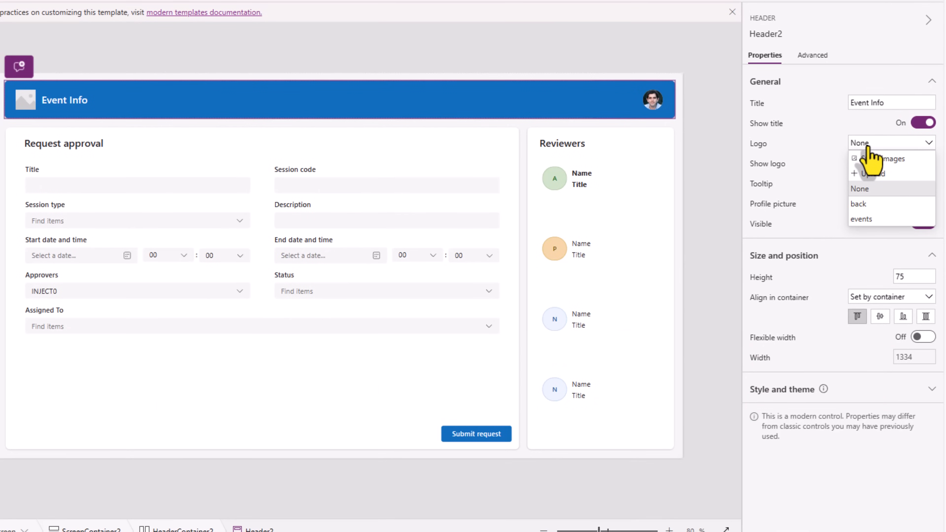
pyautogui.click(873, 207)
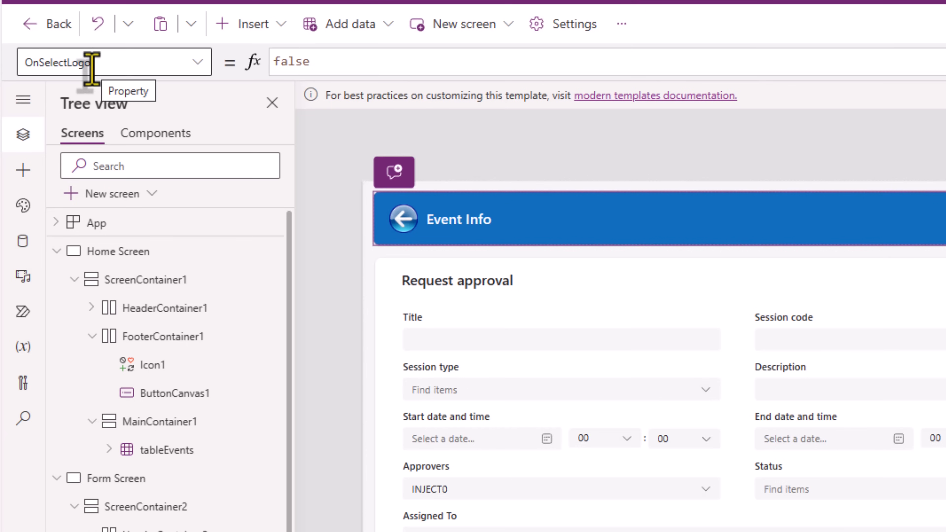
pyautogui.write('Back()')
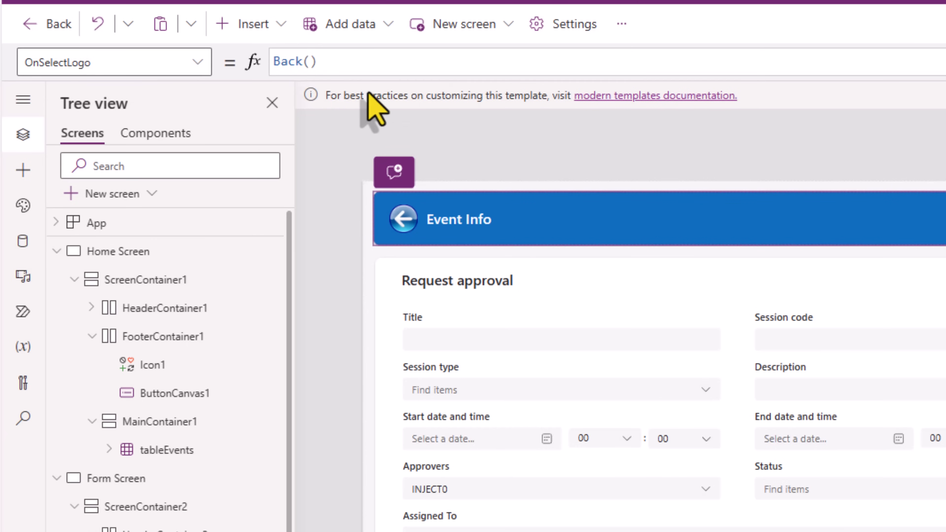
# Step: Preview the app and test navigation with the header's back logo and the Add Event button, then close the preview
pyautogui.press('F5')
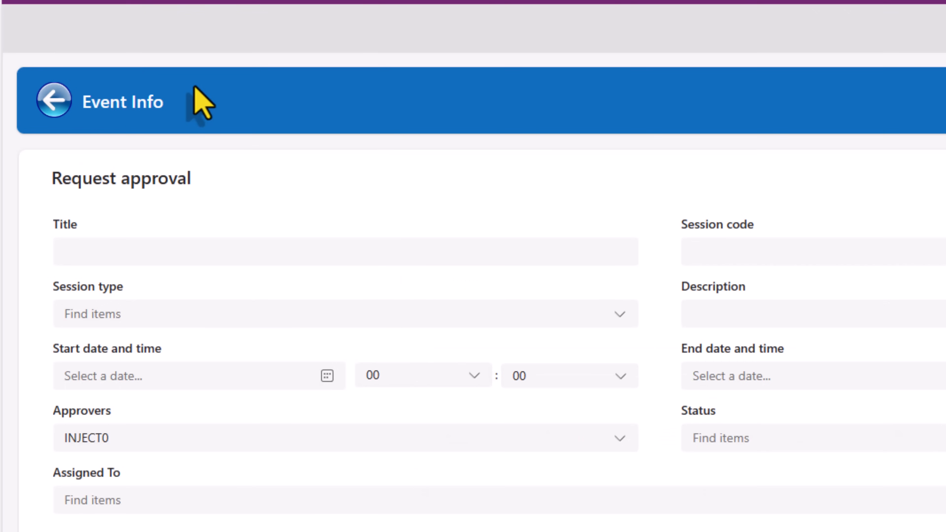
pyautogui.click(53, 109)
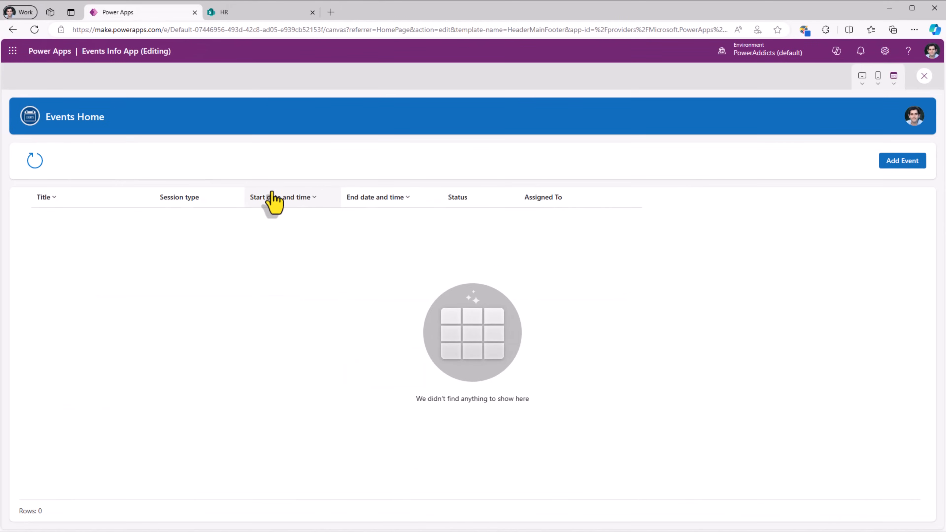
pyautogui.click(898, 166)
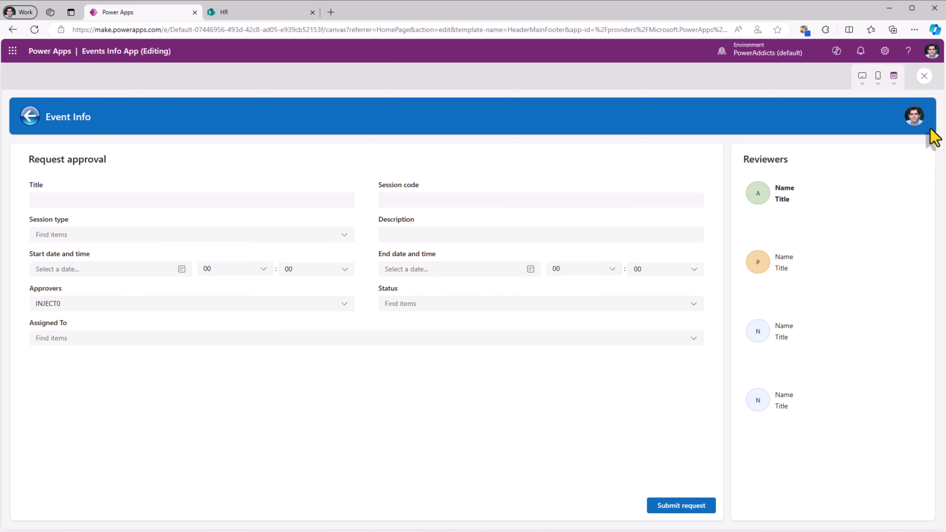
pyautogui.click(924, 77)
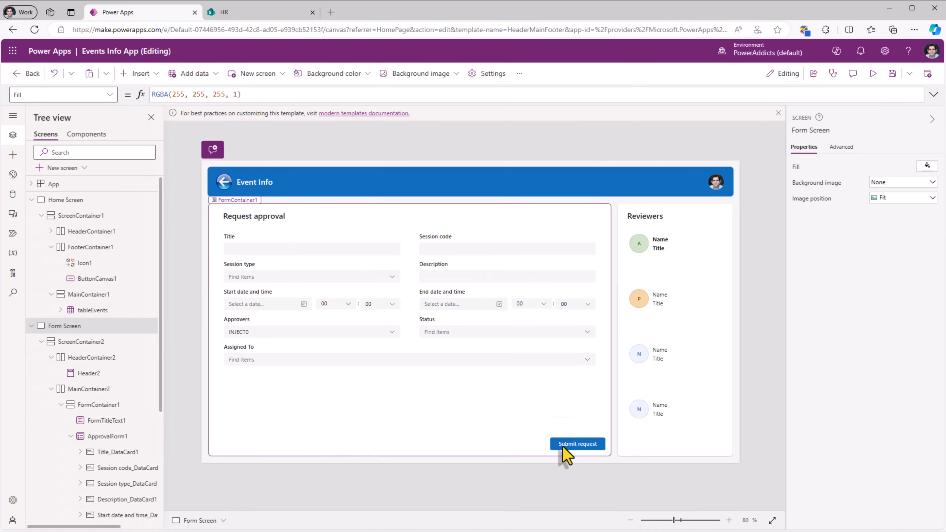
# Step: Examine the full OnSelect formula of the Submit request button on the Form Screen
pyautogui.click(566, 447)
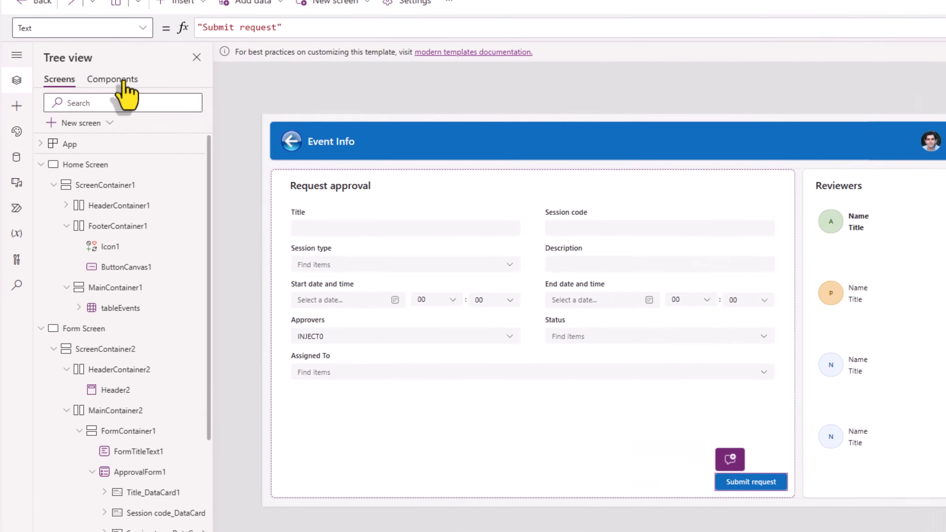
pyautogui.click(52, 95)
pyautogui.write('OnSelect')
pyautogui.press('Return')
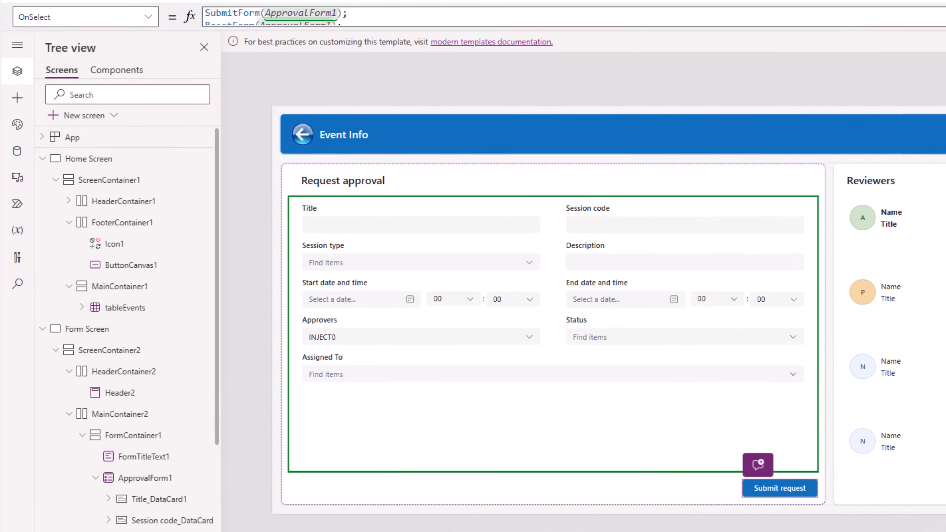
pyautogui.click(942, 17)
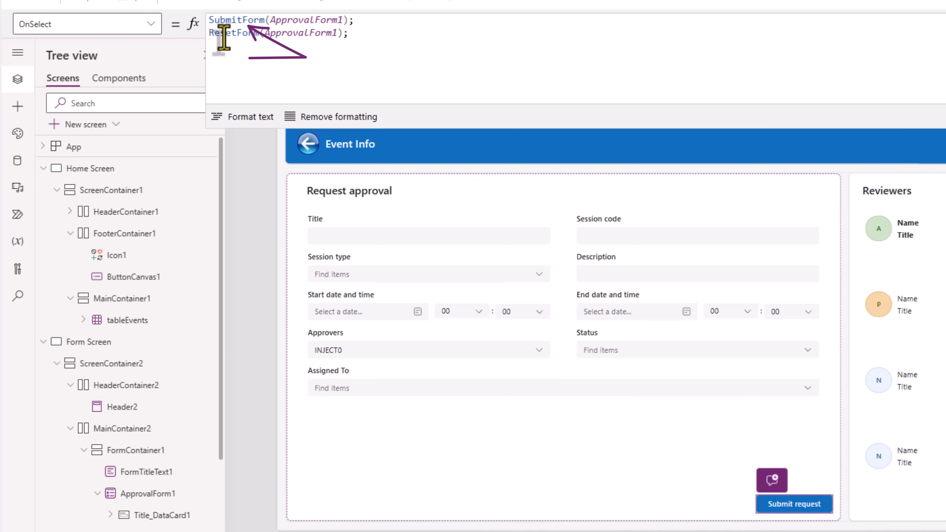
# Step: Set the OnSuccess formula of ApprovalForm1 to Navigate('Home Screen')
pyautogui.click(173, 494)
pyautogui.click(110, 26)
pyautogui.write('O')
pyautogui.press('Return')
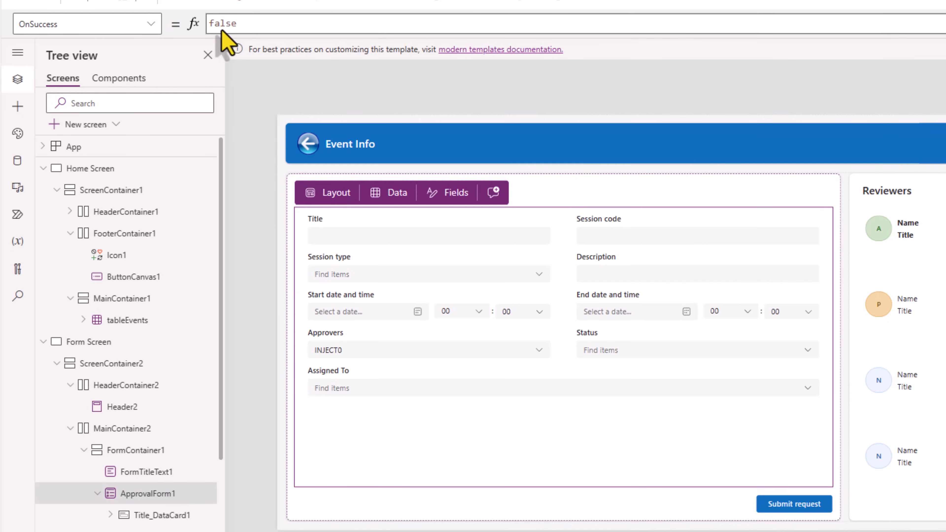
pyautogui.click(225, 23)
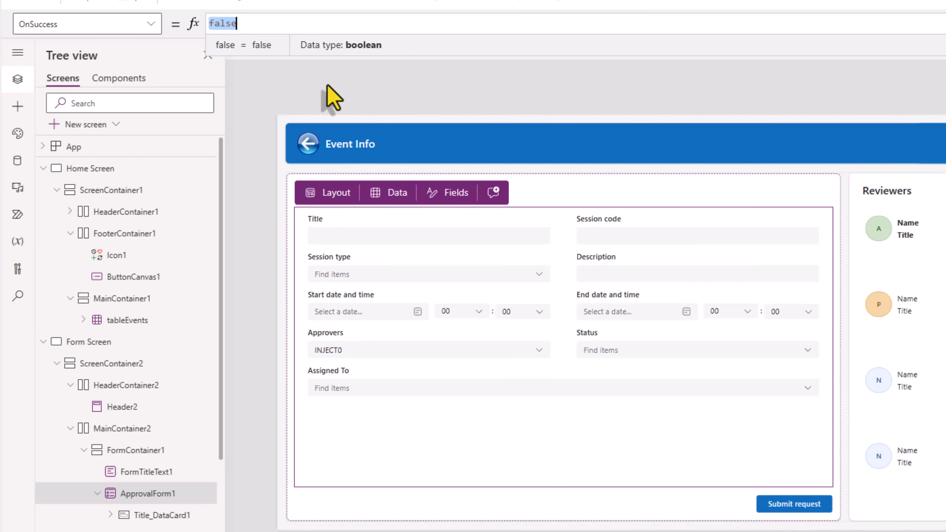
pyautogui.write('Navigate')
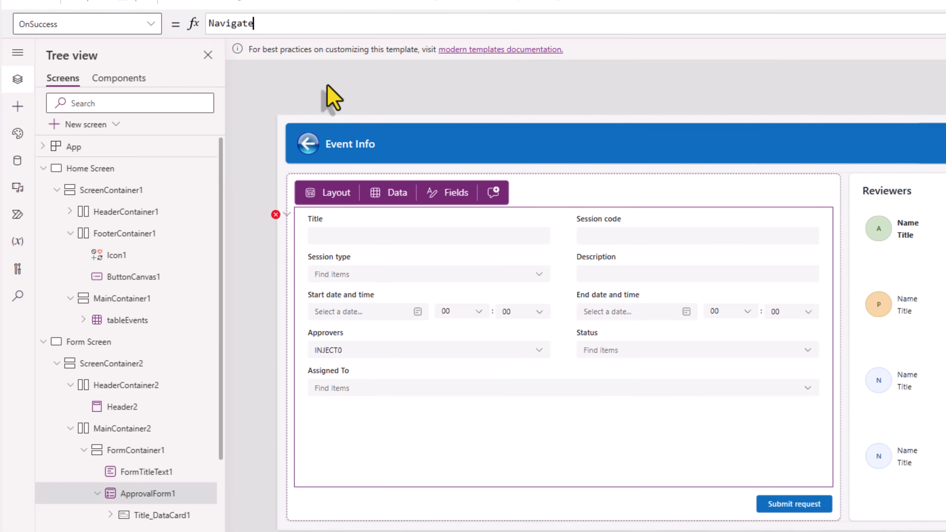
pyautogui.write('(')
pyautogui.press('Down')
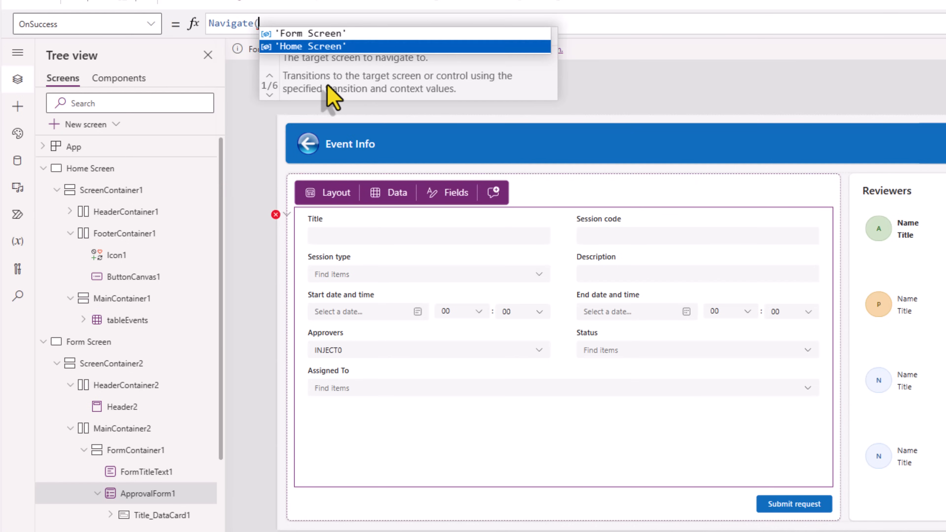
pyautogui.press('Tab')
pyautogui.write(')')
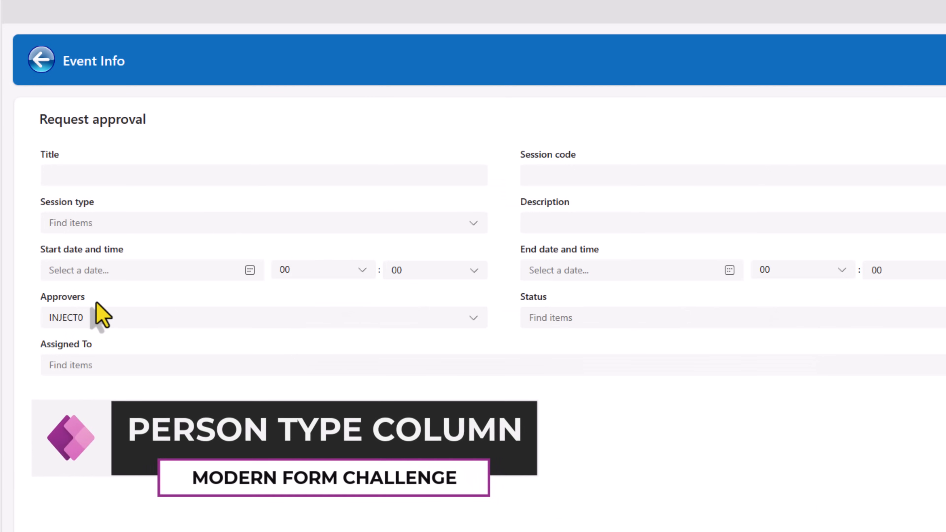
# Step: Check the Approvers dropdown on the request form and add a new blank screen to the app
pyautogui.click(474, 320)
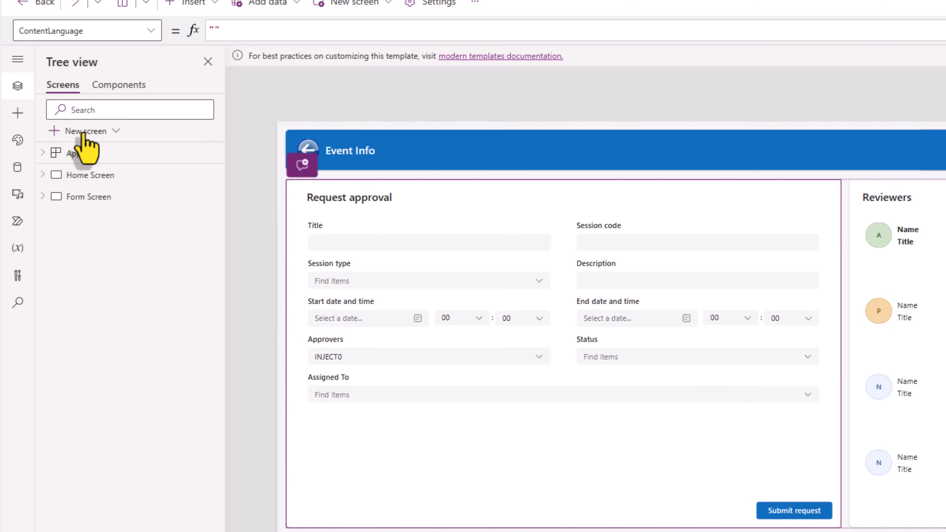
pyautogui.click(85, 131)
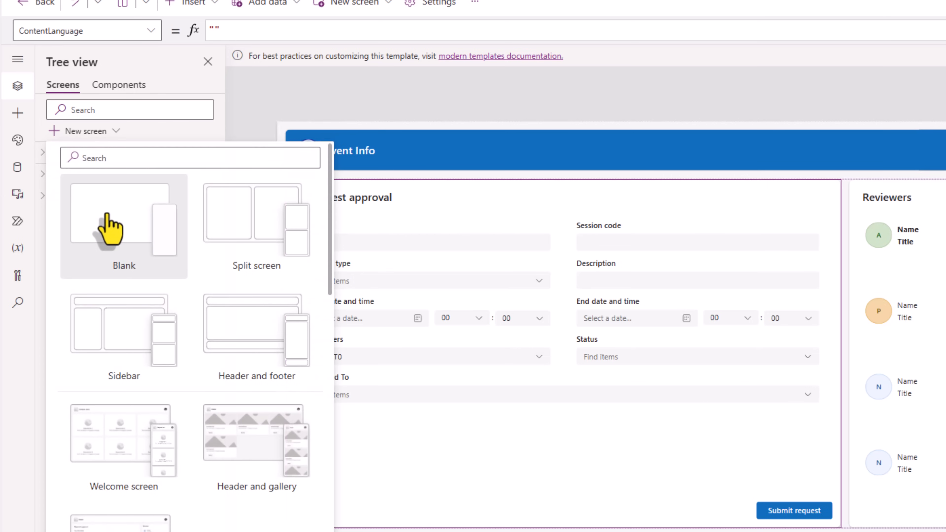
pyautogui.click(108, 227)
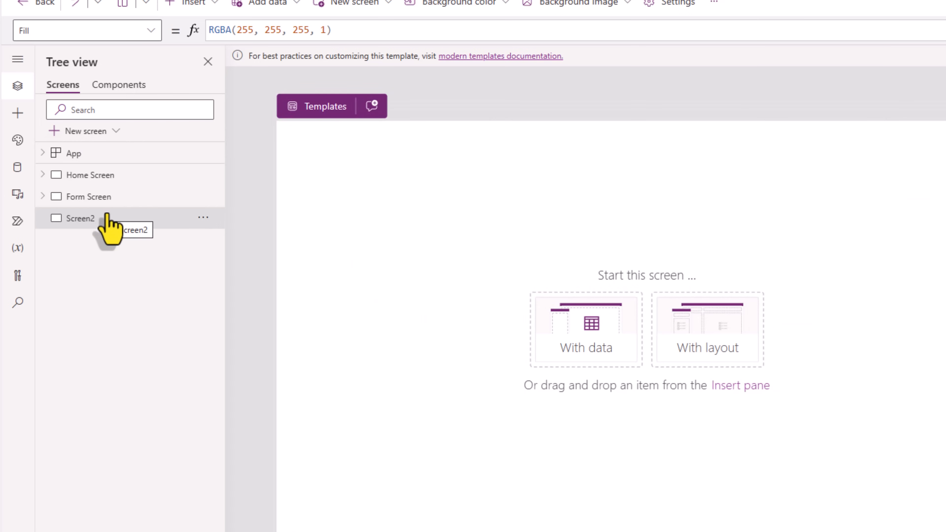
# Step: Insert a classic Edit form on the blank screen and connect it to the Events Info data source
pyautogui.click(18, 112)
pyautogui.click(60, 85)
pyautogui.click(88, 110)
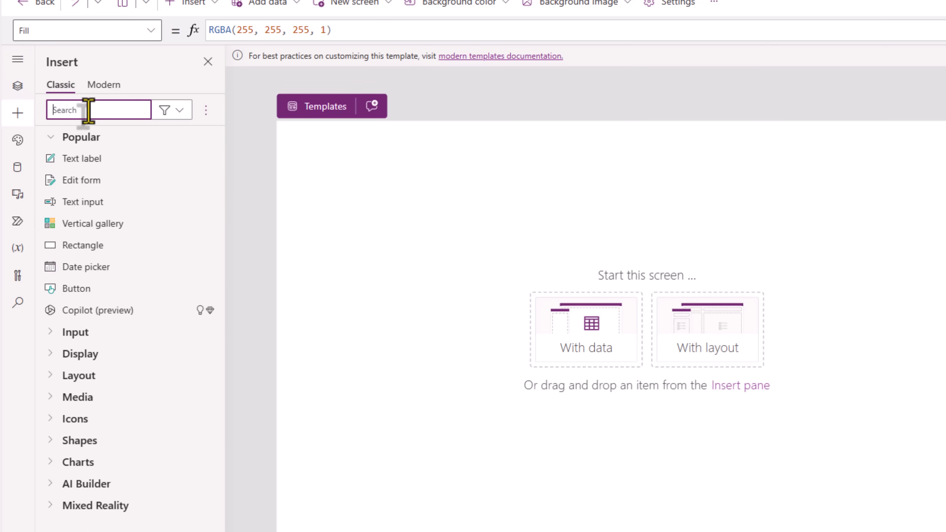
pyautogui.write('edit')
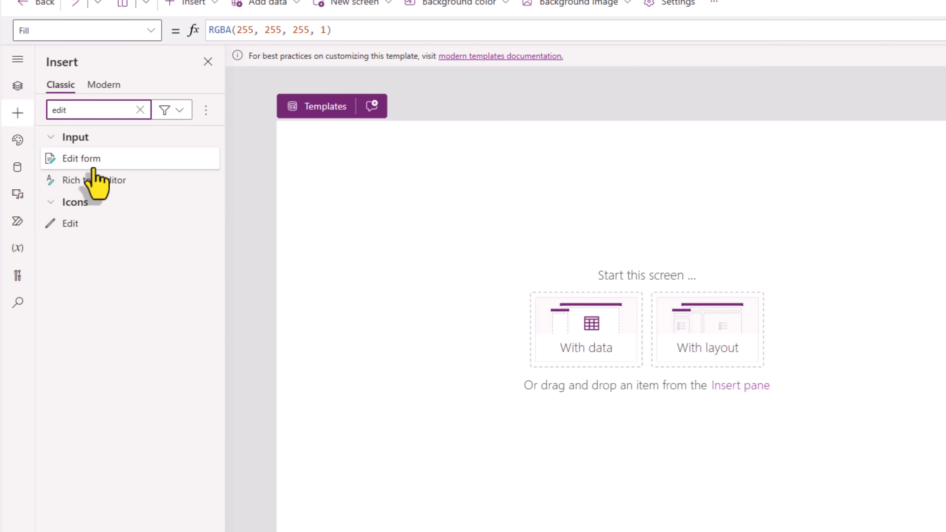
pyautogui.click(92, 167)
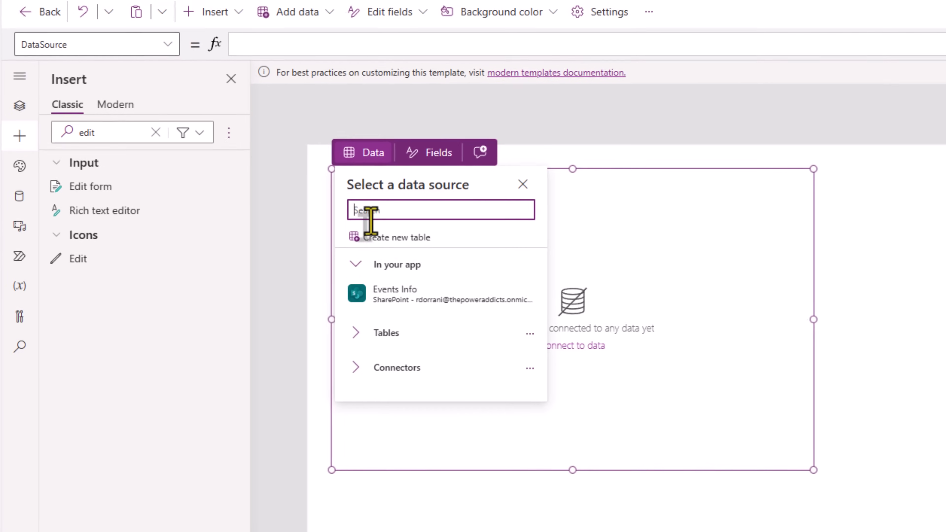
pyautogui.click(432, 311)
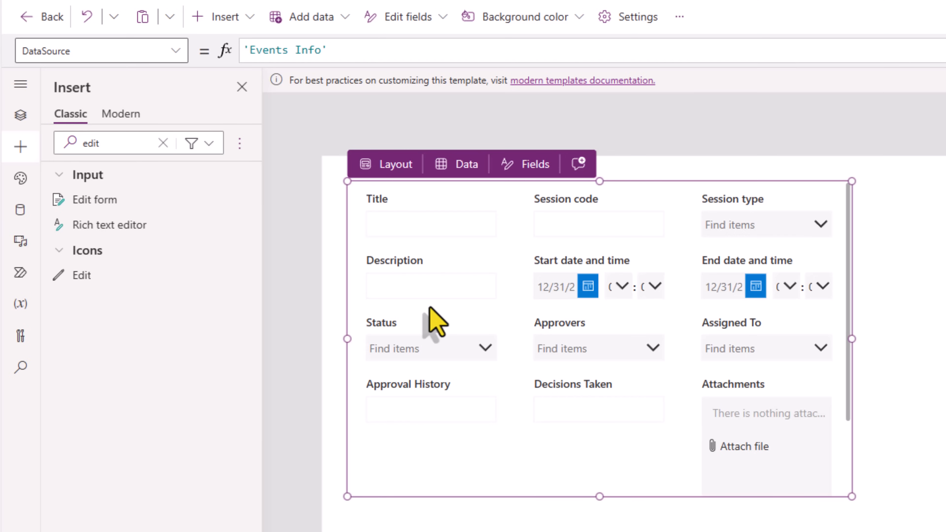
# Step: Copy the classic combo box from the Approvers card of the new edit form
pyautogui.click(572, 334)
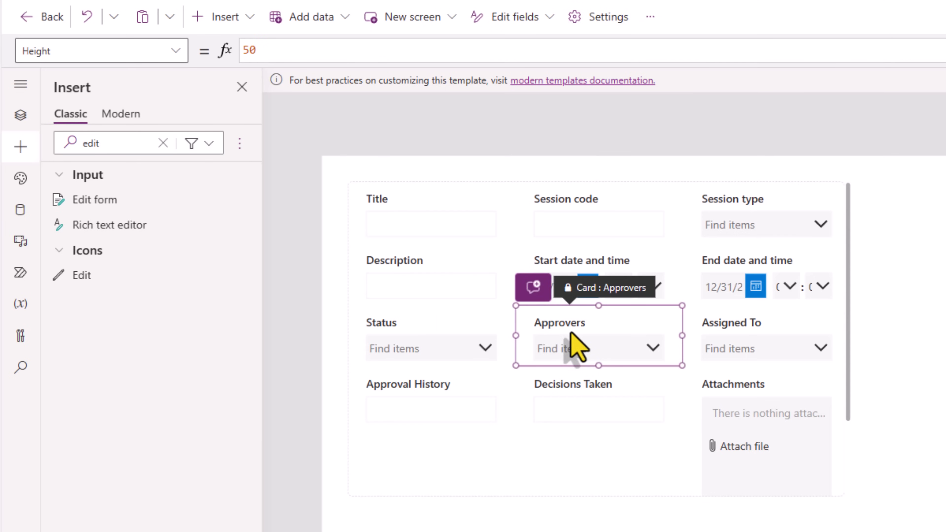
pyautogui.click(579, 350)
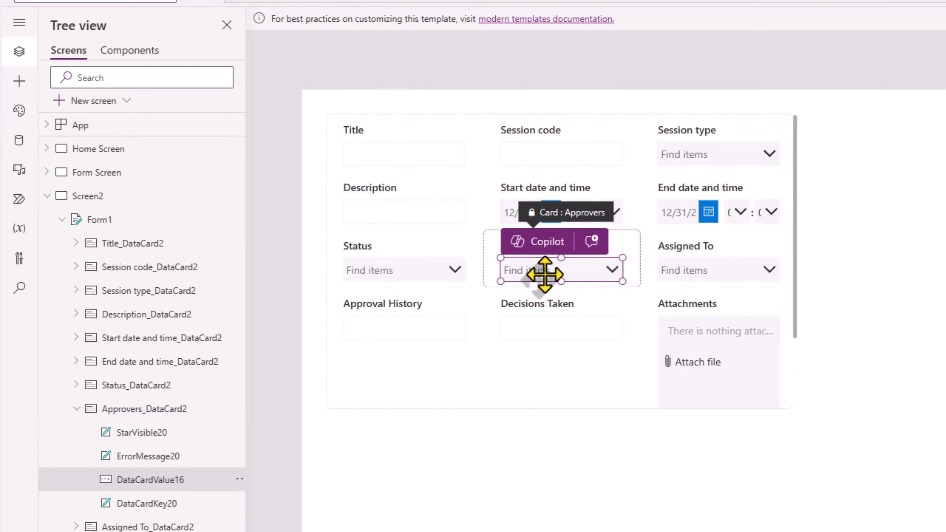
pyautogui.rightClick(545, 275)
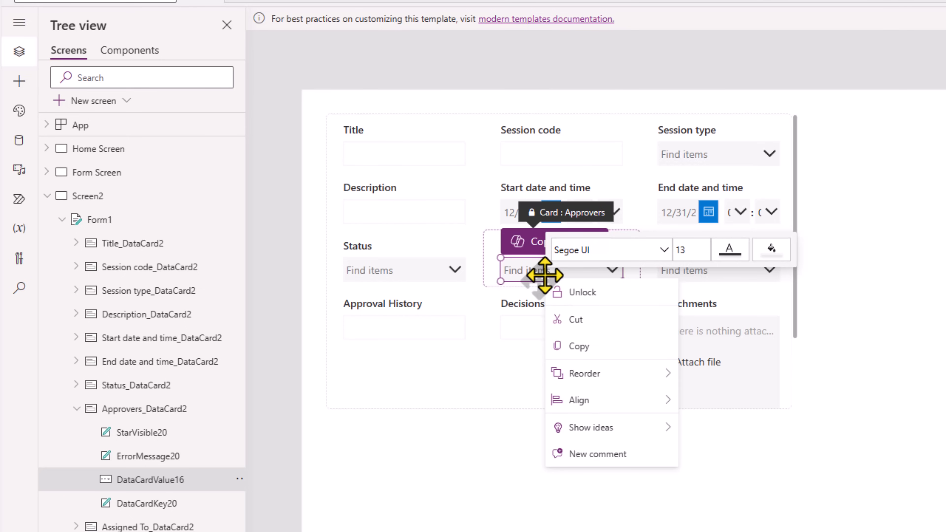
pyautogui.click(573, 348)
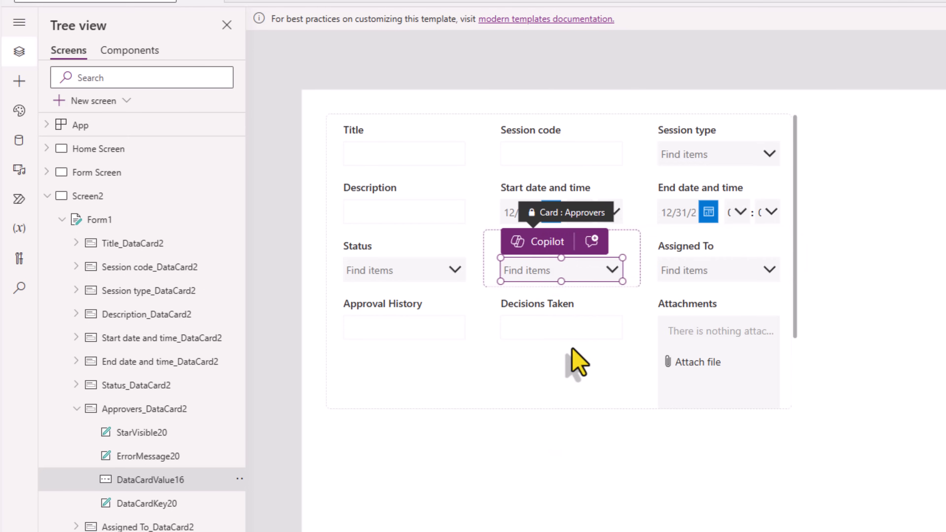
# Step: Unlock the Approvers card on the Form Screen so its properties can be changed
pyautogui.click(111, 173)
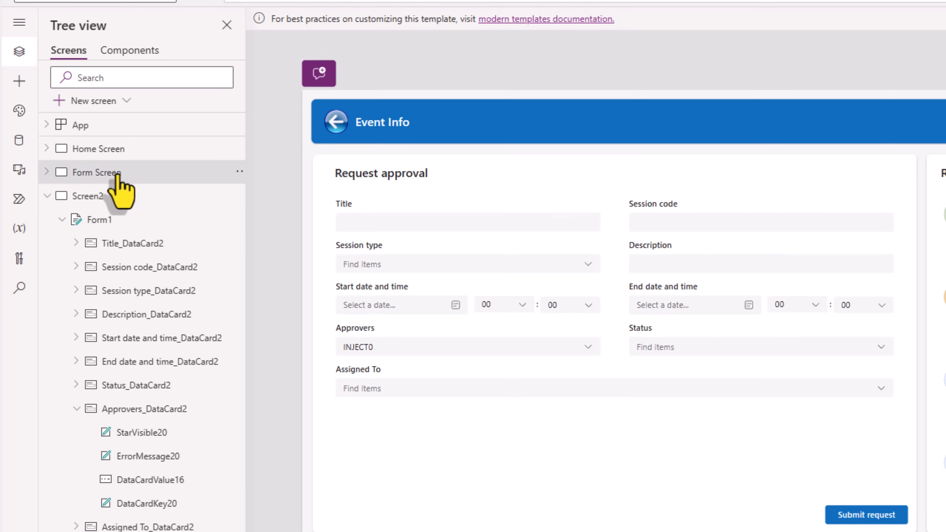
pyautogui.click(376, 329)
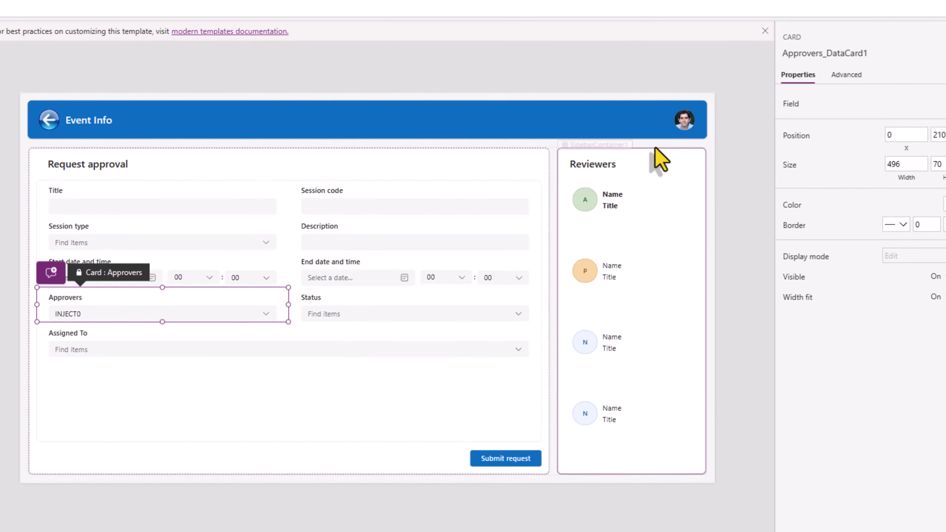
pyautogui.click(848, 75)
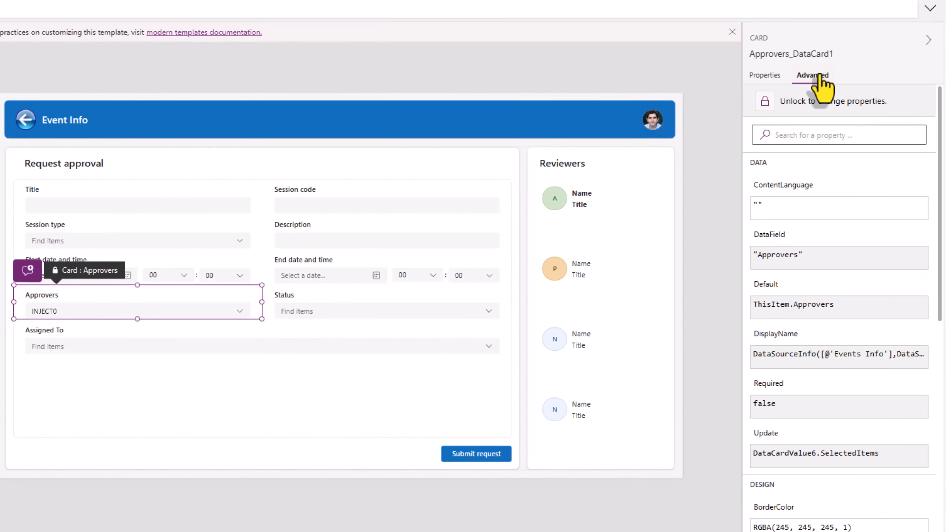
pyautogui.click(821, 104)
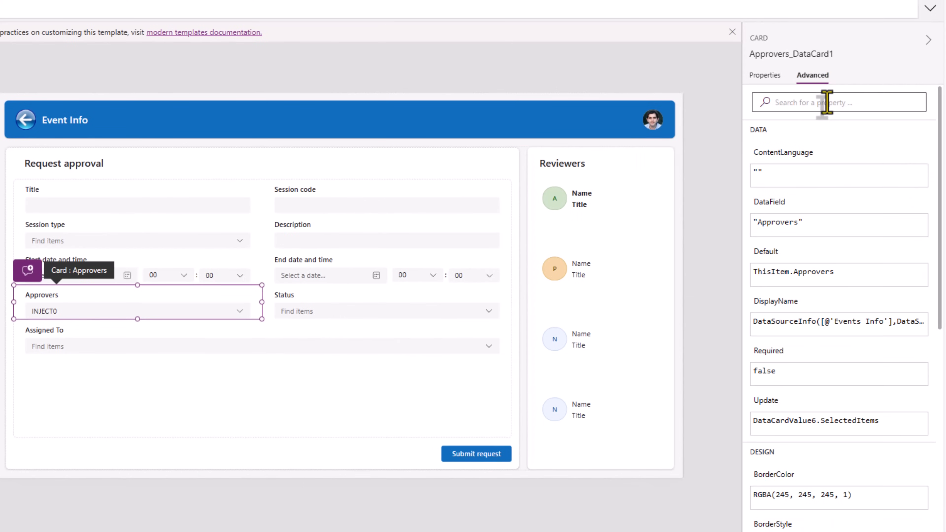
# Step: Replace the Approvers card's modern combo box with the copied classic one and resize it to fit inside the card
pyautogui.click(96, 310)
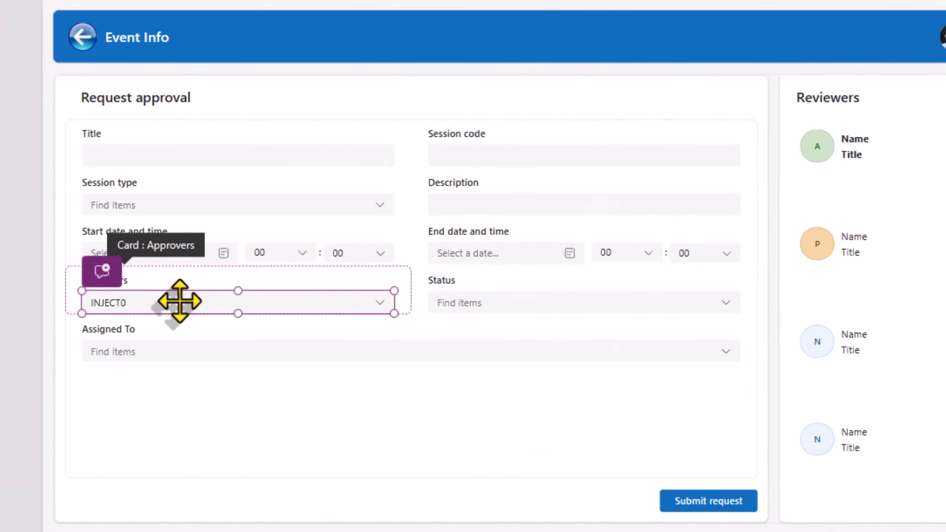
pyautogui.press('Delete')
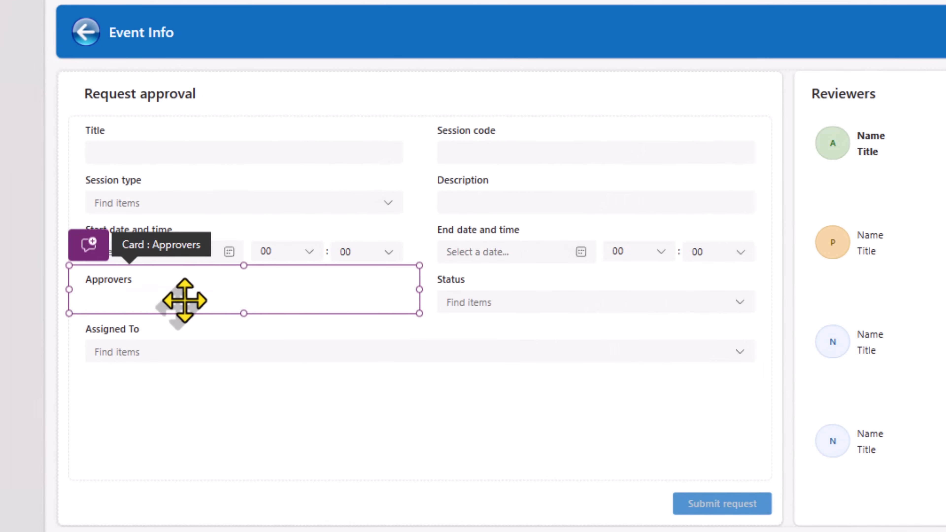
pyautogui.rightClick(185, 301)
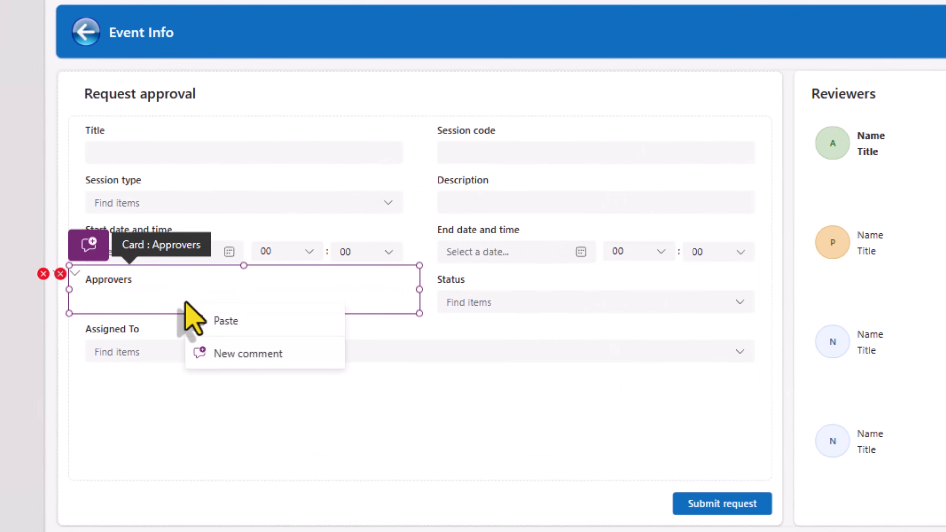
pyautogui.click(206, 319)
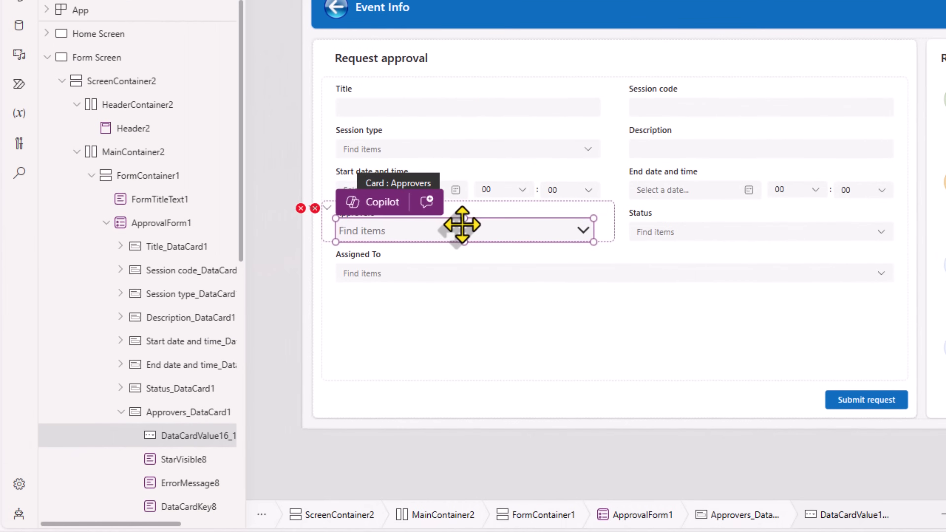
pyautogui.moveTo(462, 224); pyautogui.dragTo(463, 230)
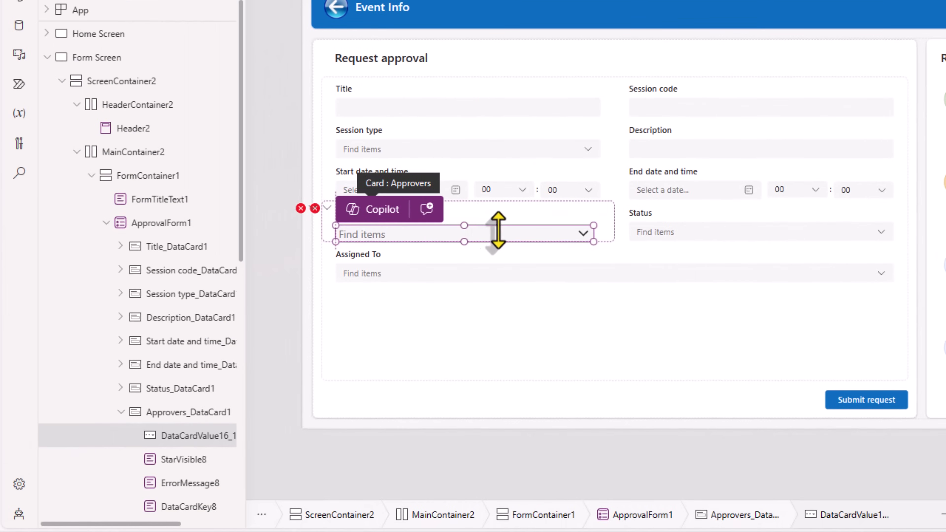
pyautogui.moveTo(594, 245); pyautogui.dragTo(571, 240)
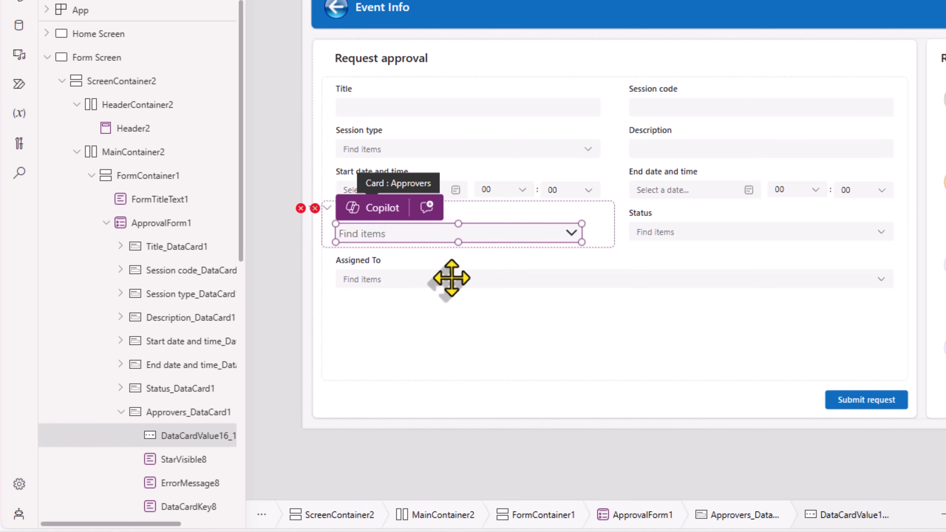
# Step: Copy the pasted combo box's name and replace both DataCardValue6 references with DataCardValue16_1 in the Approvers card's broken Y formula
pyautogui.doubleClick(203, 437)
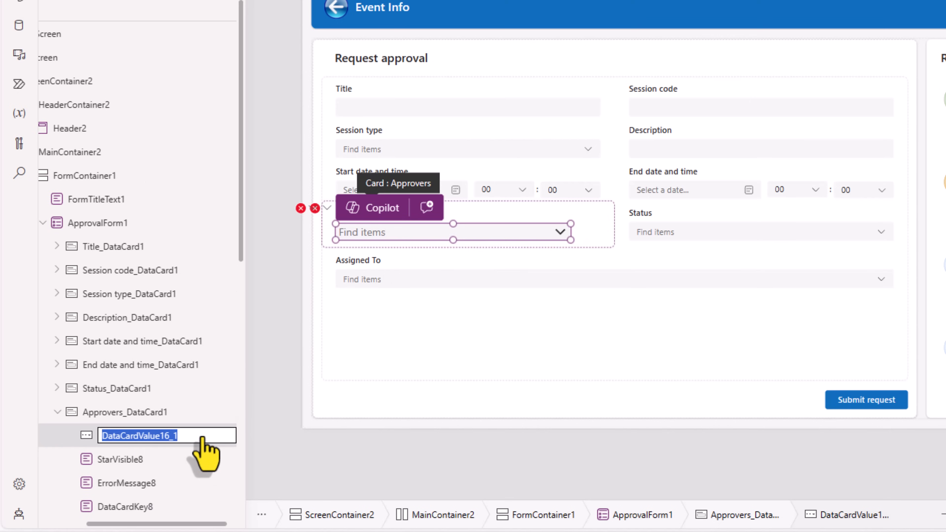
pyautogui.click(574, 231)
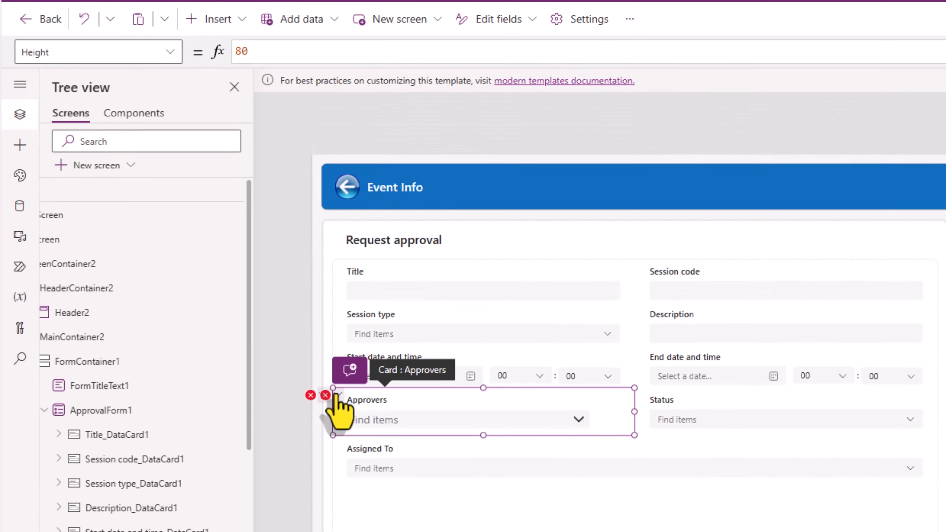
pyautogui.click(314, 208)
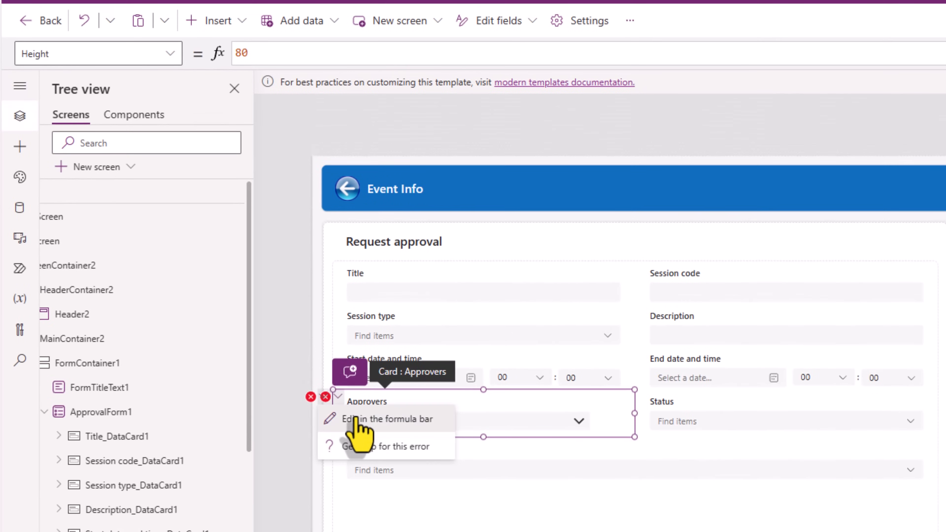
pyautogui.click(333, 247)
pyautogui.doubleClick(284, 55)
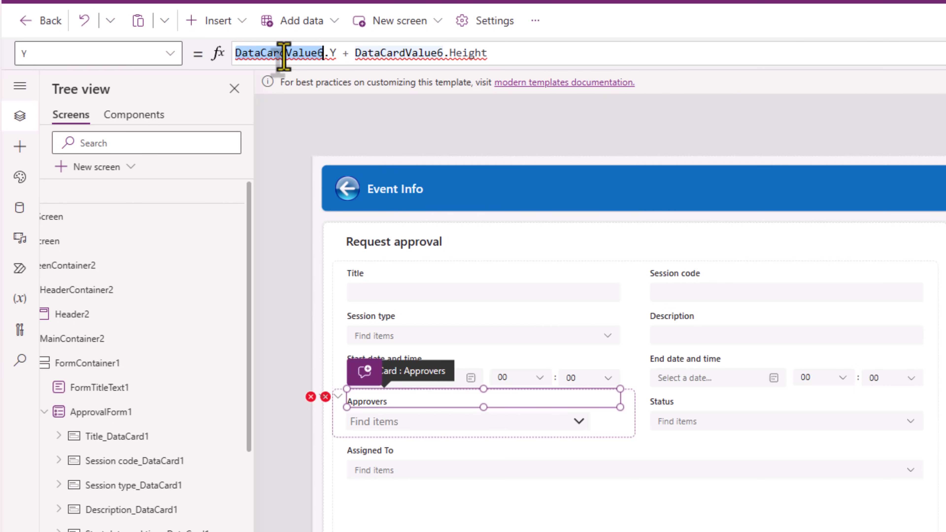
pyautogui.hotkey('ctrl', 'v')
pyautogui.doubleClick(435, 52)
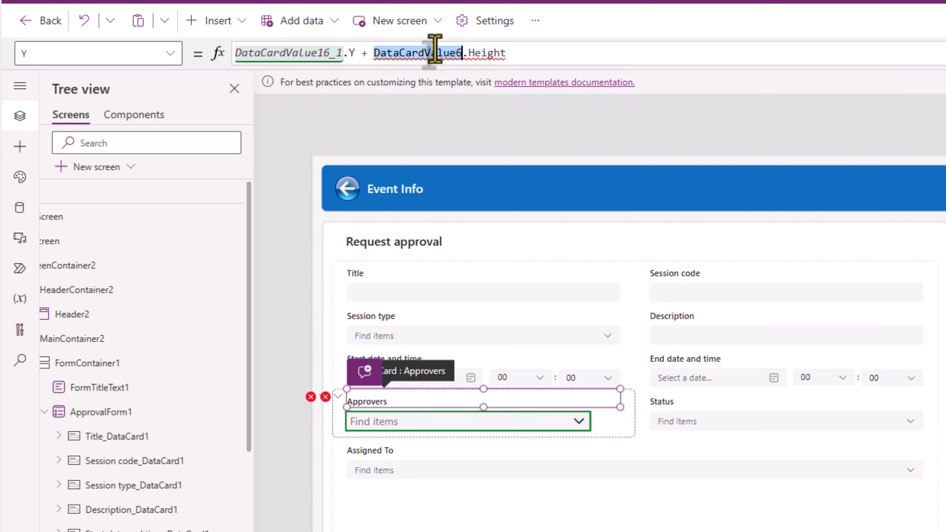
pyautogui.hotkey('ctrl', 'v')
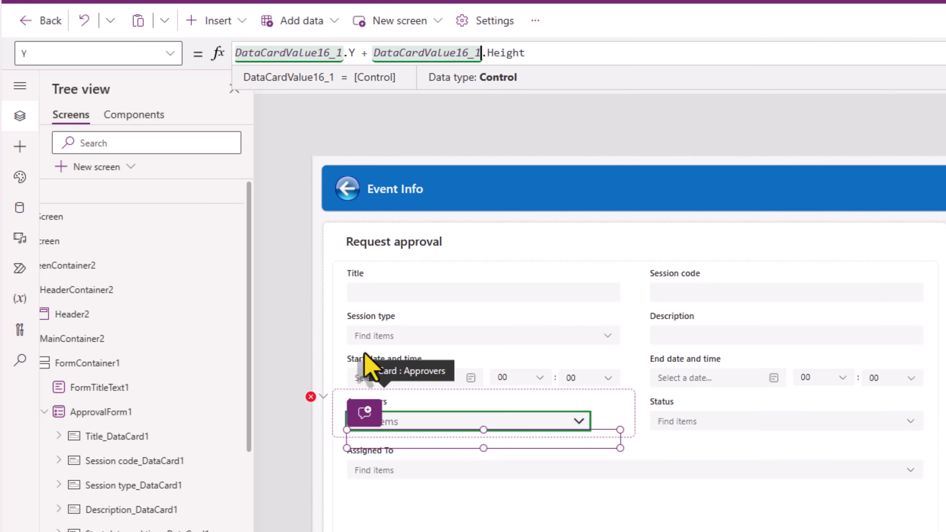
# Step: Set the Approvers card's Update formula to DataCardValue16_1.SelectedItems
pyautogui.click(311, 396)
pyautogui.click(337, 416)
pyautogui.doubleClick(272, 53)
pyautogui.hotkey('ctrl', 'v')
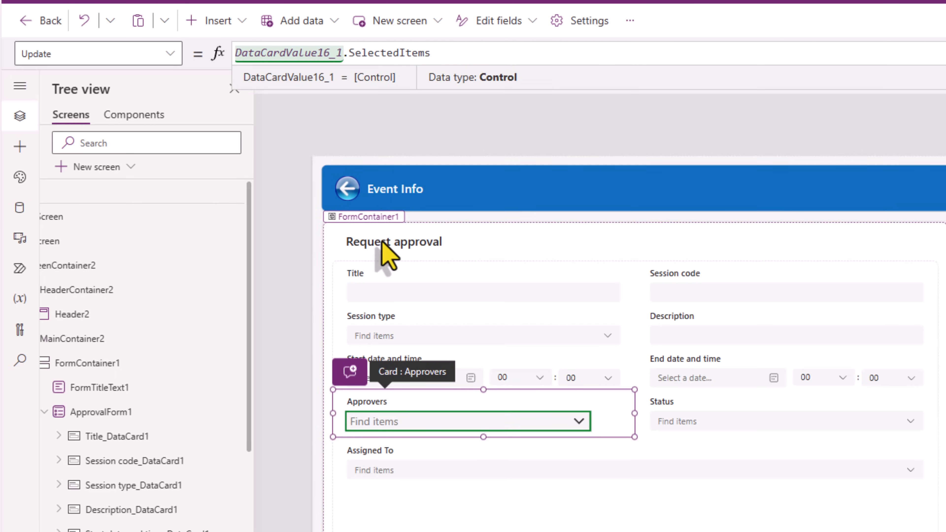
# Step: Set both the primary text and the search field of the classic Approvers combo box to DisplayName
pyautogui.click(430, 422)
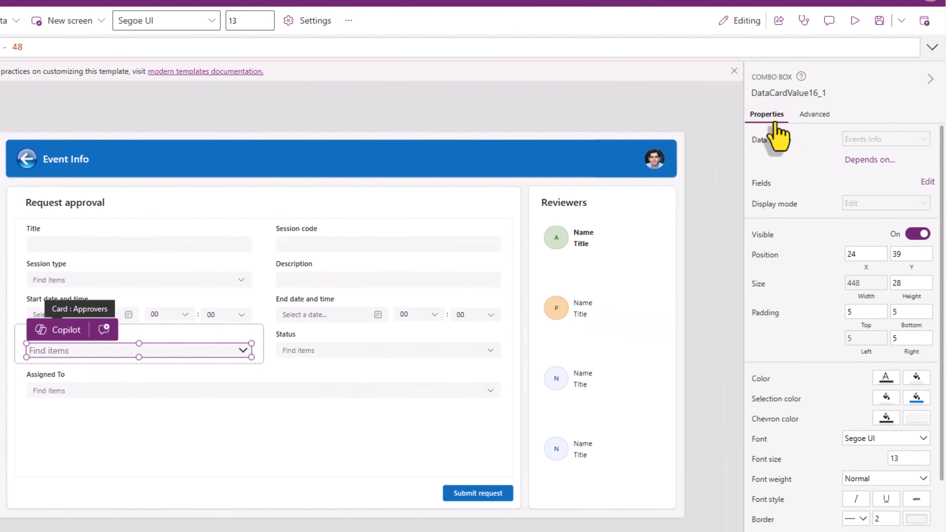
pyautogui.click(915, 183)
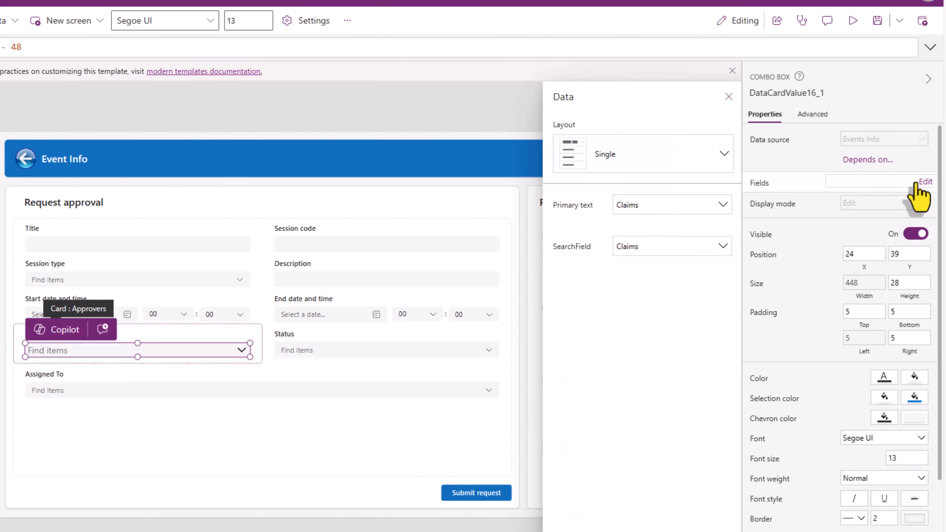
pyautogui.click(638, 205)
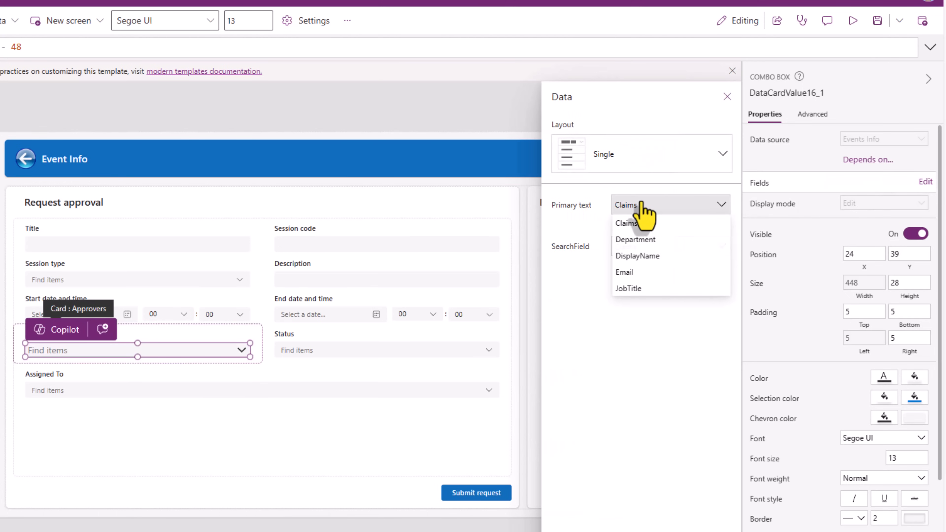
pyautogui.click(648, 254)
pyautogui.click(650, 257)
pyautogui.click(644, 299)
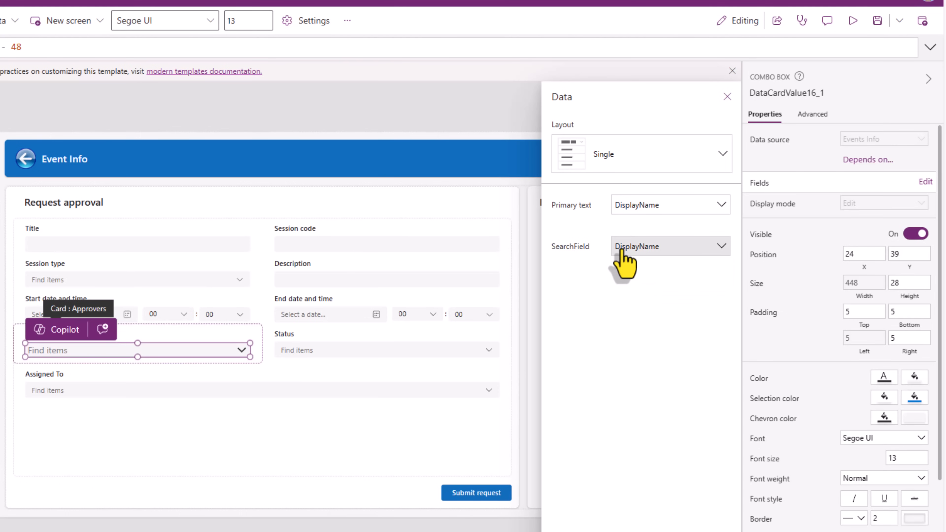
# Step: Preview the app and test the Approvers combo box by searching for and selecting two people by first name
pyautogui.click(851, 28)
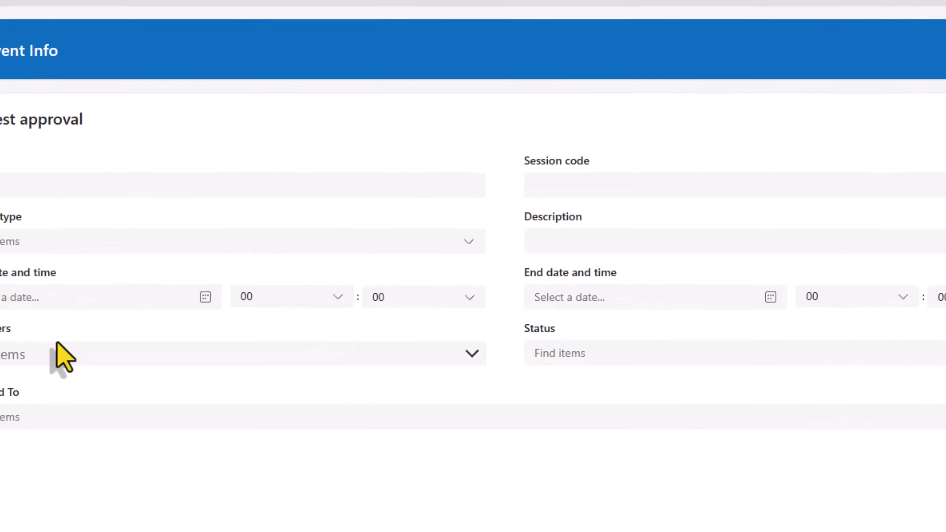
pyautogui.click(146, 369)
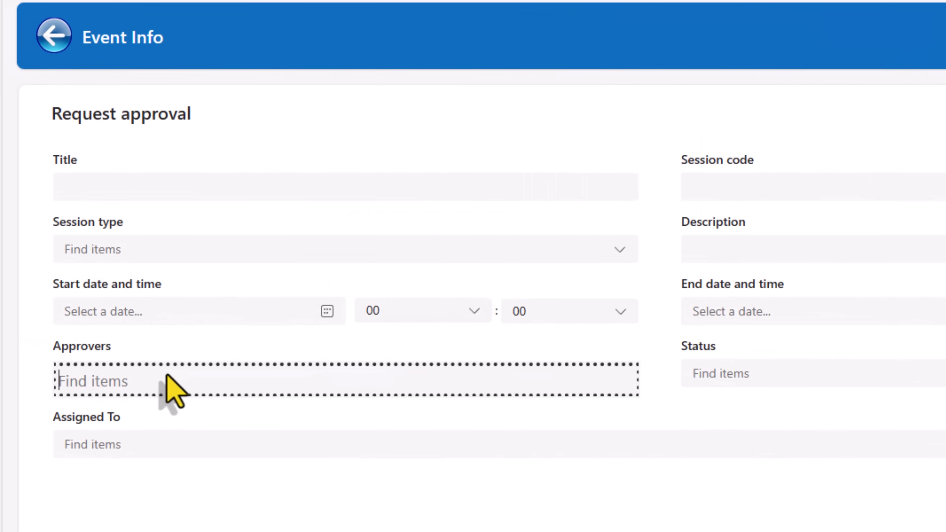
pyautogui.write('reza')
pyautogui.click(141, 422)
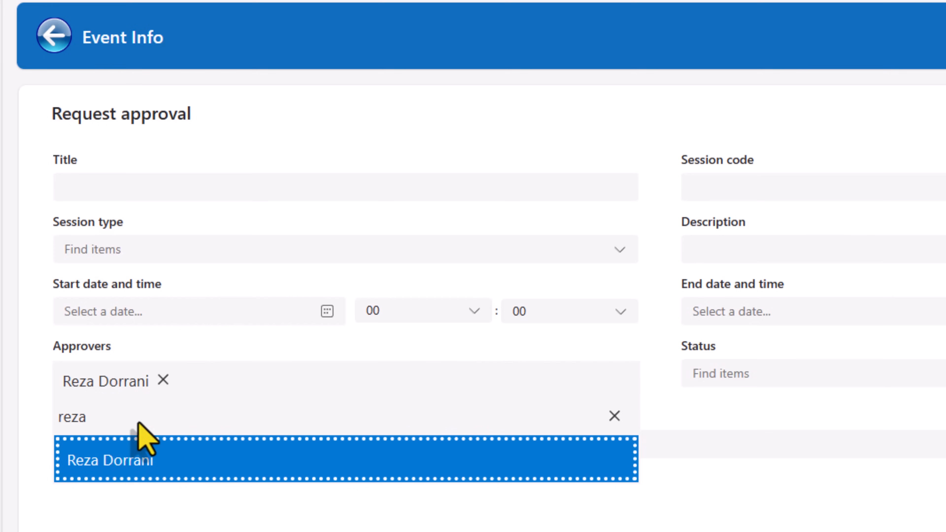
pyautogui.doubleClick(104, 417)
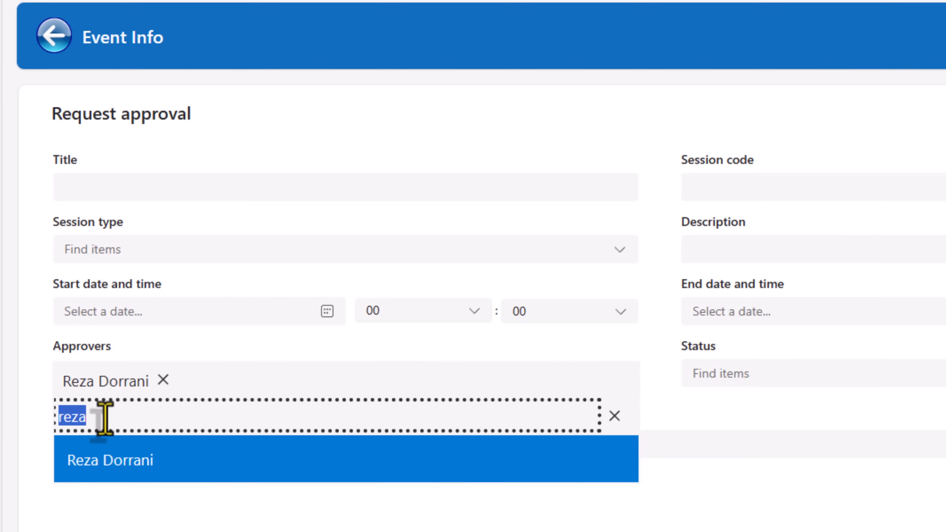
pyautogui.write('sarah')
pyautogui.click(137, 467)
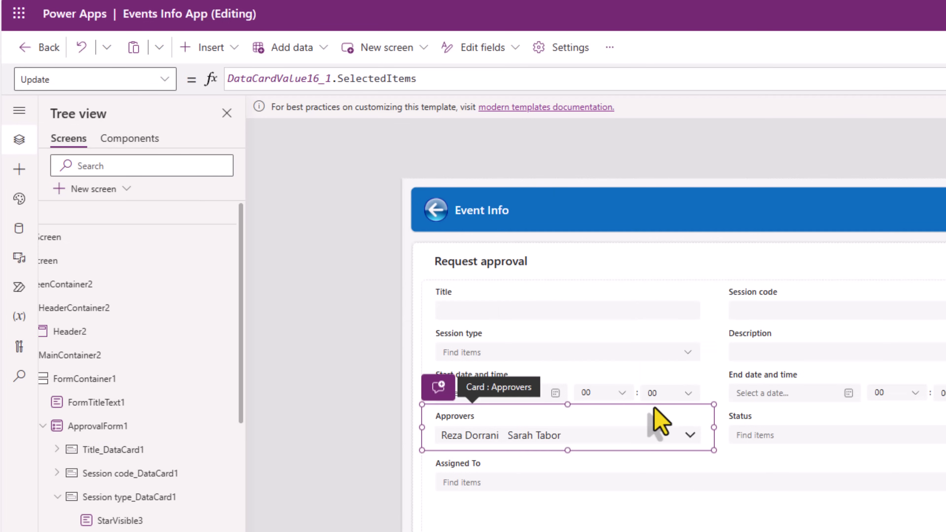
# Step: Set the Approvers card's Required property to true
pyautogui.click(69, 79)
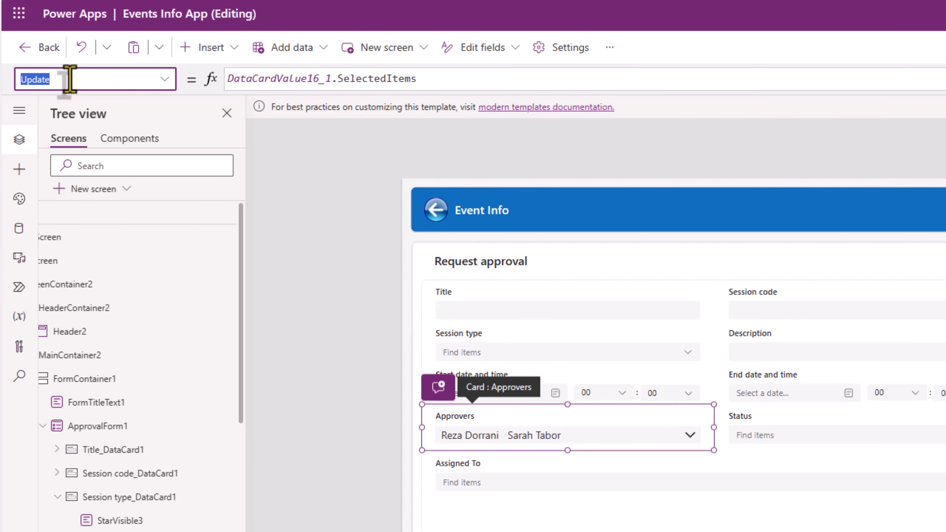
pyautogui.write('Required')
pyautogui.press('Return')
pyautogui.click(274, 84)
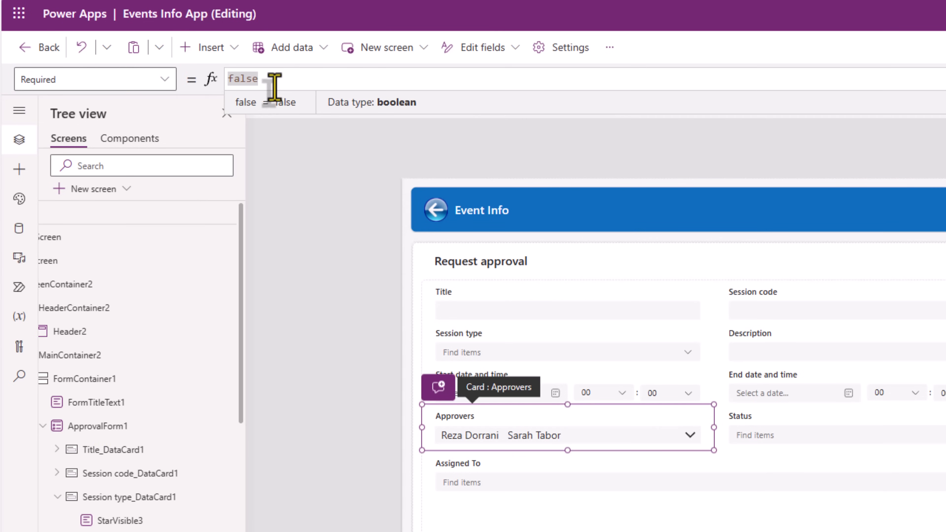
pyautogui.write('true')
pyautogui.press('Escape')
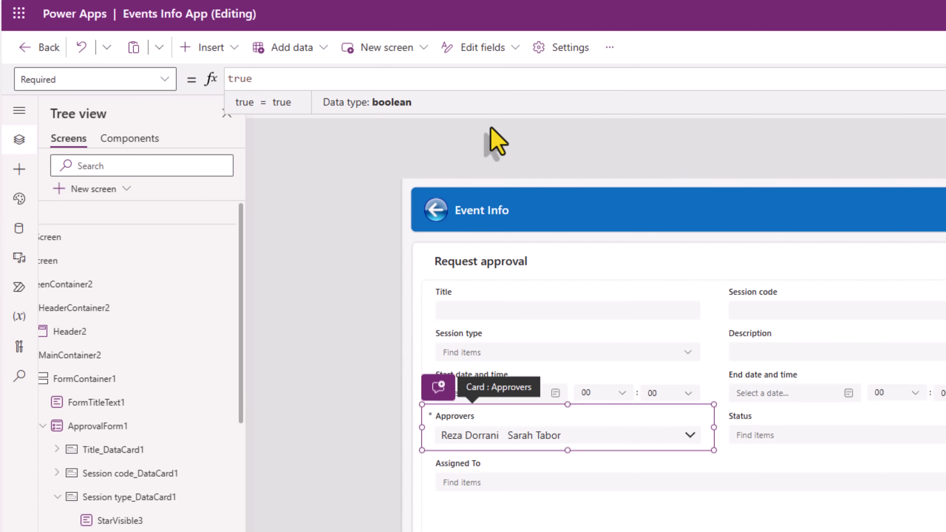
# Step: Unlock the Assigned To card so its properties can be changed
pyautogui.click(460, 482)
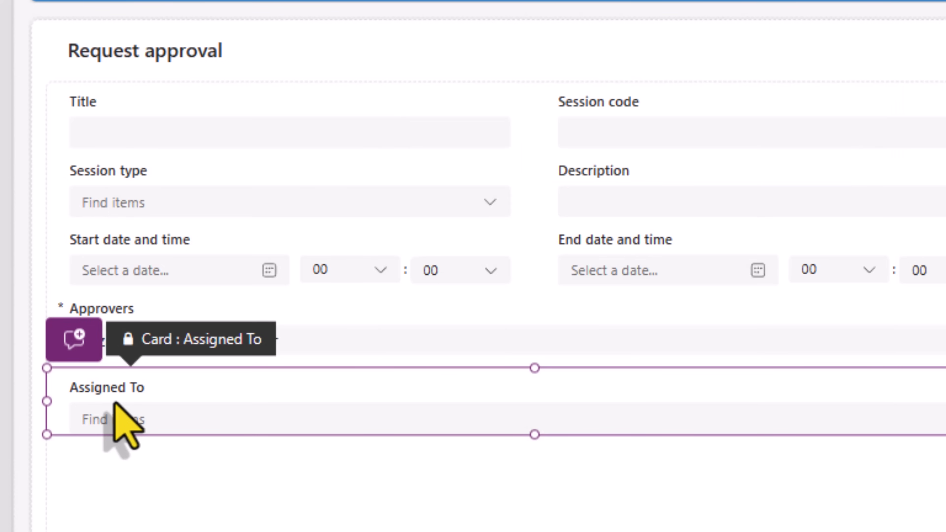
pyautogui.click(147, 317)
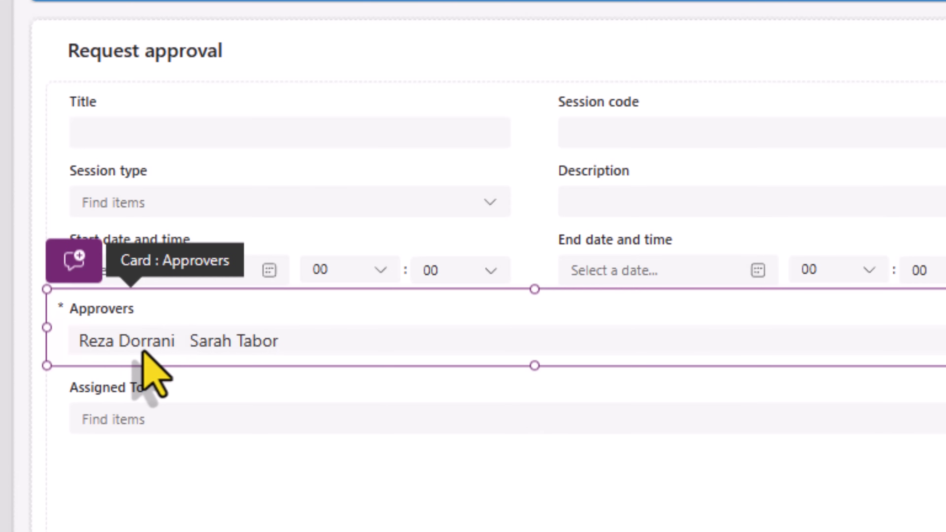
pyautogui.click(157, 397)
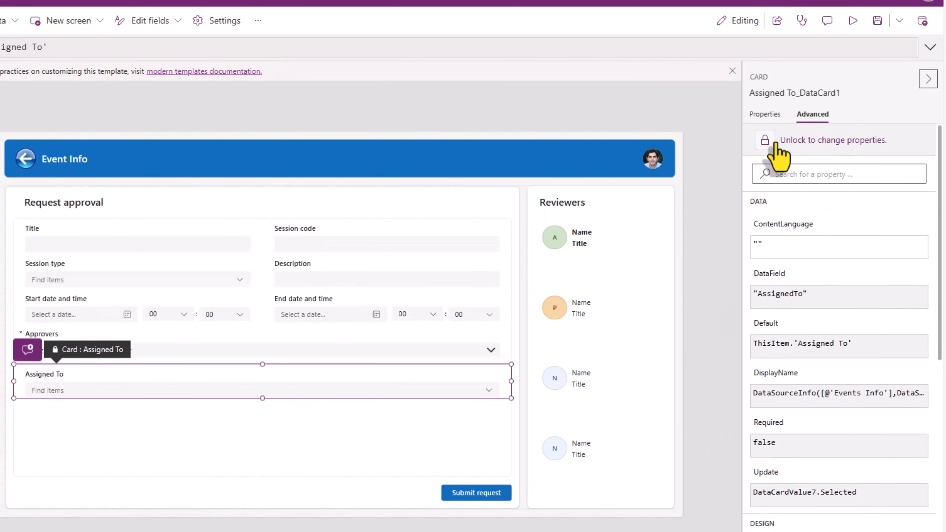
pyautogui.click(775, 143)
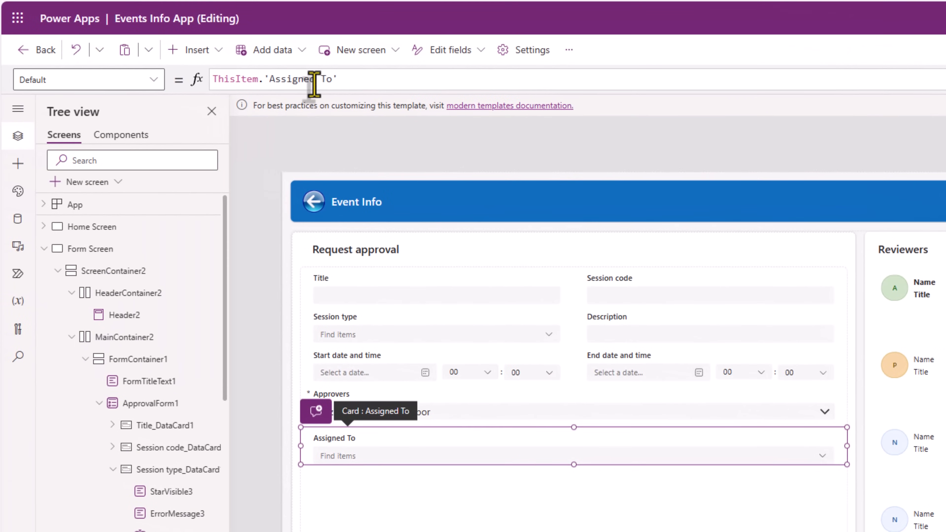
# Step: Set the Assigned To card's Default formula to If(ApprovalForm1.Mode = FormMode.New, First(DataCardValue16_1.SelectedItems), ThisItem.'Assigned To')
pyautogui.click(214, 79)
pyautogui.write('if(ApprovalForm1.Mo')
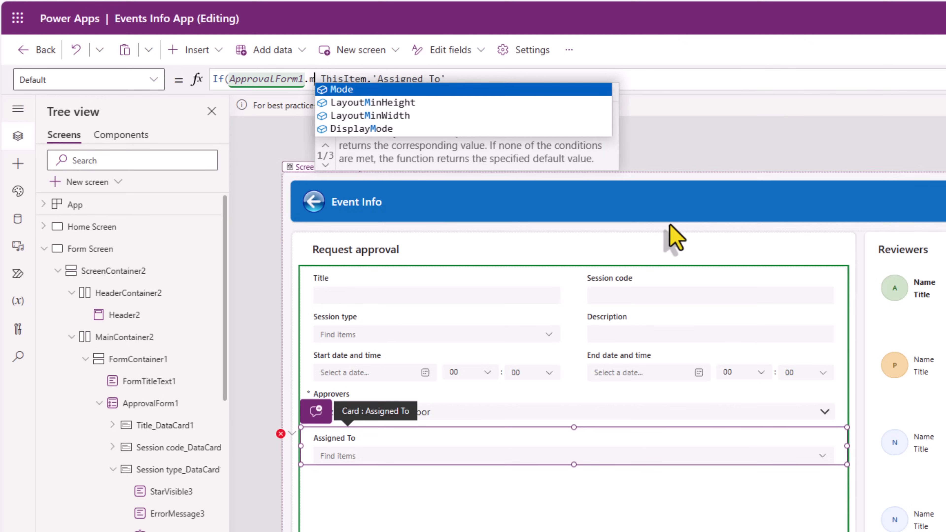
pyautogui.press('Tab')
pyautogui.write('= formmode.new')
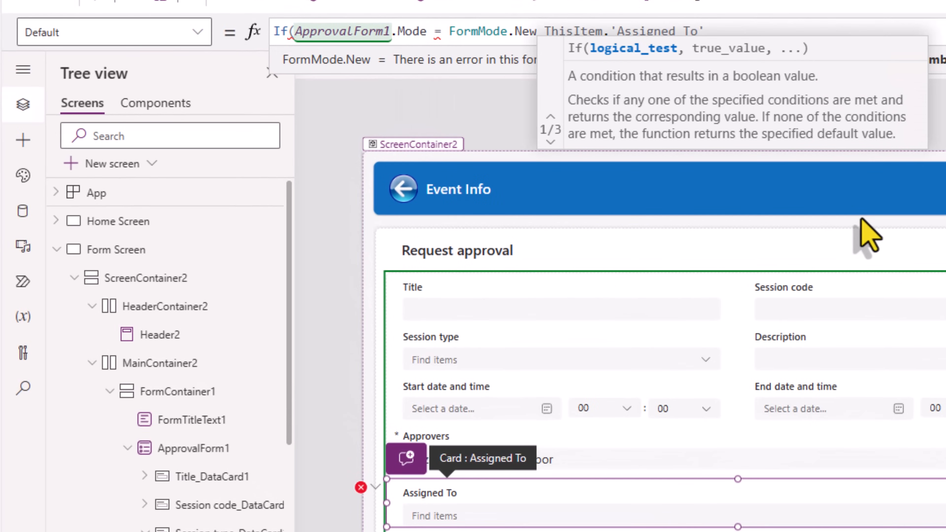
pyautogui.write(', ')
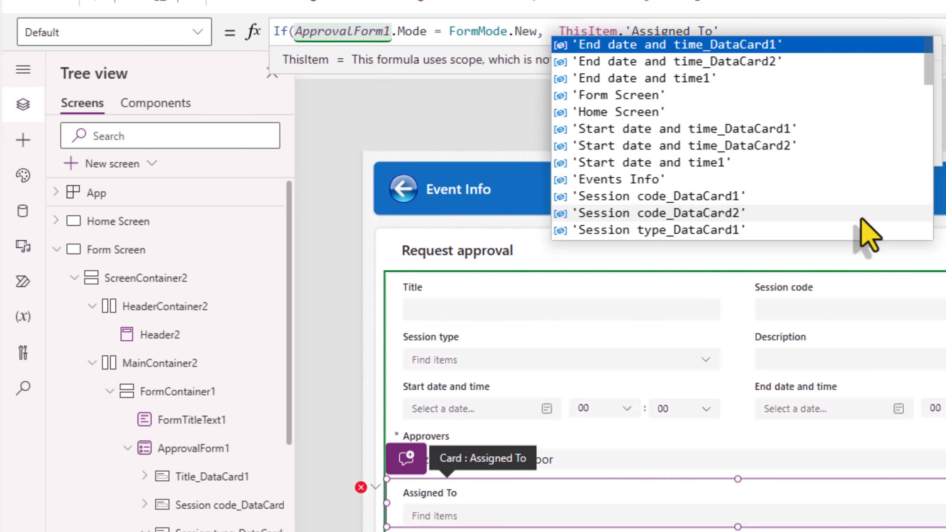
pyautogui.write('First(')
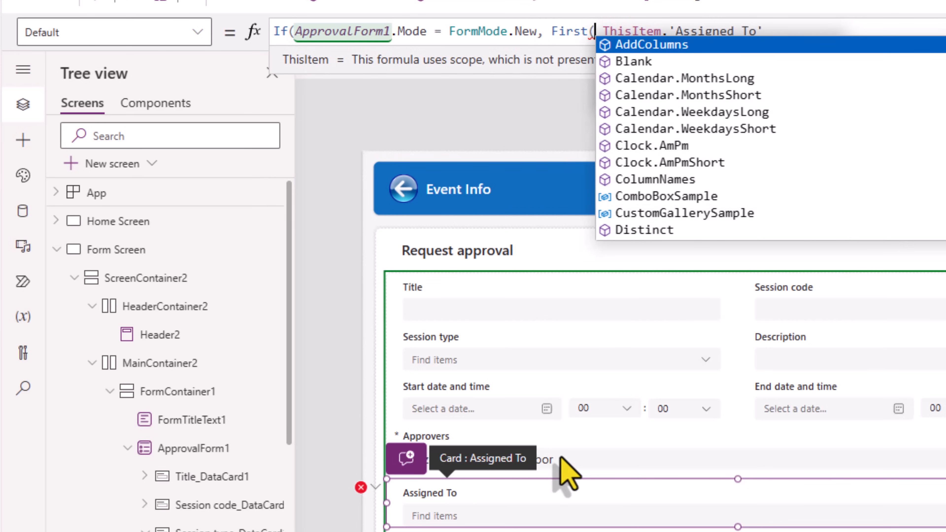
pyautogui.click(540, 459)
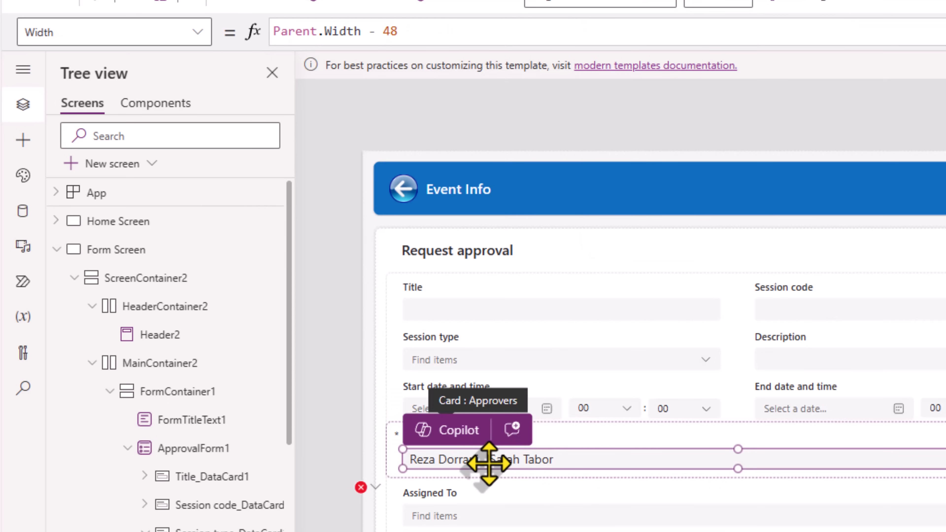
pyautogui.scroll(-4, 208, 464)
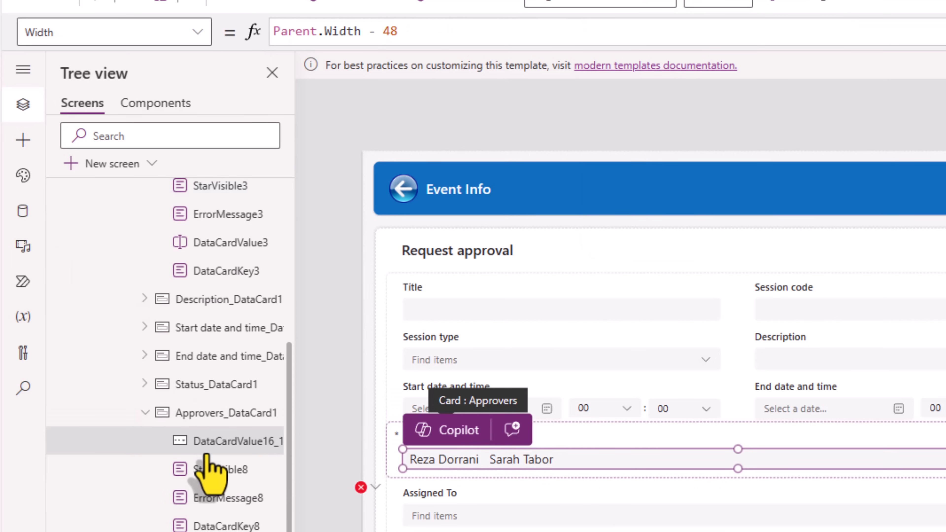
pyautogui.doubleClick(208, 447)
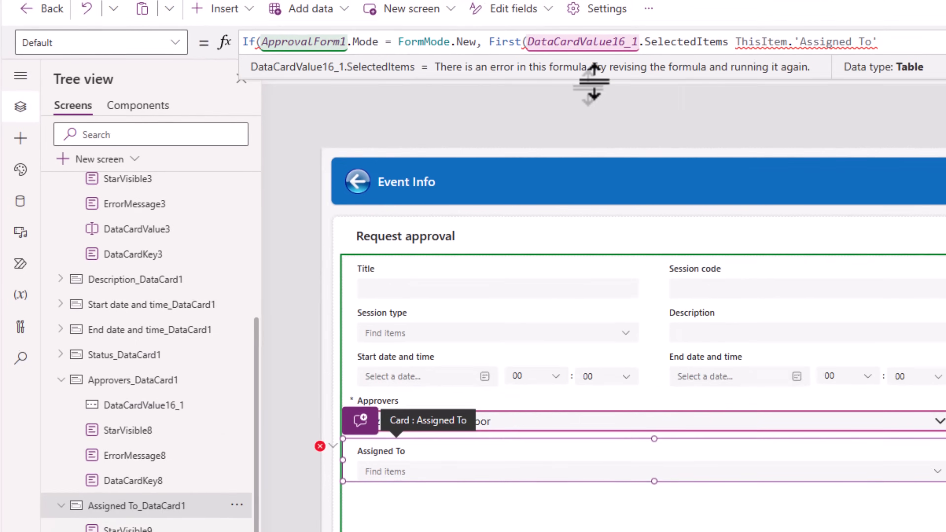
pyautogui.write(',')
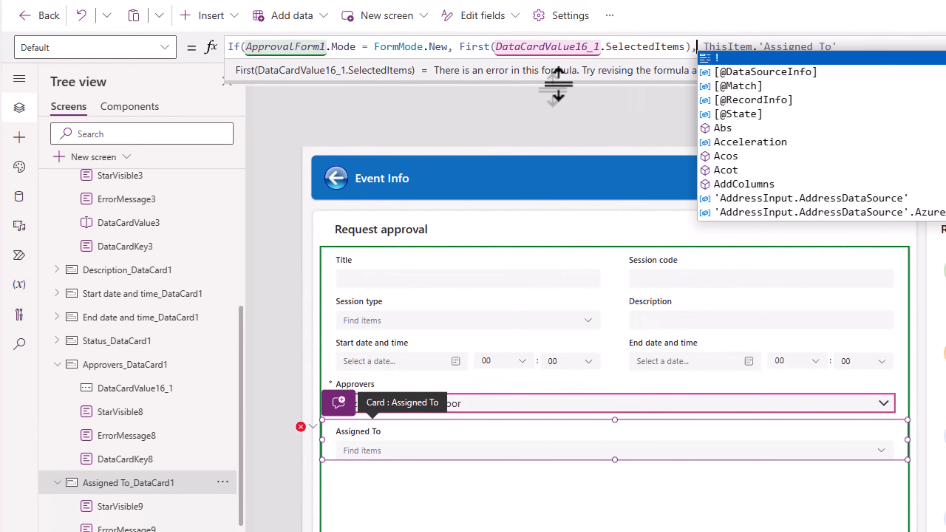
pyautogui.click(855, 47)
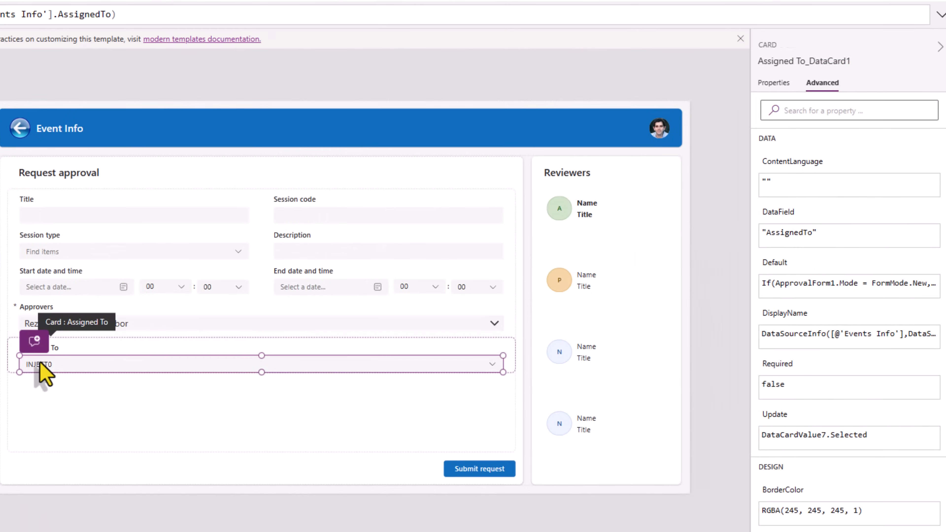
# Step: Add the DisplayName field to the combo box in the Assigned To card
pyautogui.click(358, 451)
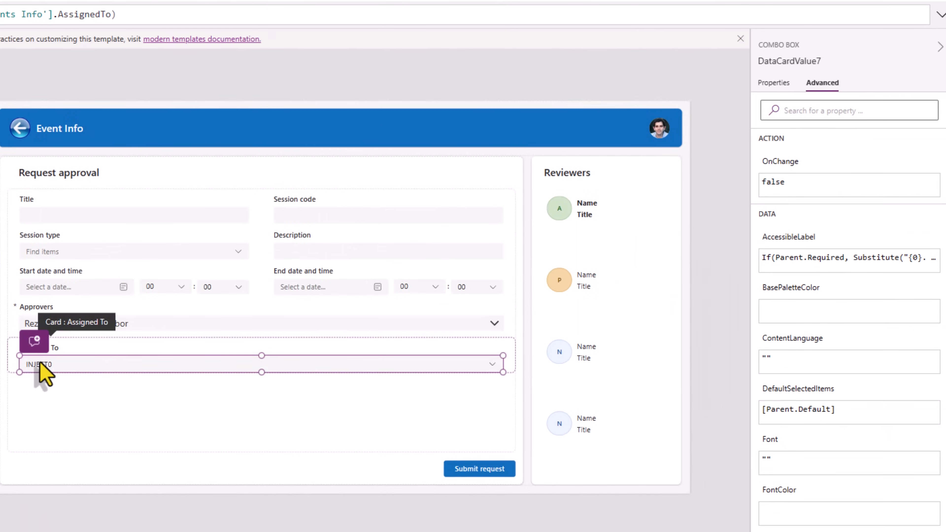
pyautogui.click(770, 84)
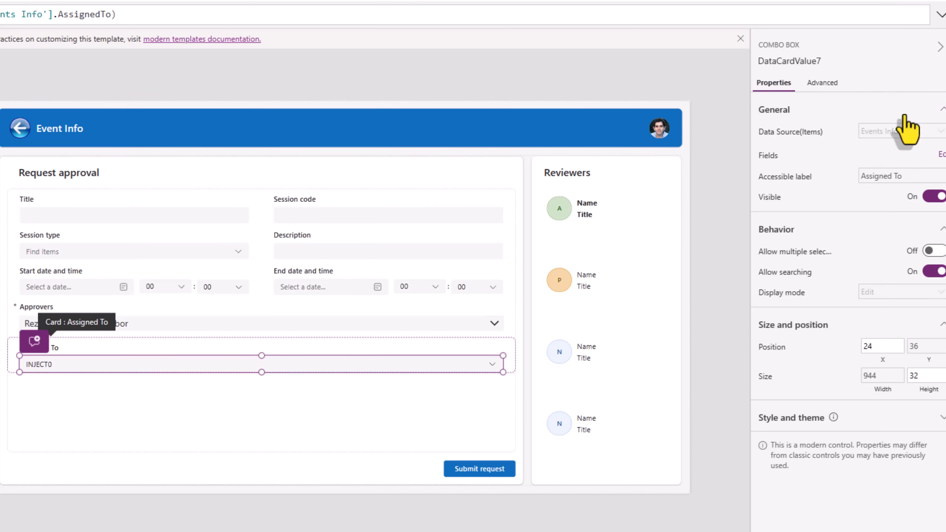
pyautogui.click(941, 154)
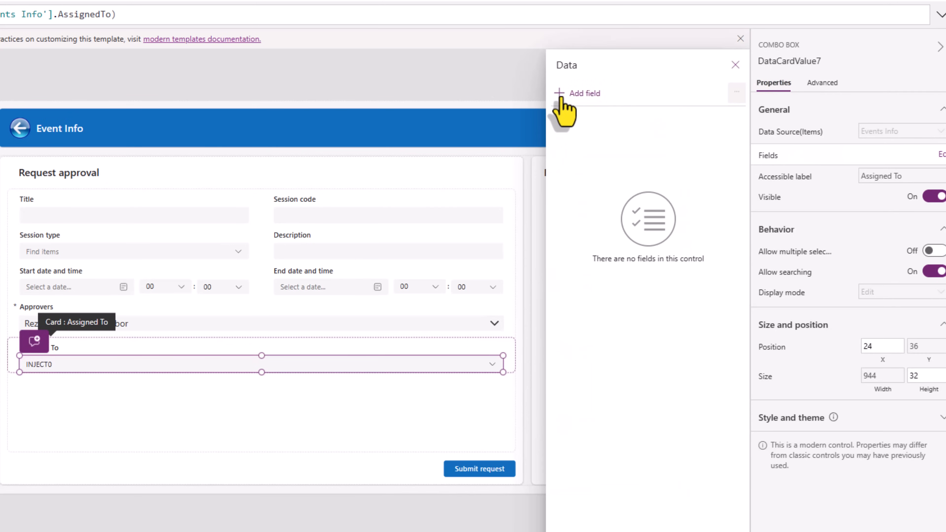
pyautogui.click(560, 97)
pyautogui.click(582, 219)
pyautogui.click(573, 218)
pyautogui.click(586, 293)
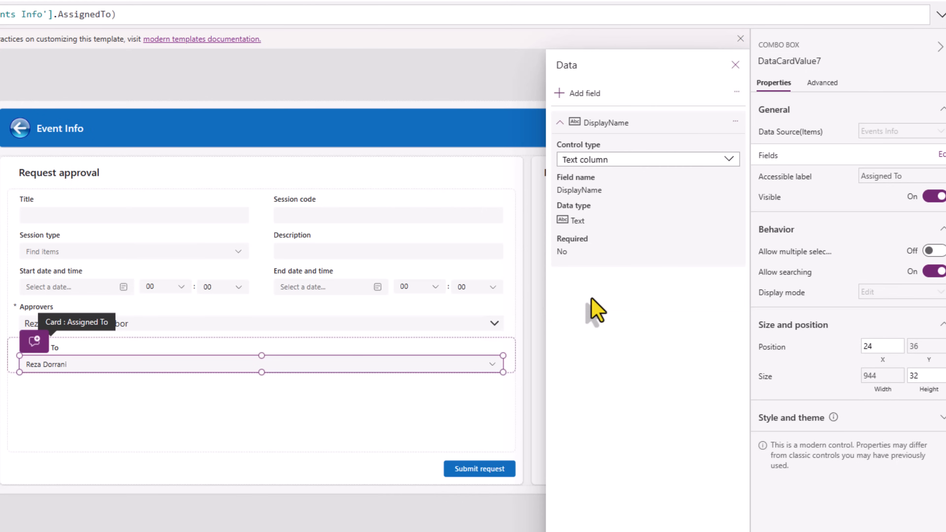
# Step: Preview the app and remove the first selected approver to test that Assigned To follows the Approvers selection
pyautogui.press('F5')
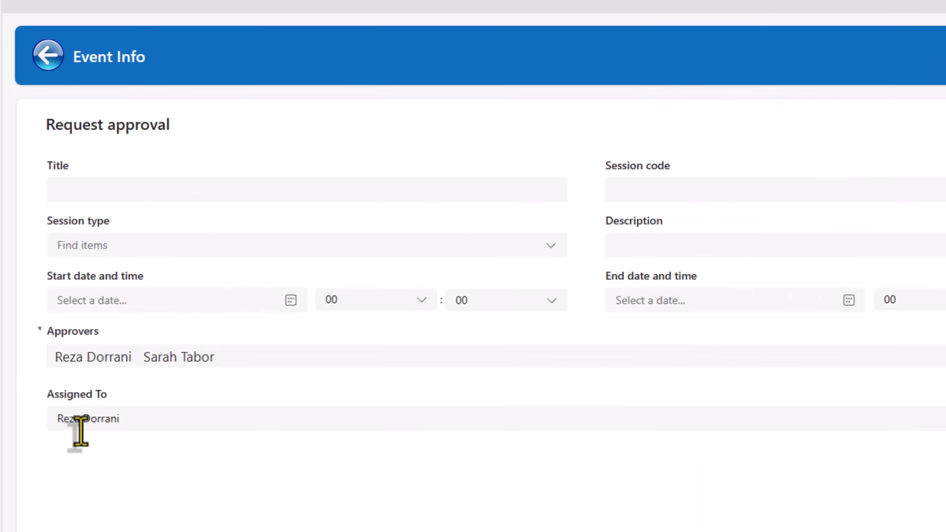
pyautogui.click(138, 359)
pyautogui.click(145, 361)
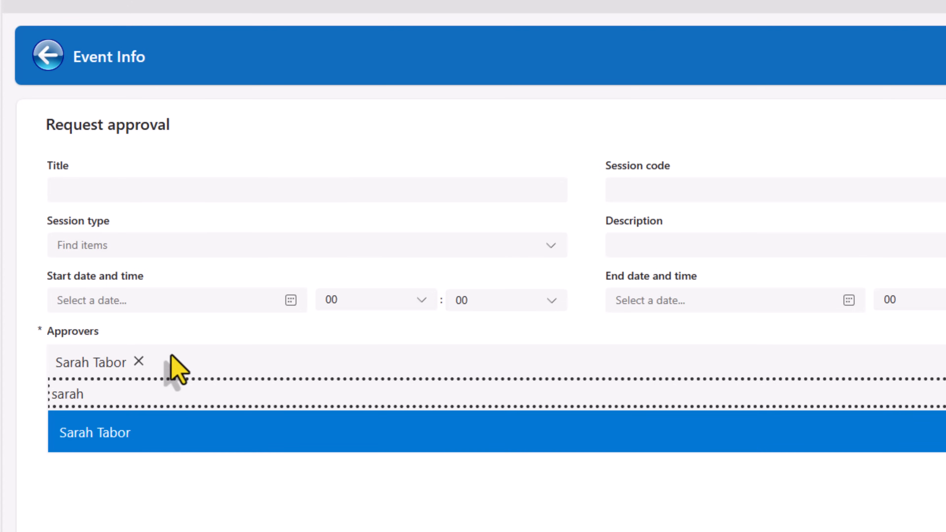
pyautogui.click(173, 333)
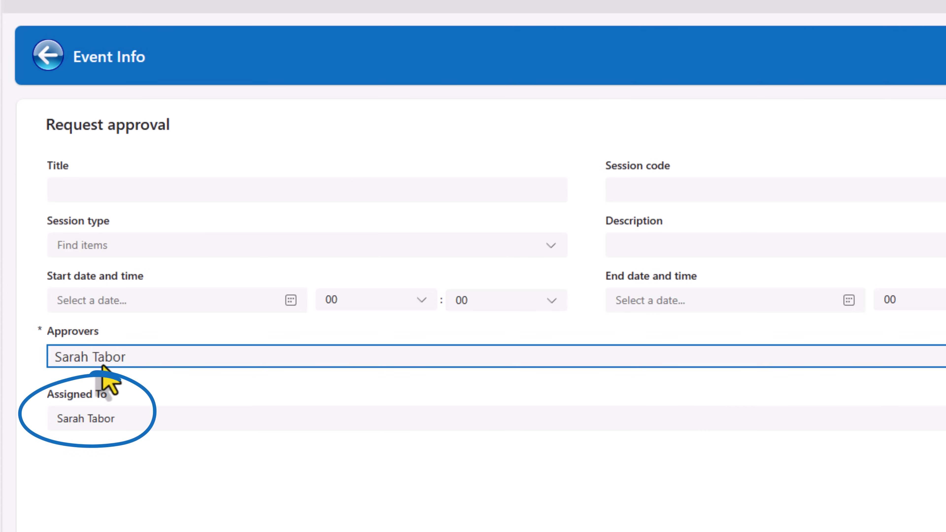
# Step: Set the Assigned To card's DisplayMode property to DisplayMode.Disabled
pyautogui.click(51, 399)
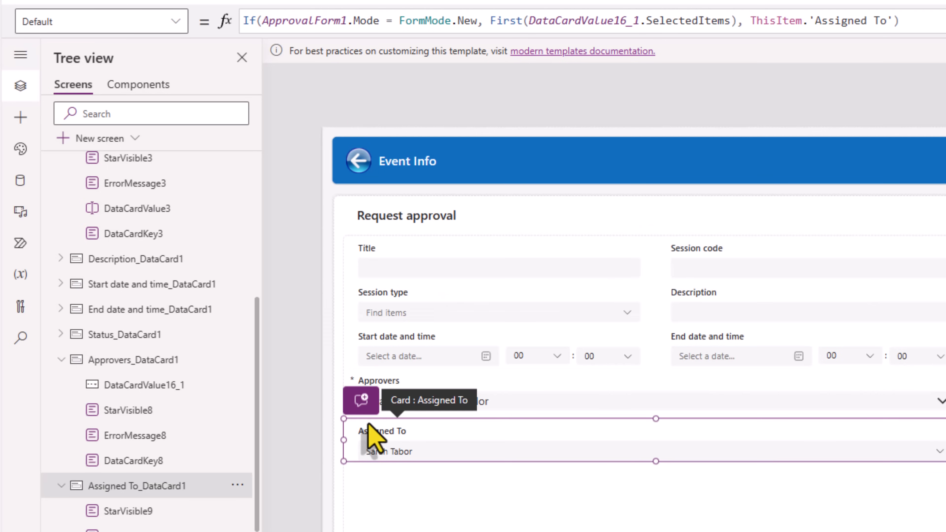
pyautogui.click(90, 26)
pyautogui.write('DisplayMode')
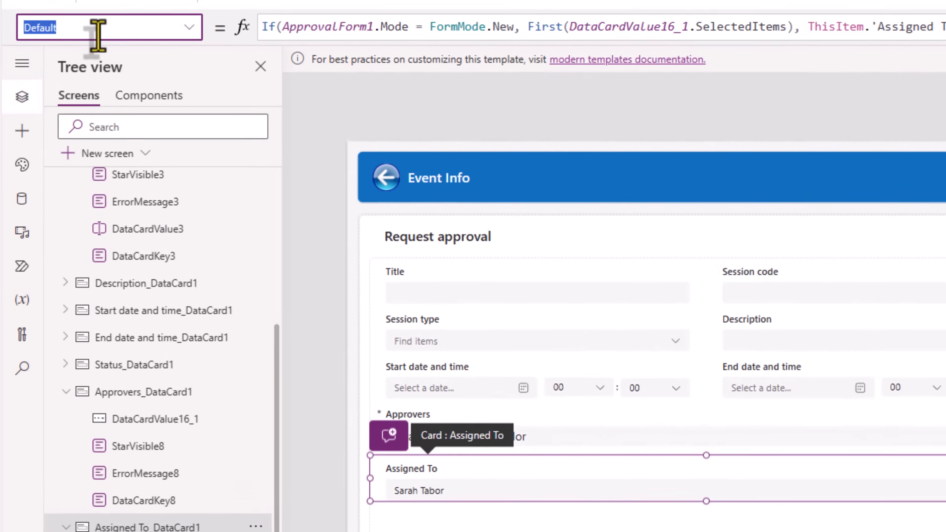
pyautogui.press('Return')
pyautogui.click(396, 33)
pyautogui.hotkey('ctrl', 'a')
pyautogui.write('displ')
pyautogui.press('Down')
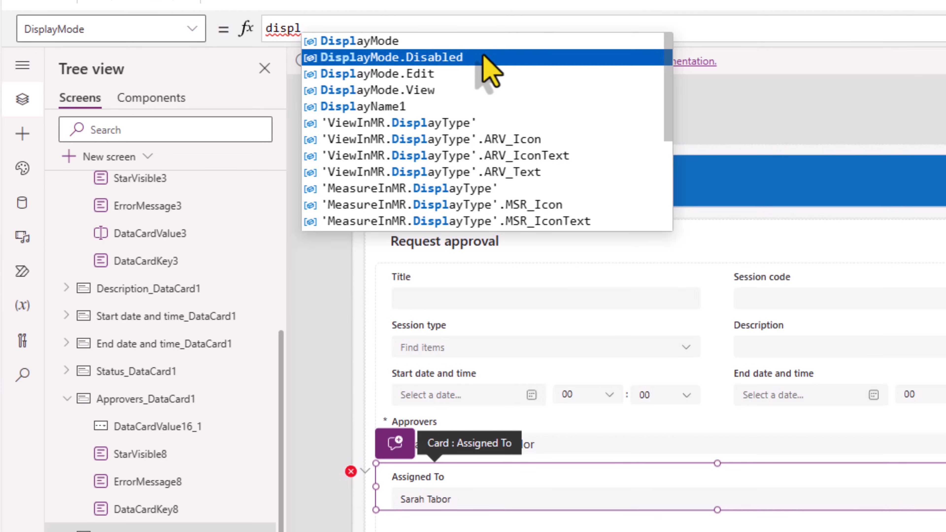
pyautogui.press('Tab')
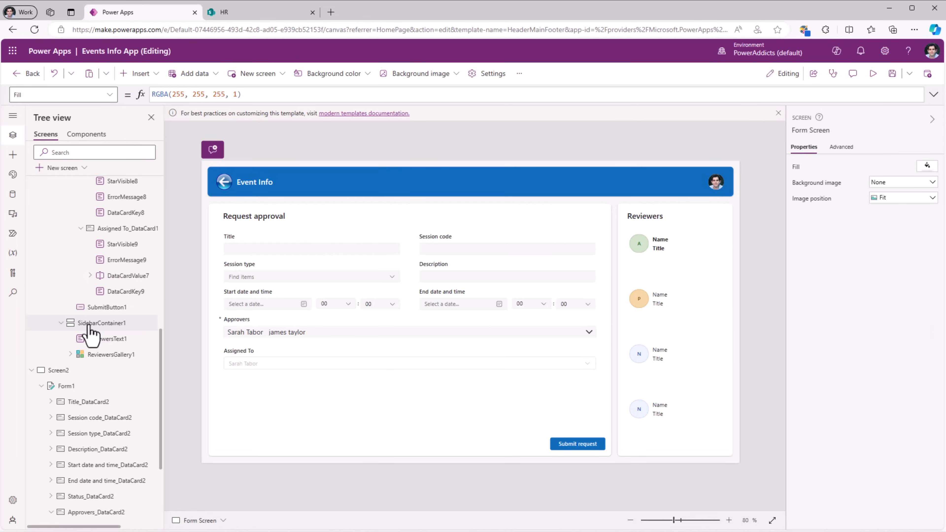
# Step: Inspect the sidebar container and expand its reviewers gallery to reveal the controls inside
pyautogui.click(89, 324)
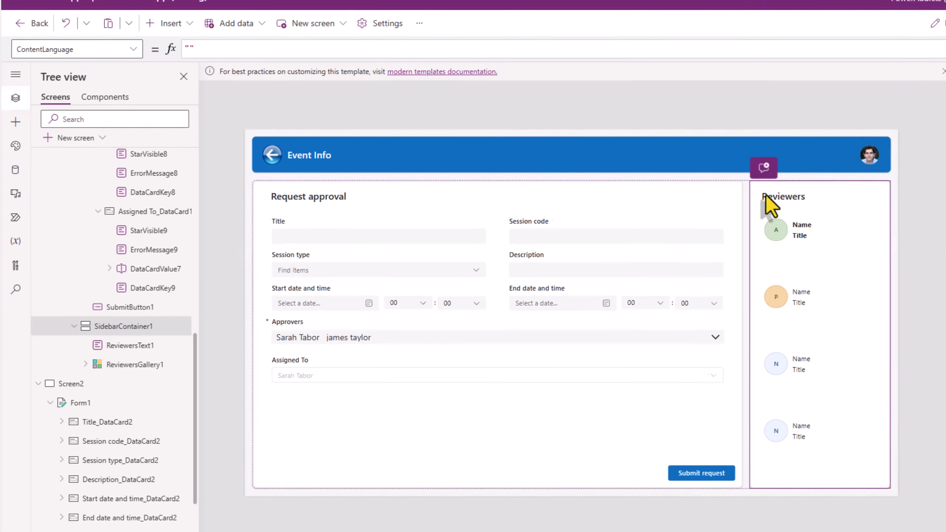
pyautogui.click(808, 317)
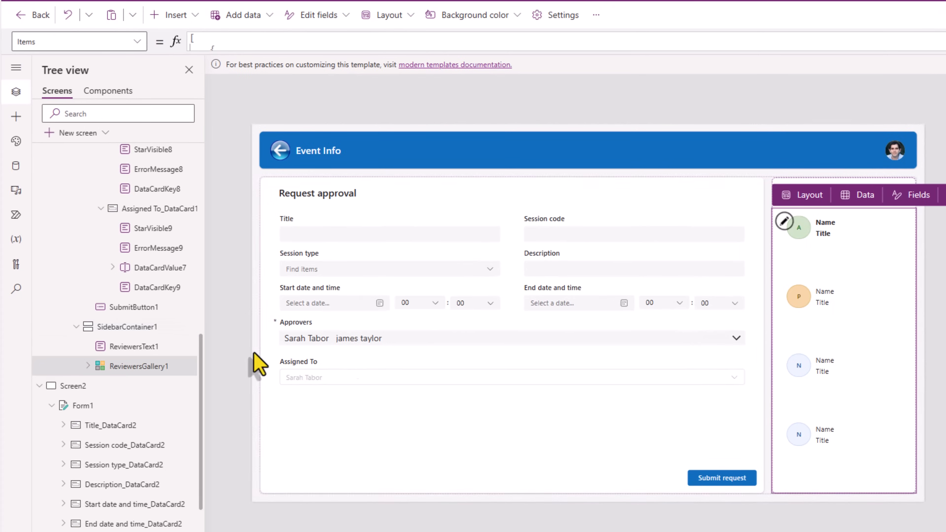
pyautogui.click(88, 366)
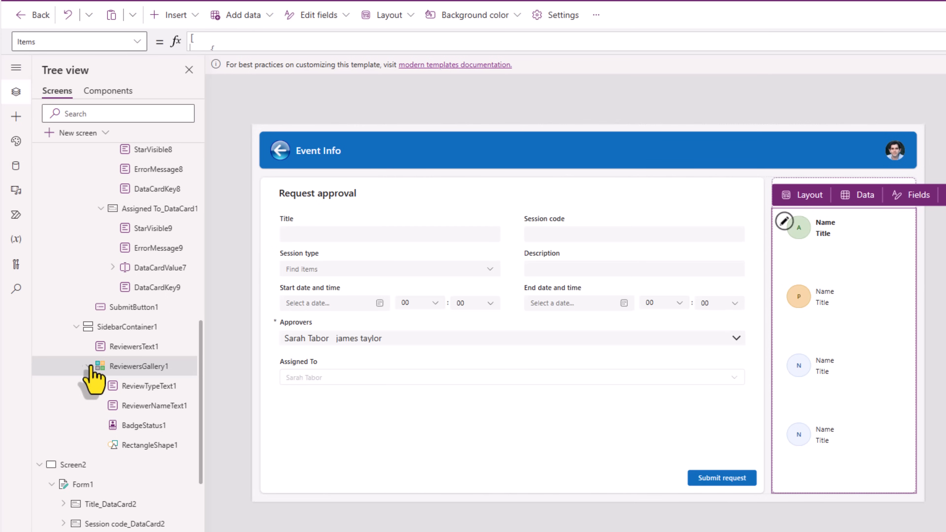
# Step: Set SidebarContainer1's Visible formula to If('Form Screen'.Size = ScreenSize.Small || ApprovalForm1.Mode=FormMode.New, false, true) and preview the app
pyautogui.click(143, 333)
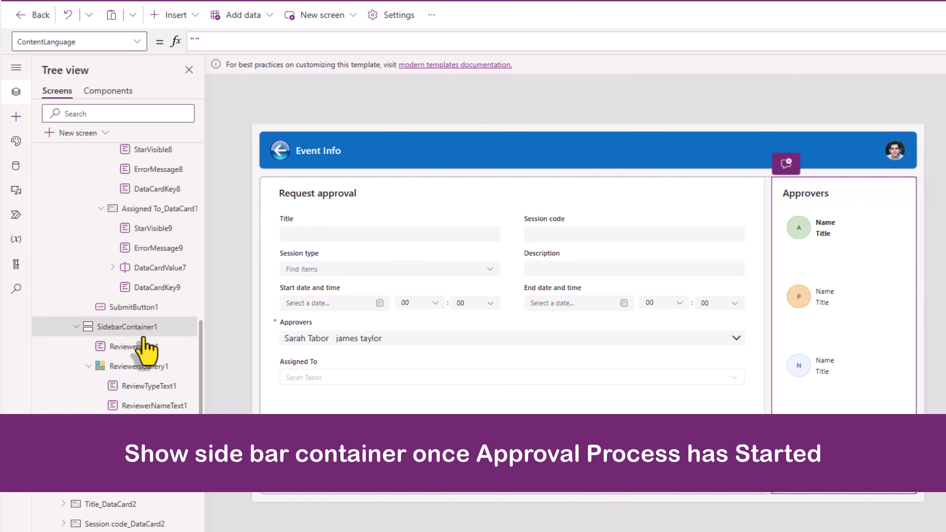
pyautogui.click(91, 42)
pyautogui.write('Visible')
pyautogui.press('Return')
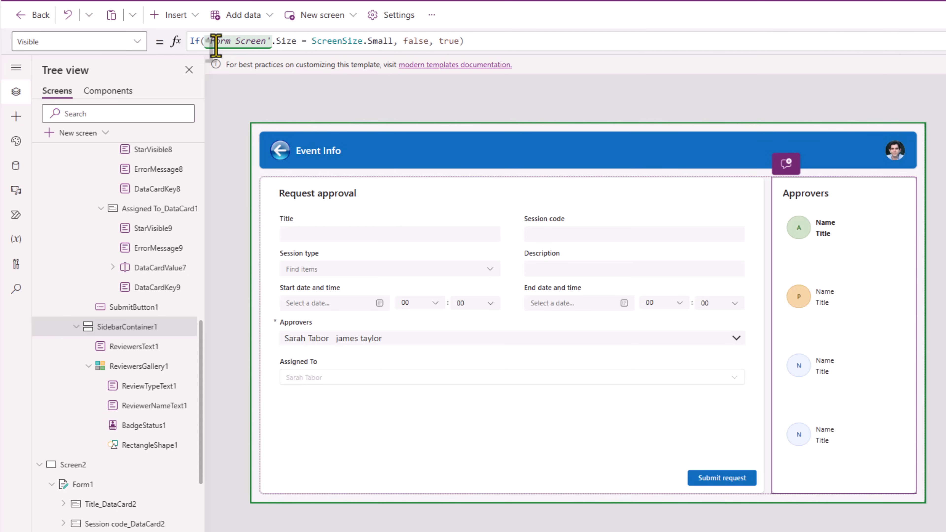
pyautogui.click(395, 41)
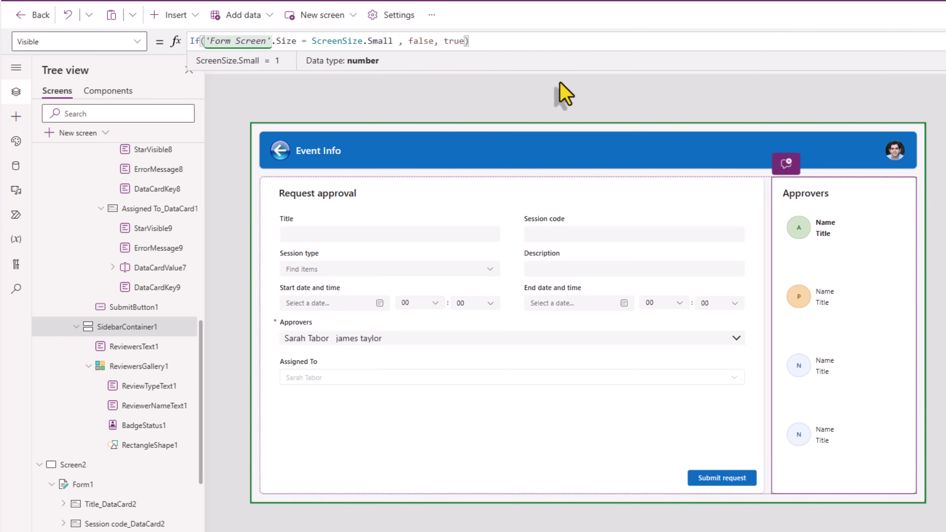
pyautogui.write('|| ')
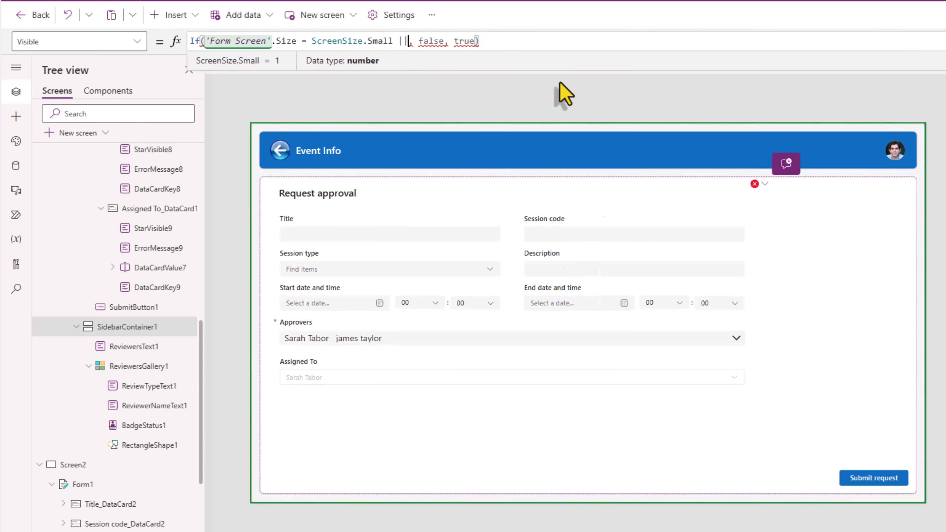
pyautogui.write('ApprovalForm1.Mode')
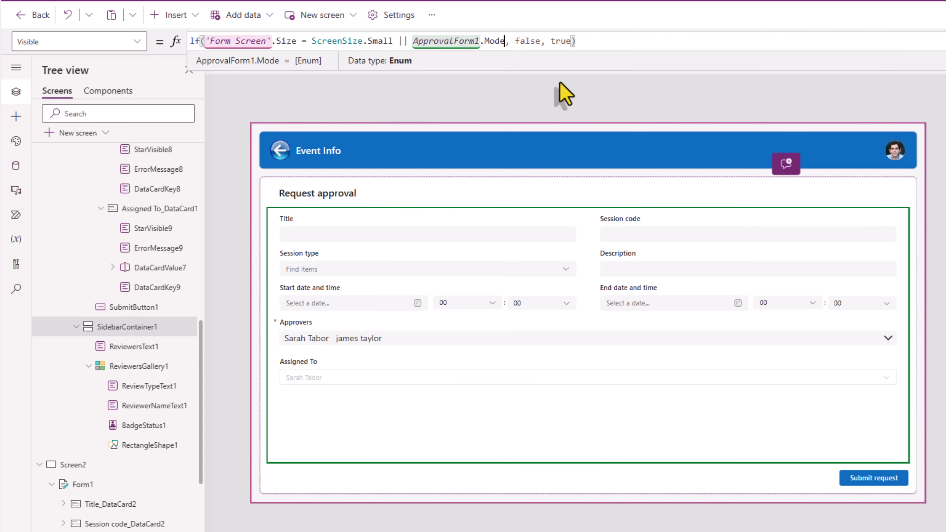
pyautogui.write('=FormMode.New')
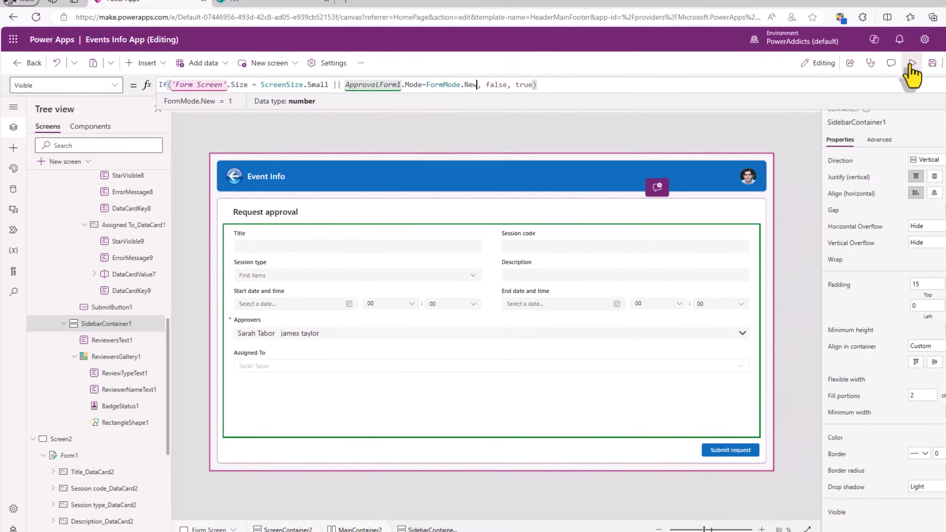
pyautogui.click(912, 62)
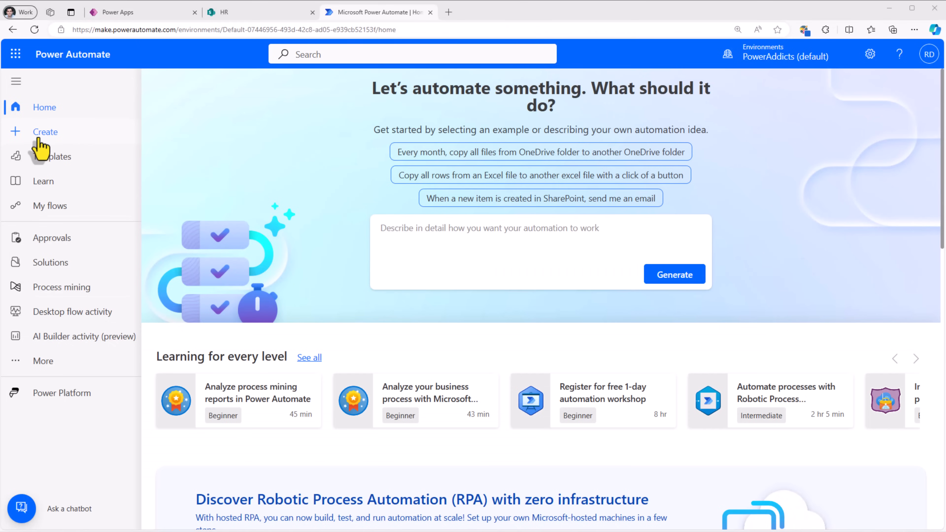
# Step: In Power Automate, create an automated cloud flow named Events Approval Workflow with the SharePoint trigger When an item is created or modified
pyautogui.click(39, 140)
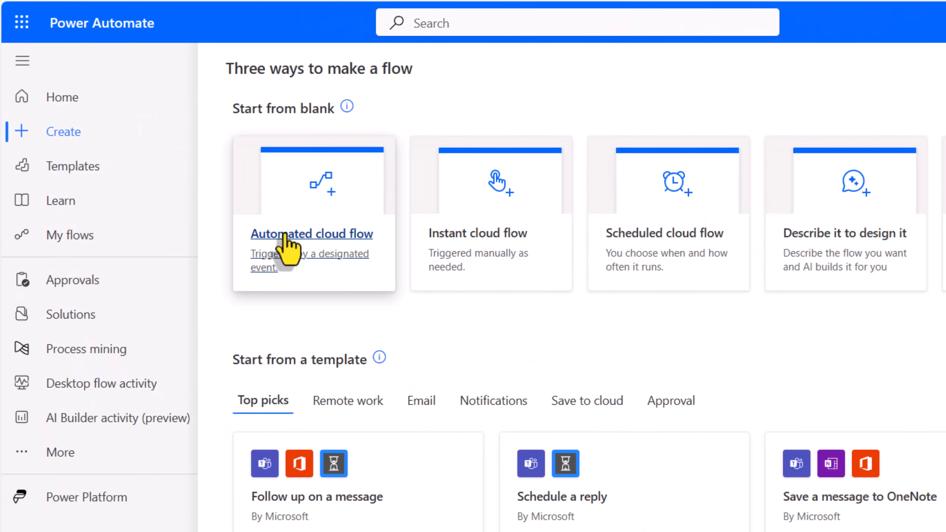
pyautogui.click(285, 235)
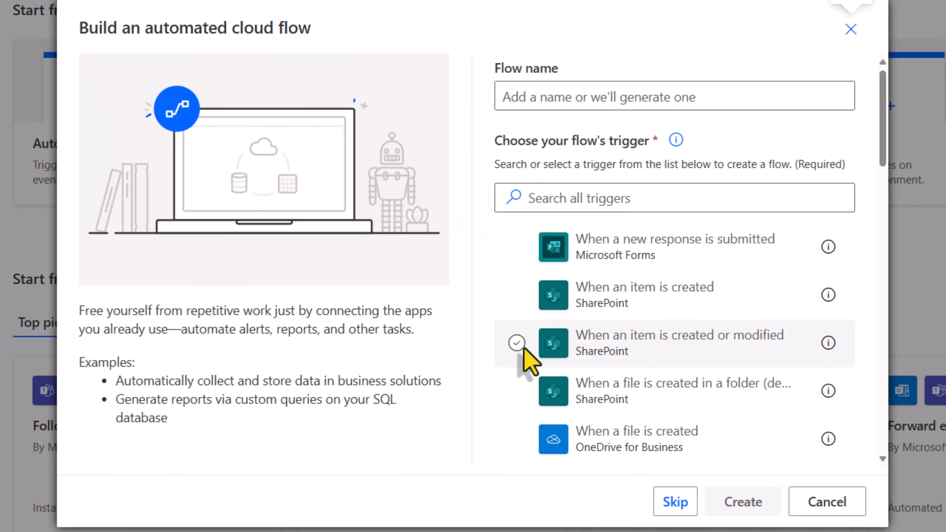
pyautogui.click(517, 344)
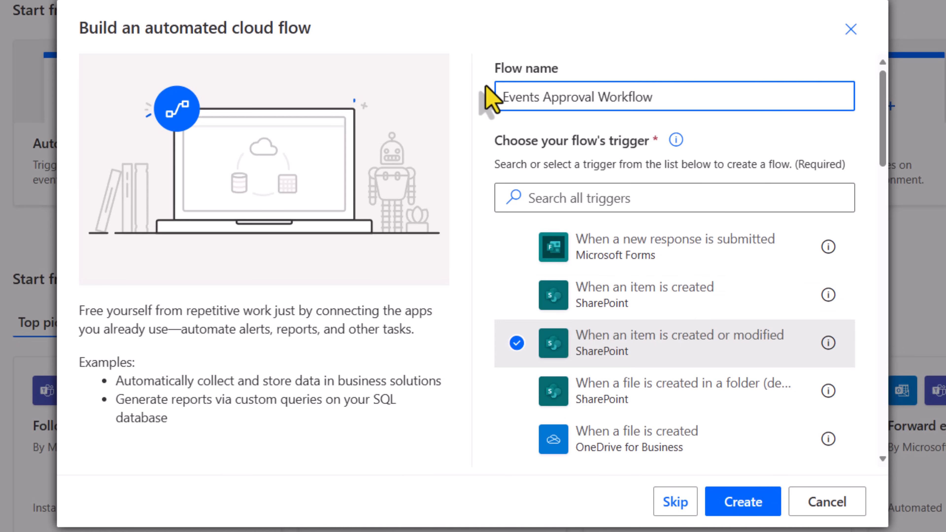
pyautogui.click(732, 506)
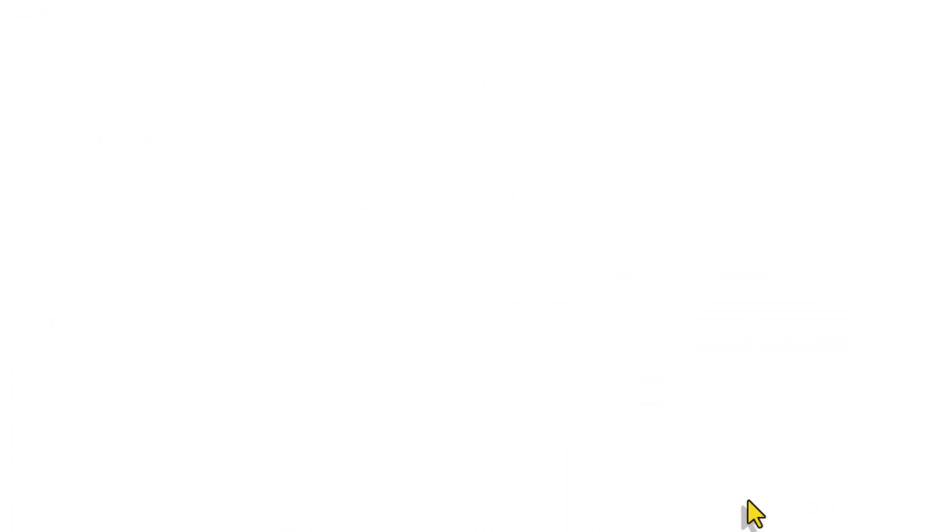
pyautogui.click(484, 184)
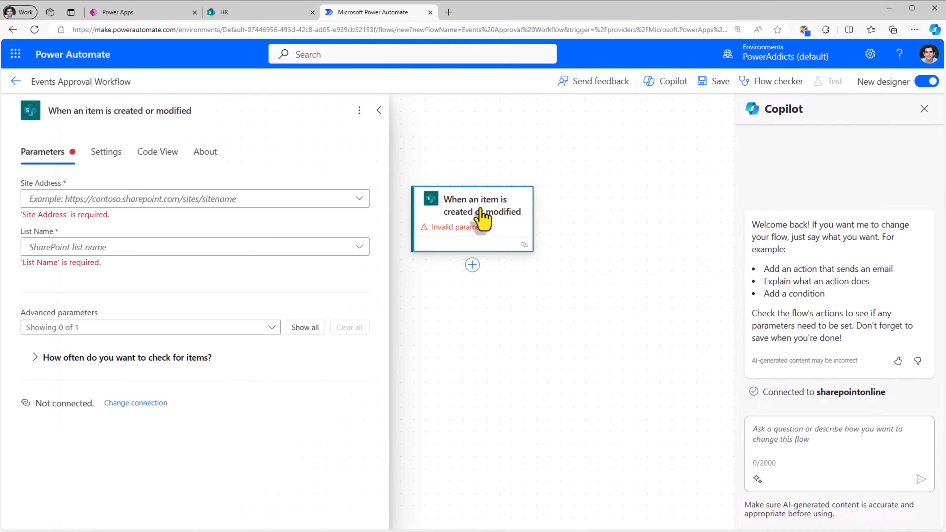
pyautogui.click(224, 201)
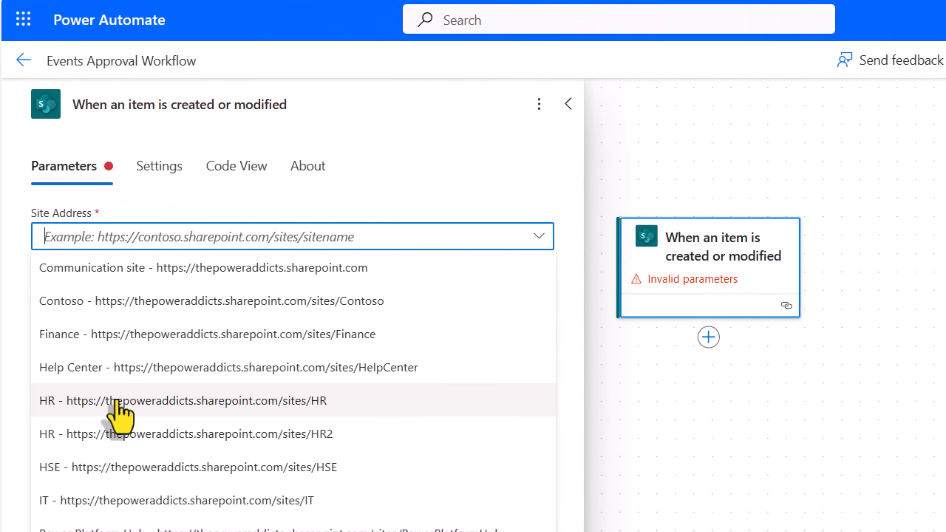
pyautogui.click(117, 401)
pyautogui.click(99, 295)
pyautogui.write('events info')
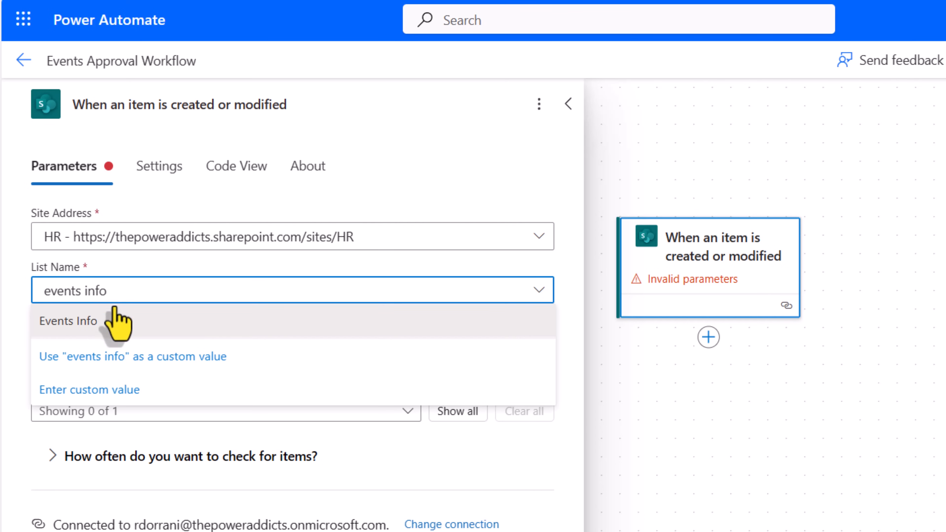
pyautogui.click(113, 317)
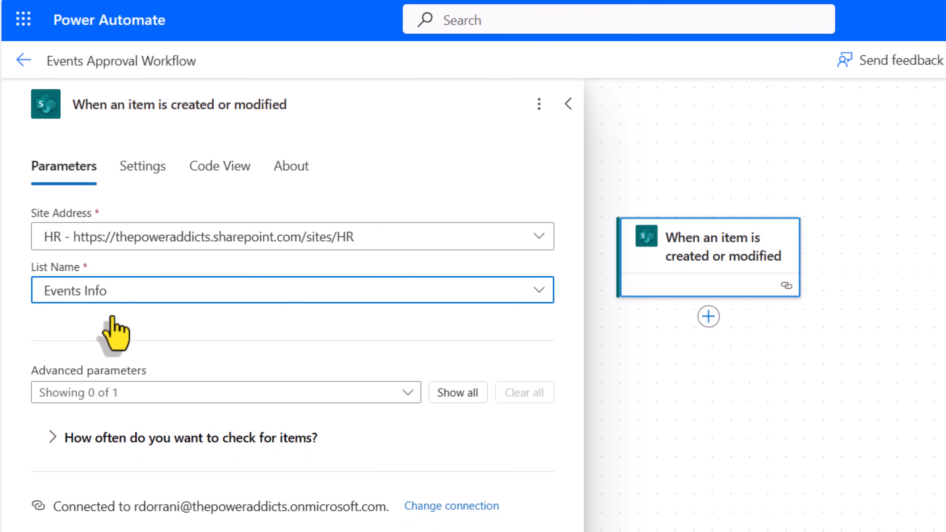
pyautogui.click(113, 318)
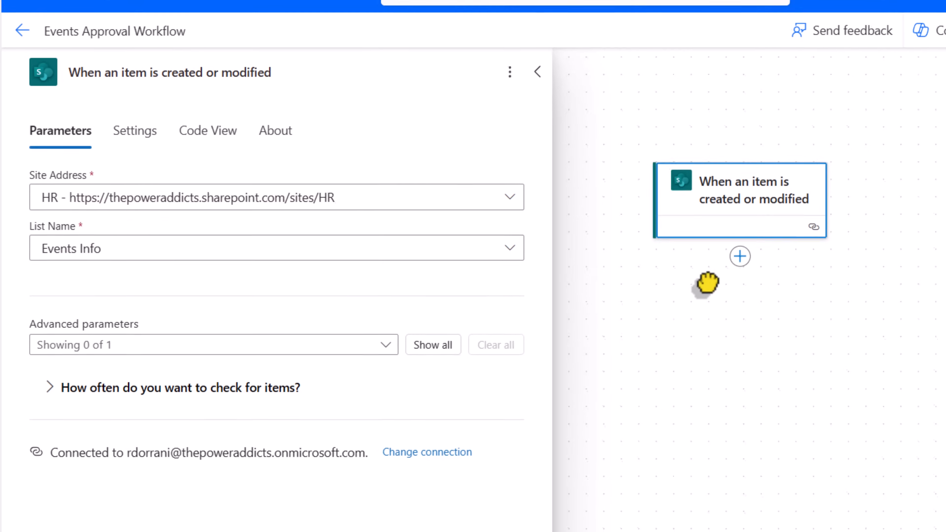
# Step: Add a Start and wait for an approval action after the trigger, with approval type Approve/Reject - First to respond
pyautogui.click(748, 220)
pyautogui.click(796, 203)
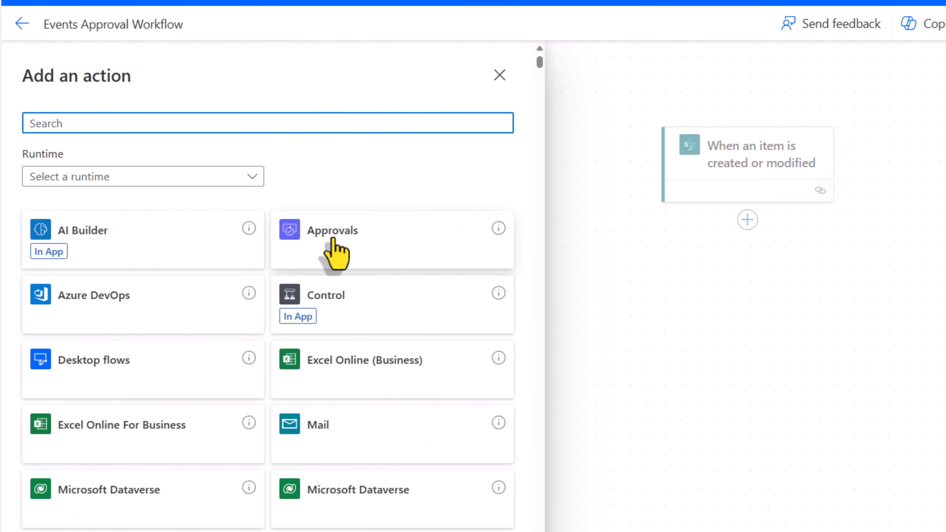
pyautogui.click(334, 242)
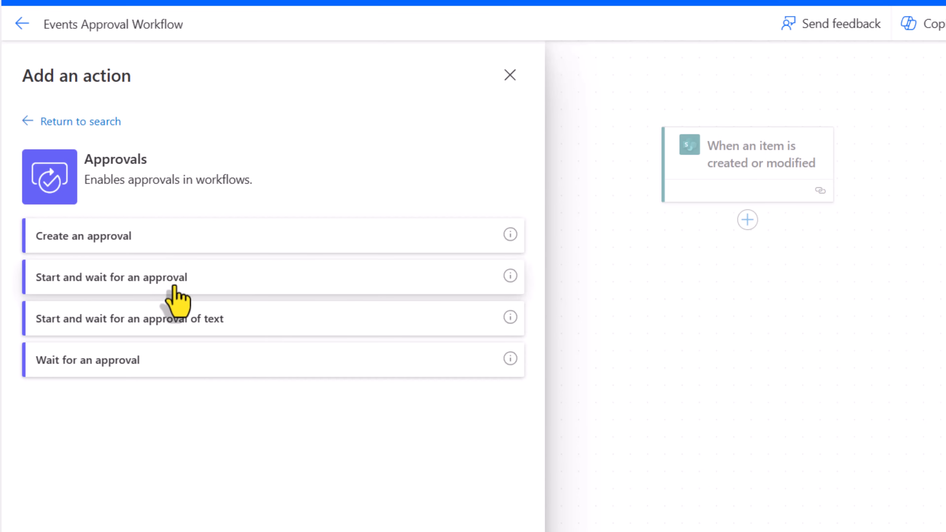
pyautogui.click(167, 280)
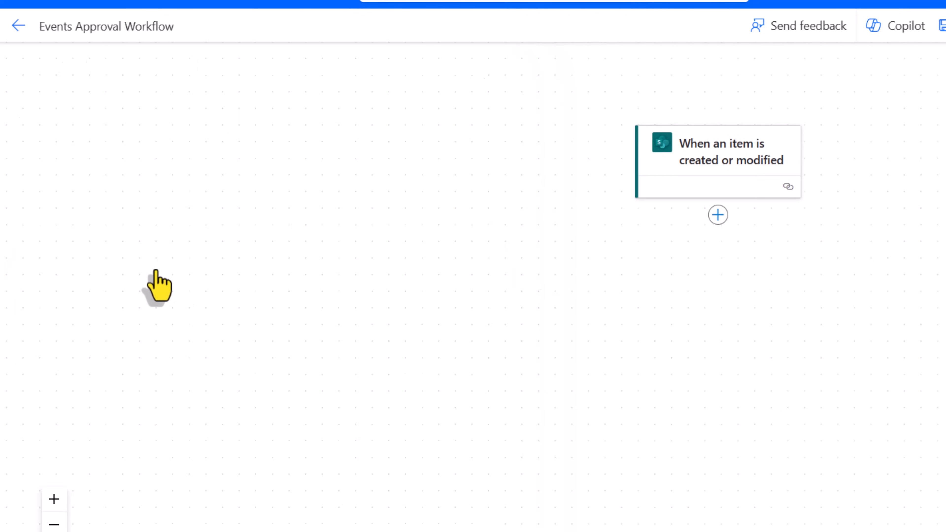
pyautogui.click(176, 186)
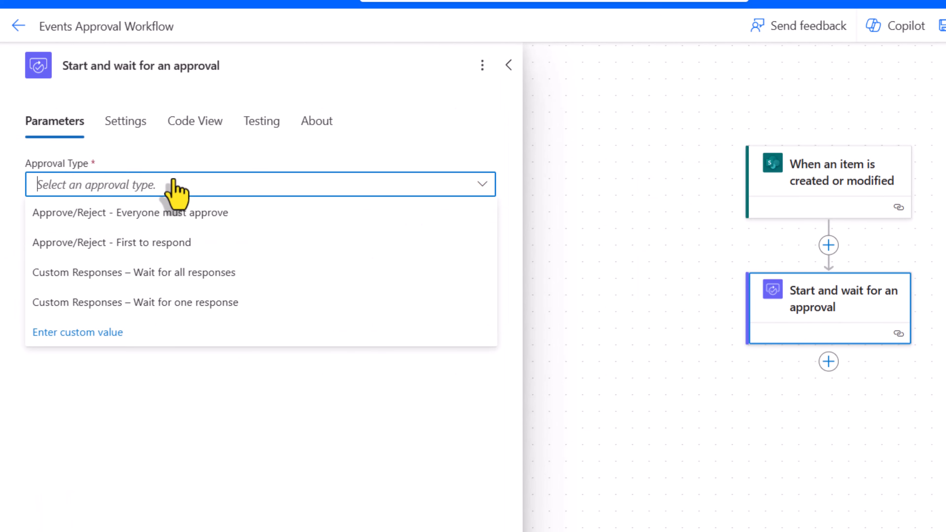
pyautogui.click(167, 243)
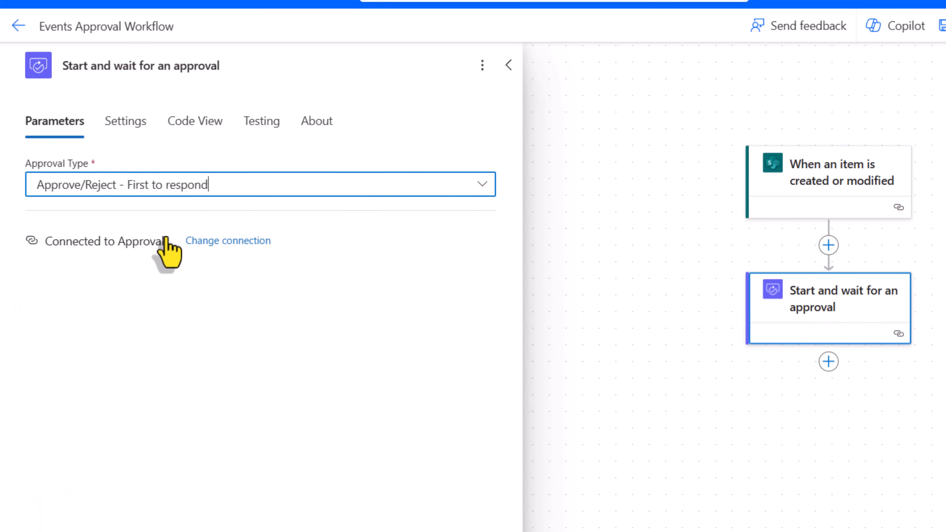
# Step: Set the approval title to "Event Approval for" followed by the trigger's dynamic Title value
pyautogui.click(116, 232)
pyautogui.write('Event Approval for')
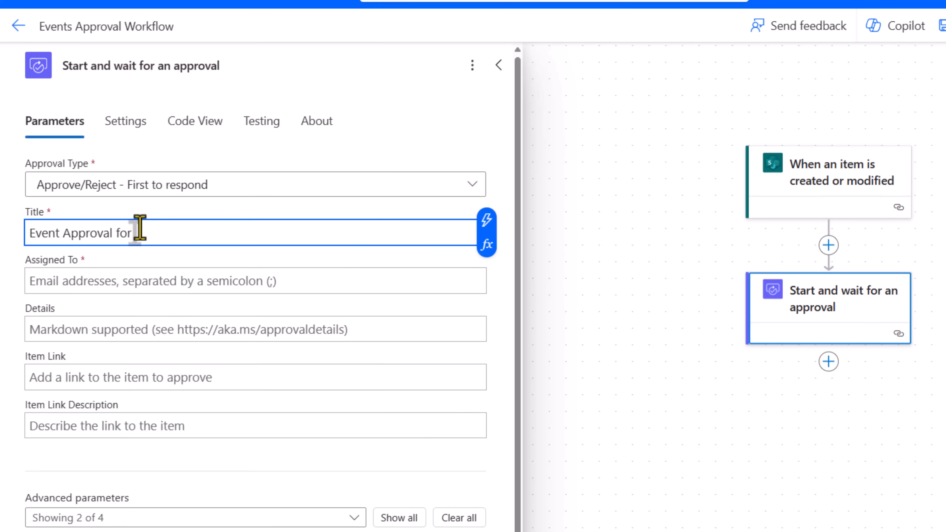
pyautogui.click(484, 219)
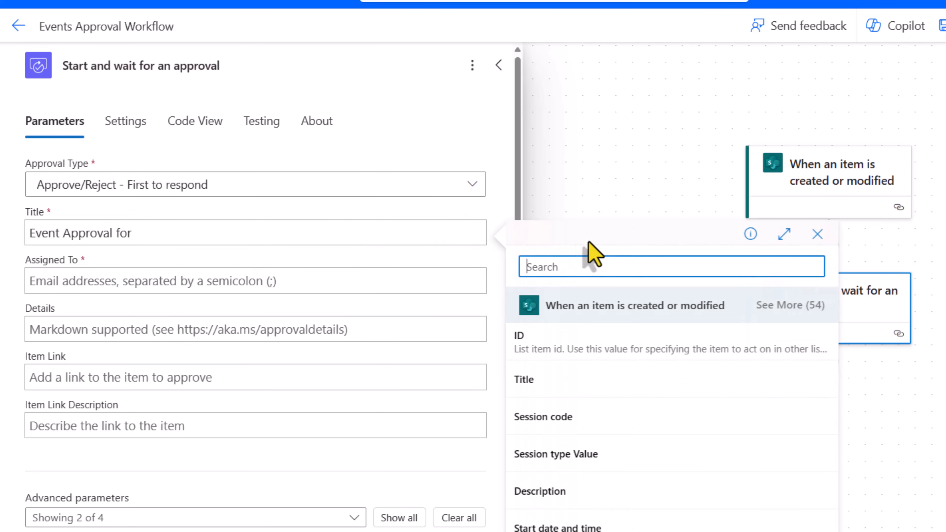
pyautogui.click(576, 378)
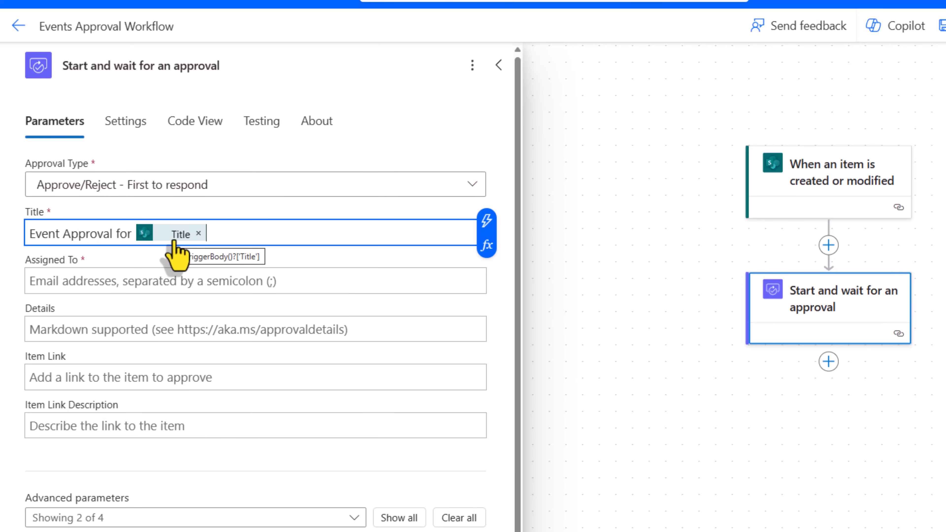
# Step: Fill the approval's Assigned To field with the trigger's dynamic Assigned To Email value
pyautogui.click(110, 287)
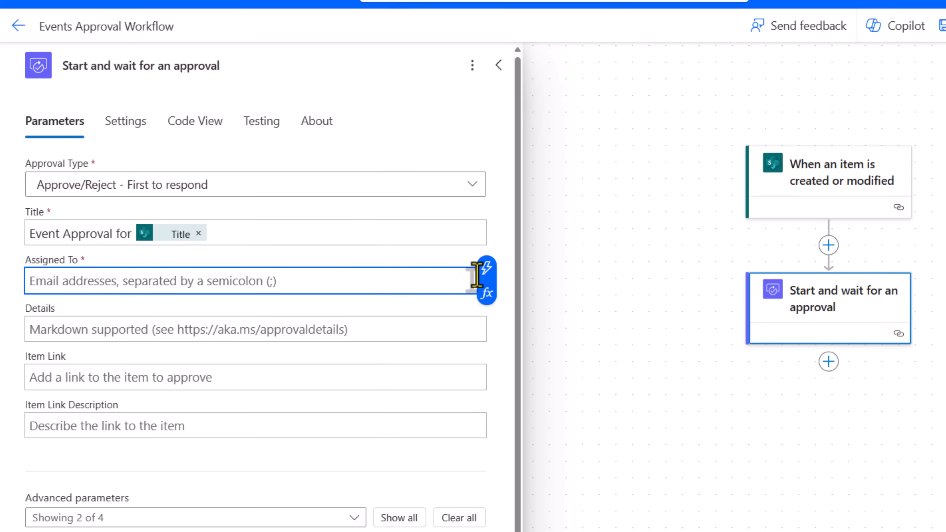
pyautogui.click(486, 268)
pyautogui.write('assigned ')
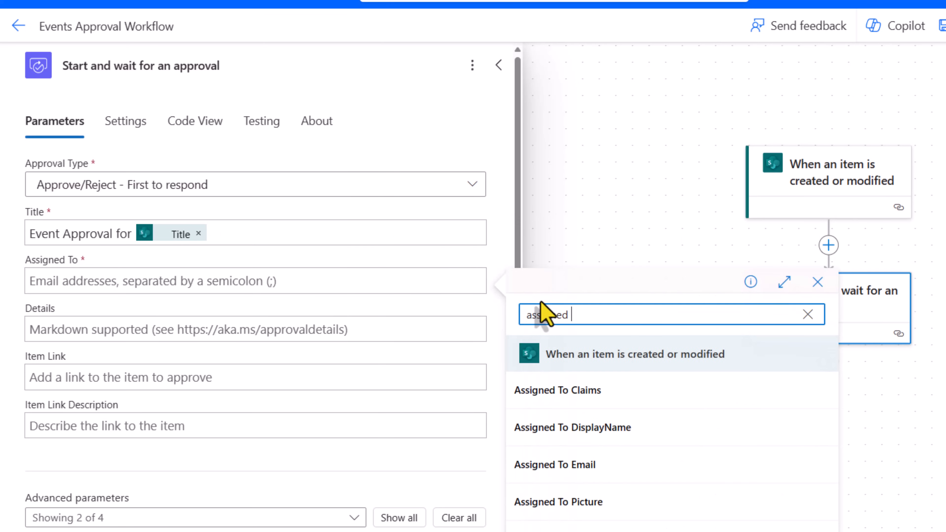
pyautogui.write('to')
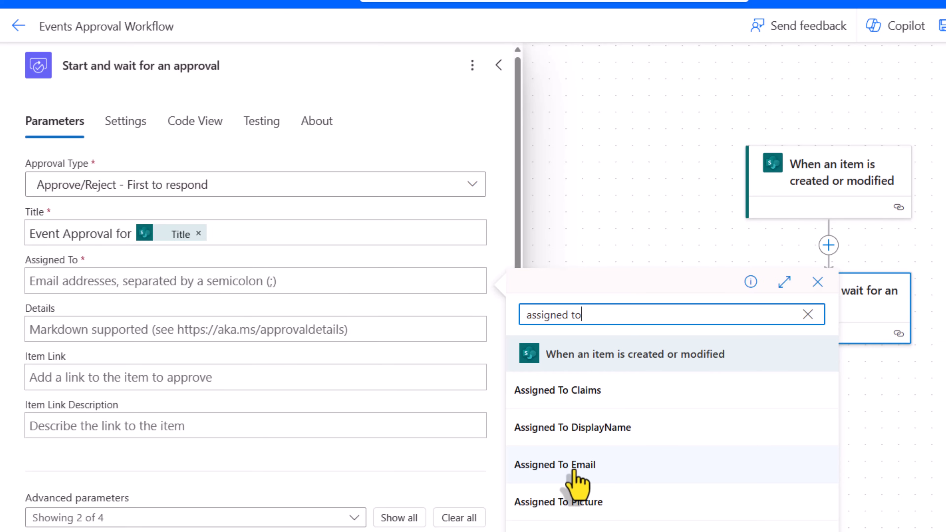
pyautogui.click(584, 473)
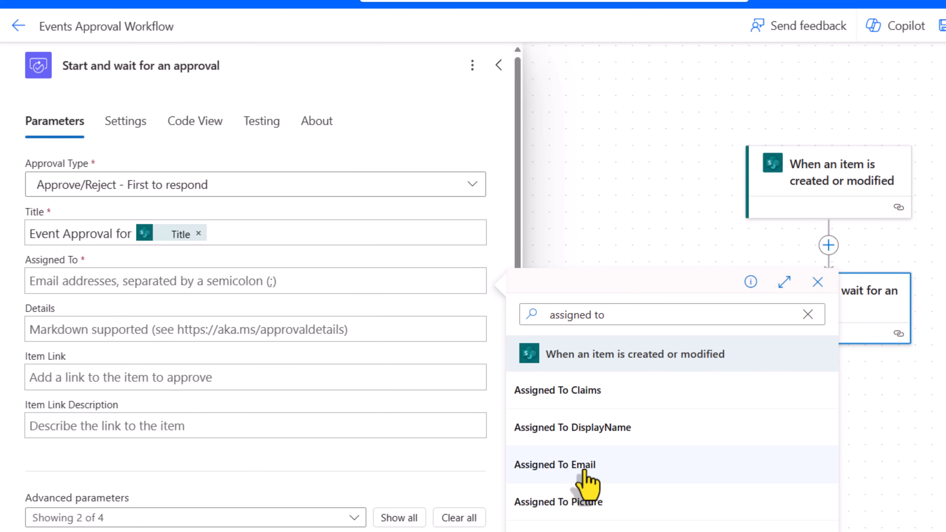
# Step: Insert the trigger's Assigned To Email value into the approval's Assigned To field and add a Compose action after the approval
pyautogui.click(584, 472)
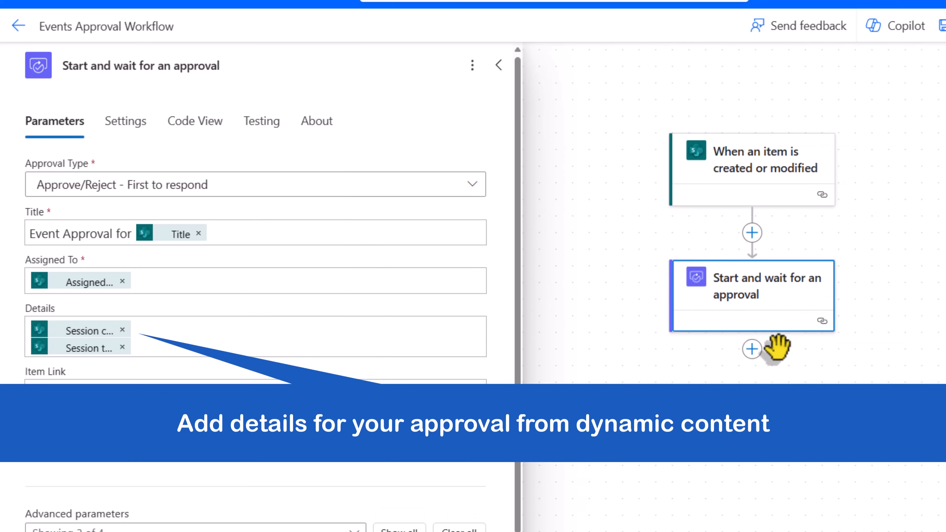
pyautogui.click(753, 351)
pyautogui.click(814, 337)
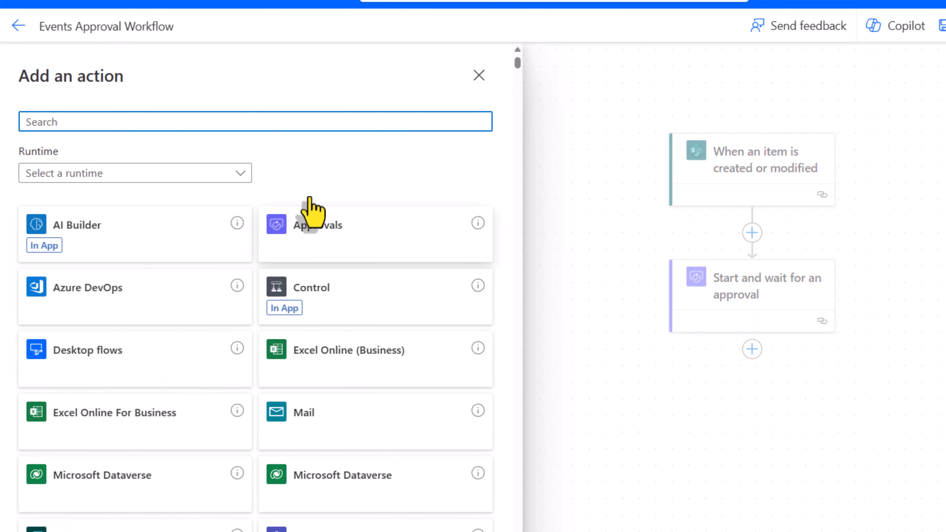
pyautogui.write('compose')
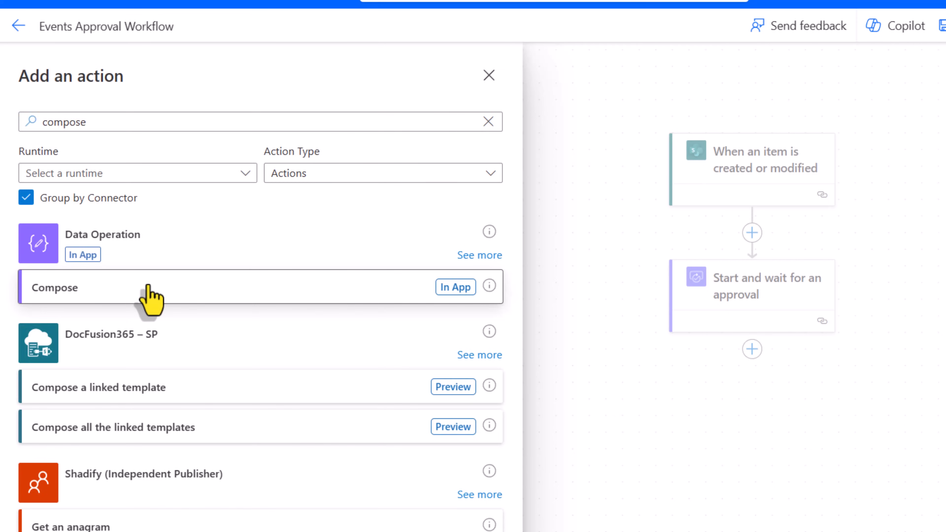
pyautogui.click(149, 289)
# Step: Set the Compose action's input to the expression add(triggerBody()?['DecisionsTaken'],1), using the trigger's dynamic Decisions Taken value
pyautogui.click(56, 183)
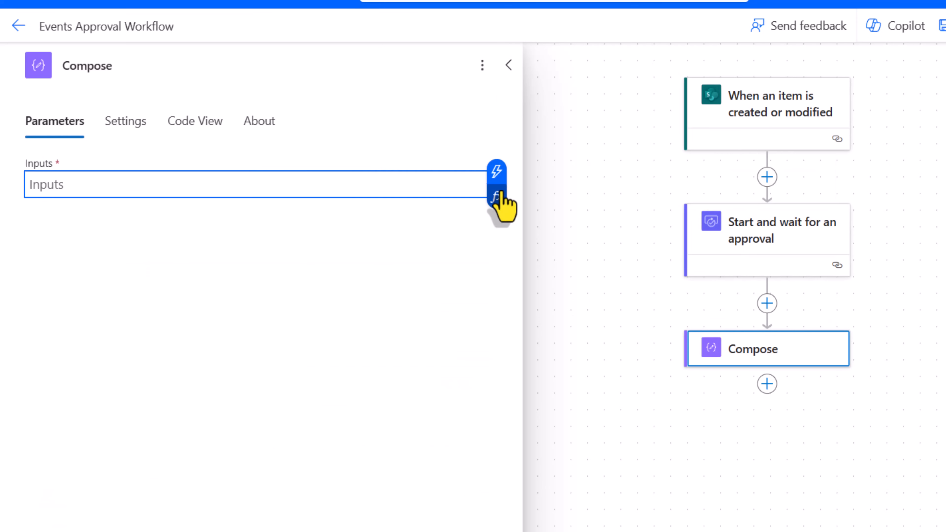
pyautogui.click(497, 196)
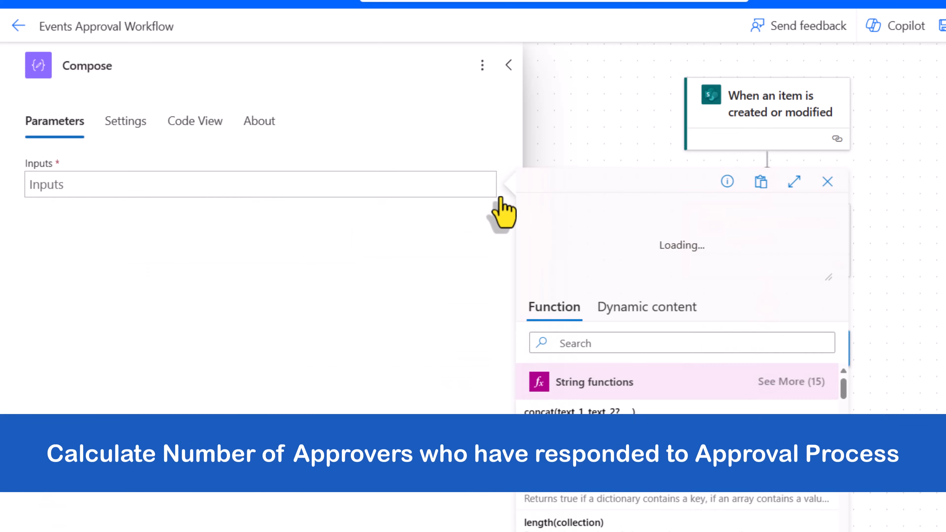
pyautogui.write('add(')
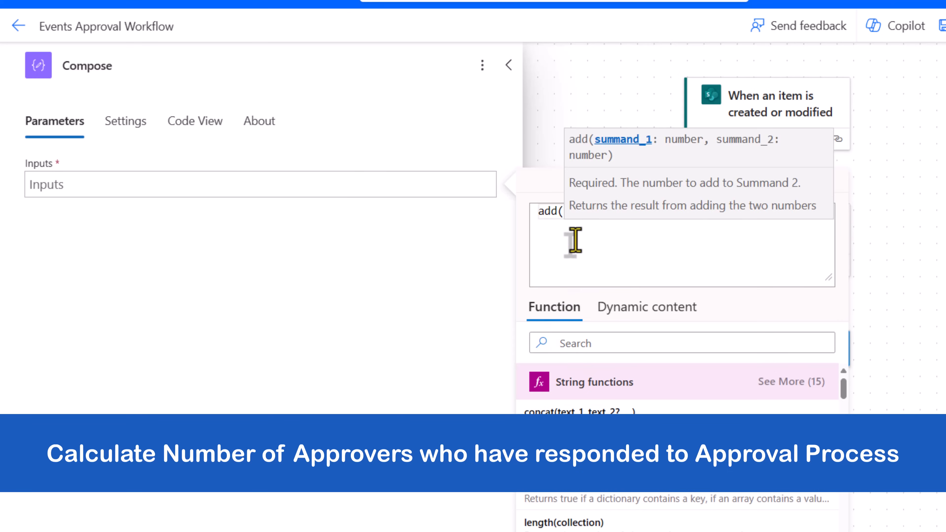
pyautogui.click(629, 314)
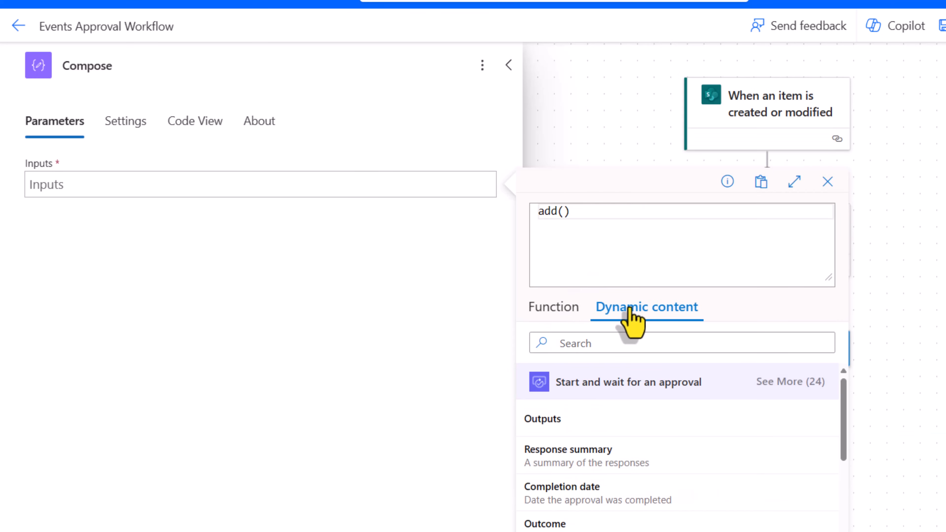
pyautogui.click(603, 341)
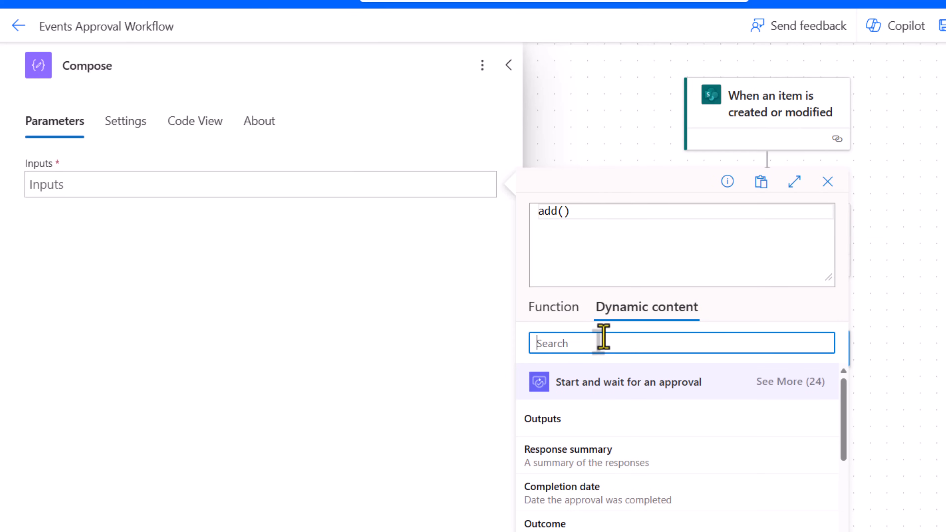
pyautogui.write('decision')
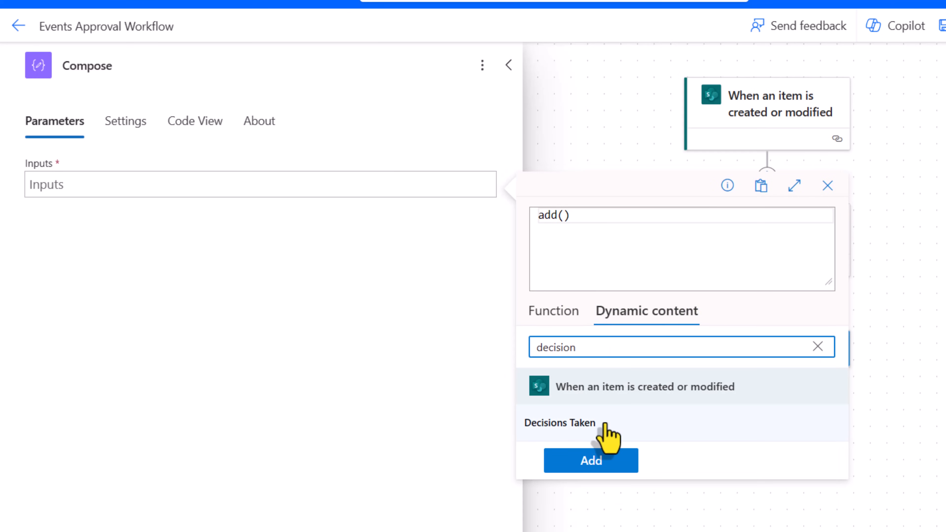
pyautogui.click(606, 427)
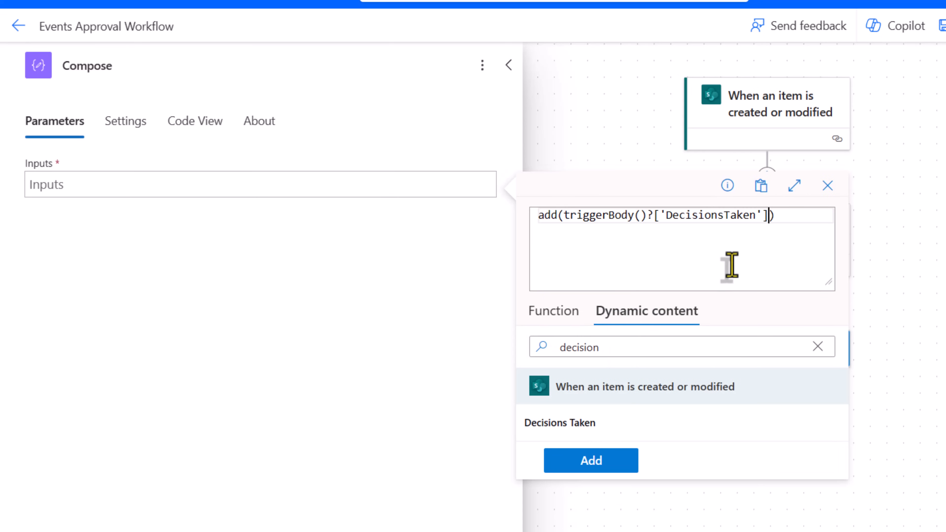
pyautogui.write(',')
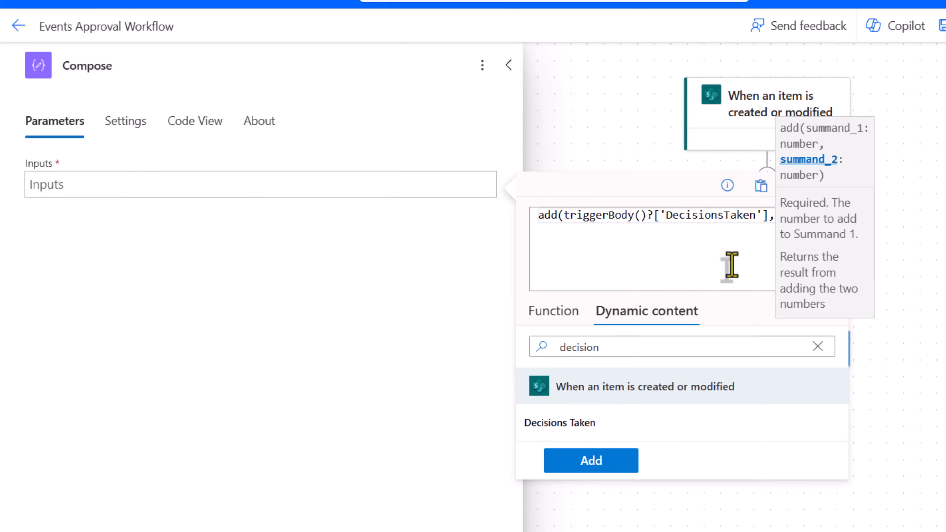
pyautogui.write('1')
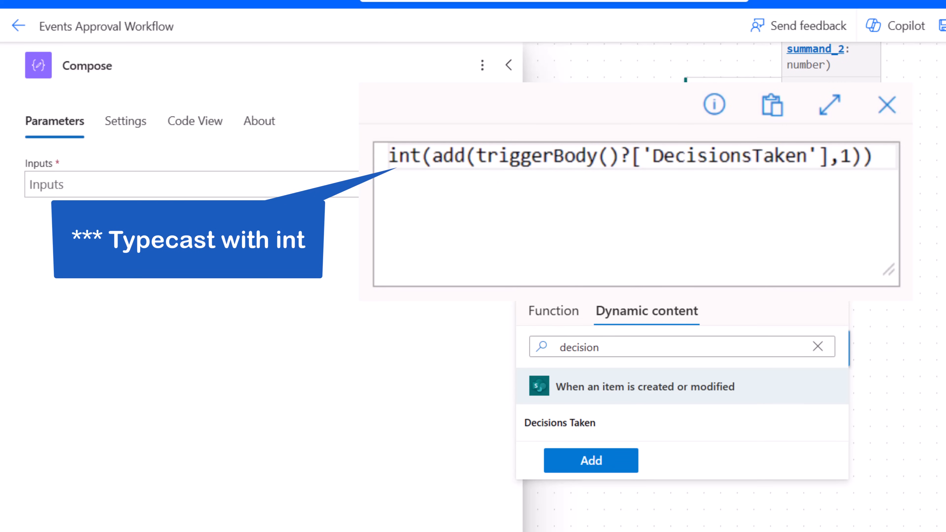
pyautogui.click(606, 461)
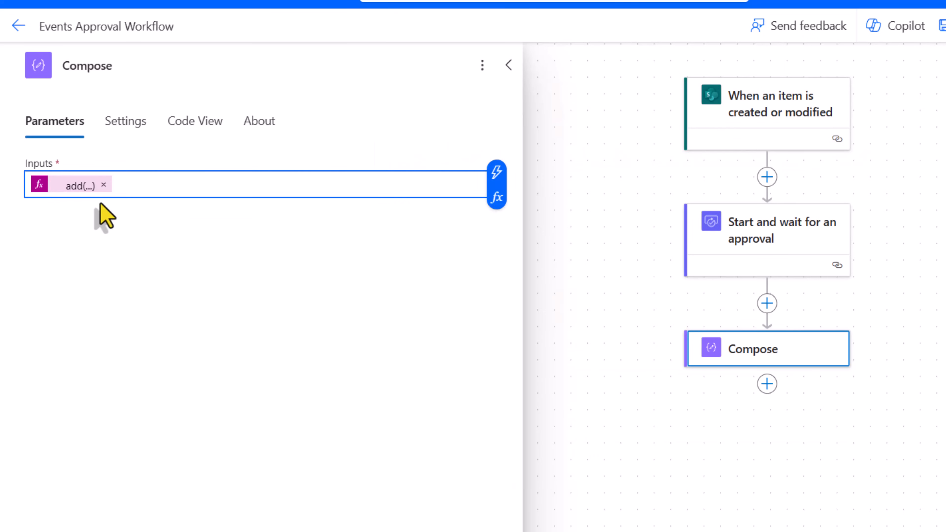
# Step: Rename the Compose action to "Decisions Taken"
pyautogui.click(483, 65)
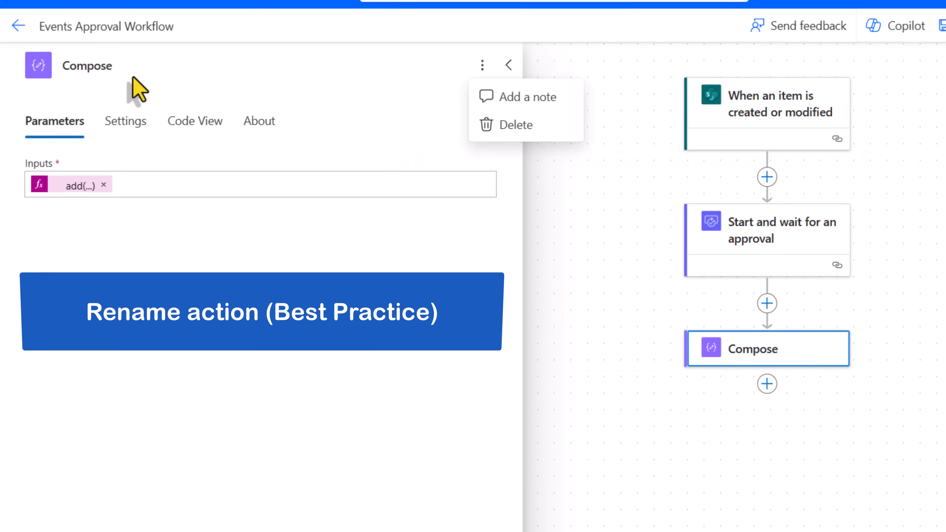
pyautogui.moveTo(113, 73); pyautogui.dragTo(8, 79)
pyautogui.write('Decisions Taken')
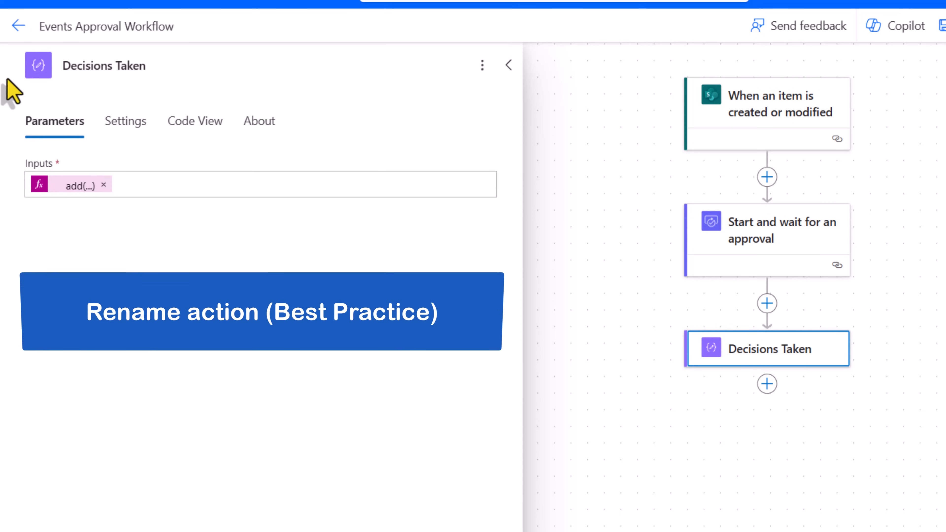
# Step: Add a Control Condition action after the Decisions Taken action
pyautogui.click(828, 377)
pyautogui.click(897, 356)
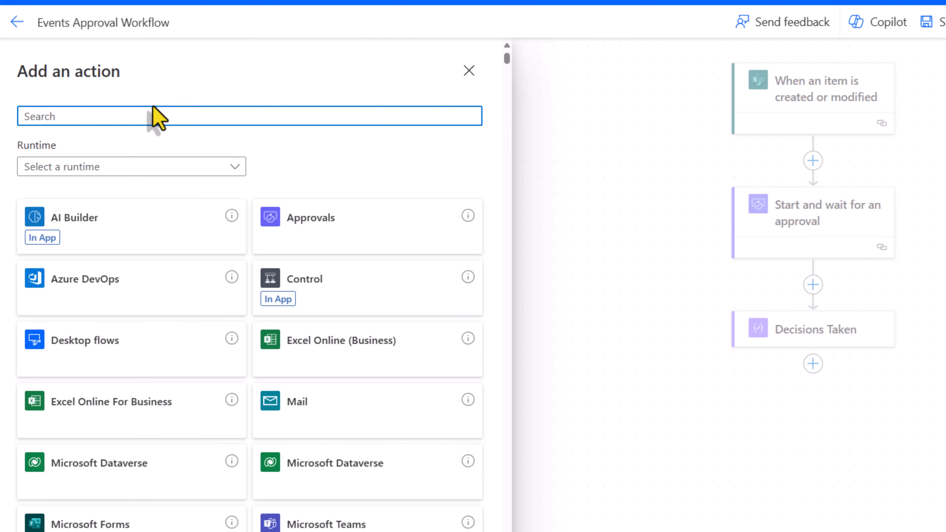
pyautogui.write('condition')
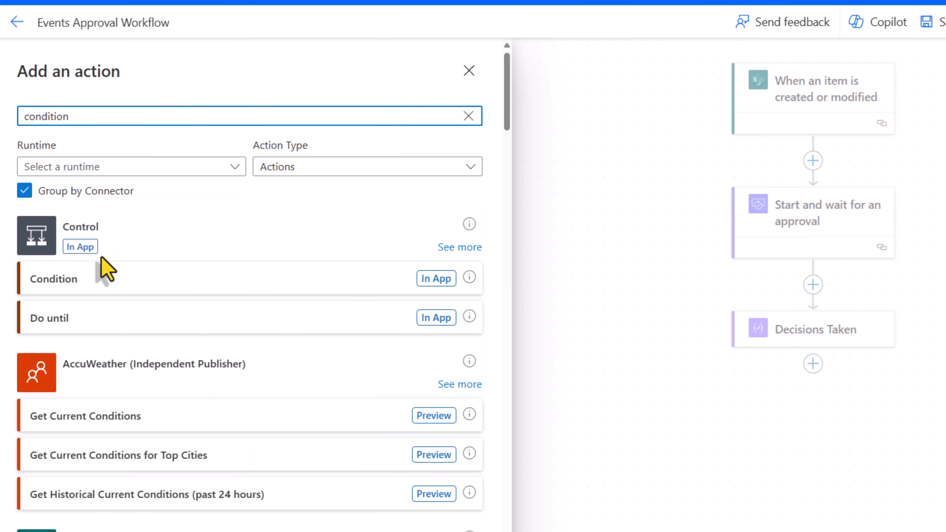
pyautogui.click(77, 286)
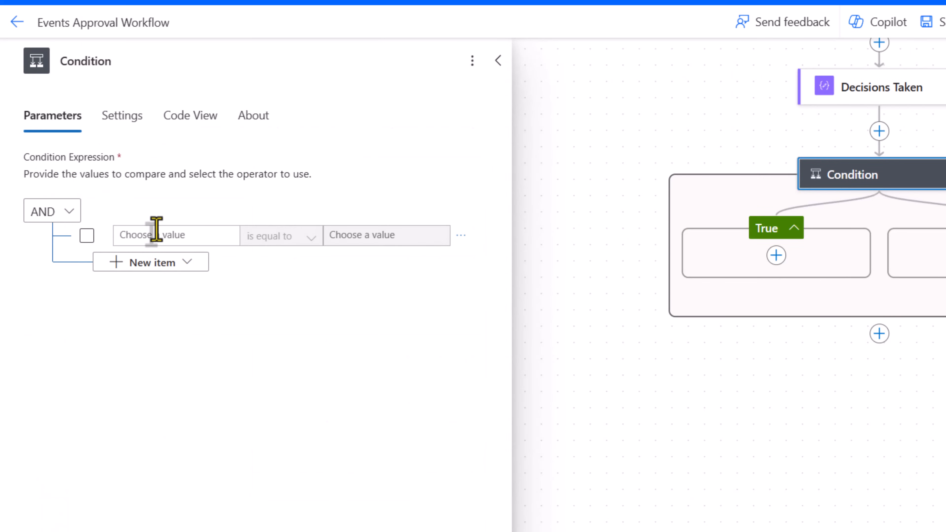
# Step: Define the condition so that the approval's dynamic Outcome value is equal to "Approve"
pyautogui.click(156, 229)
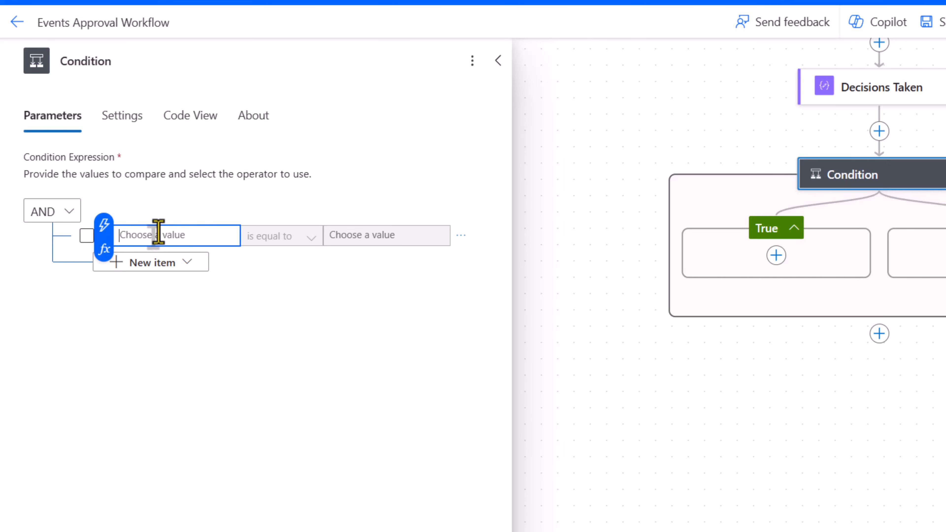
pyautogui.click(103, 226)
pyautogui.write('outcome')
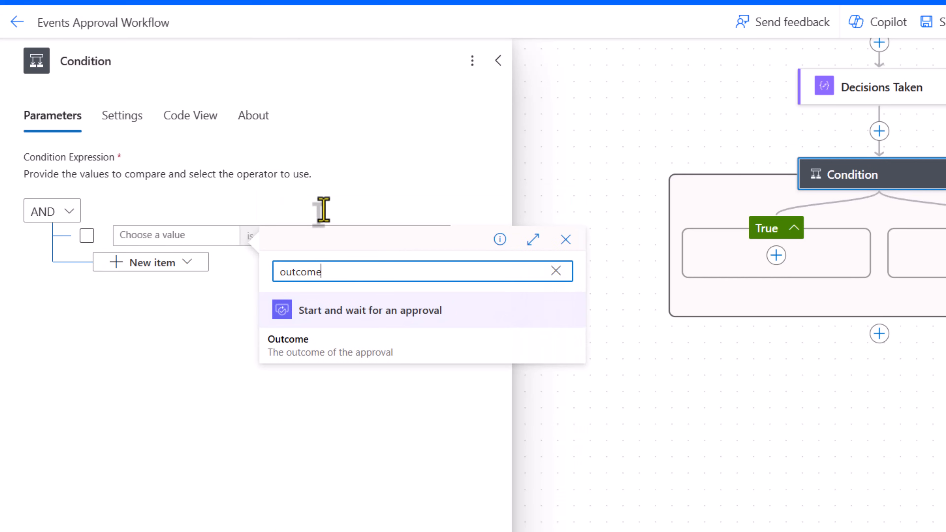
pyautogui.click(314, 343)
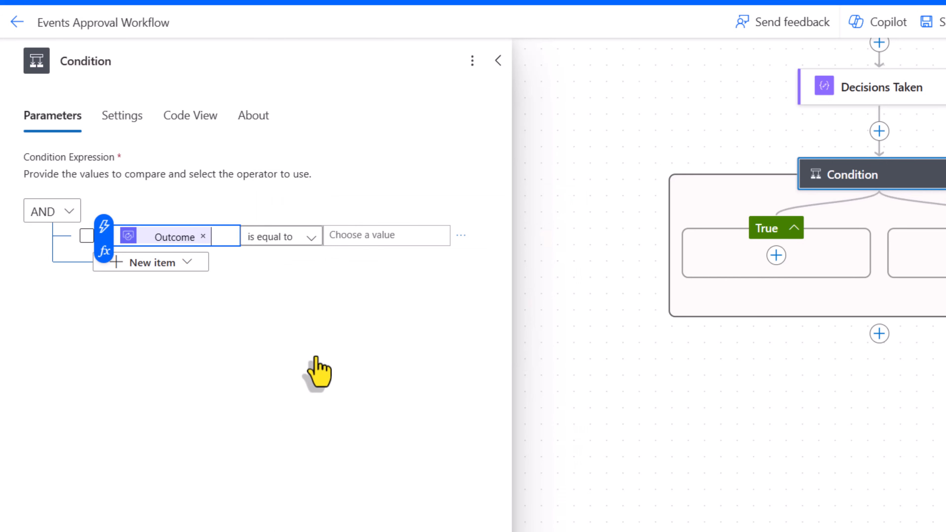
pyautogui.click(359, 235)
pyautogui.write('Approve')
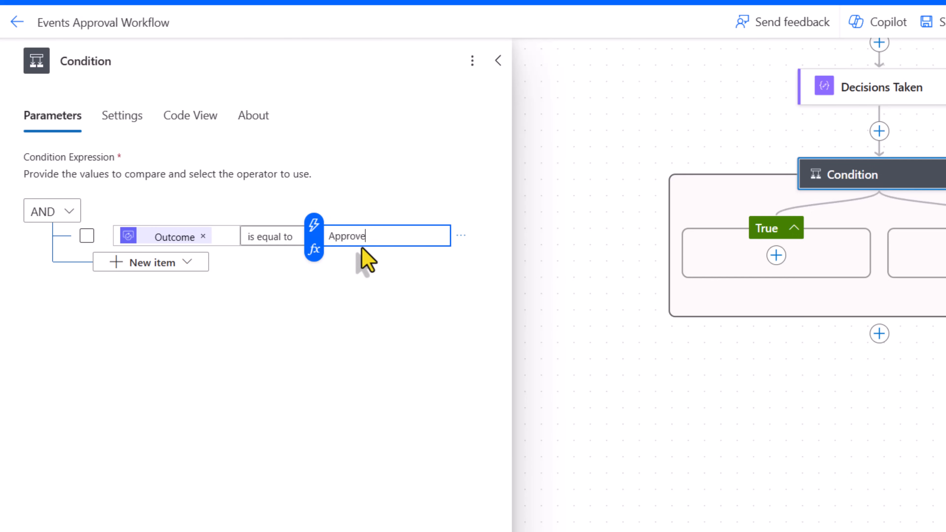
pyautogui.click(373, 258)
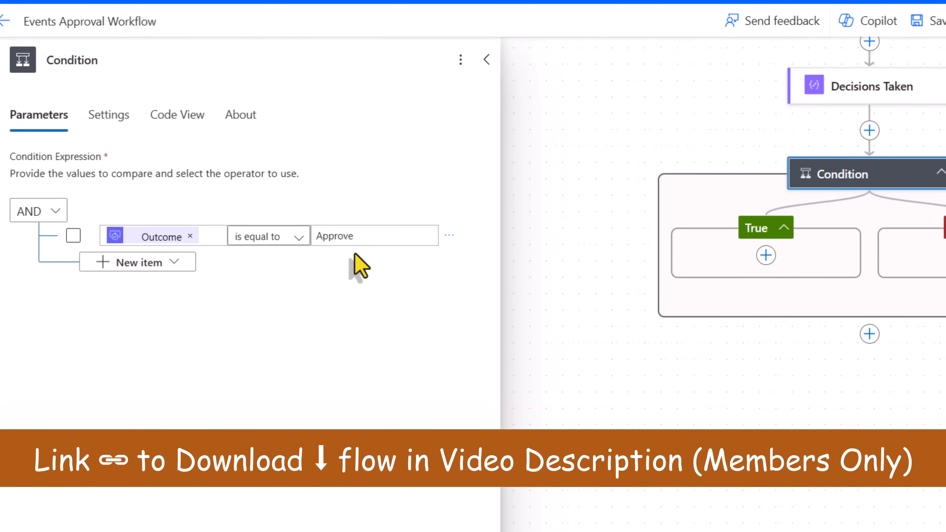
# Step: Add a SharePoint Update item action inside the condition's True branch
pyautogui.click(579, 254)
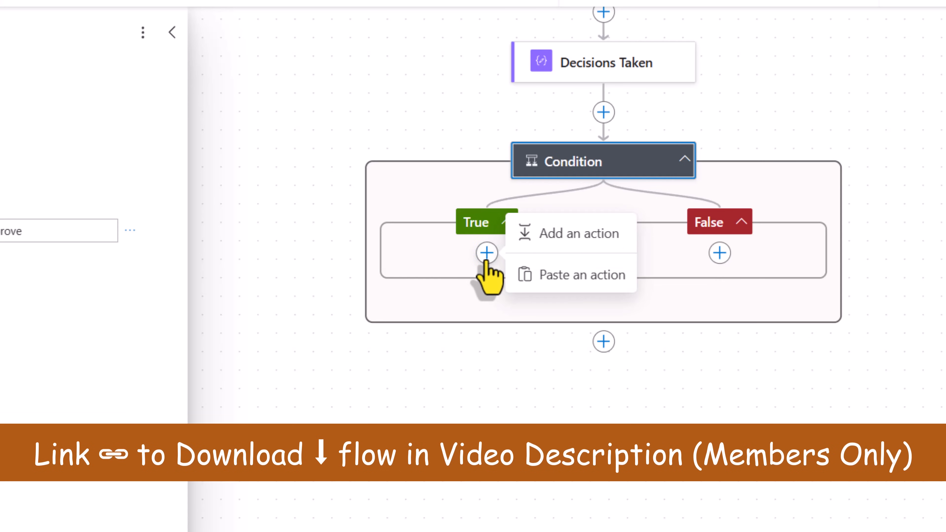
pyautogui.click(579, 240)
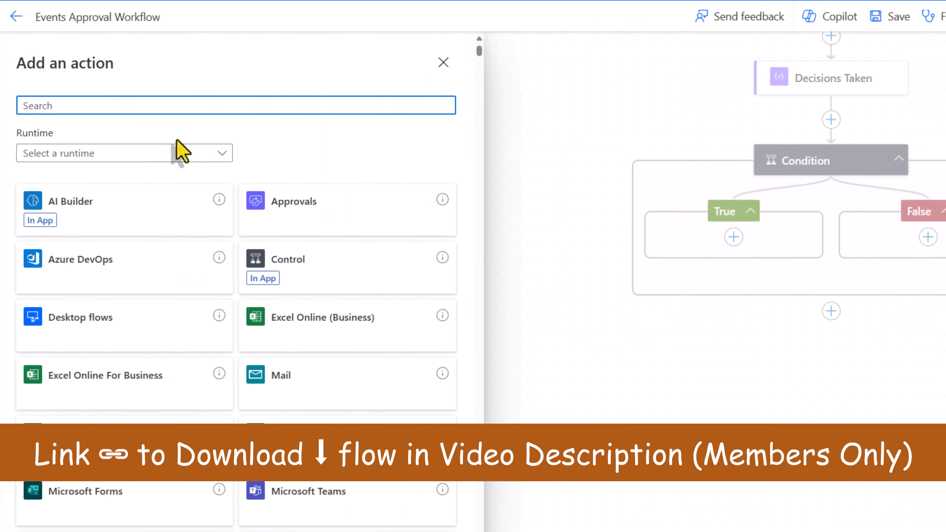
pyautogui.write('update item')
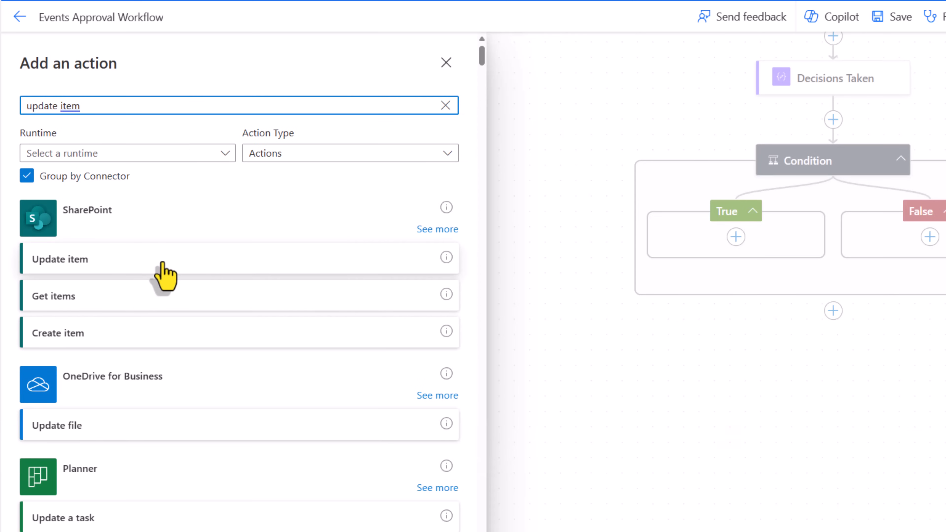
pyautogui.click(164, 265)
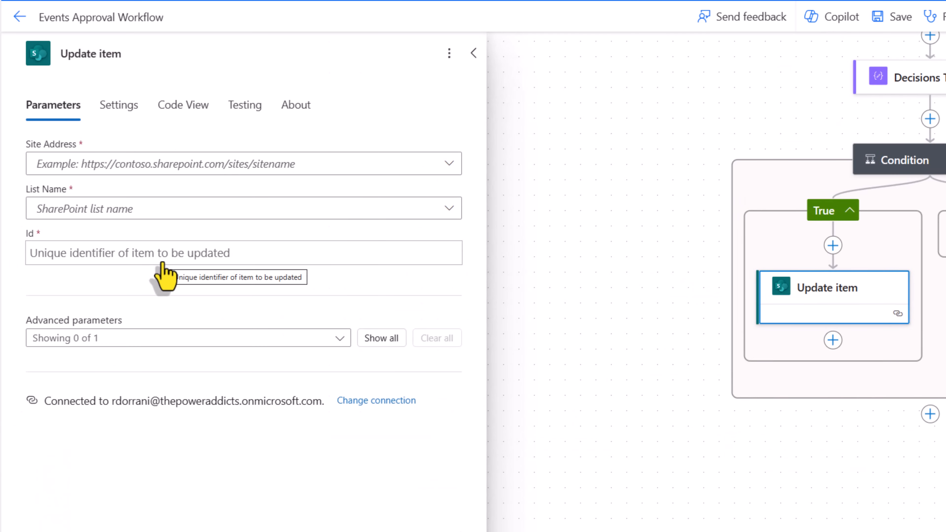
# Step: Point Update item to the HR site's Events Info list and set its Id to the trigger's dynamic ID value
pyautogui.click(73, 215)
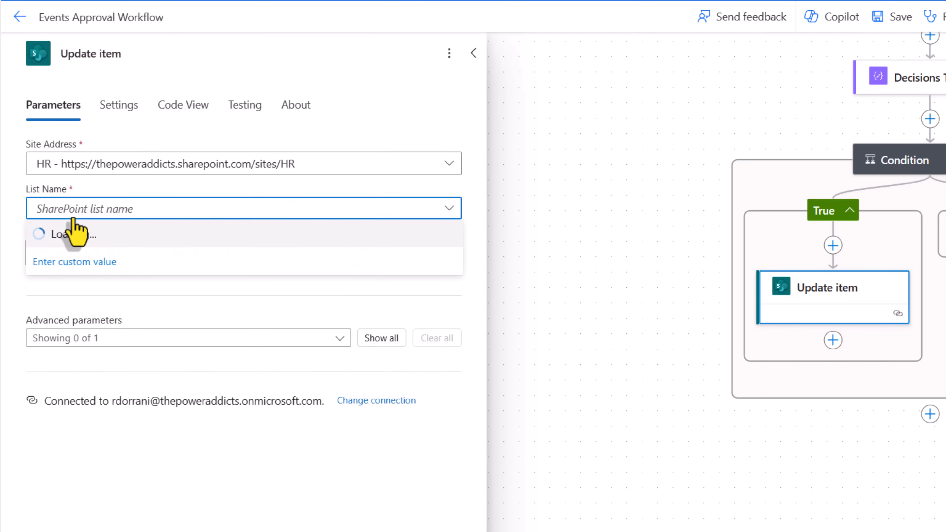
pyautogui.write('events info')
pyautogui.click(74, 233)
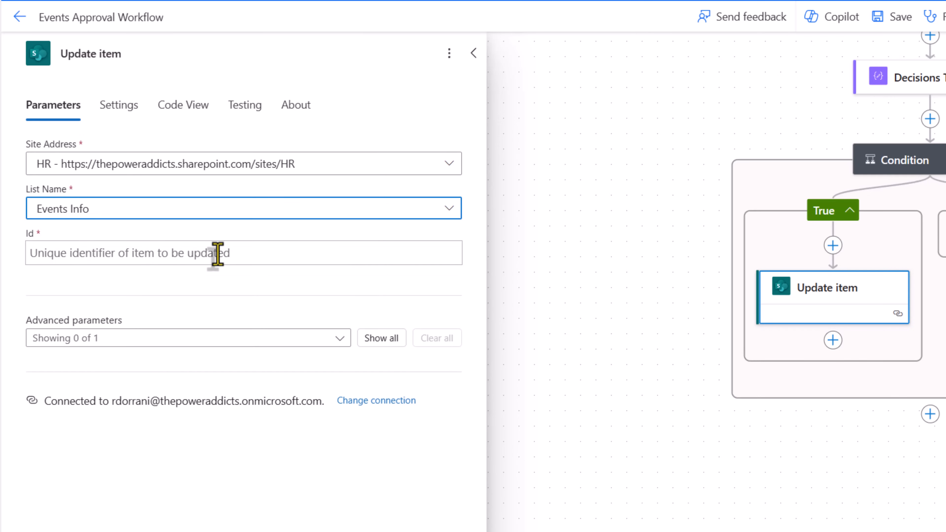
pyautogui.click(172, 252)
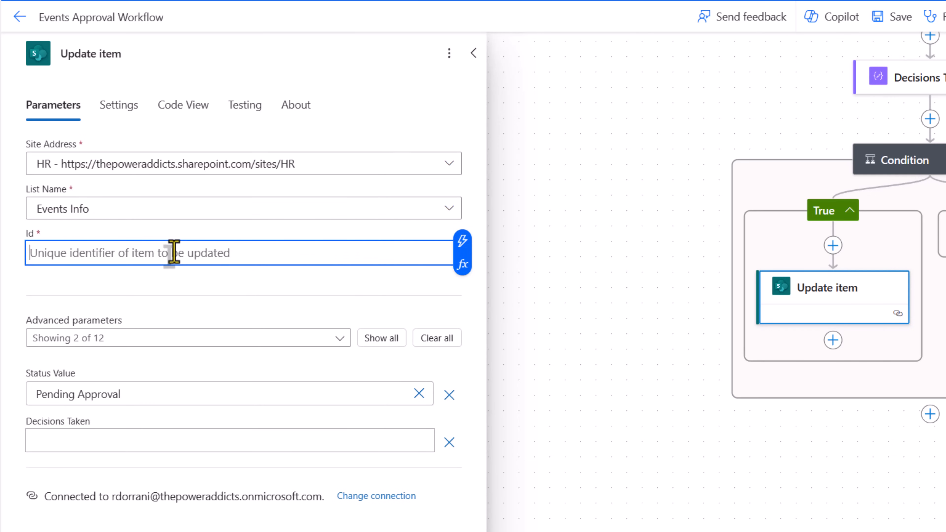
pyautogui.click(462, 240)
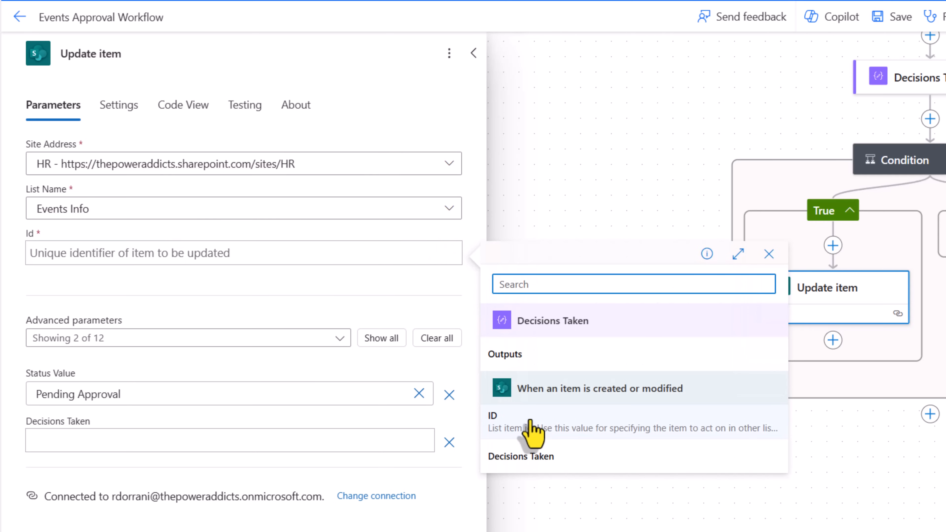
pyautogui.click(533, 428)
# Step: Show all advanced parameters of the Update item action and switch its Status Value from the preset status to an empty custom value
pyautogui.click(378, 341)
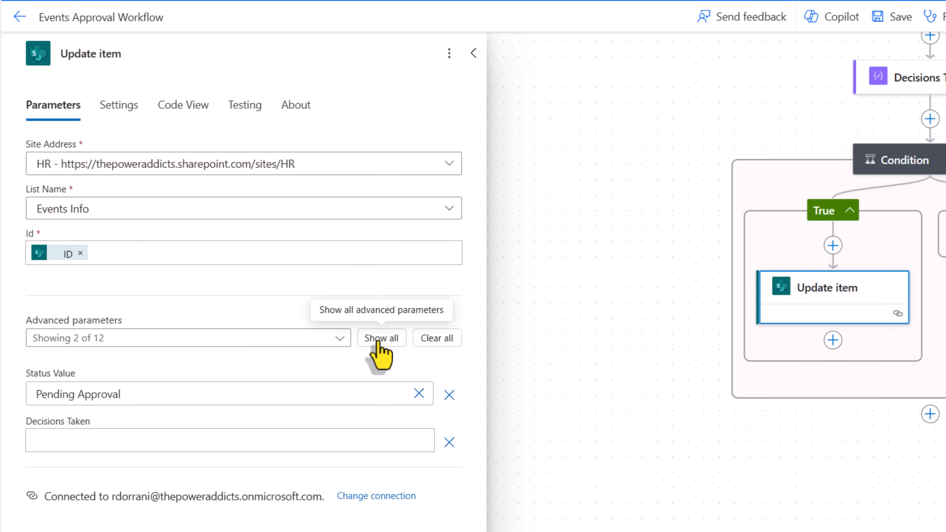
pyautogui.click(378, 341)
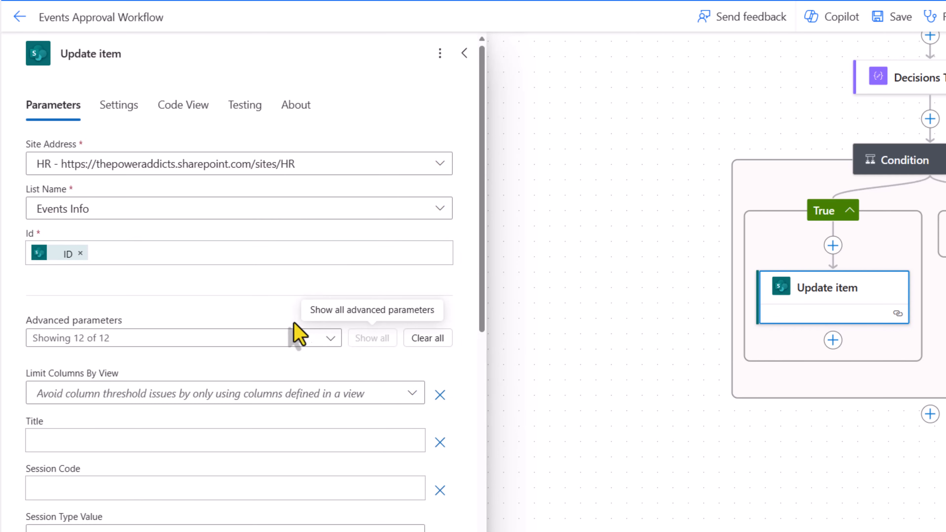
pyautogui.scroll(-5, 298, 330)
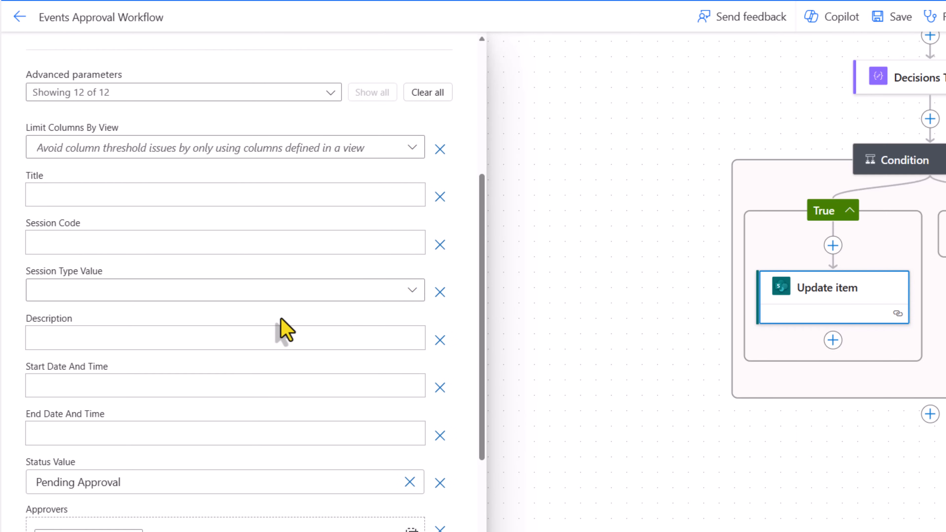
pyautogui.scroll(-3, 228, 313)
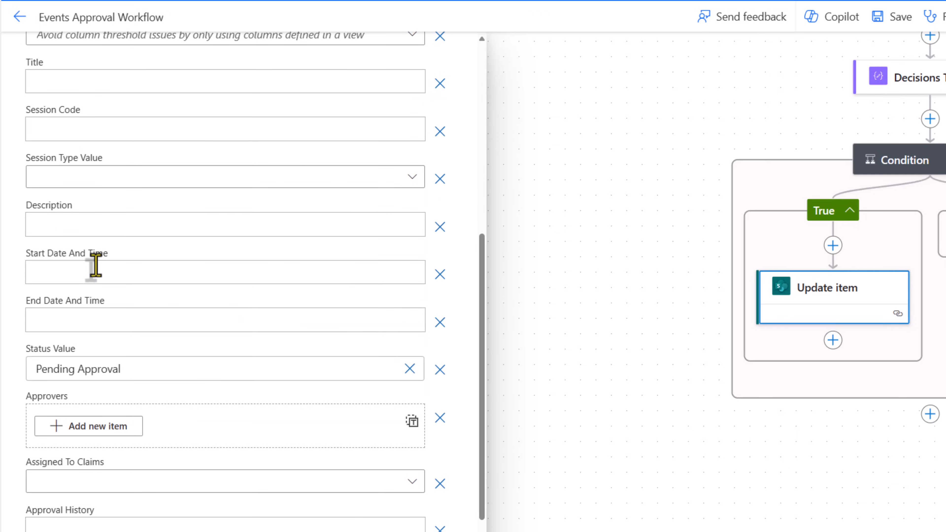
pyautogui.click(104, 368)
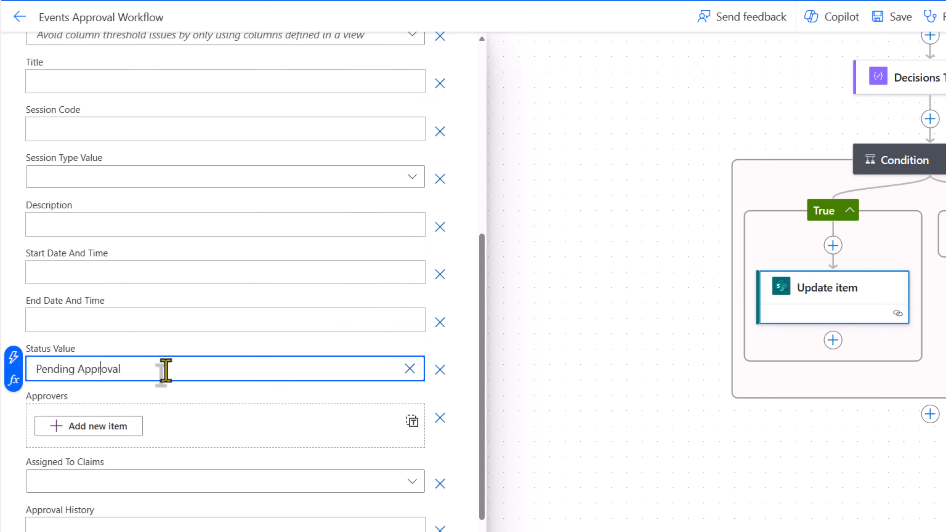
pyautogui.click(414, 376)
pyautogui.click(411, 373)
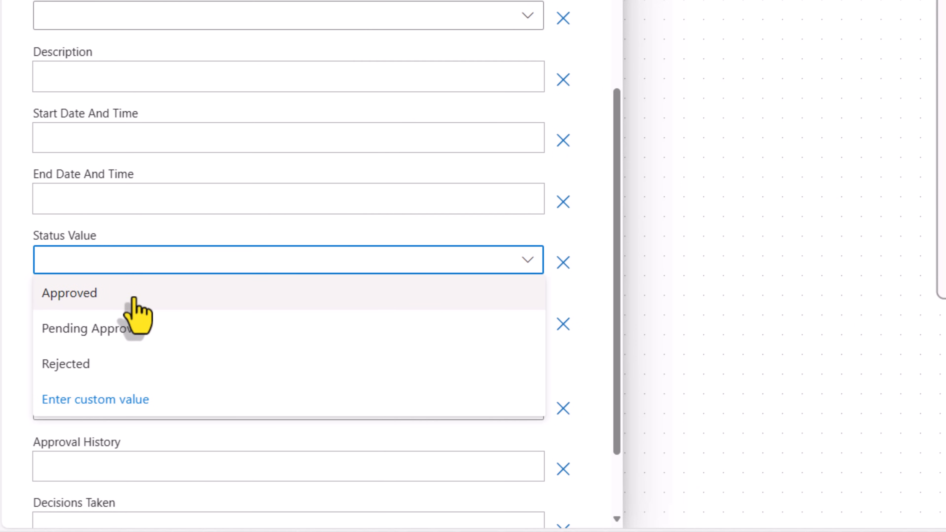
pyautogui.click(113, 401)
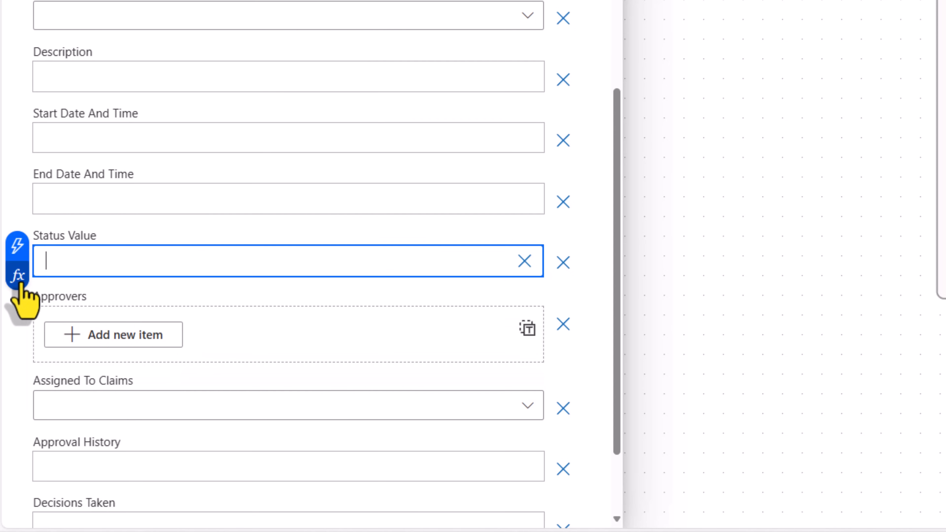
# Step: Begin a Status Value expression with an if function whose test nests equals and length: if(equals(length()))
pyautogui.click(18, 276)
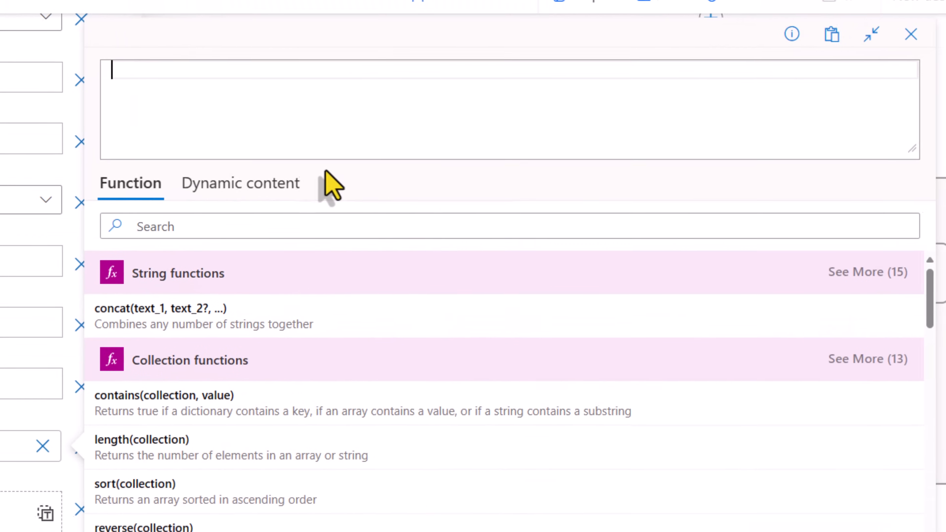
pyautogui.write('if')
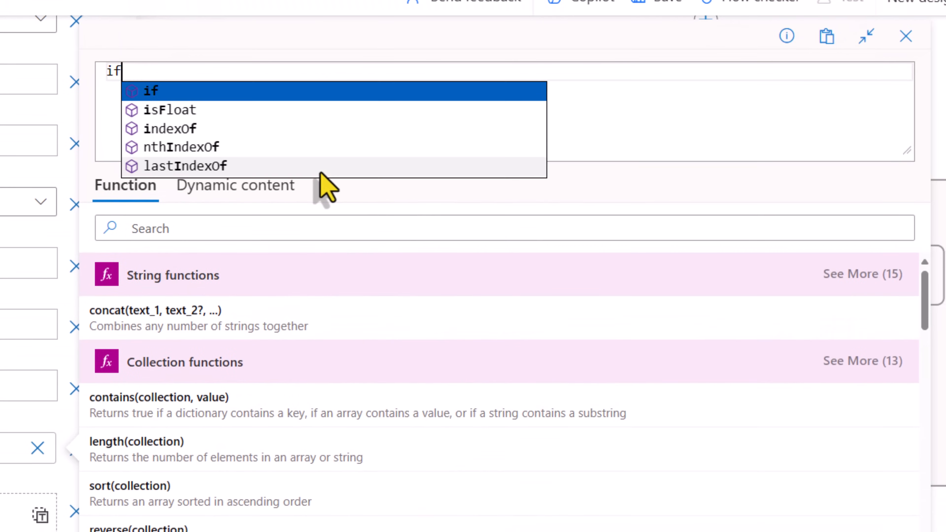
pyautogui.write('(equals(')
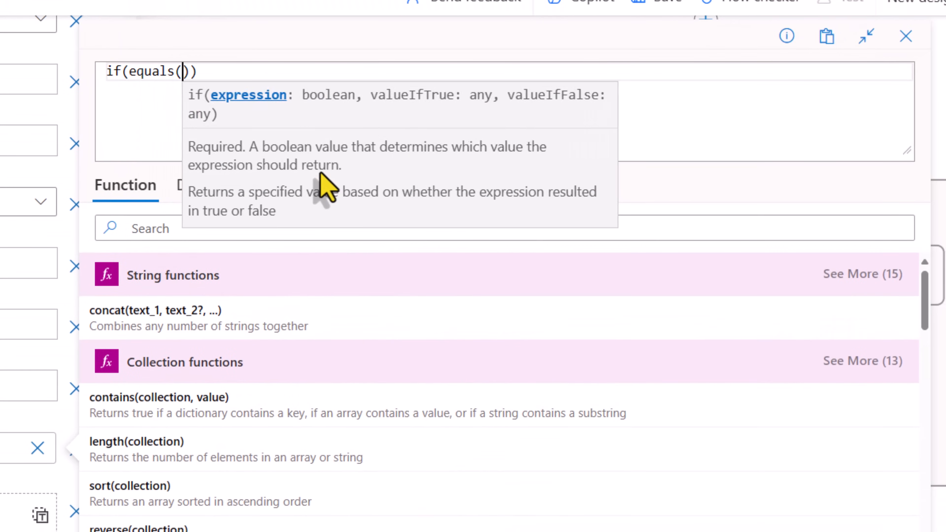
pyautogui.write('length(')
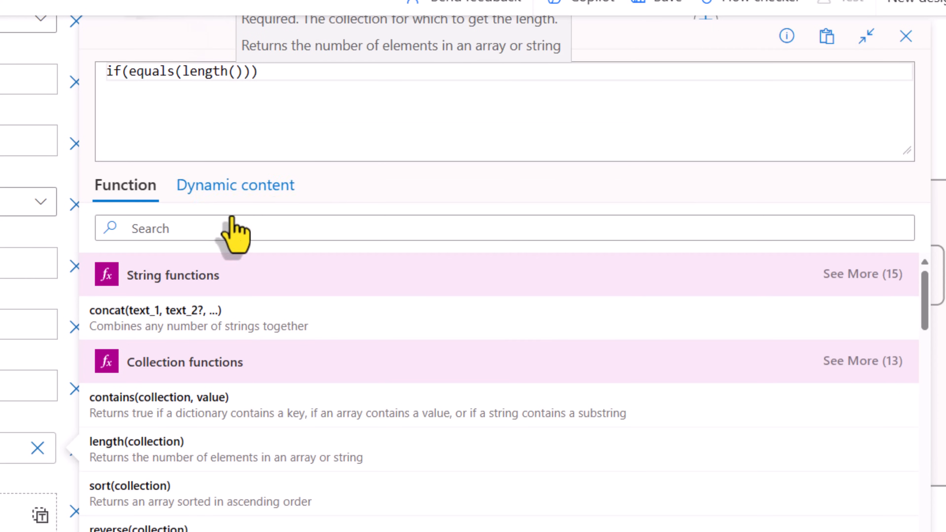
# Step: Find the trigger's dynamic Approvers value and insert it as the argument of the expression's length function
pyautogui.click(236, 192)
pyautogui.click(209, 228)
pyautogui.write('approvers')
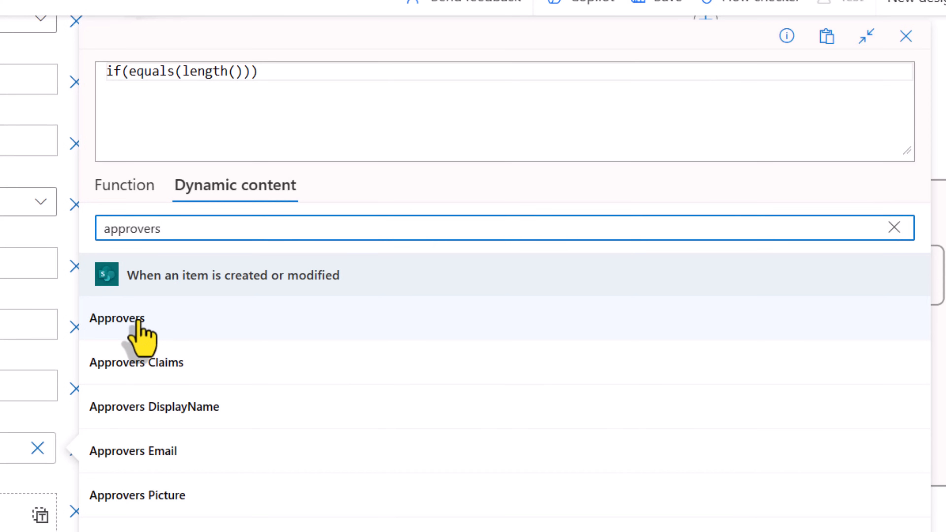
pyautogui.click(140, 328)
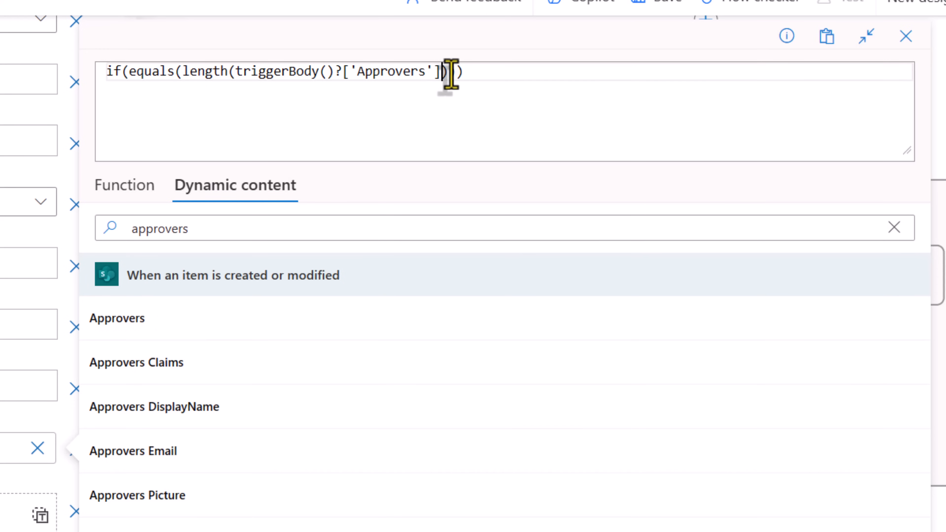
# Step: Compare the Approvers length with the Outputs of the Decisions Taken action in the equals condition of the Status Value expression
pyautogui.press('Right')
pyautogui.write(',')
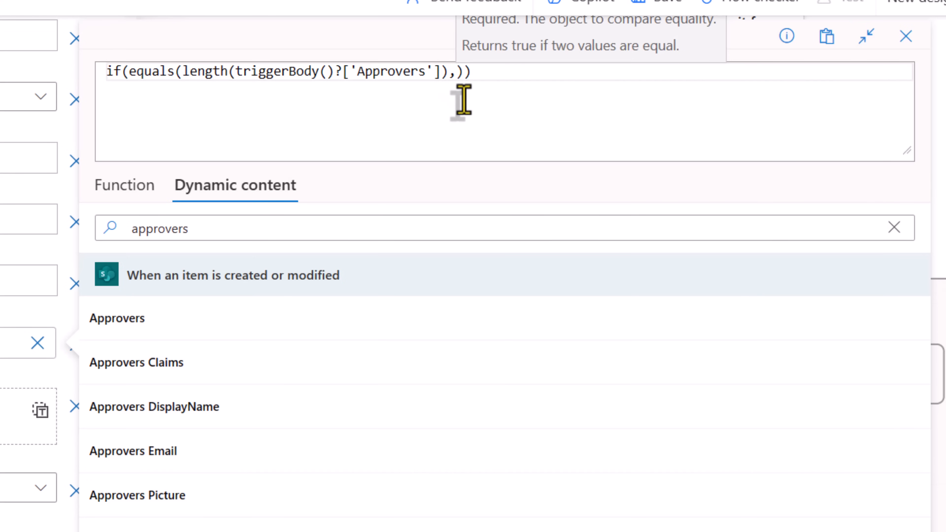
pyautogui.moveTo(243, 226); pyautogui.dragTo(69, 232)
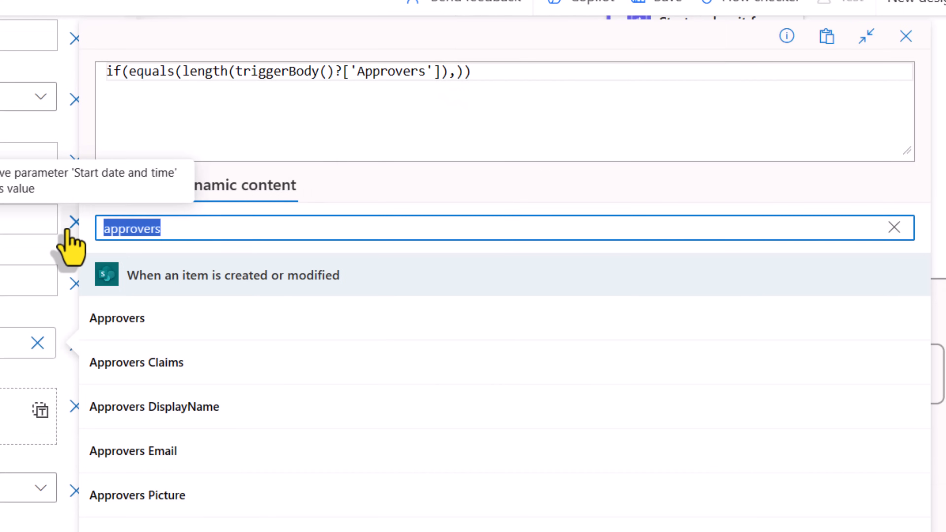
pyautogui.write('output')
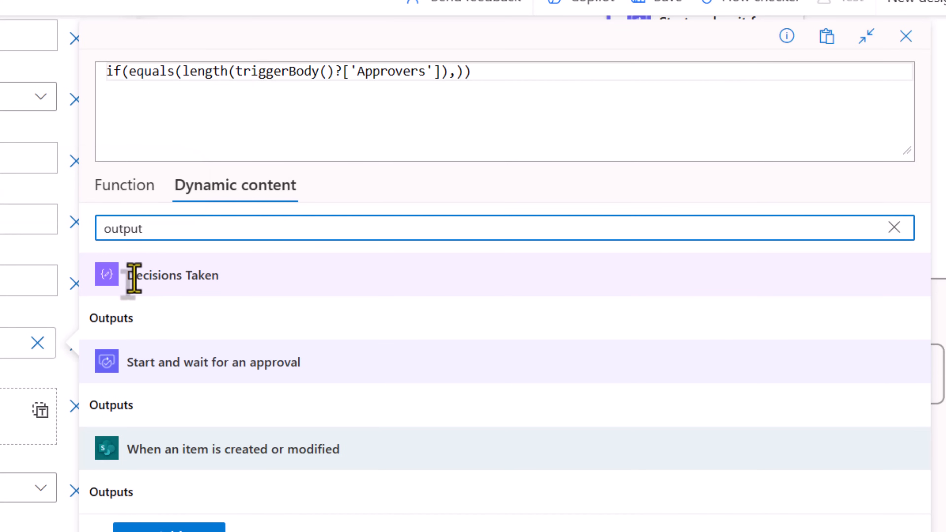
pyautogui.click(159, 317)
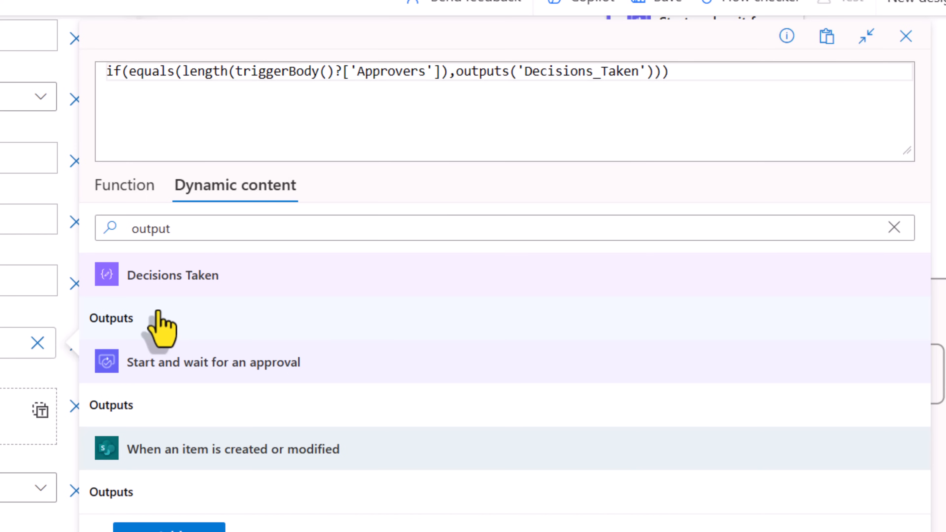
# Step: Return 'Approved' if true and 'Pending Approval' if false, and add the completed expression to Status Value
pyautogui.write(",''Approved")
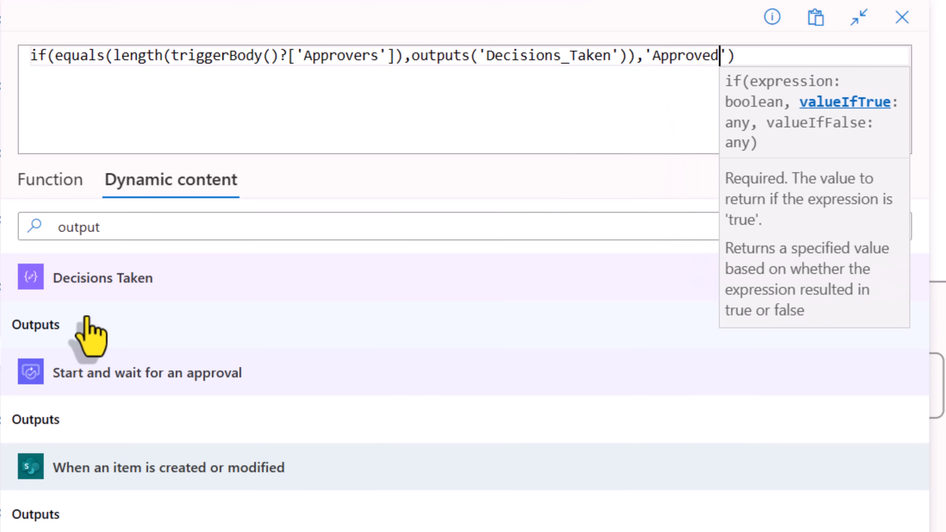
pyautogui.press('Right')
pyautogui.write(',')
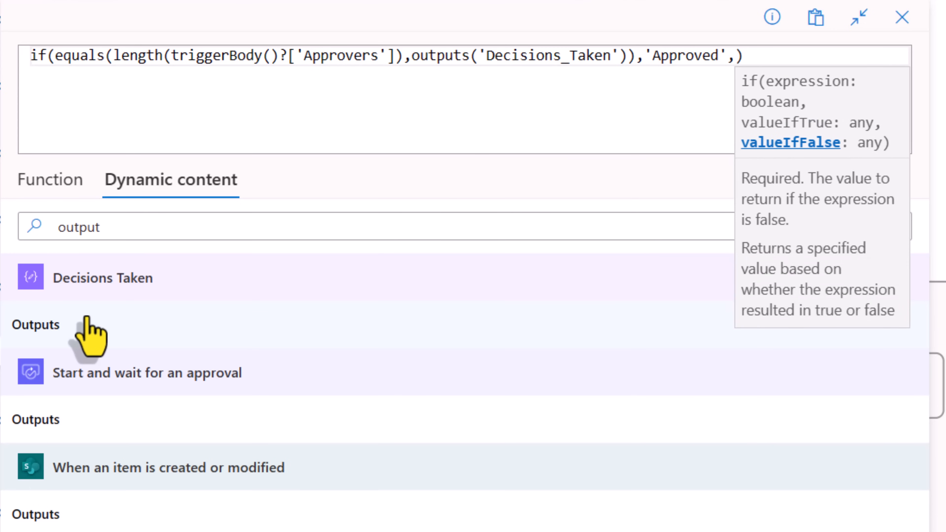
pyautogui.write("'Pending ")
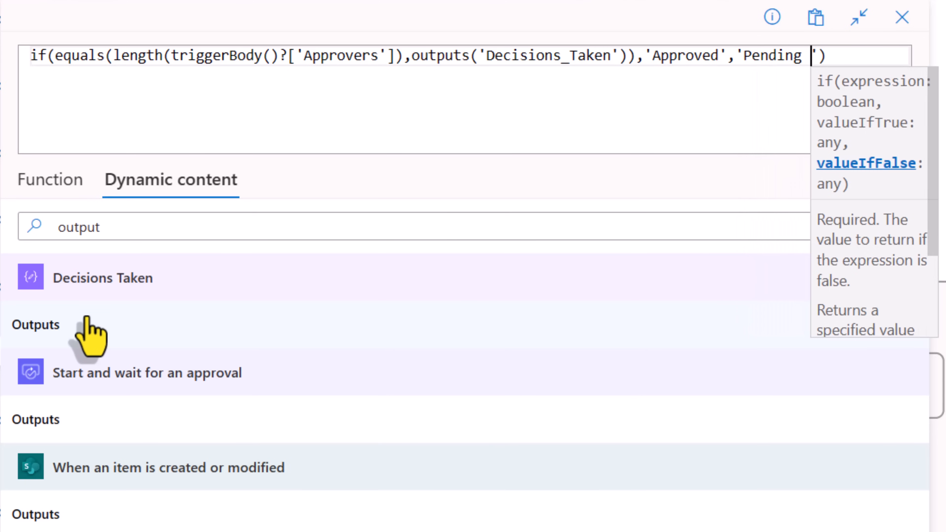
pyautogui.write('Approval')
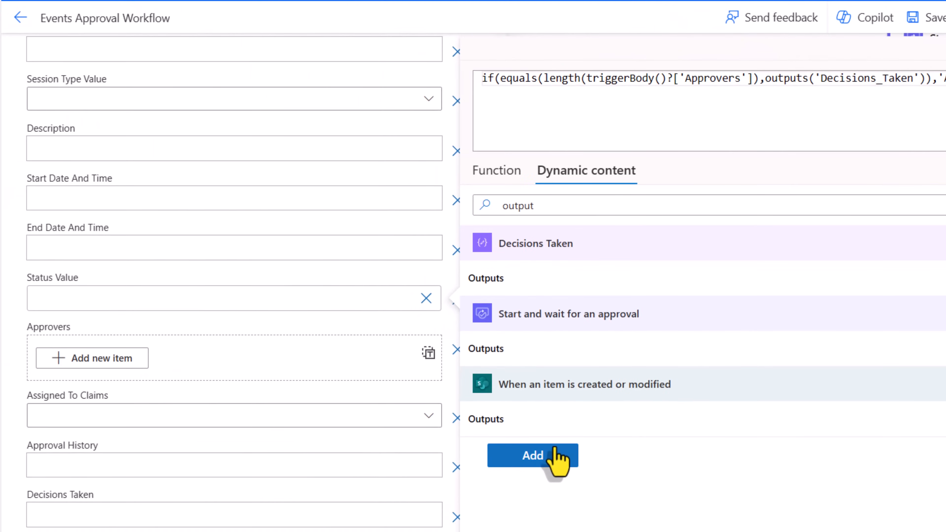
pyautogui.click(547, 455)
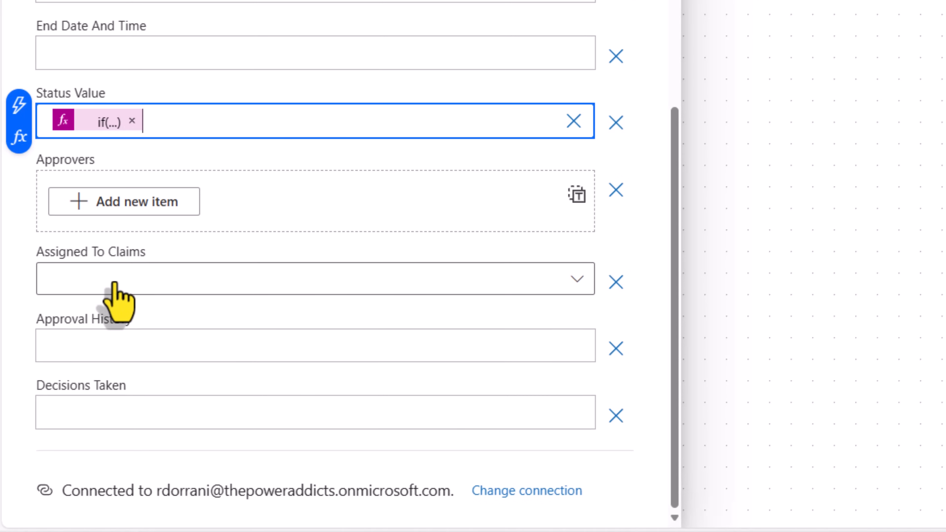
# Step: Give Assigned To Claims a custom value and start its expression with if(equals(length()) around the trigger's Approvers
pyautogui.click(132, 287)
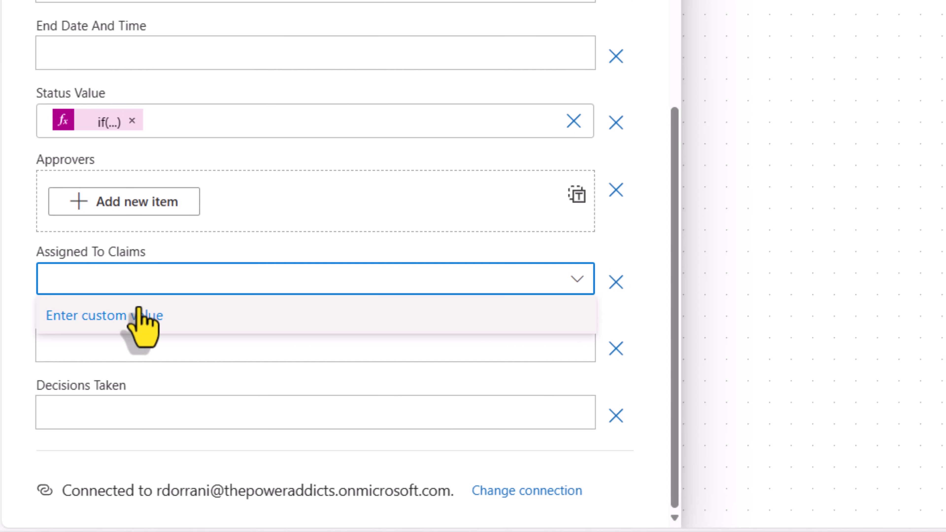
pyautogui.click(137, 316)
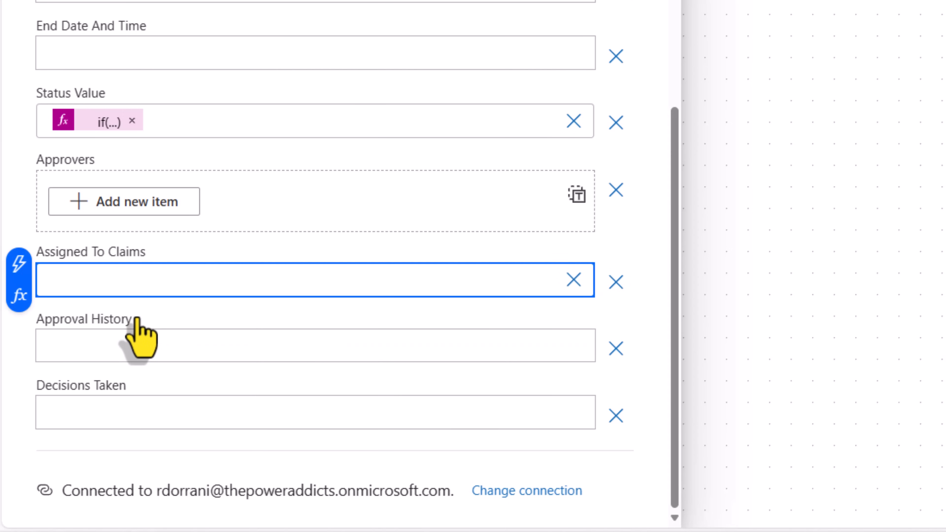
pyautogui.click(18, 295)
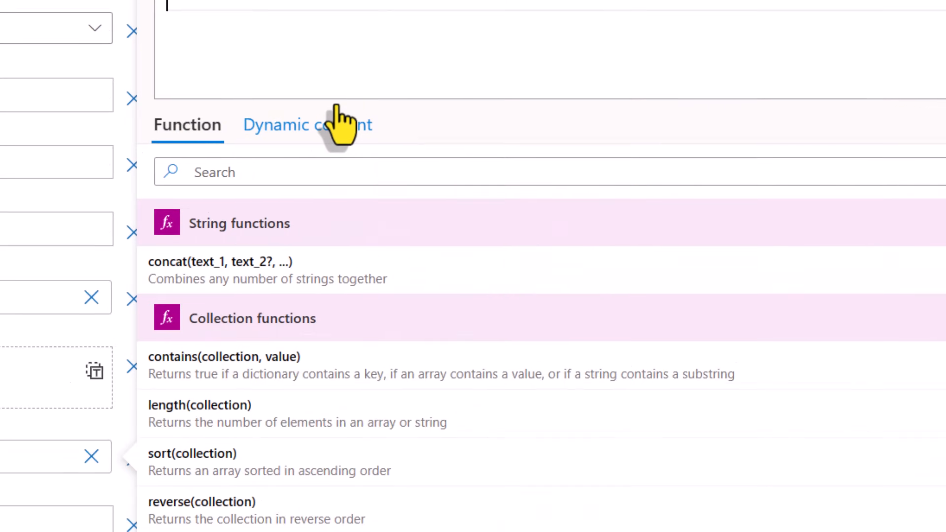
pyautogui.write('if(equals(')
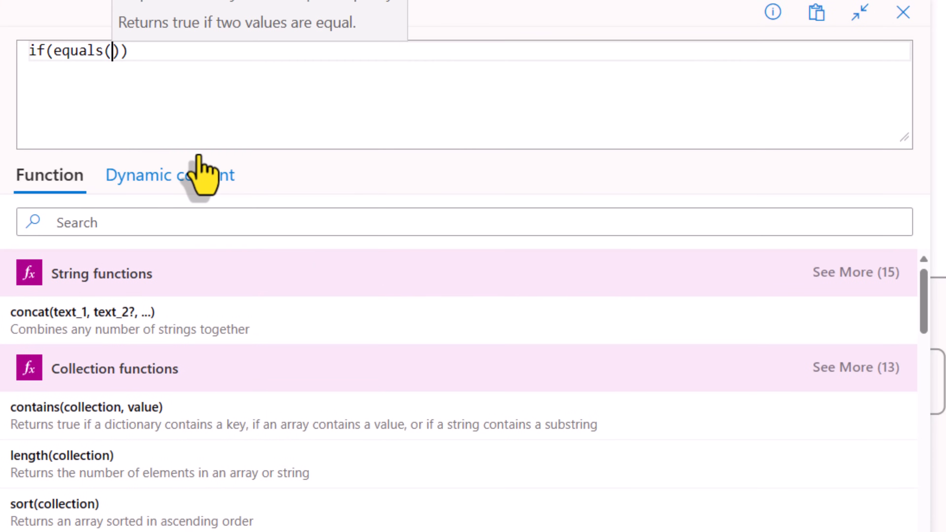
pyautogui.write('length(')
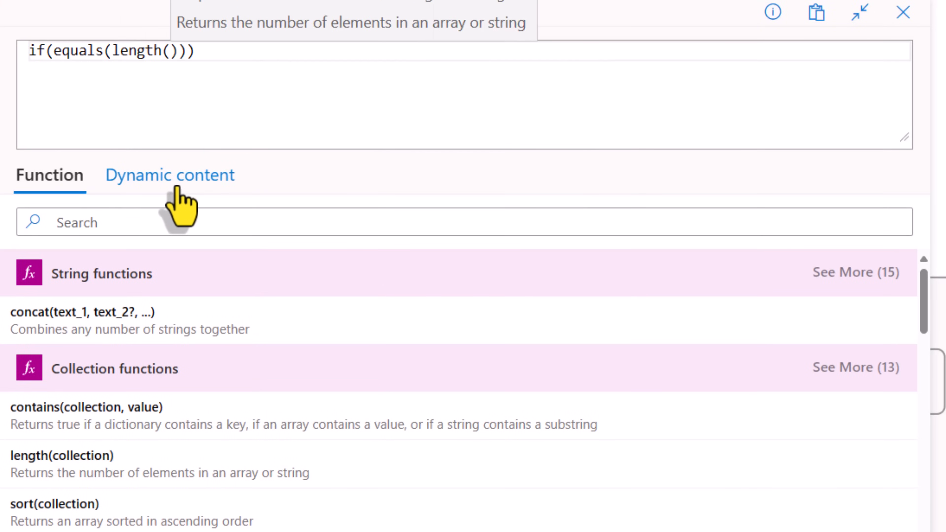
pyautogui.click(182, 179)
pyautogui.click(160, 223)
pyautogui.write('approvers')
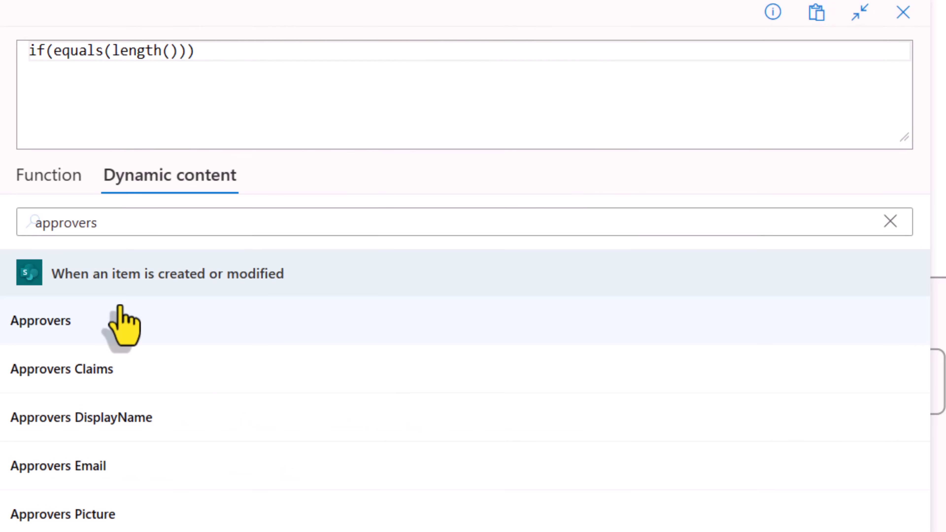
pyautogui.click(120, 311)
# Step: Use the Outputs of Decisions Taken as the second value of the equals comparison in the Assigned To Claims expression
pyautogui.click(401, 51)
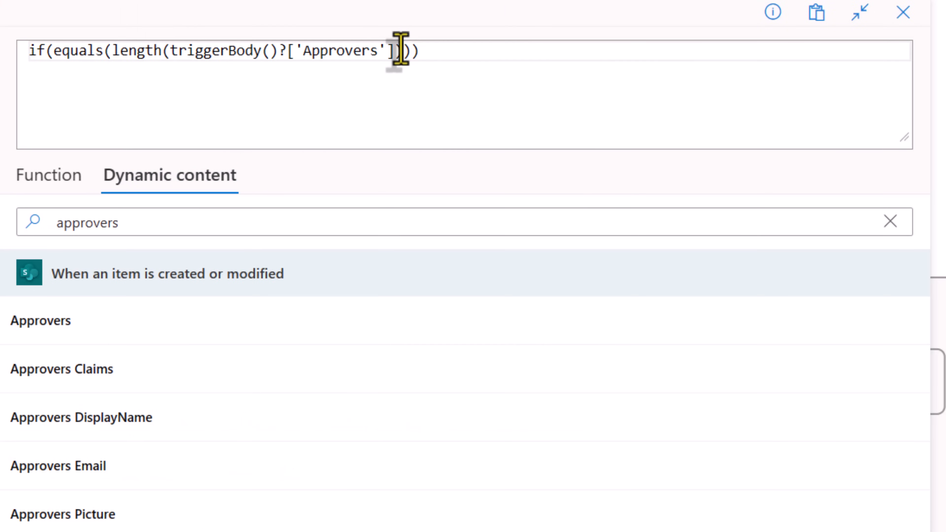
pyautogui.write(',')
pyautogui.doubleClick(127, 222)
pyautogui.write('outputs')
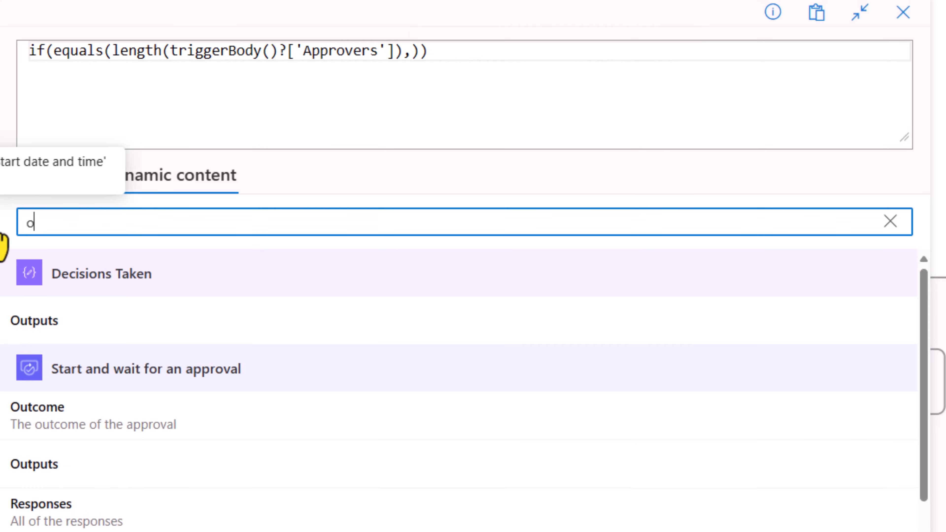
pyautogui.click(29, 322)
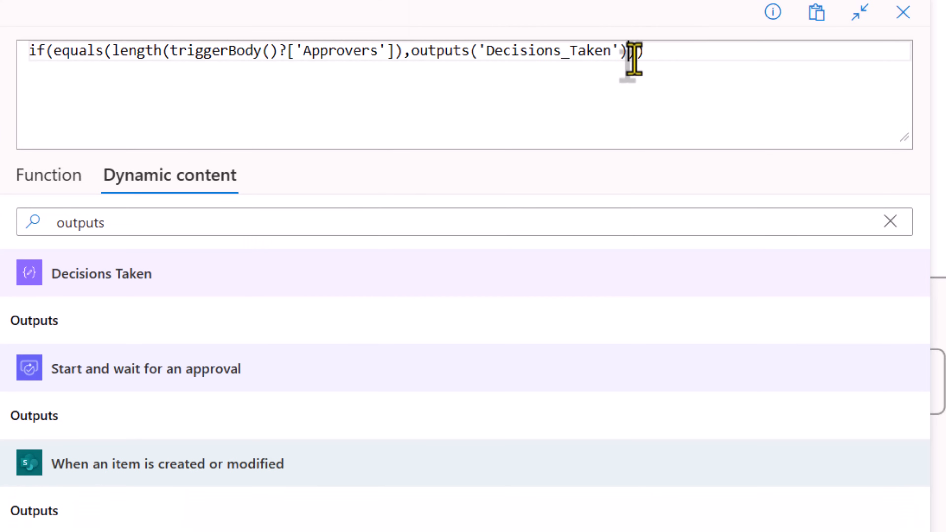
pyautogui.press('Right')
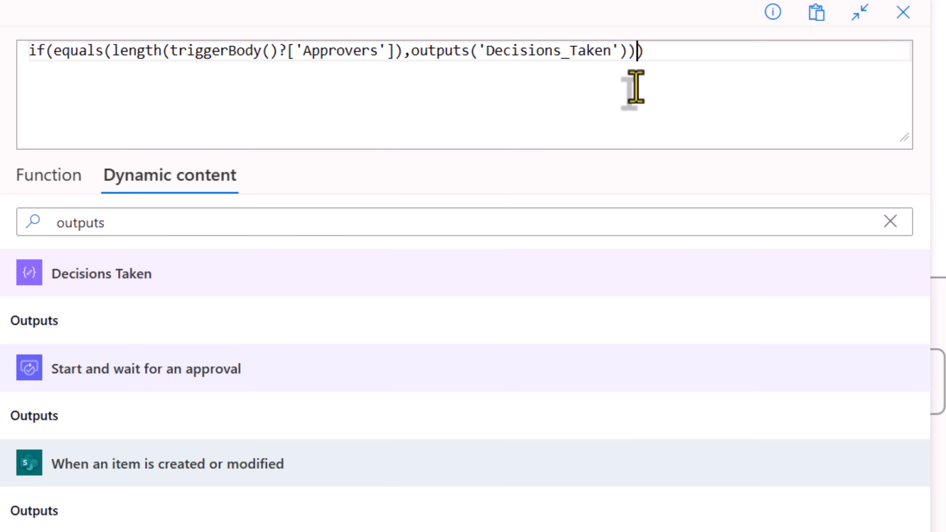
# Step: Insert the trigger's Assigned To Claims as the value returned when the condition is true
pyautogui.write(',')
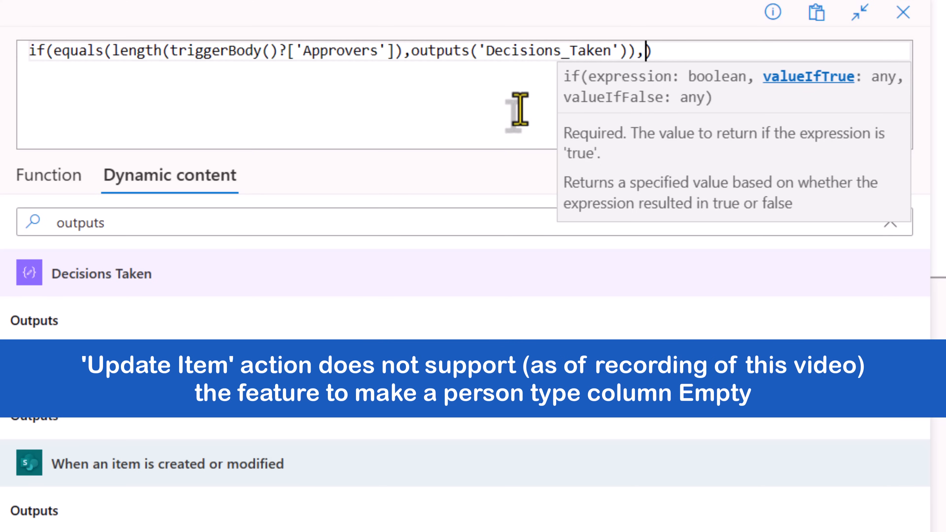
pyautogui.tripleClick(152, 211)
pyautogui.write('assigned to')
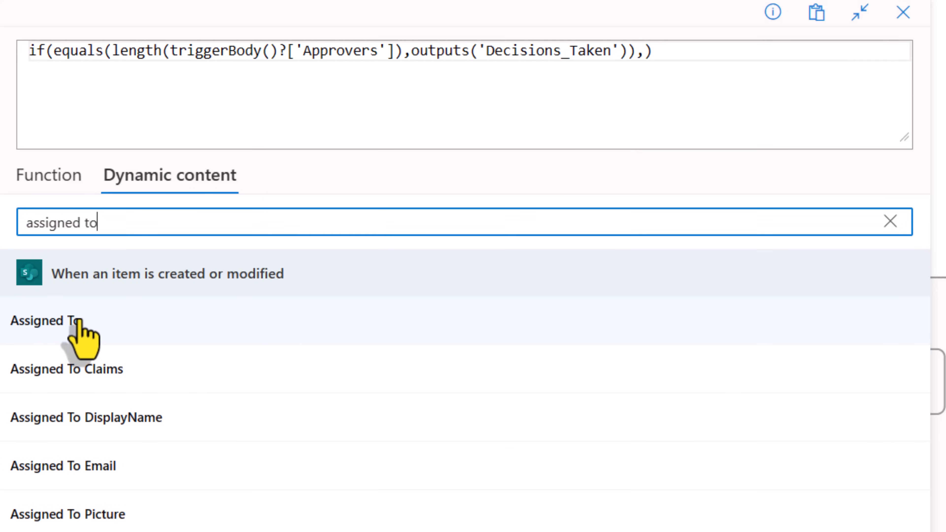
pyautogui.click(89, 372)
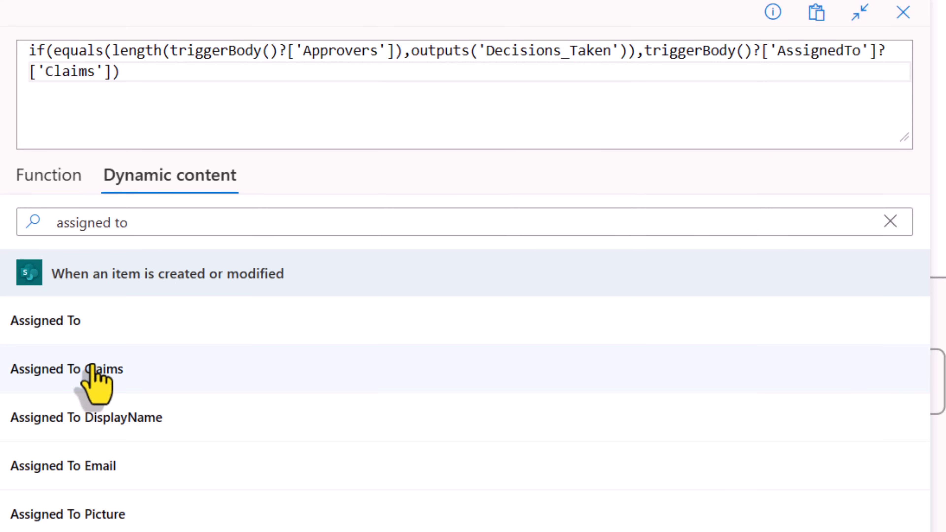
# Step: Insert the trigger's Approvers as the value returned when the condition is false
pyautogui.write(',')
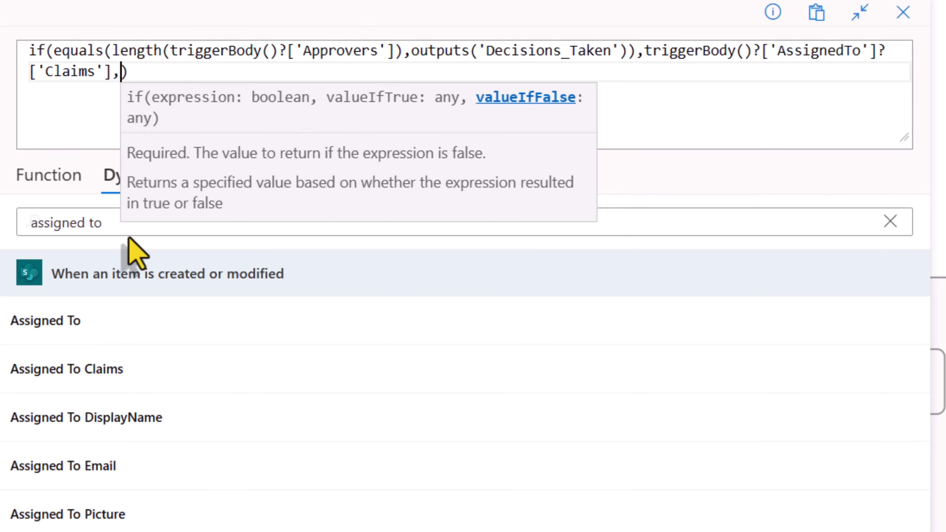
pyautogui.tripleClick(110, 224)
pyautogui.write('approvers')
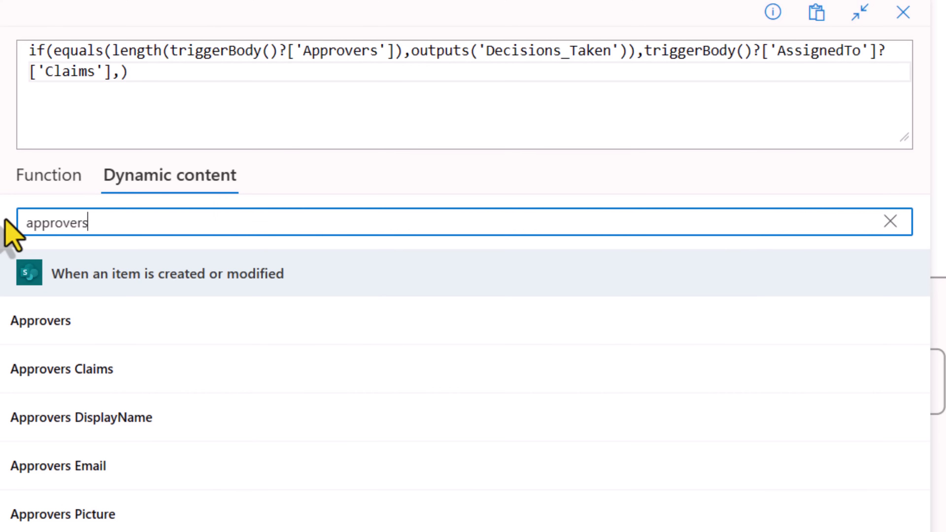
pyautogui.click(81, 324)
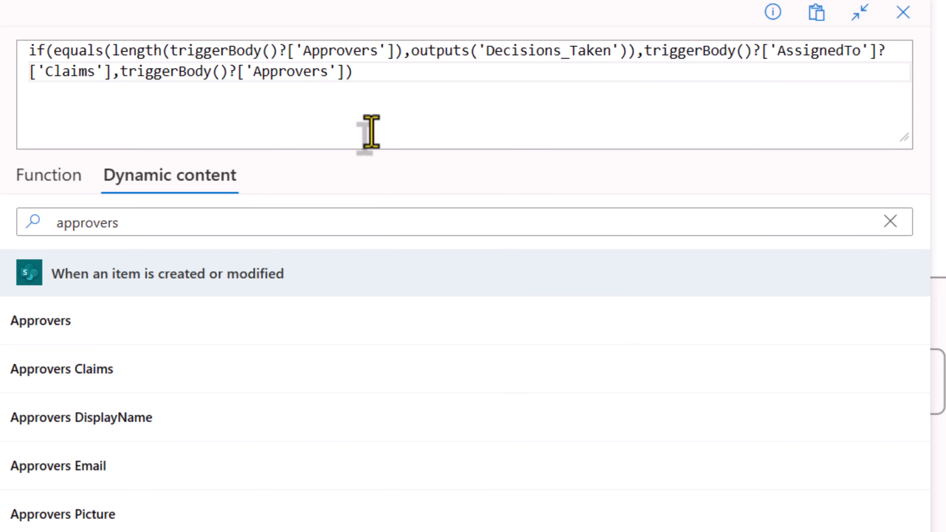
# Step: Index Approvers with ?[outputs('Decisions_Taken')]?['Claims'] and add the finished expression to Assigned To Claims
pyautogui.write('?[')
pyautogui.doubleClick(155, 229)
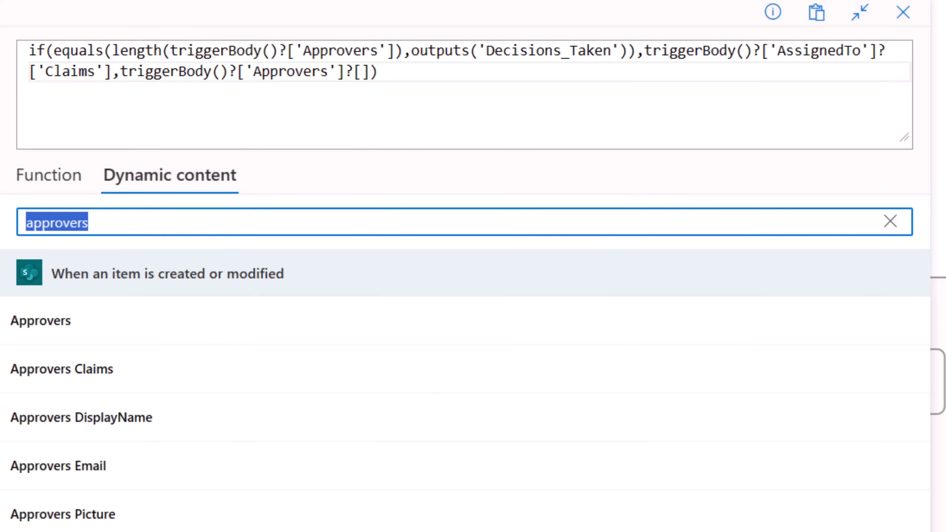
pyautogui.write('outputs')
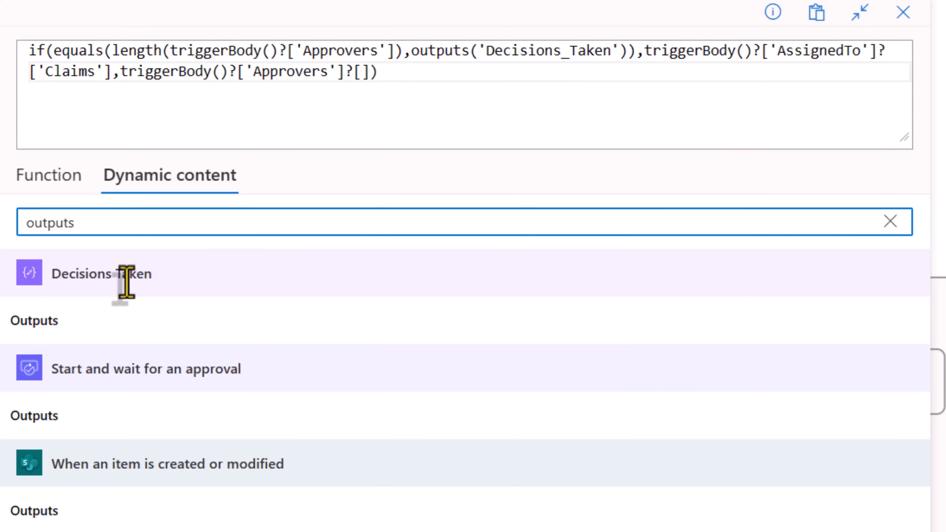
pyautogui.click(91, 321)
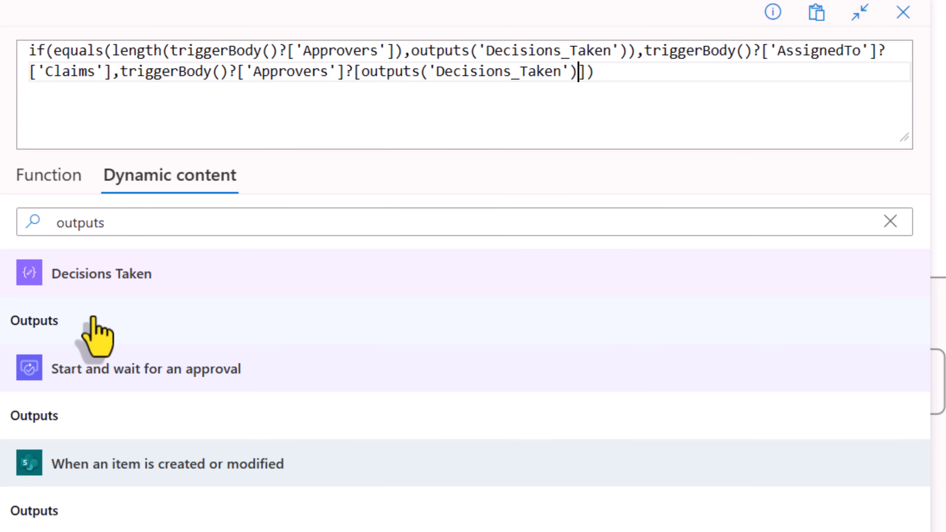
pyautogui.click(586, 71)
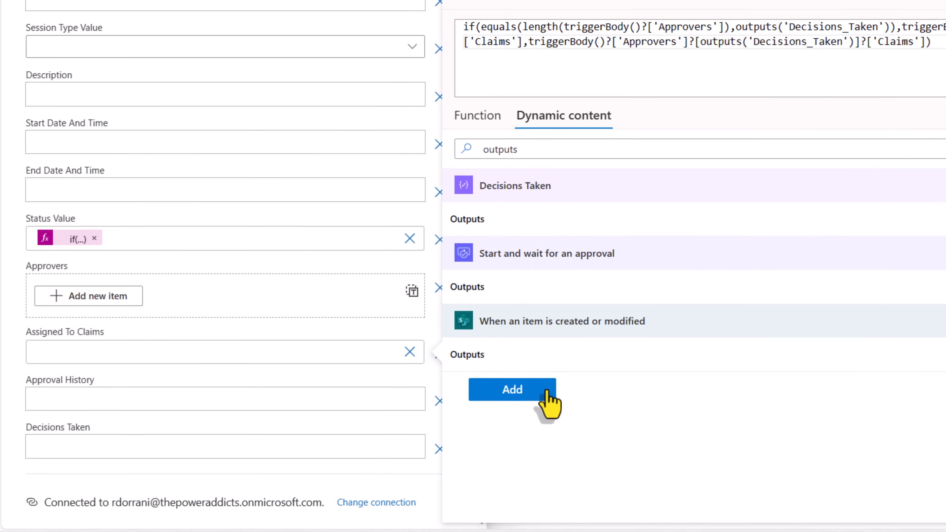
pyautogui.click(195, 529)
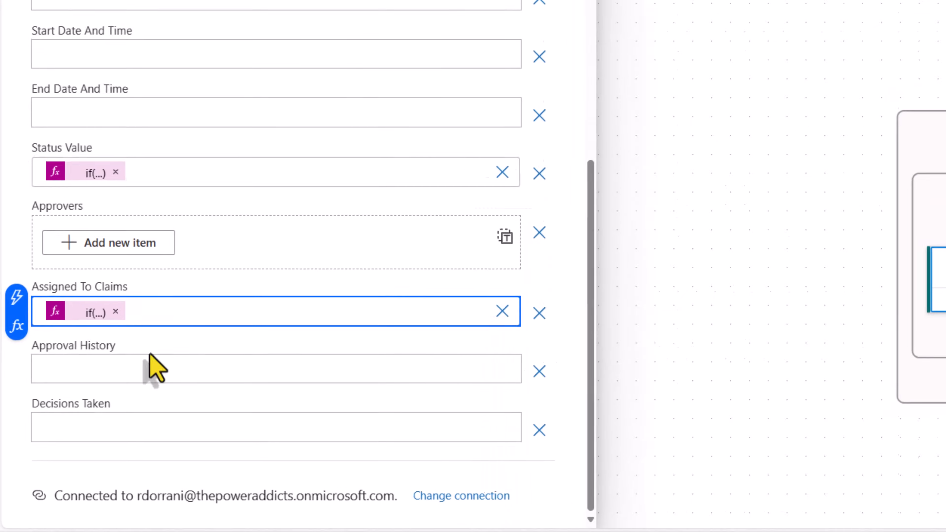
# Step: Fill the Decisions Taken field with the Outputs of the Decisions Taken action
pyautogui.click(86, 448)
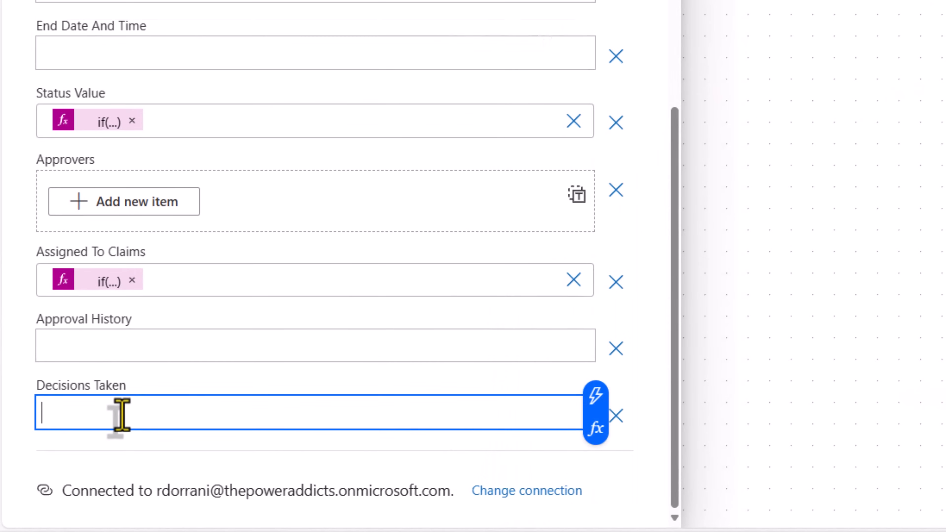
pyautogui.click(593, 395)
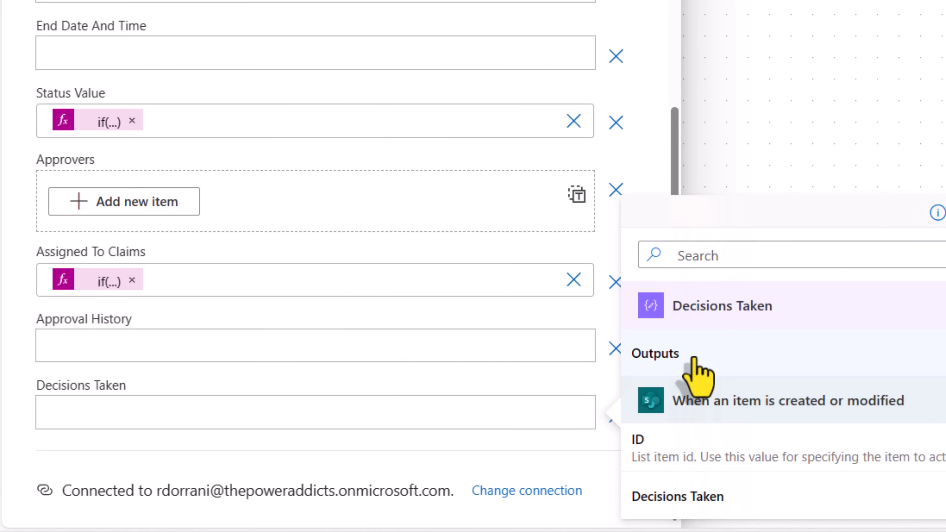
pyautogui.click(694, 358)
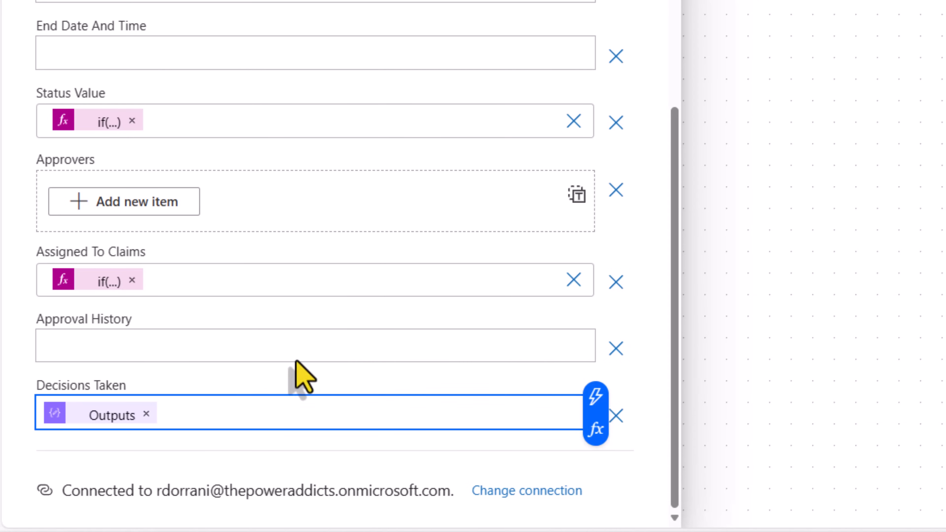
# Step: Fill Approval History with the trigger's existing Approval History, followed by a dashed separator line
pyautogui.click(210, 354)
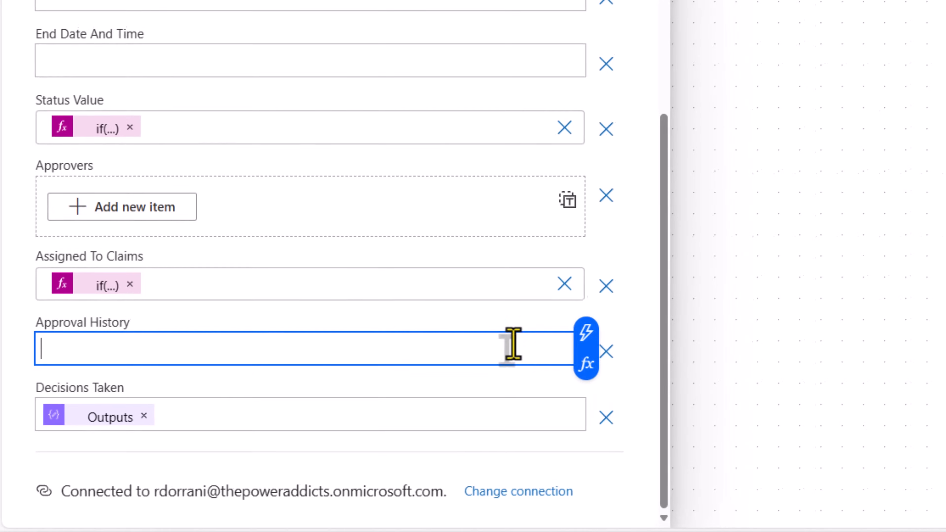
pyautogui.click(596, 329)
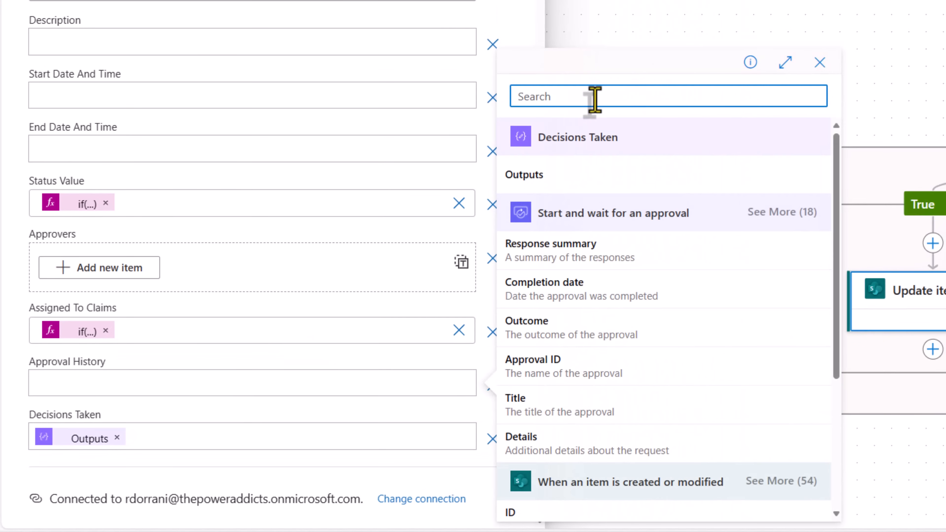
pyautogui.write('approval')
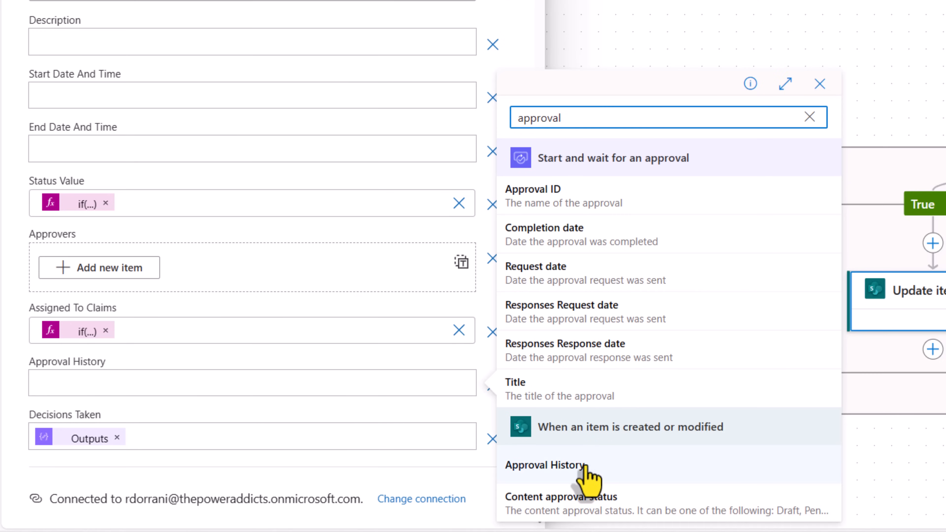
pyautogui.click(587, 473)
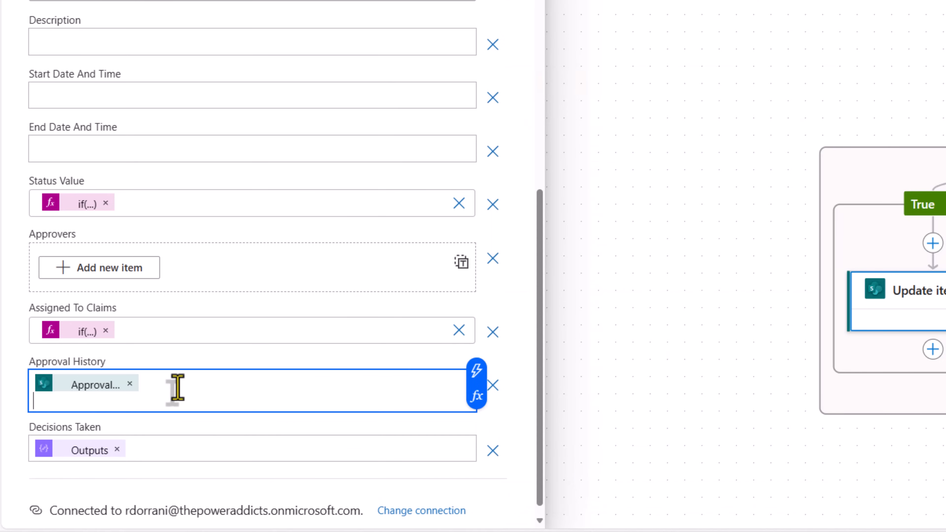
pyautogui.write('---------------------------------------------')
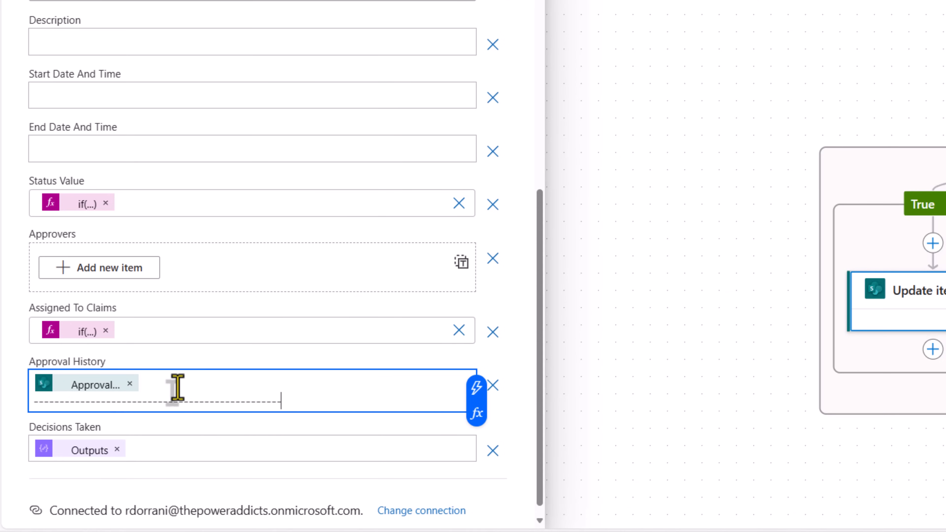
pyautogui.press('Return')
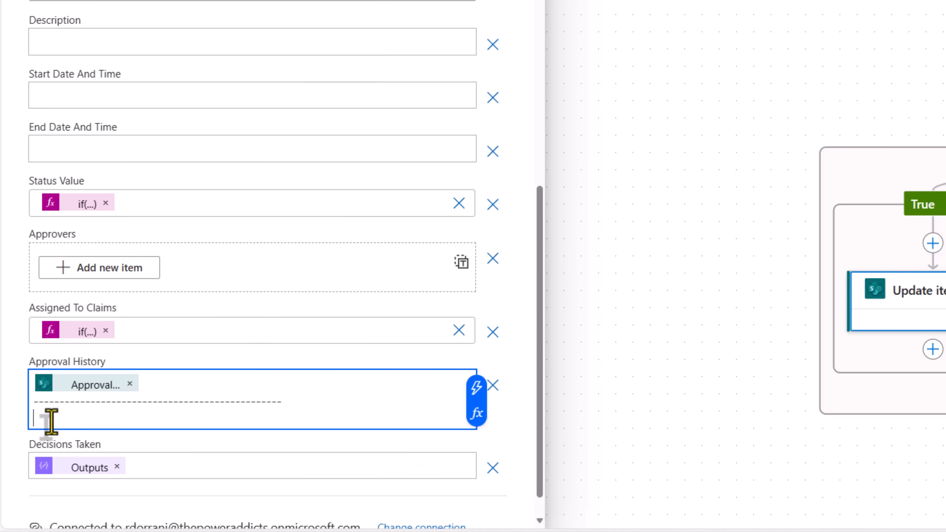
# Step: Add "🟢 Approved by" to Approval History, followed by the expression outputs('Start_and_wait_for_an_approval')?['body']?['responses'][0]?['responder']?['displayName']
pyautogui.write('🟢 Approved by')
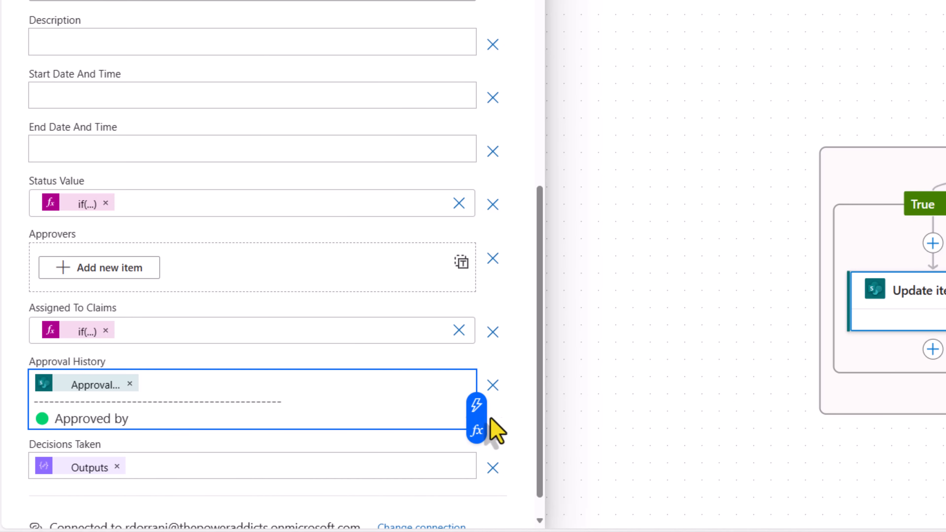
pyautogui.click(477, 431)
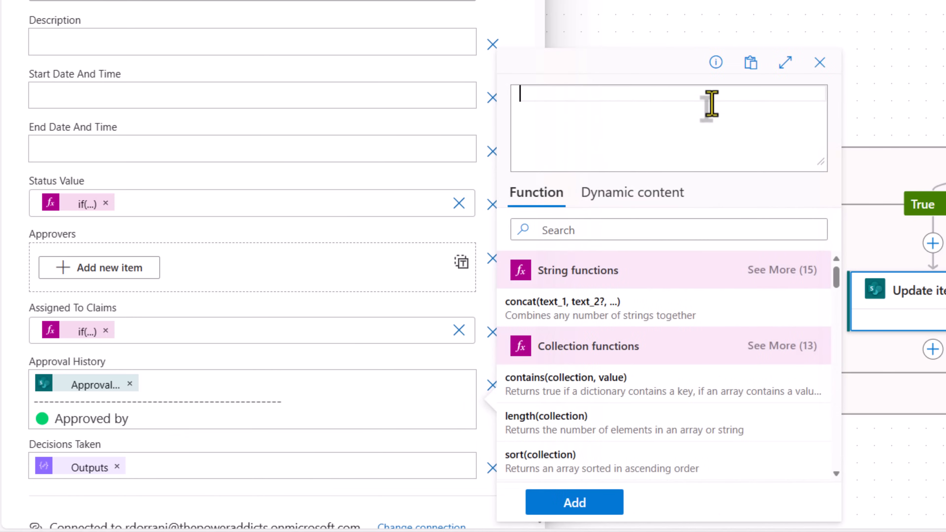
pyautogui.write("outputs('Start_and_wait_for_an_approval')?['body']?['responses'][0]?['responder']?['displayName']")
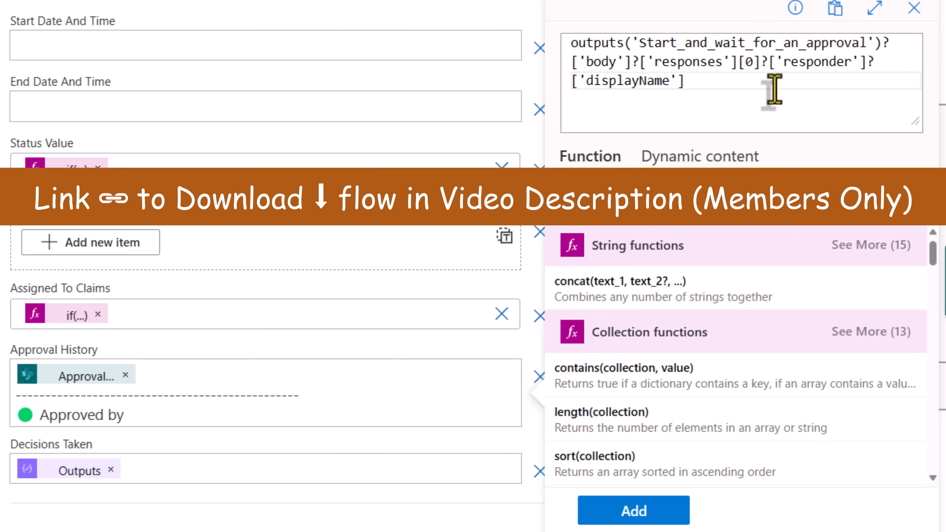
pyautogui.click(658, 516)
# Step: Add a "Comments (if any):" line to Approval History with the expression outputs('Start_and_wait_for_an_approval')?['body']?['responses'][0]?['comments']
pyautogui.press('Return')
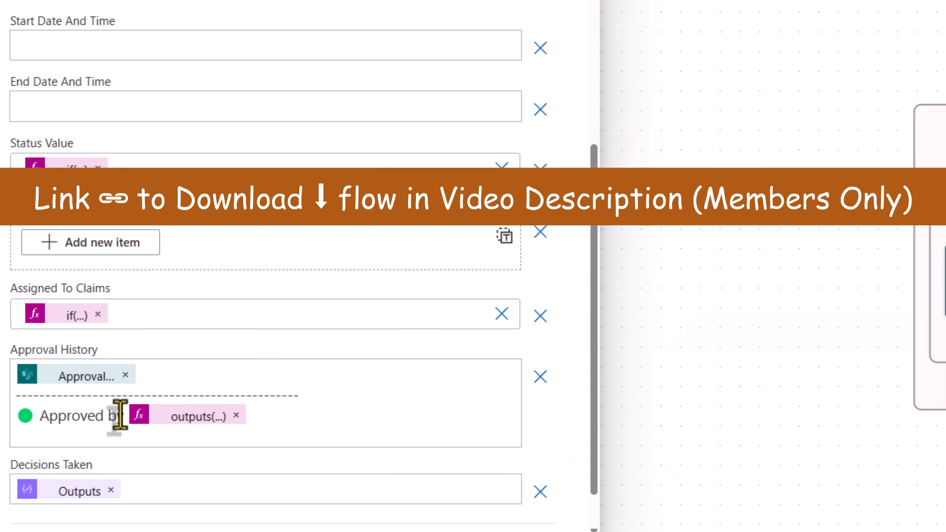
pyautogui.write('Comments (if any):')
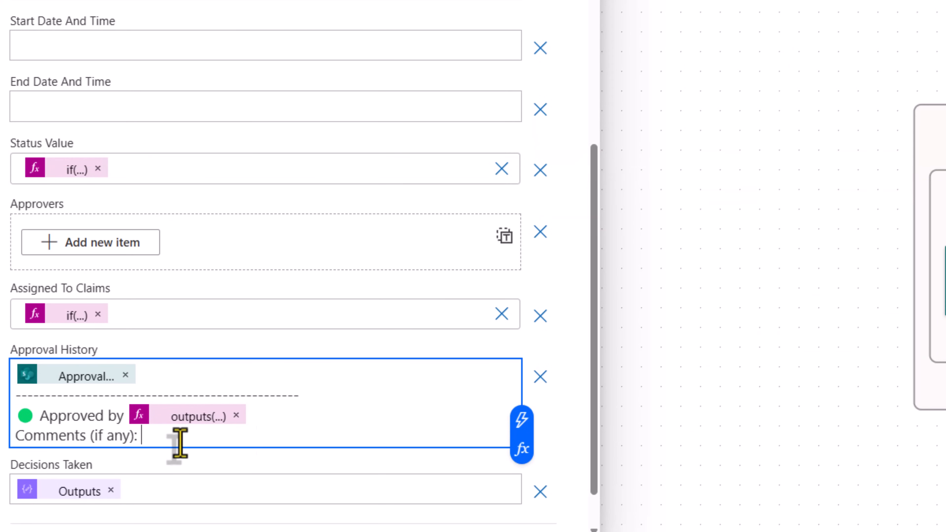
pyautogui.click(522, 451)
pyautogui.write("outputs('Start_and_wait_for_an_approval')?['body']?['responses'][0]?['comments']")
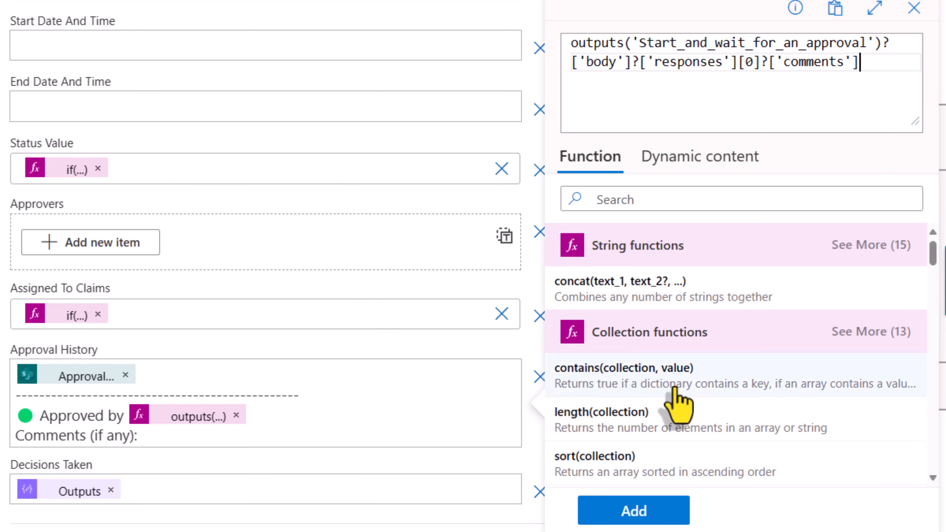
pyautogui.click(650, 513)
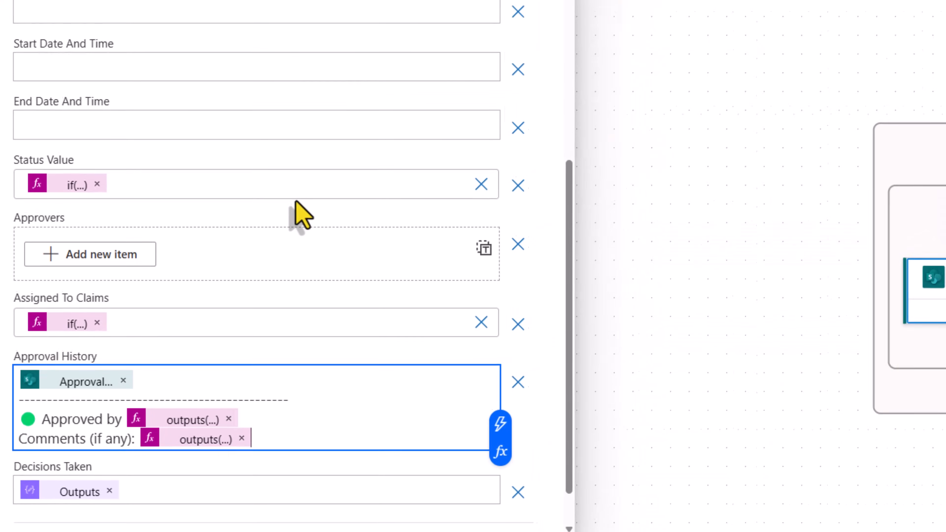
# Step: Review the flow between its trigger and the Update item action, including the Status Value expression, for how the update retriggers the flow
pyautogui.click(836, 323)
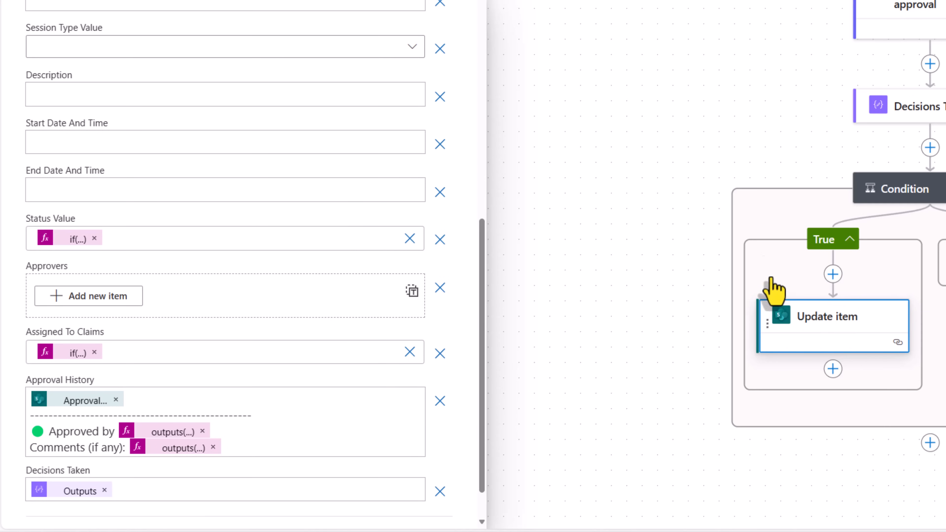
pyautogui.moveTo(722, 169); pyautogui.dragTo(600, 221)
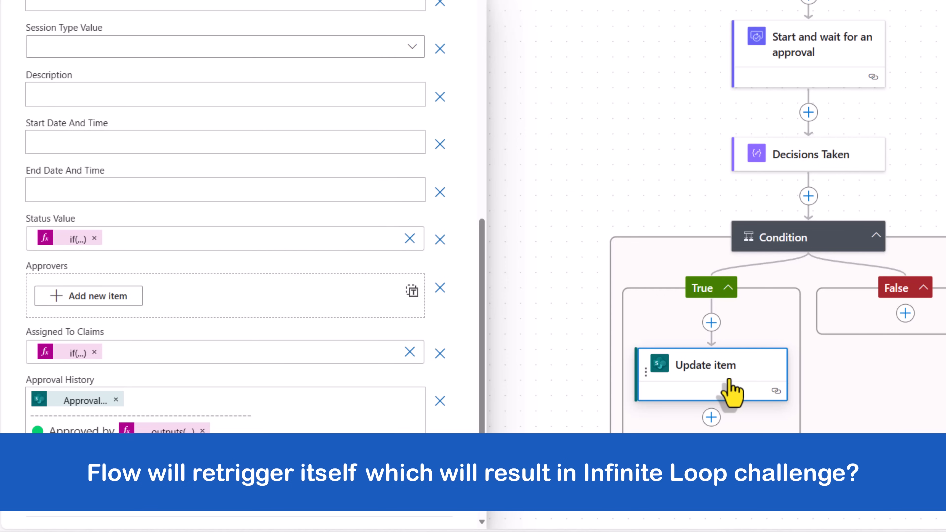
pyautogui.scroll(5, 730, 391)
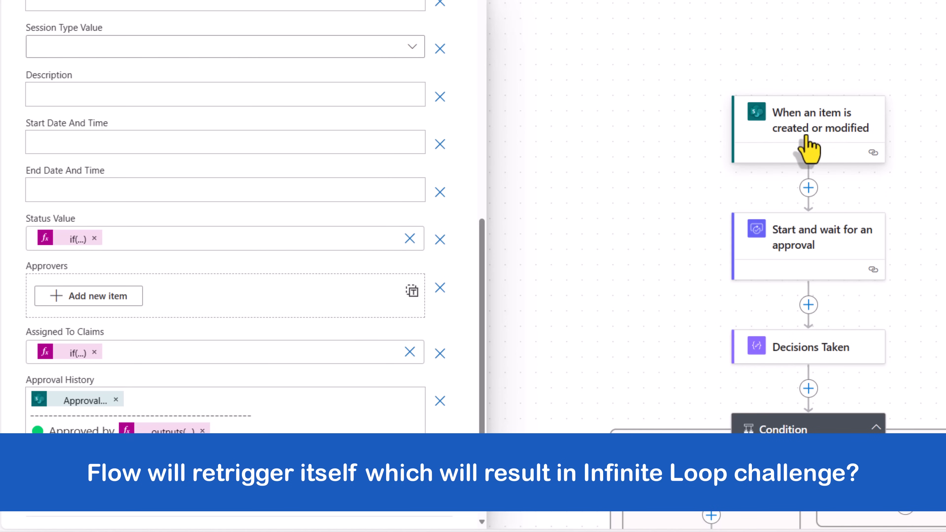
pyautogui.scroll(-6, 767, 242)
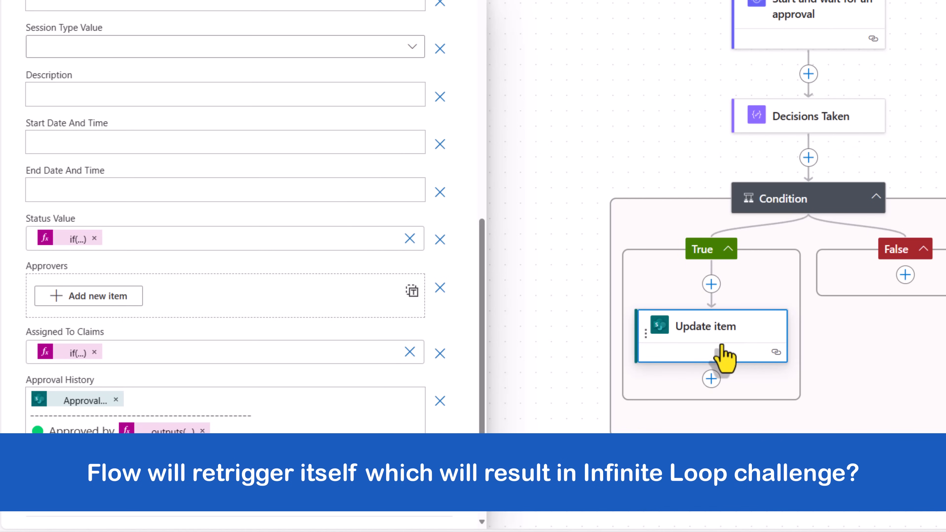
pyautogui.scroll(9, 724, 358)
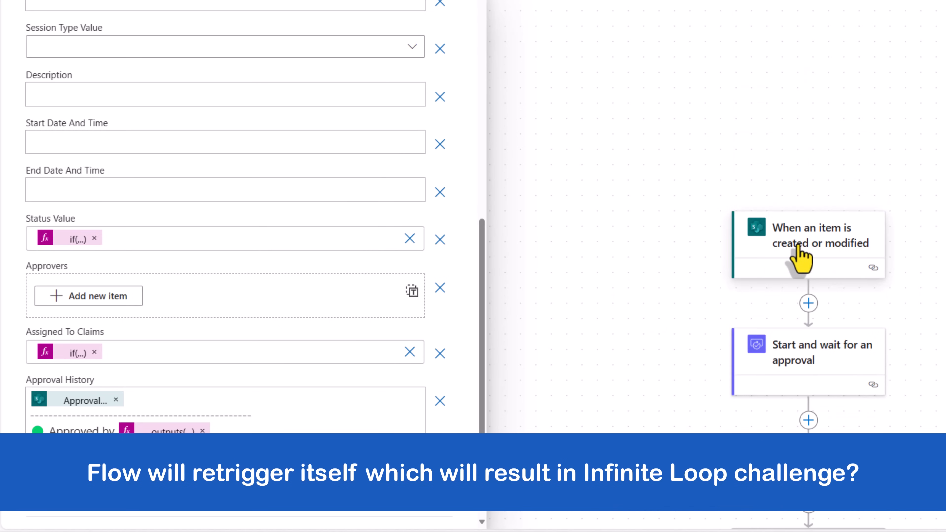
pyautogui.scroll(-7, 697, 380)
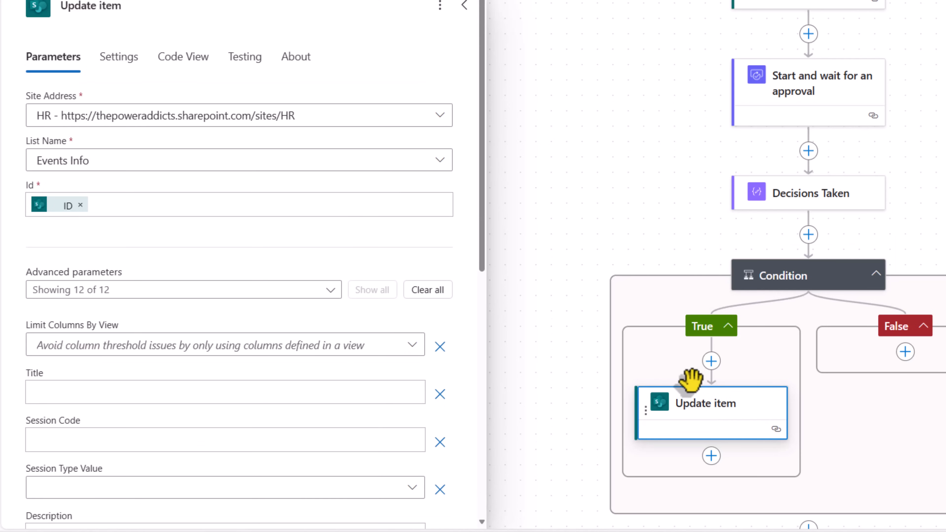
pyautogui.scroll(-2, 704, 384)
pyautogui.scroll(-12, 259, 339)
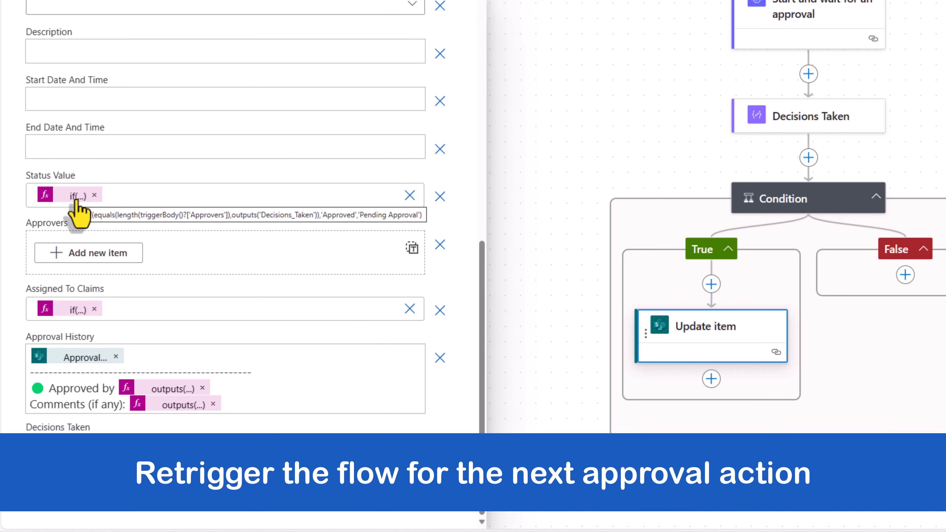
pyautogui.click(794, 116)
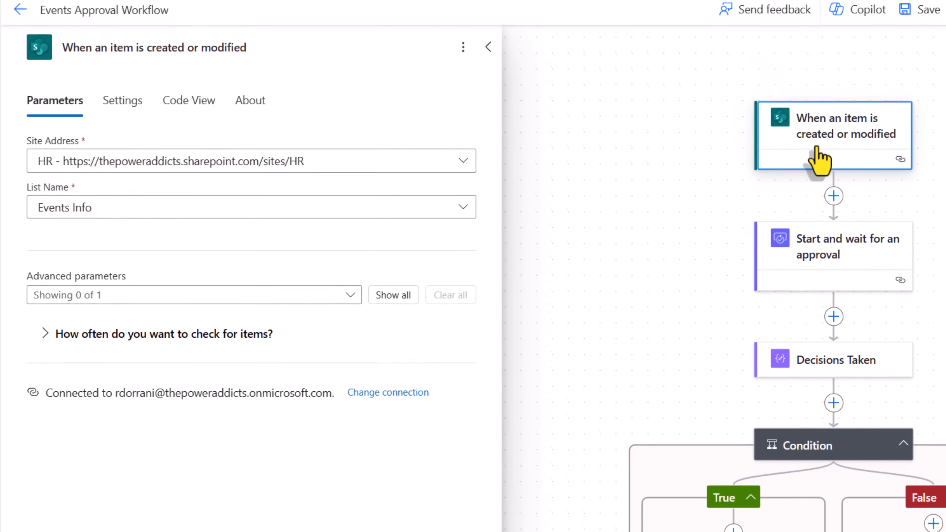
pyautogui.click(124, 63)
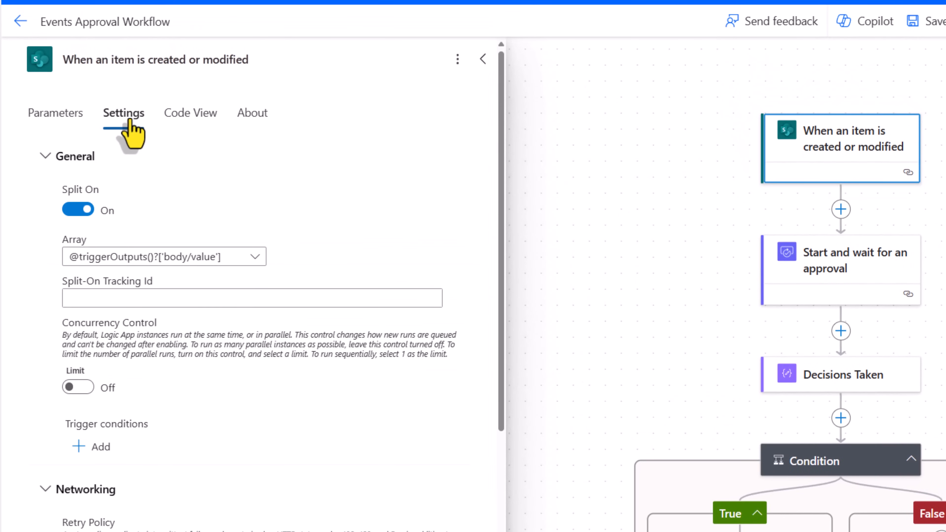
pyautogui.scroll(-5, 137, 246)
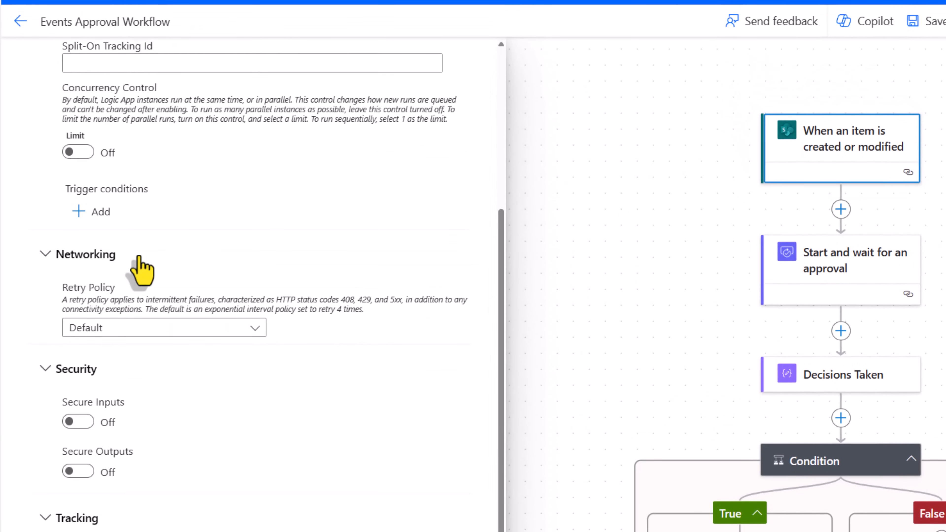
pyautogui.click(98, 212)
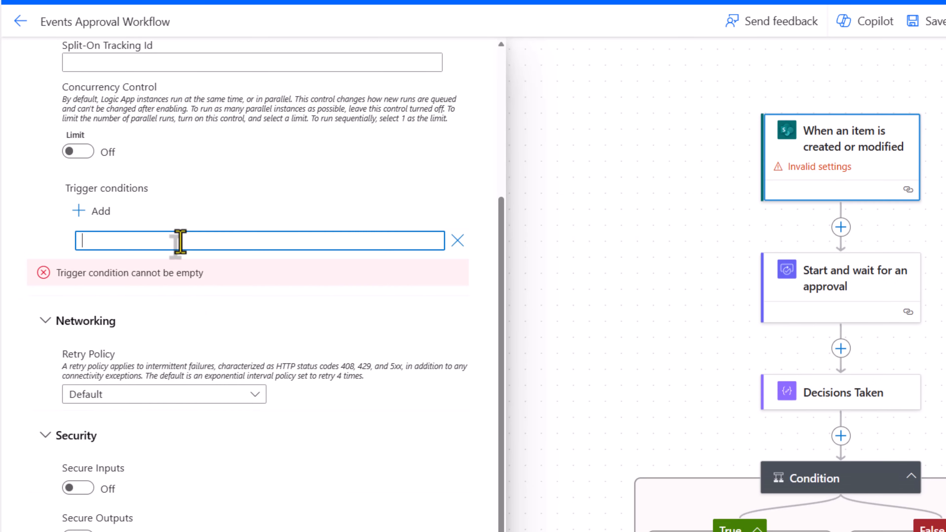
pyautogui.write("@equals(triggerBody()?['Status']?['Value'],'Pending Approval')")
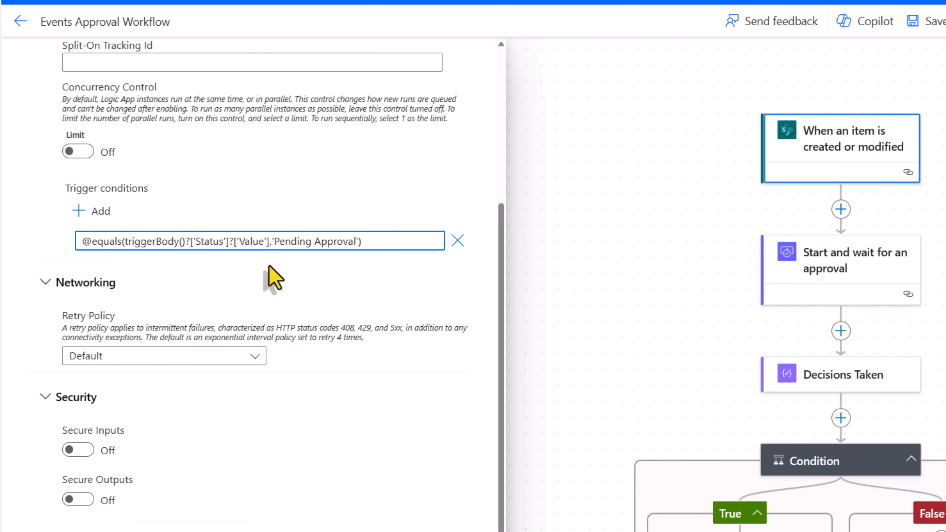
pyautogui.click(274, 278)
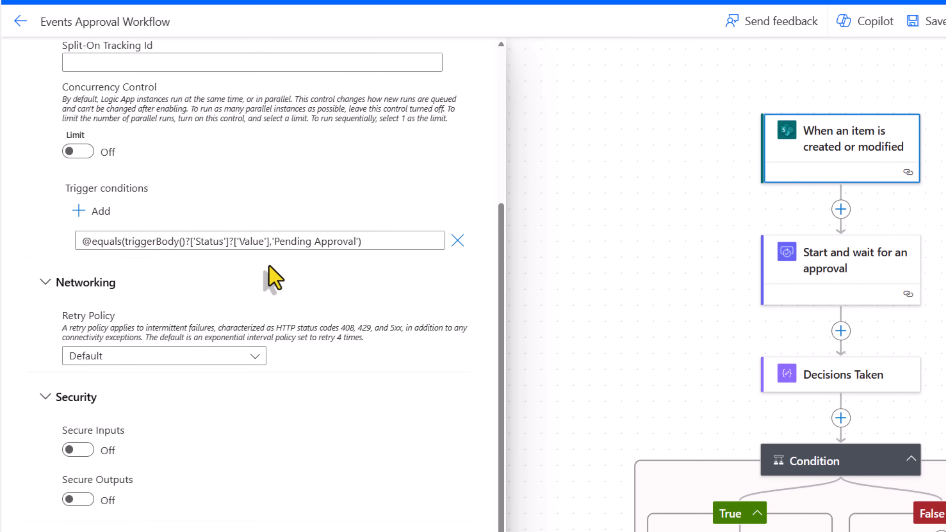
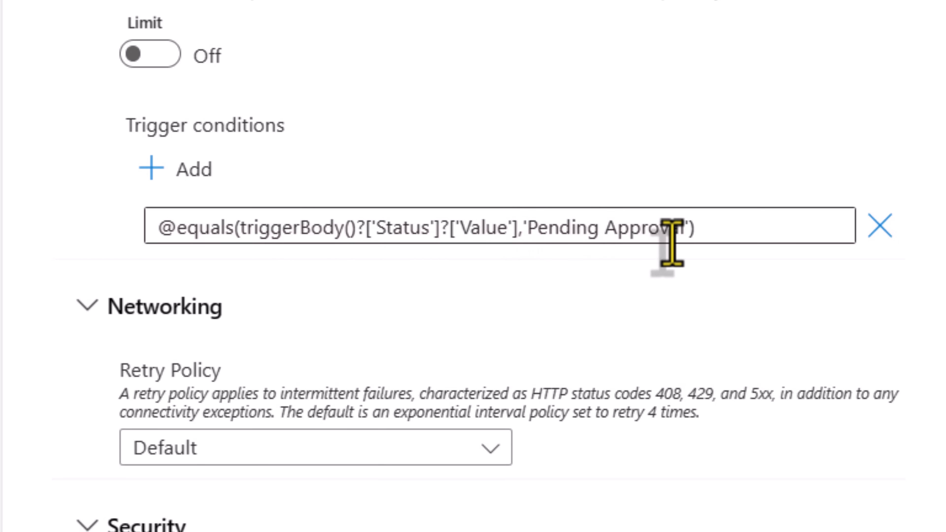
# Step: Examine the Assigned To Claims expression in the Update item action without changing it
pyautogui.click(592, 346)
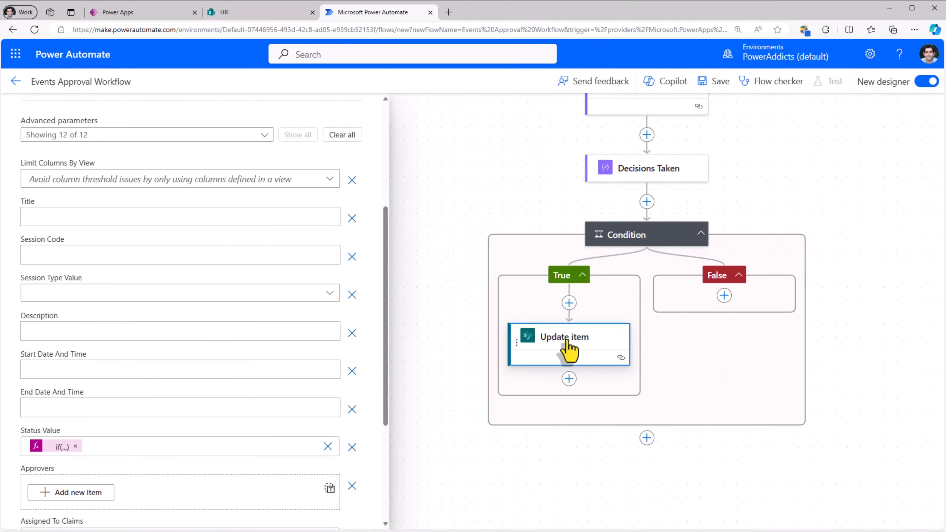
pyautogui.scroll(-5, 194, 372)
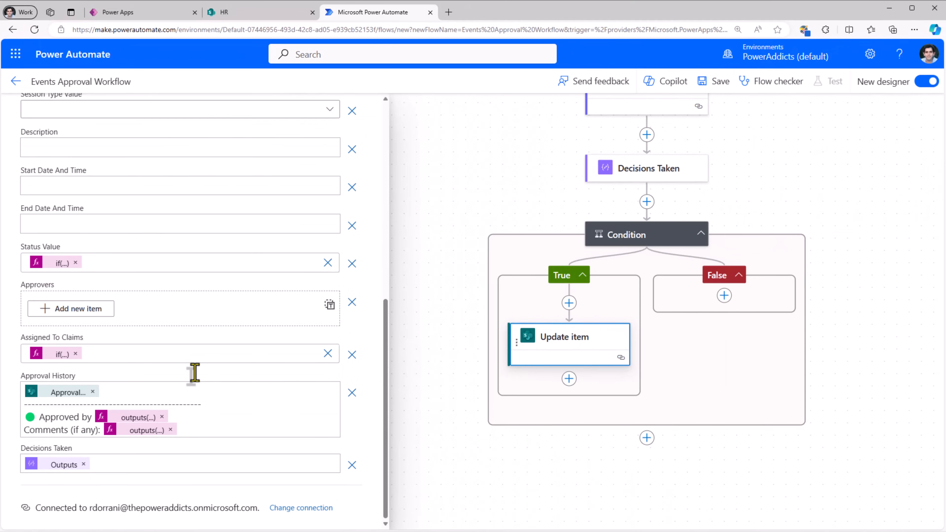
pyautogui.click(51, 357)
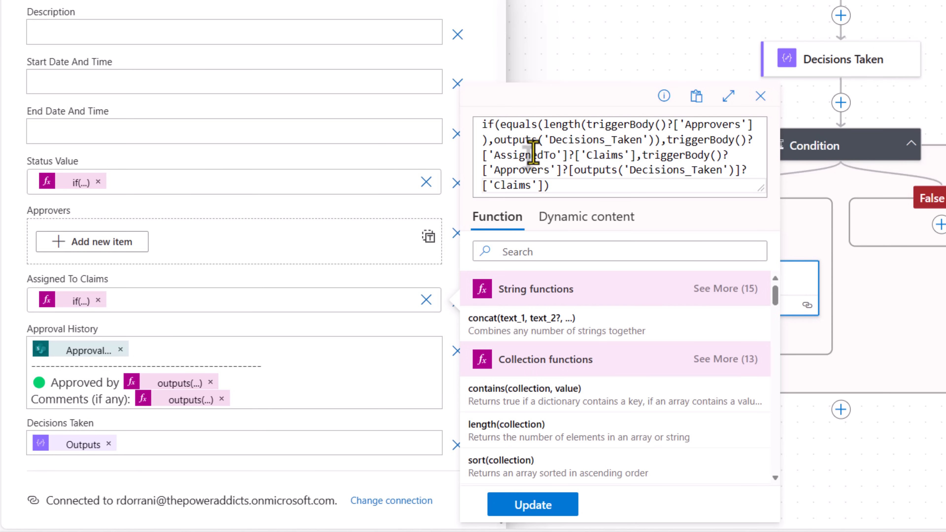
pyautogui.click(761, 96)
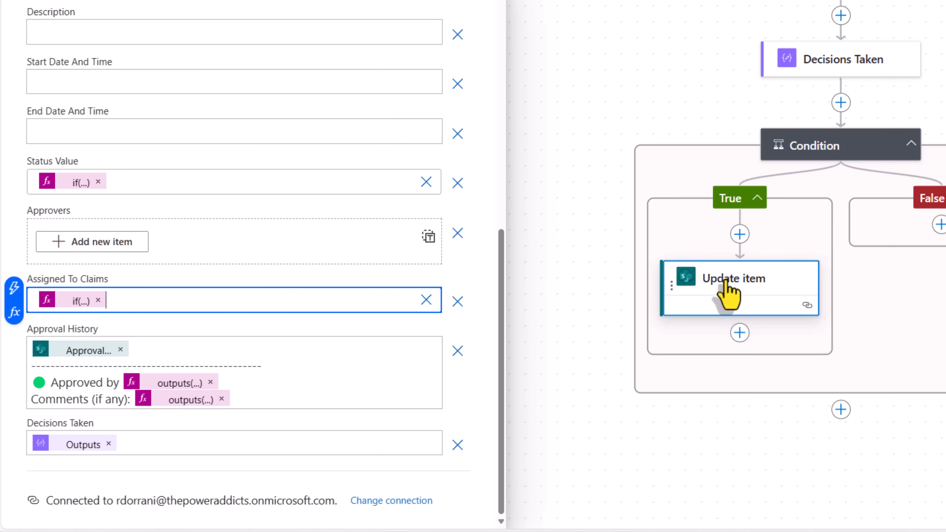
# Step: Add a Control Condition action after Update item in the True branch
pyautogui.scroll(-2, 728, 295)
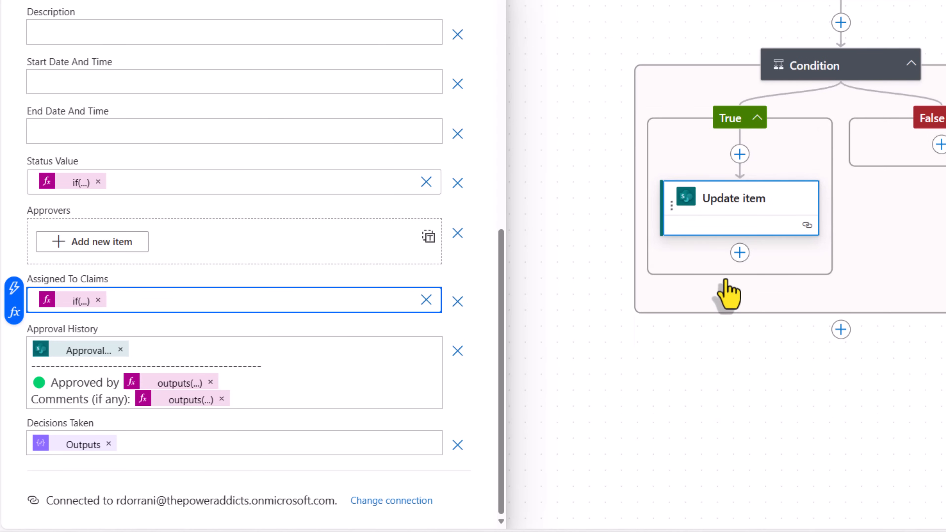
pyautogui.click(739, 253)
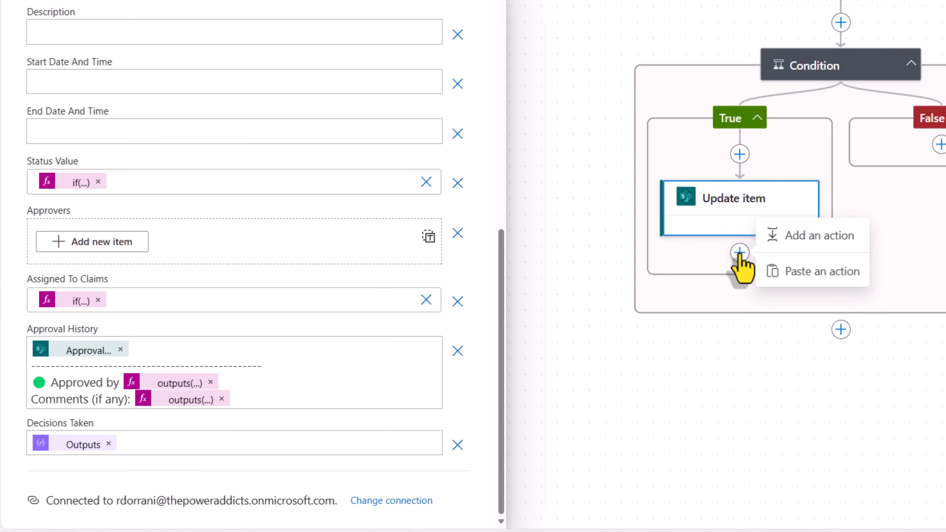
pyautogui.click(806, 237)
pyautogui.write('condition')
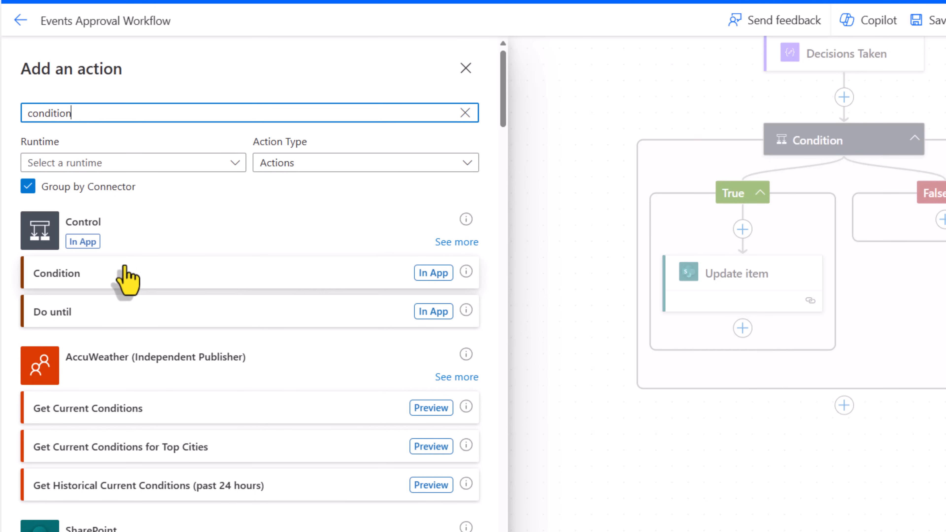
pyautogui.click(123, 277)
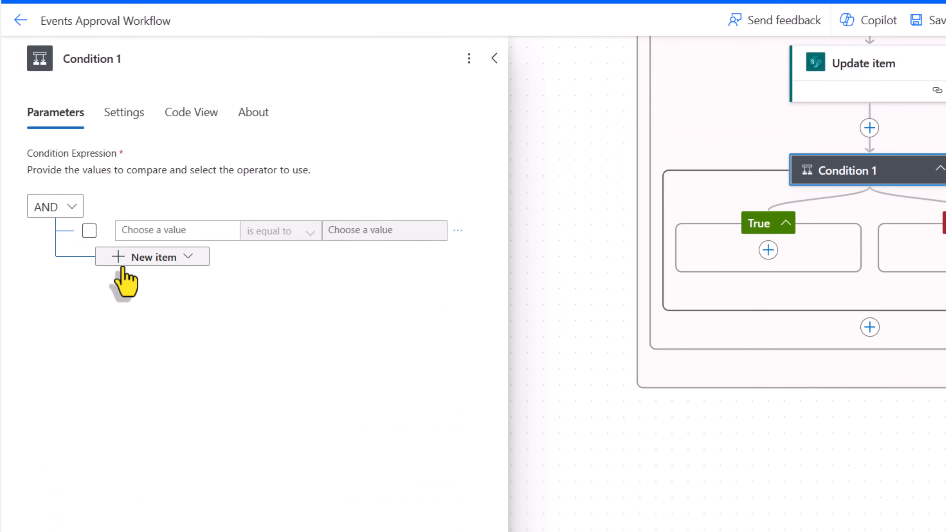
# Step: Set Condition 1's first value to the expression equals(length(body('Update_item')?['Approvers']),outputs('Decisions_Taken'))
pyautogui.click(198, 231)
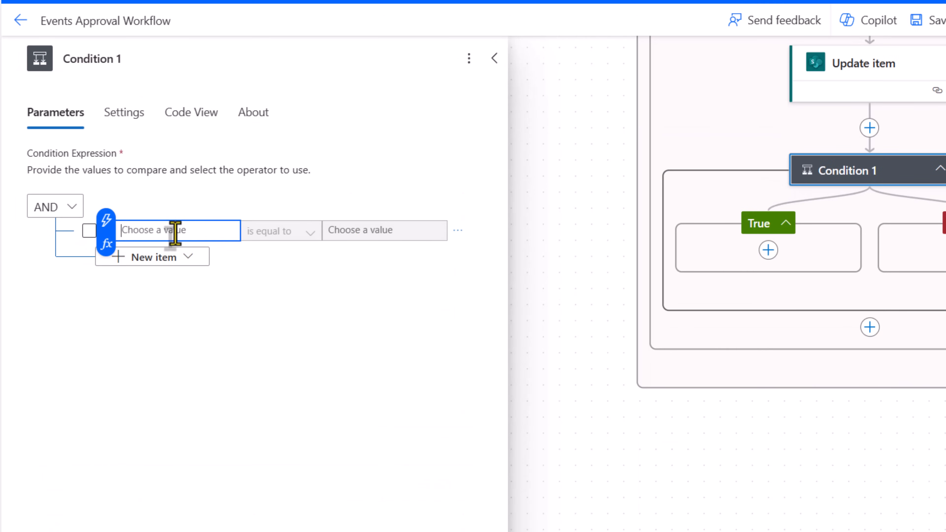
pyautogui.click(106, 244)
pyautogui.write('equals(lenght')
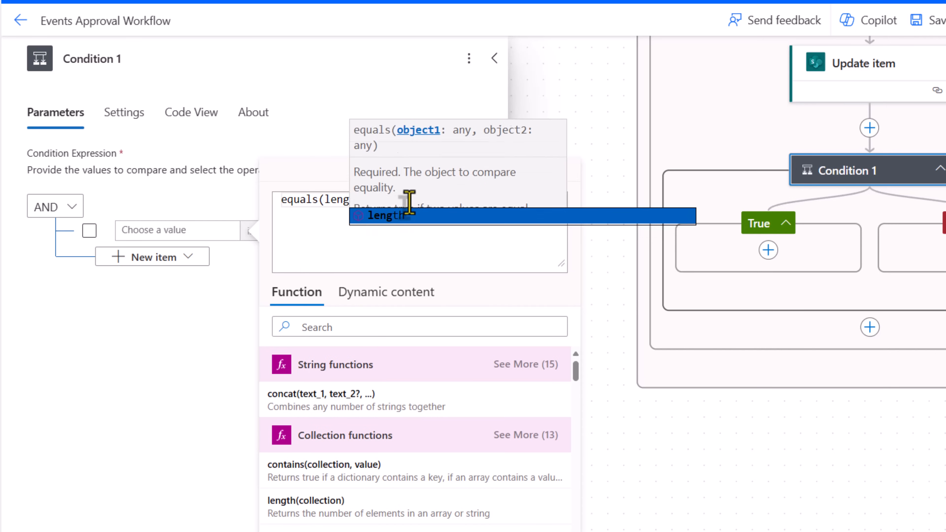
pyautogui.click(399, 216)
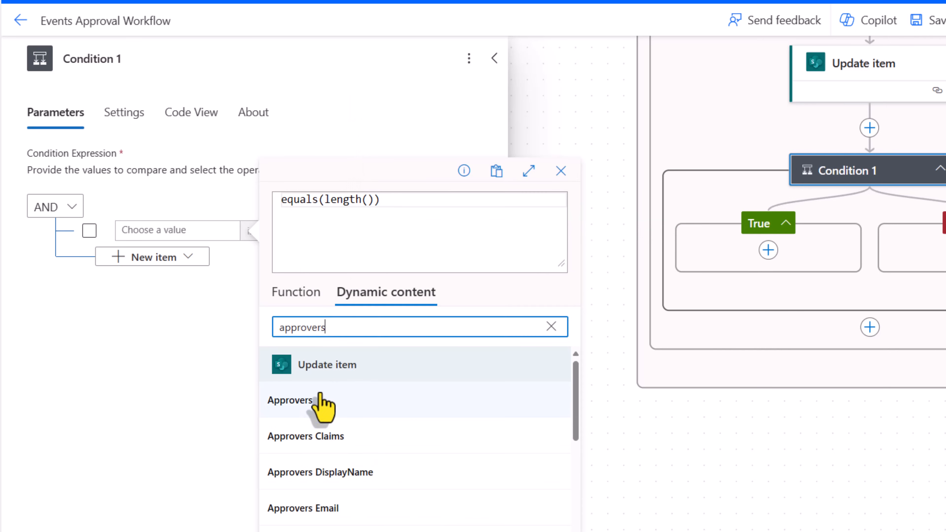
pyautogui.click(323, 401)
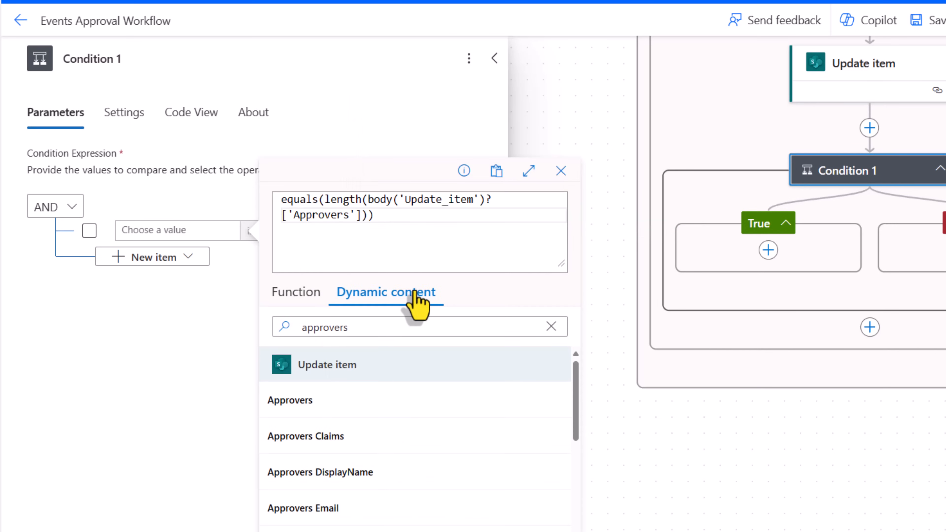
pyautogui.write(',')
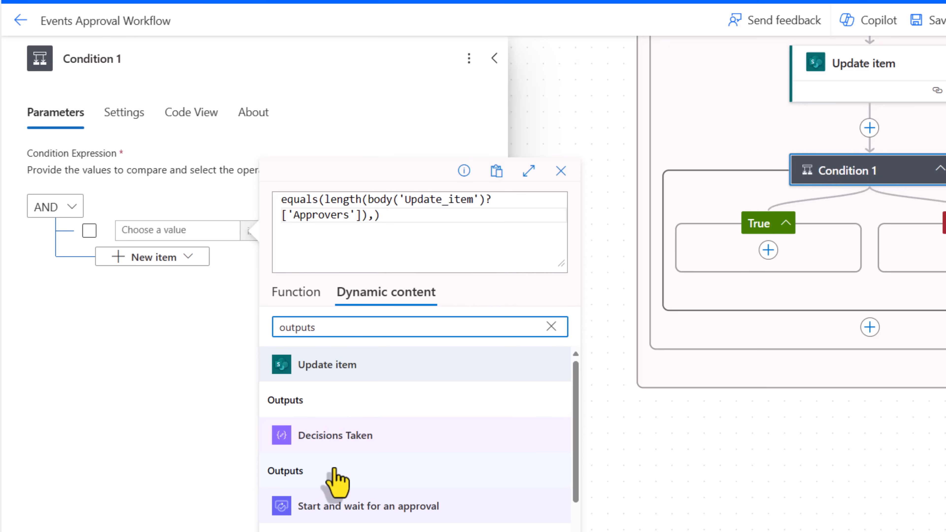
pyautogui.click(334, 470)
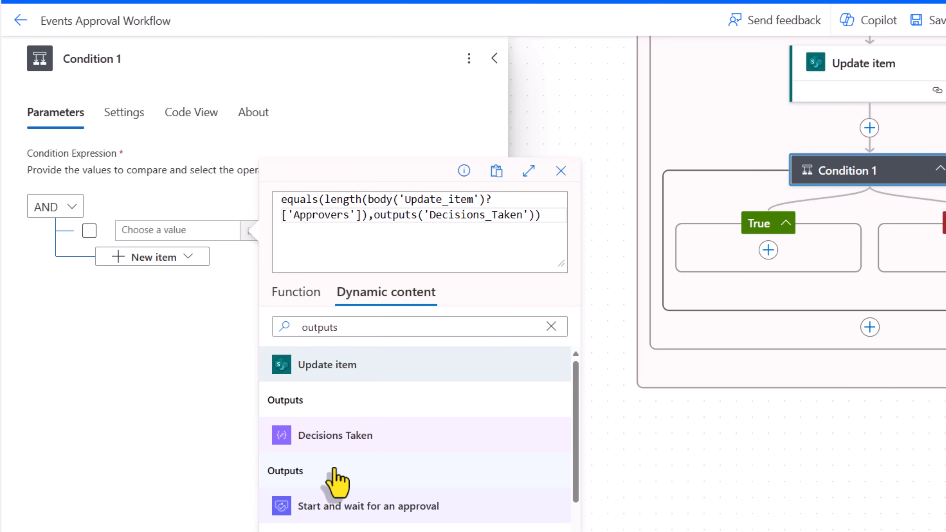
pyautogui.click(337, 508)
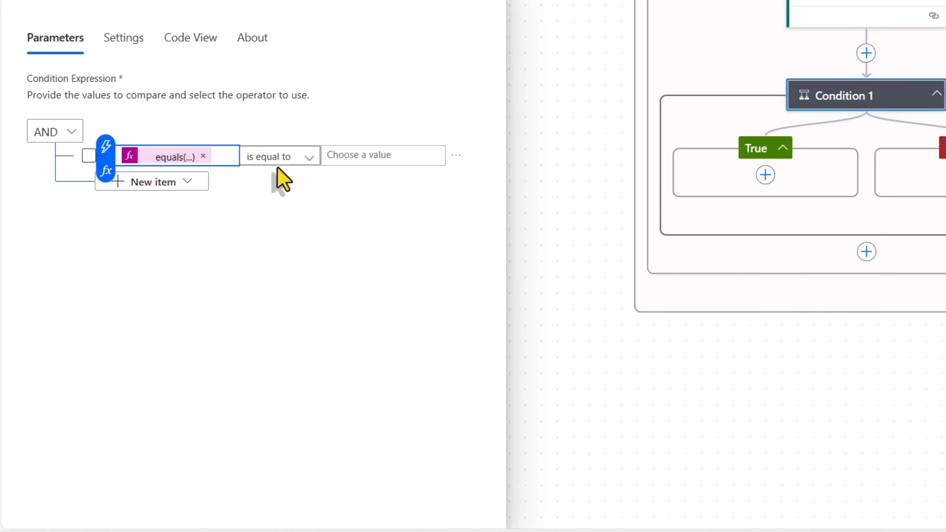
# Step: Set Condition 1's comparison value to the expression true, keeping the is equal to operator
pyautogui.click(341, 155)
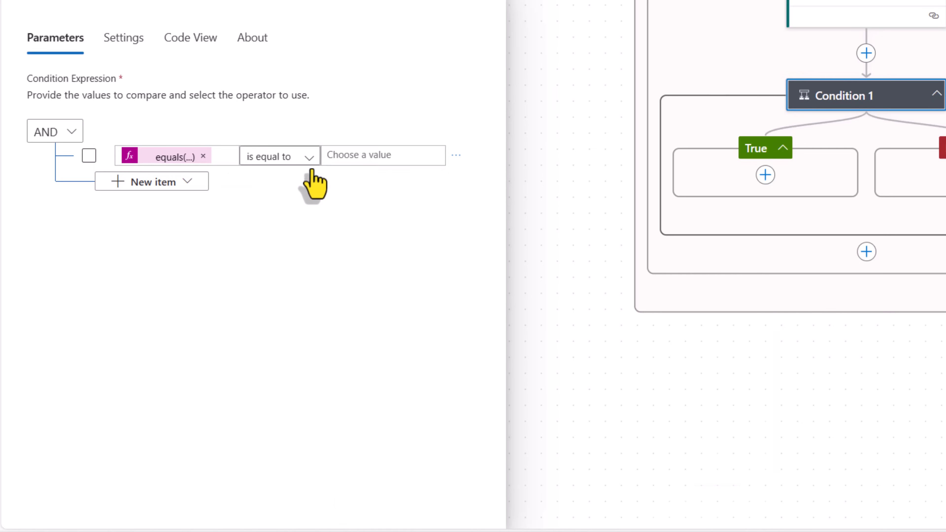
pyautogui.click(313, 170)
pyautogui.write('true')
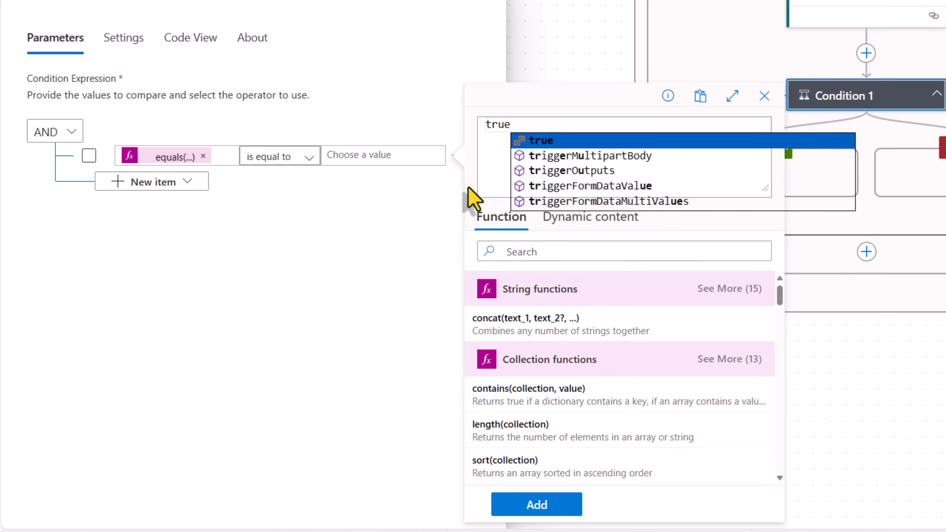
pyautogui.click(530, 142)
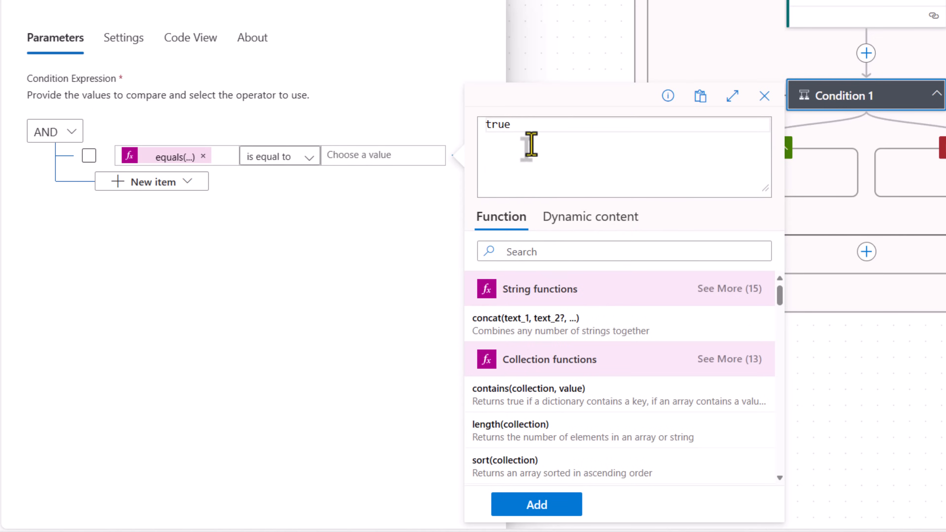
pyautogui.click(547, 504)
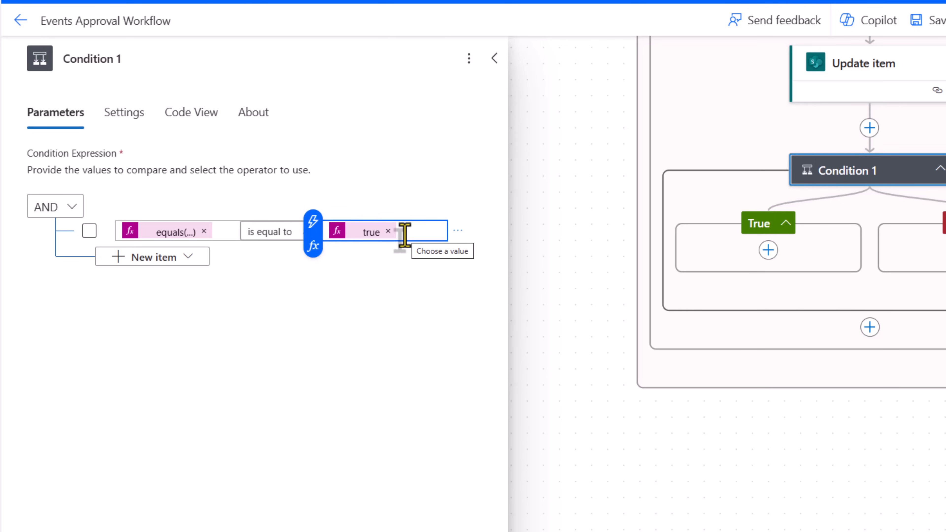
# Step: Add a Send an HTTP request to SharePoint action in the True branch of Condition 1
pyautogui.click(753, 243)
pyautogui.click(768, 250)
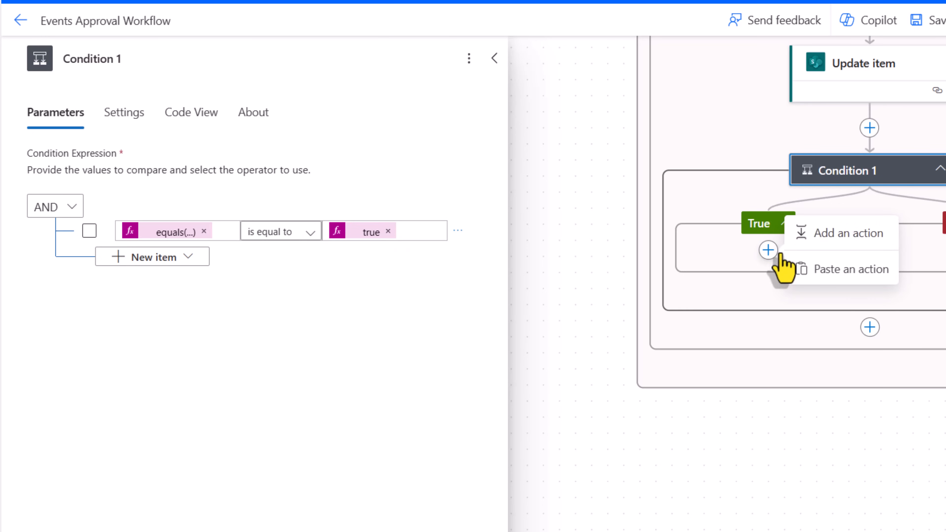
pyautogui.click(822, 238)
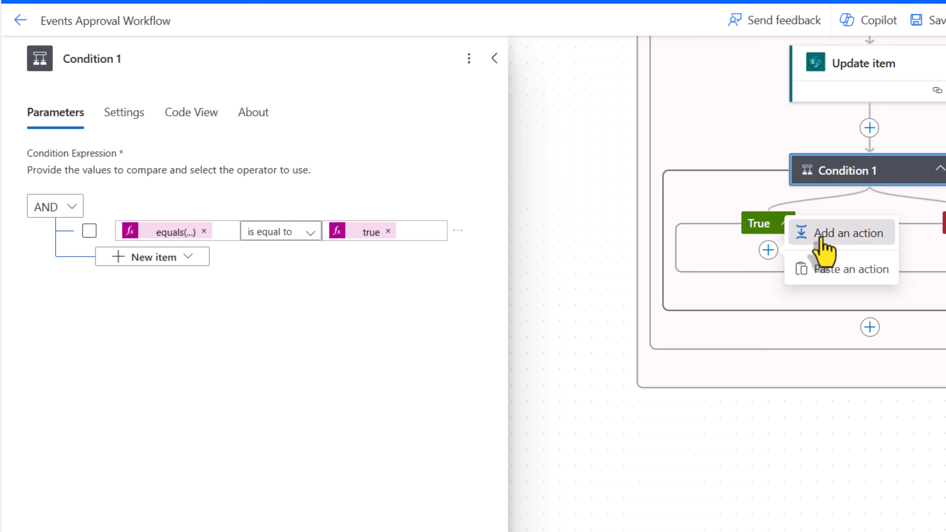
pyautogui.write('send an http')
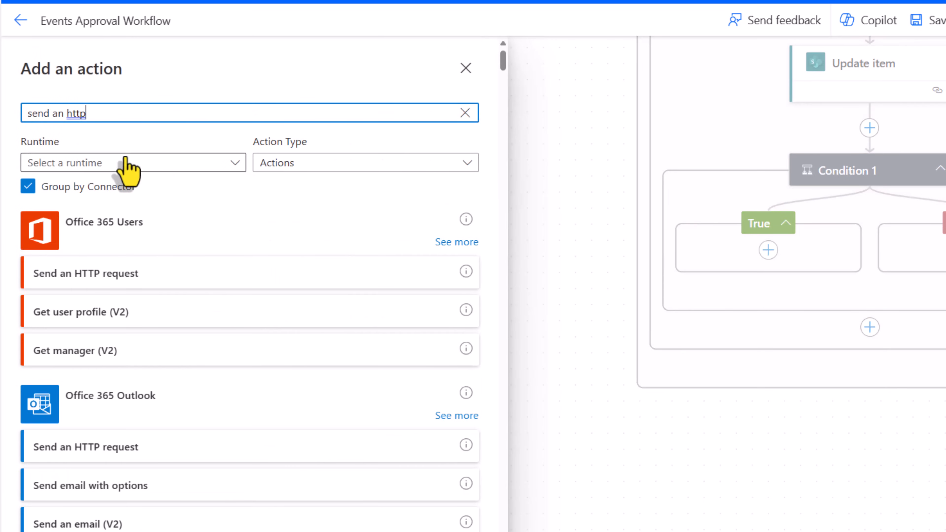
pyautogui.scroll(-8, 165, 249)
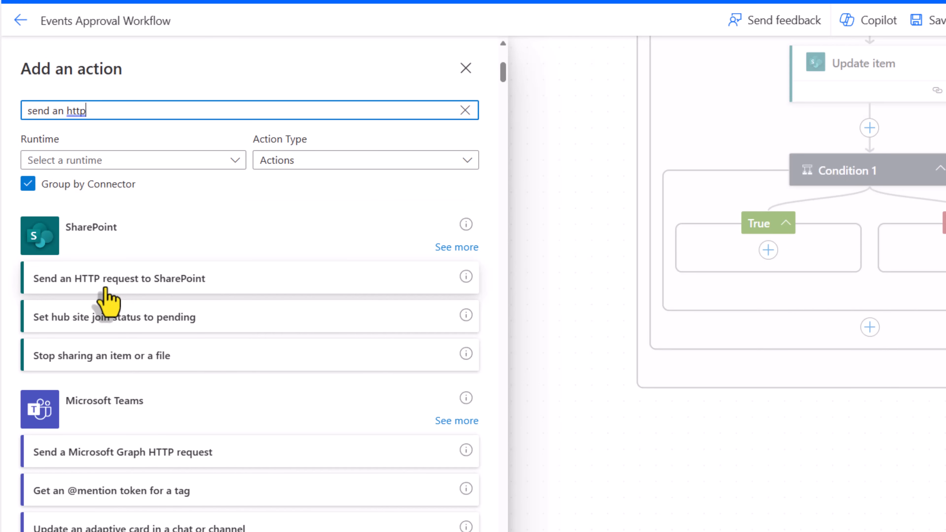
pyautogui.click(137, 286)
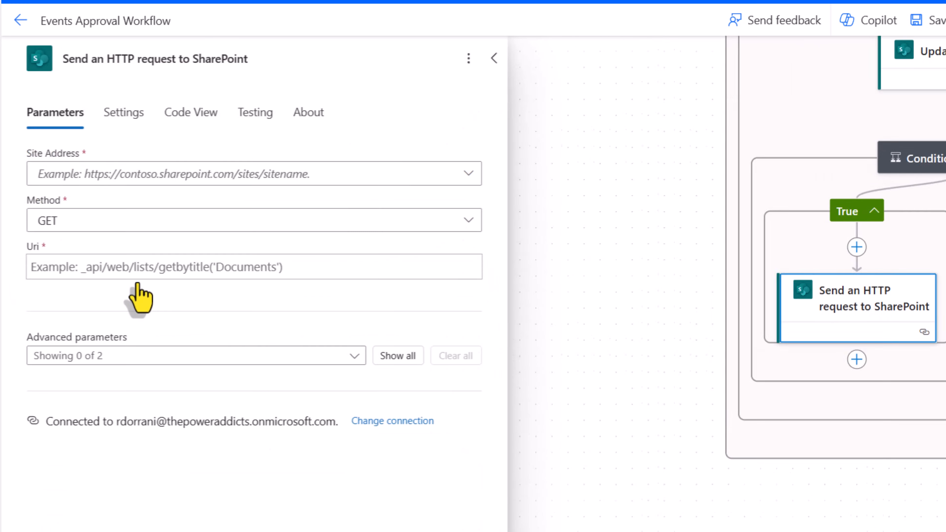
# Step: Set the HTTP request's site address to the HR site ending in /sites/HR and its method to POST
pyautogui.click(201, 174)
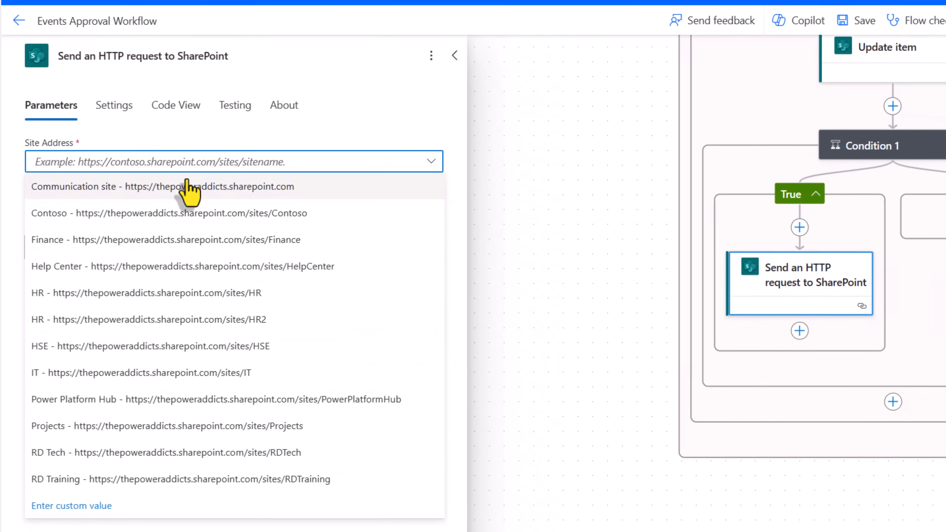
pyautogui.click(114, 292)
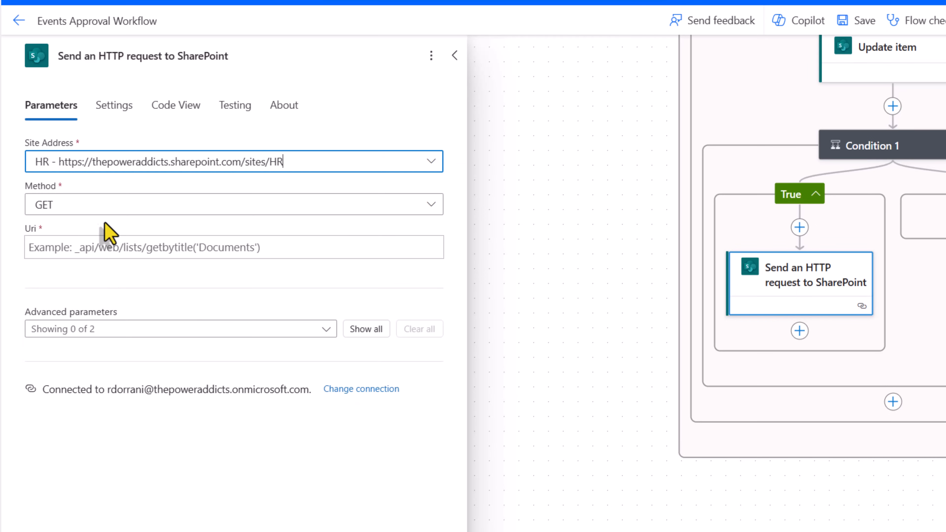
pyautogui.click(93, 209)
pyautogui.click(74, 308)
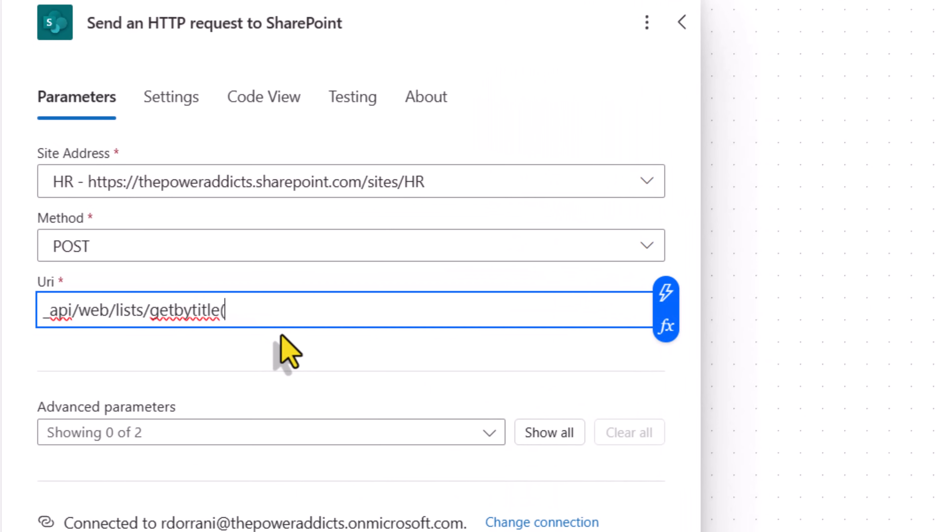
# Step: Enter the Uri _api/web/lists/getbytitle('Events Info')/items(ID), using the ID from the When an item is created or modified trigger
pyautogui.write(")'")
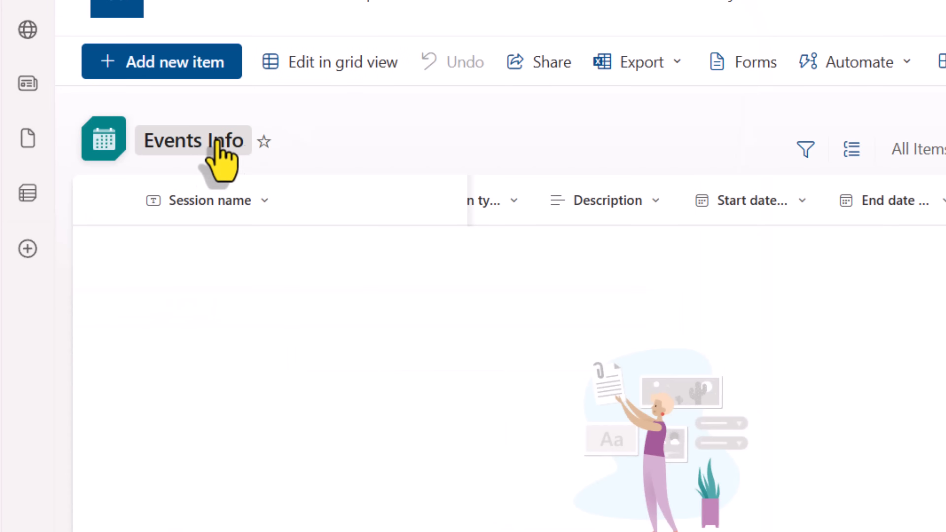
pyautogui.click(208, 147)
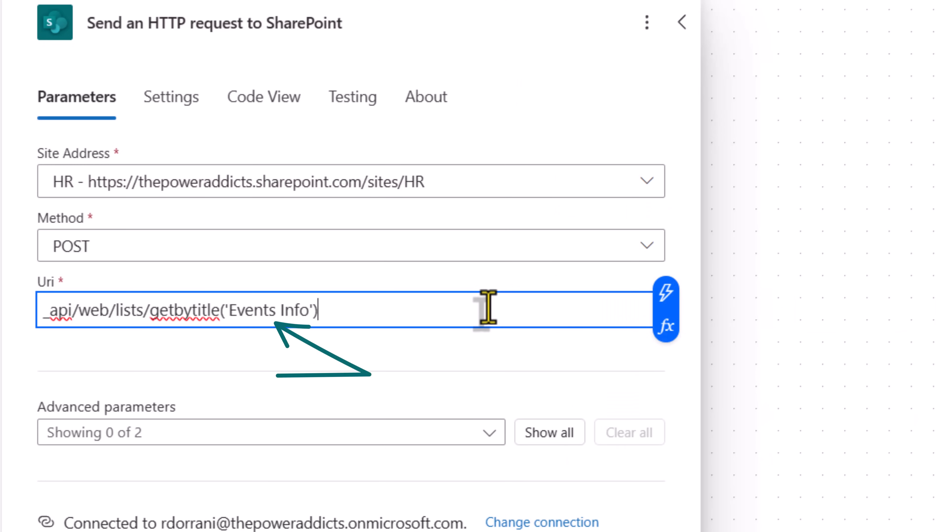
pyautogui.write('/items')
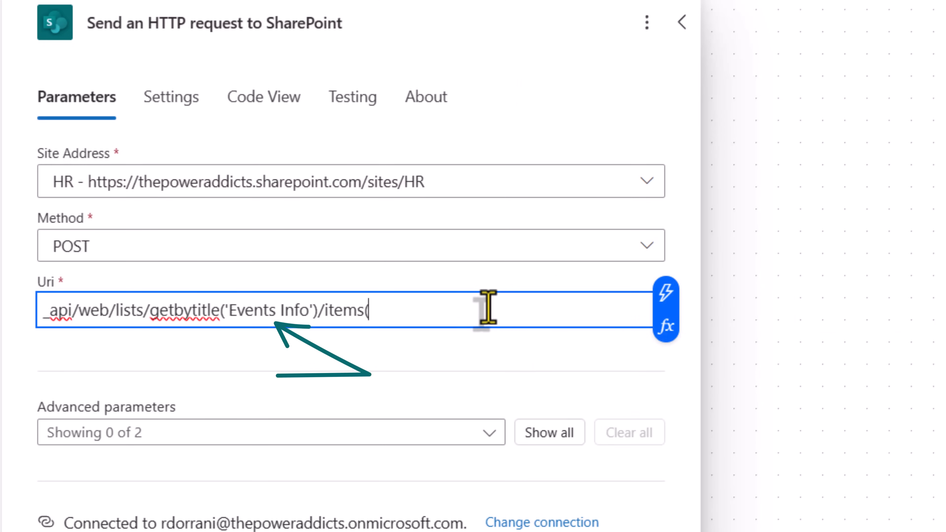
pyautogui.write('()')
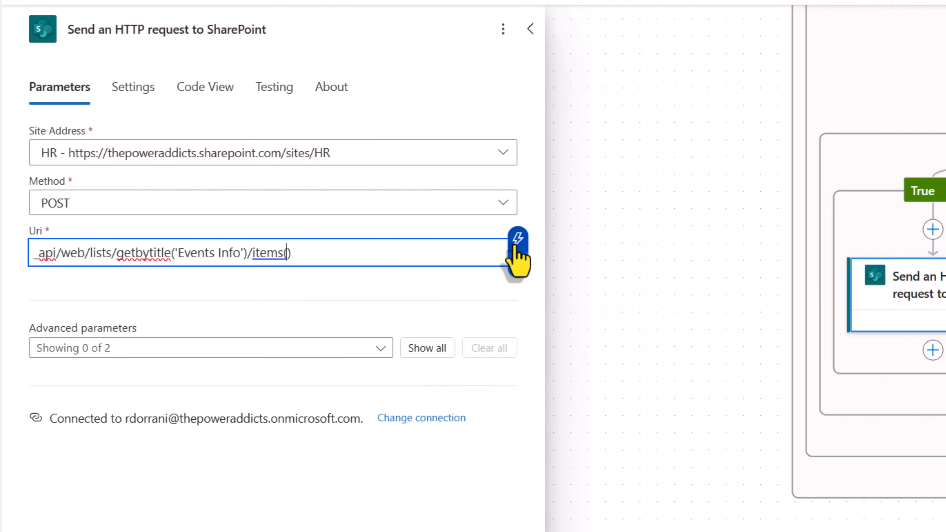
pyautogui.click(515, 246)
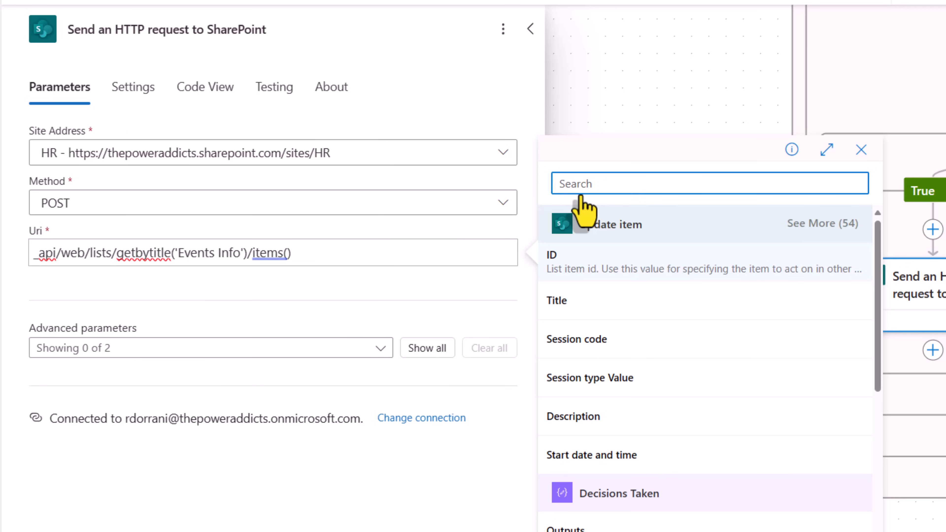
pyautogui.write('id')
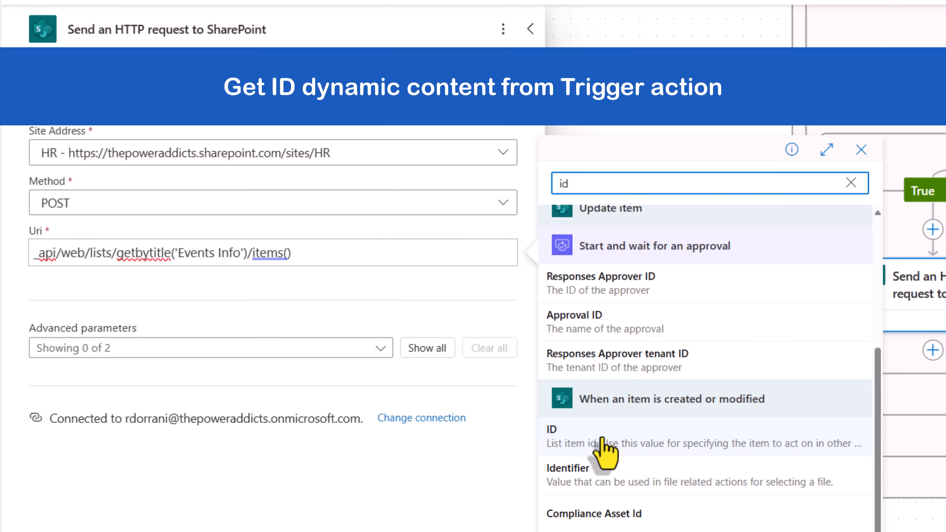
pyautogui.click(602, 439)
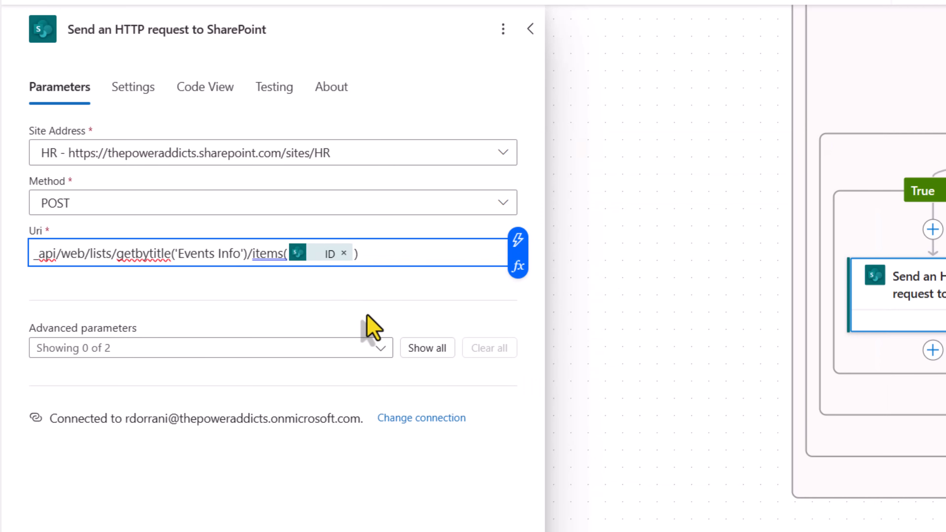
# Step: Show all advanced parameters and add headers Content-Type and Accept as application/json;odata=verbose, IF-MATCH as *, and X-HTTP-Method as MERGE
pyautogui.click(425, 353)
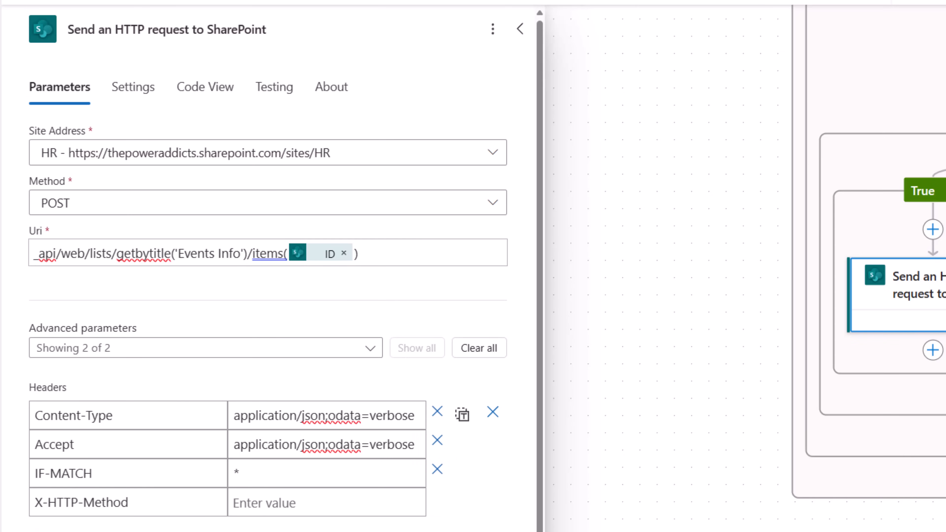
pyautogui.click(283, 499)
pyautogui.write('MERGE')
# Step: Enter the request body JSON { "__metadata": { "type": "SP.Data.Events Info" } }
pyautogui.scroll(-3, 239, 328)
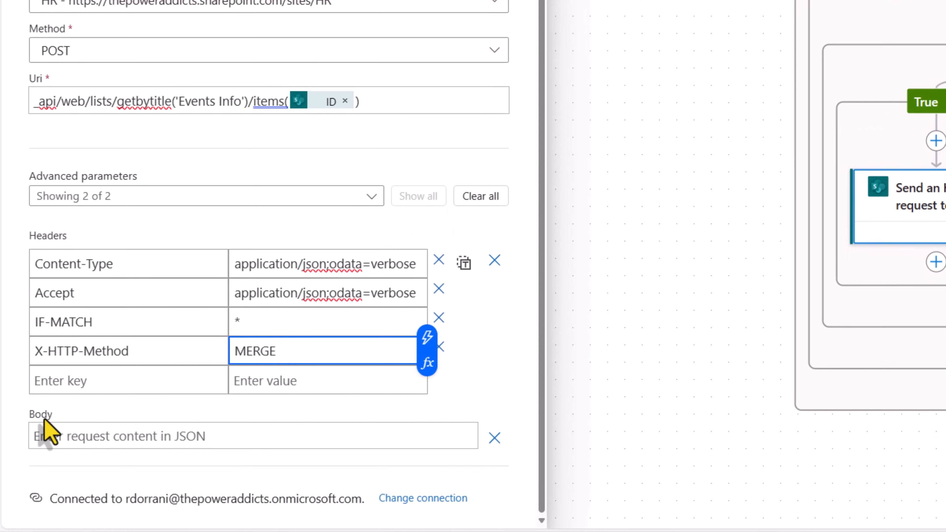
pyautogui.click(75, 442)
pyautogui.write('{ "__metadata": { "type": "" } }')
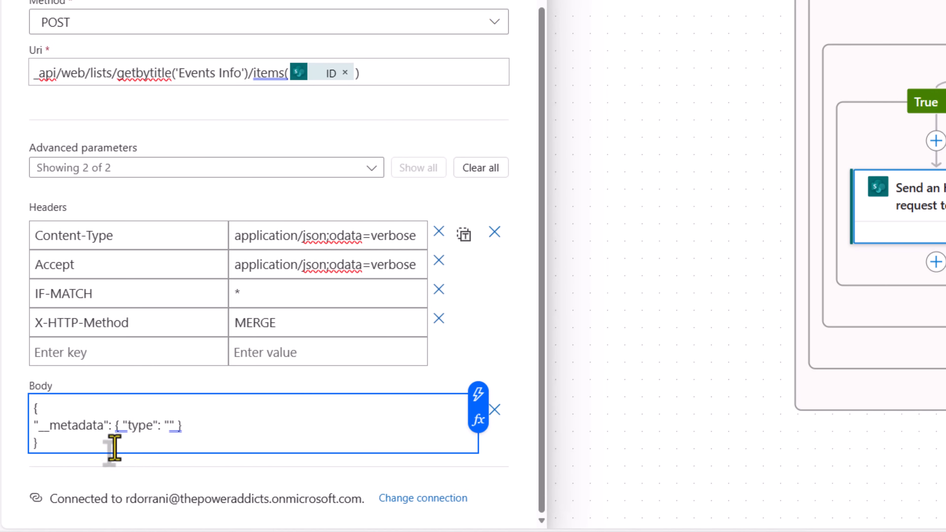
pyautogui.write('SP.D')
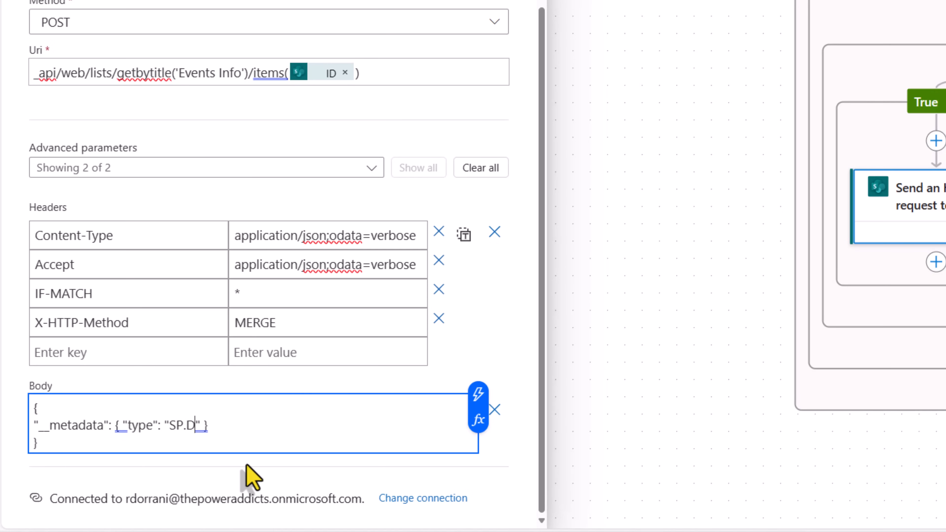
pyautogui.write('ata')
pyautogui.write('.')
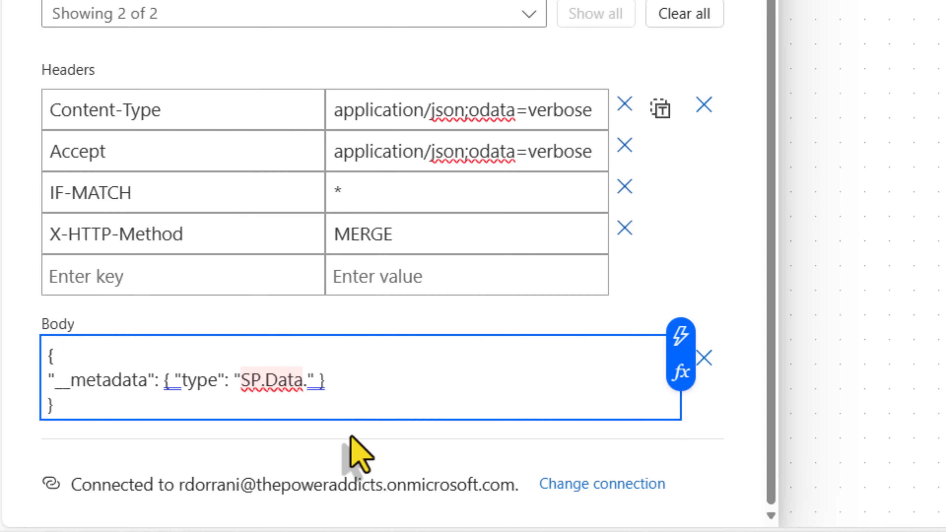
pyautogui.write('Events Info')
# Step: Replace the space in the body's metadata type with _x0020_ so it reads SP.Data.Events_x0020_Info
pyautogui.click(363, 380)
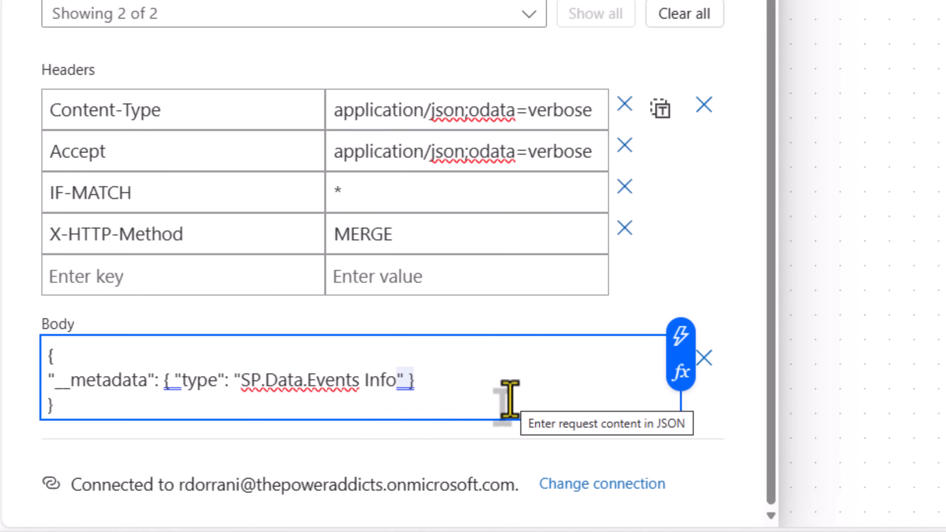
pyautogui.press('BackSpace')
pyautogui.write('_')
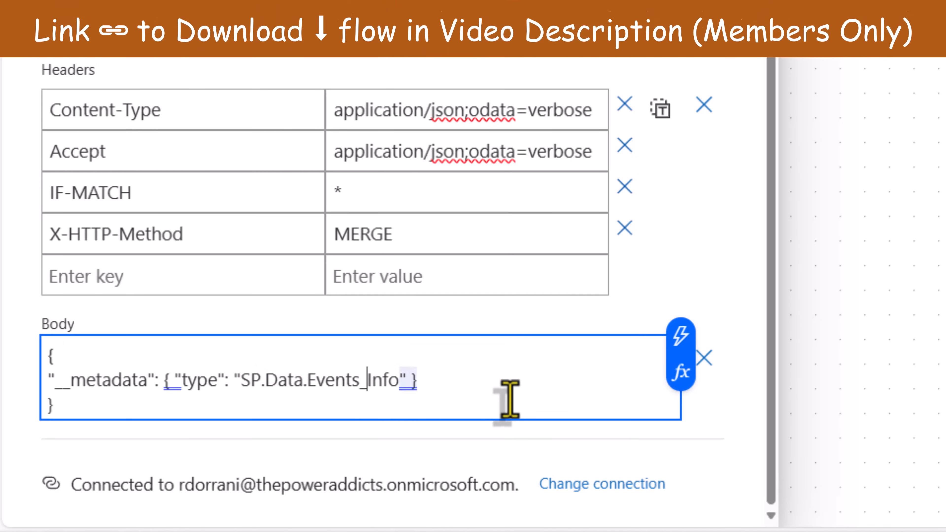
pyautogui.write('x0020')
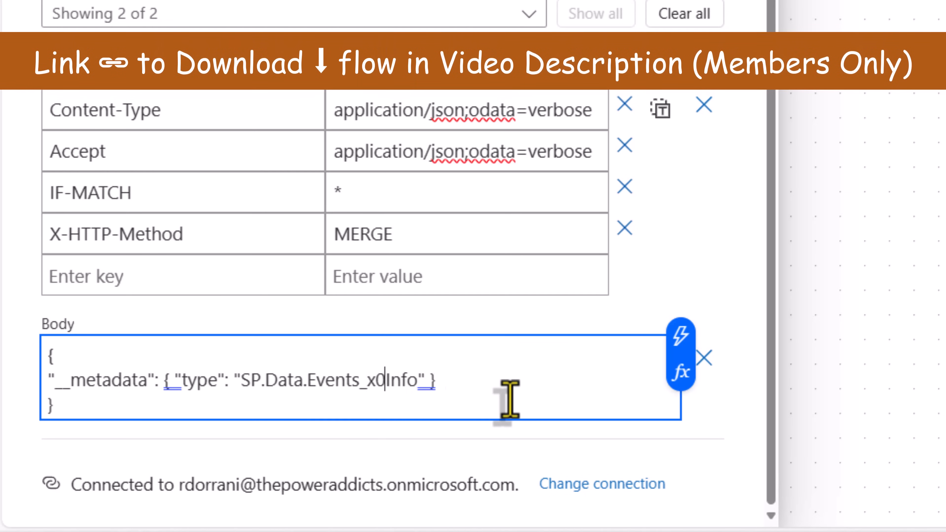
pyautogui.write('_')
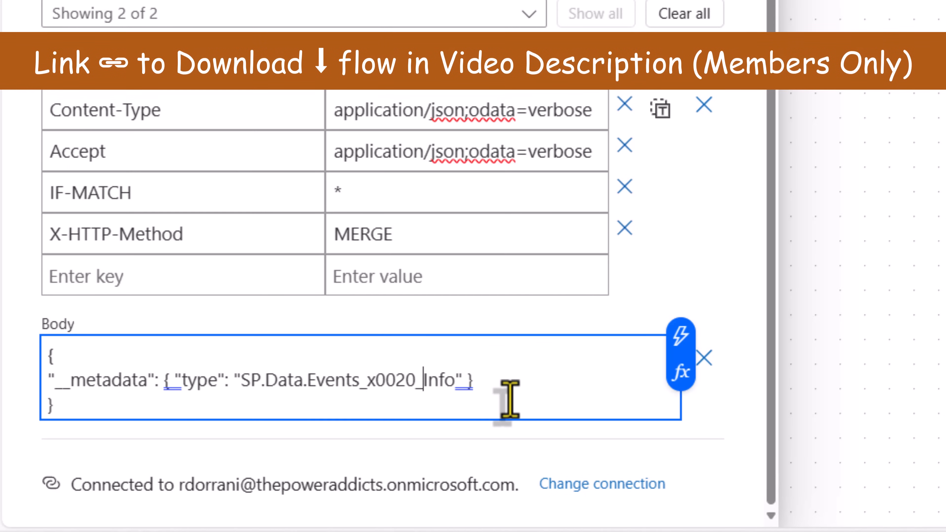
# Step: Complete the body's metadata type as SP.Data.Events_x0020_InfoListItem and add a comma and a new line after the metadata entry
pyautogui.click(453, 380)
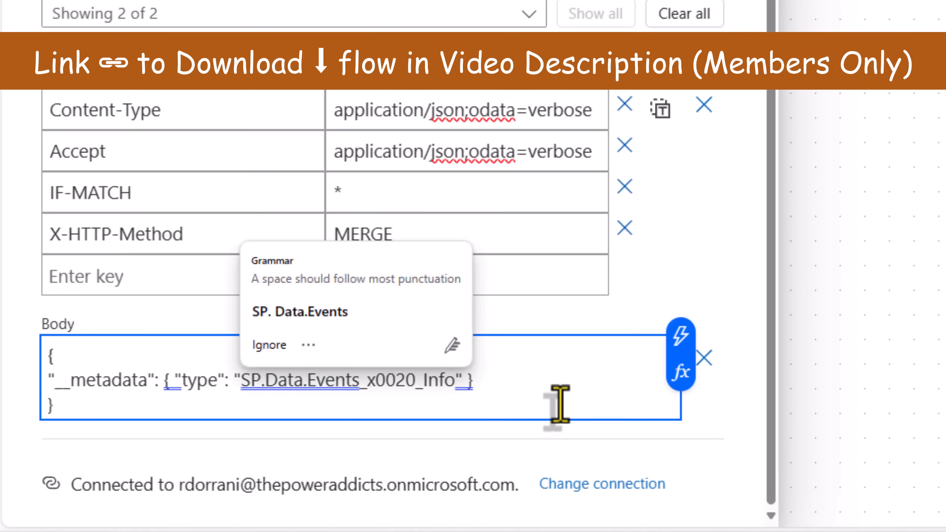
pyautogui.write('ListItem')
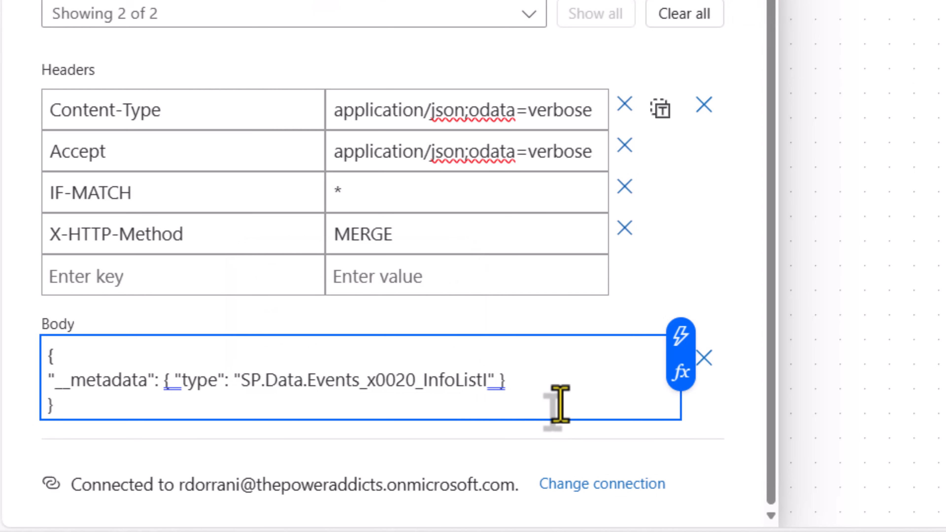
pyautogui.click(559, 382)
pyautogui.write(',')
pyautogui.press('Return')
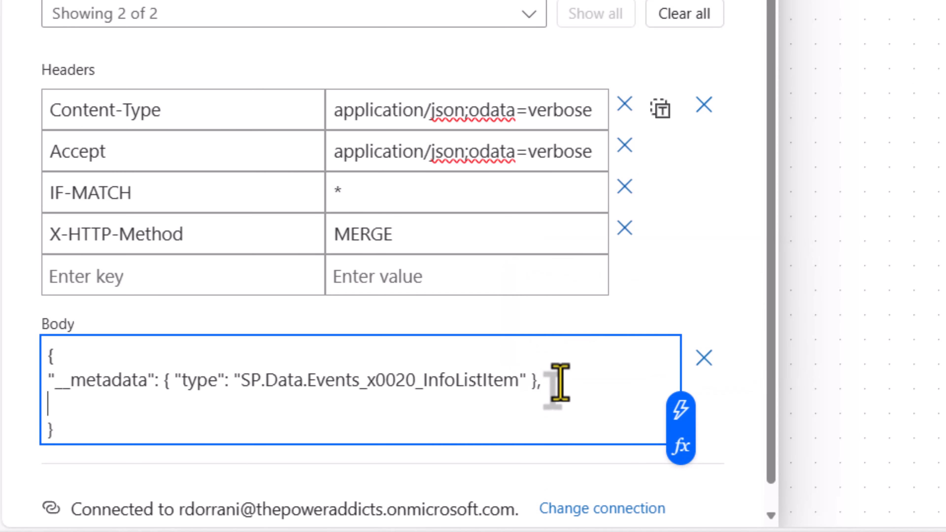
# Step: In the SharePoint Events Info list, sort Assigned To from A to Z and copy its internal name AssignedTo from the URL
pyautogui.click(242, 14)
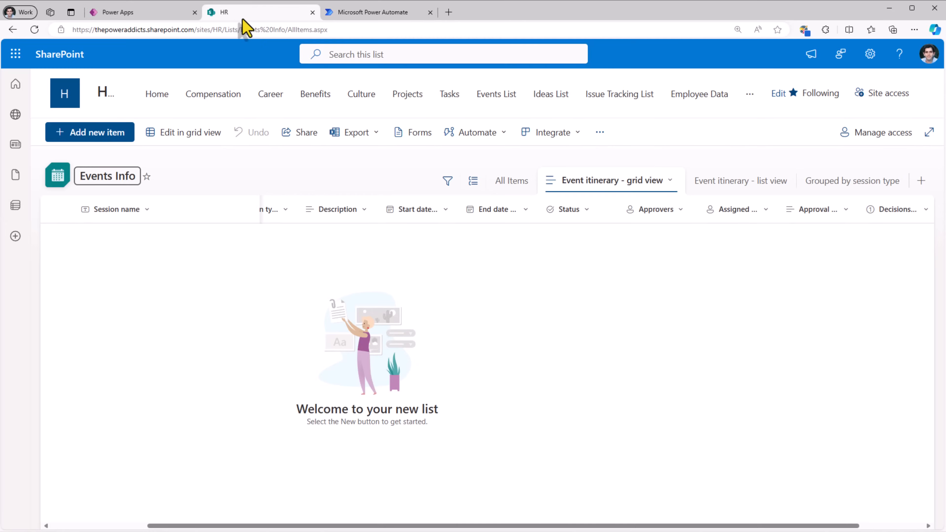
pyautogui.click(740, 209)
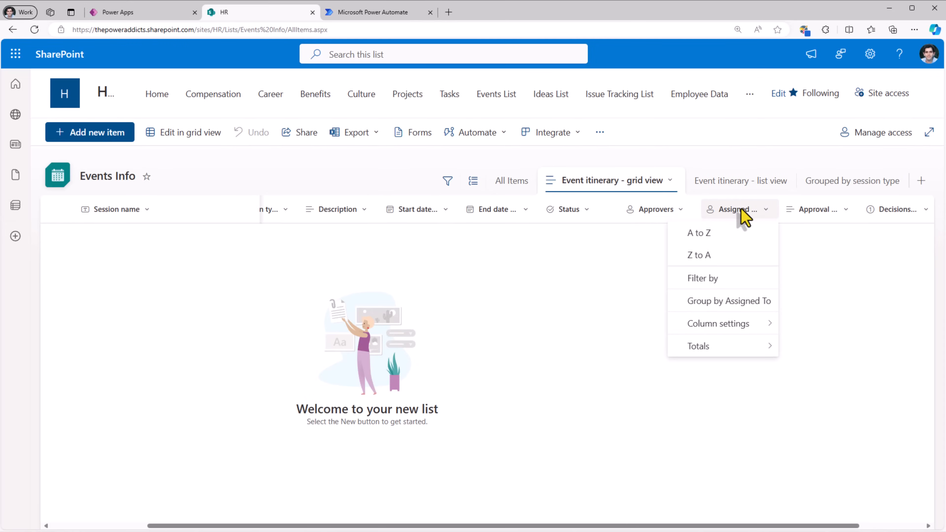
pyautogui.click(709, 233)
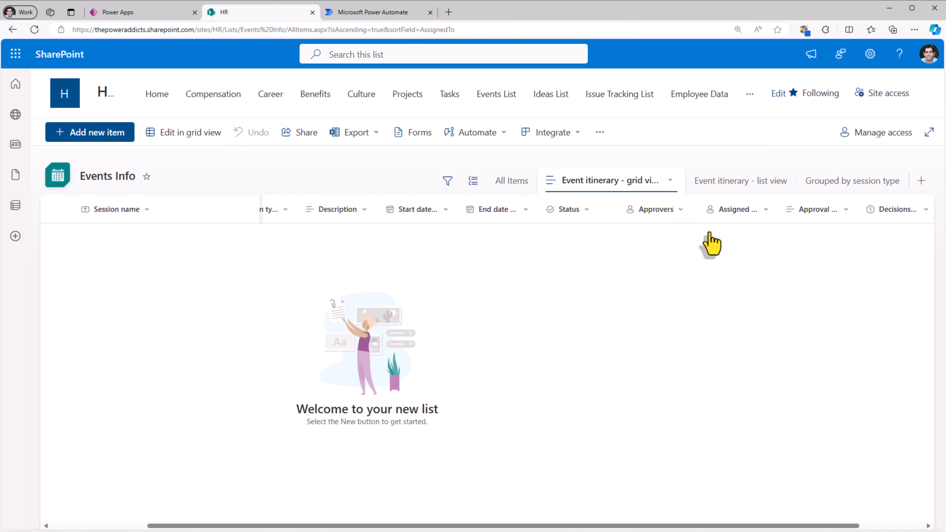
pyautogui.doubleClick(431, 30)
pyautogui.hotkey('ctrl', 'c')
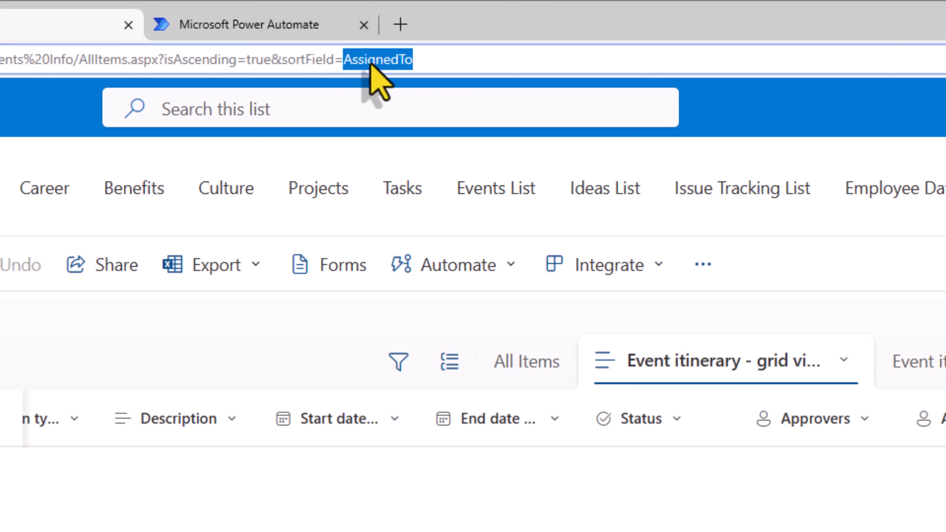
# Step: Back in Power Automate, add the line "AssignedToId":"-1" to the HTTP request body using the copied column name
pyautogui.click(279, 29)
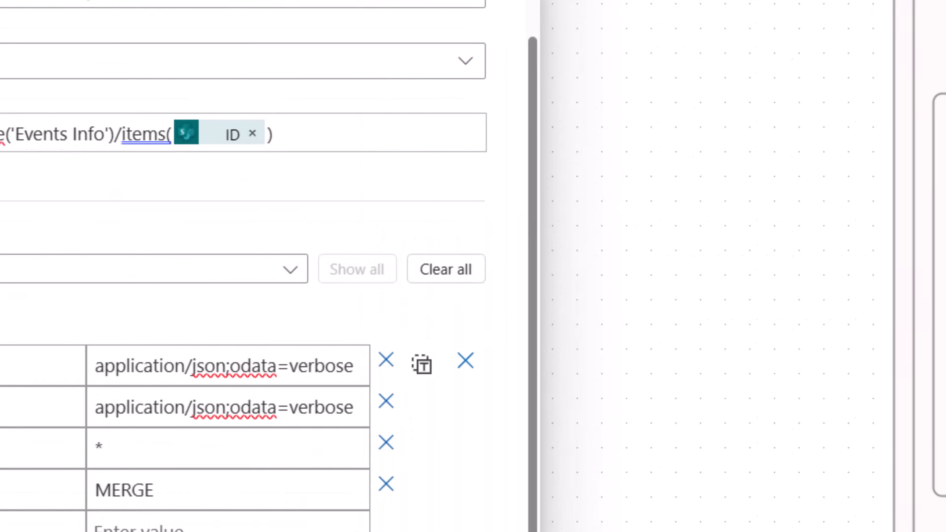
pyautogui.hotkey('ctrl', 'v')
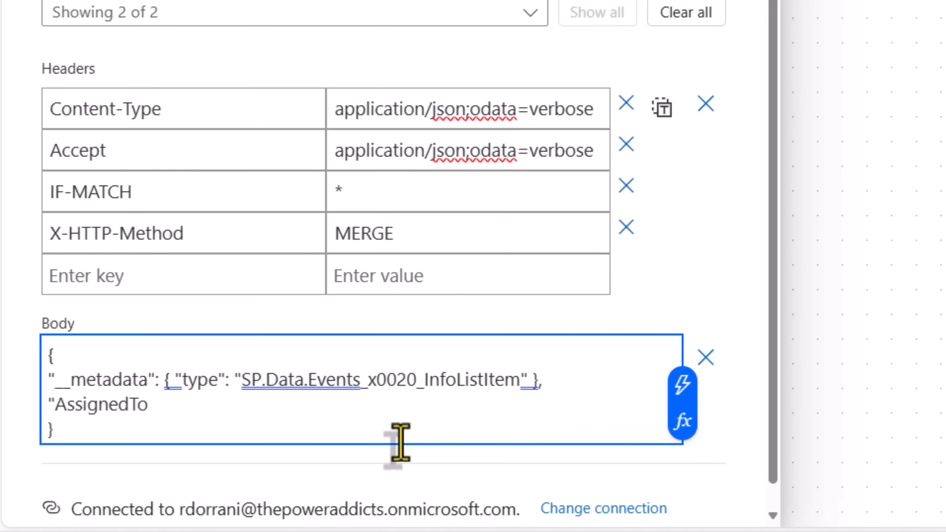
pyautogui.write('Id":"-1')
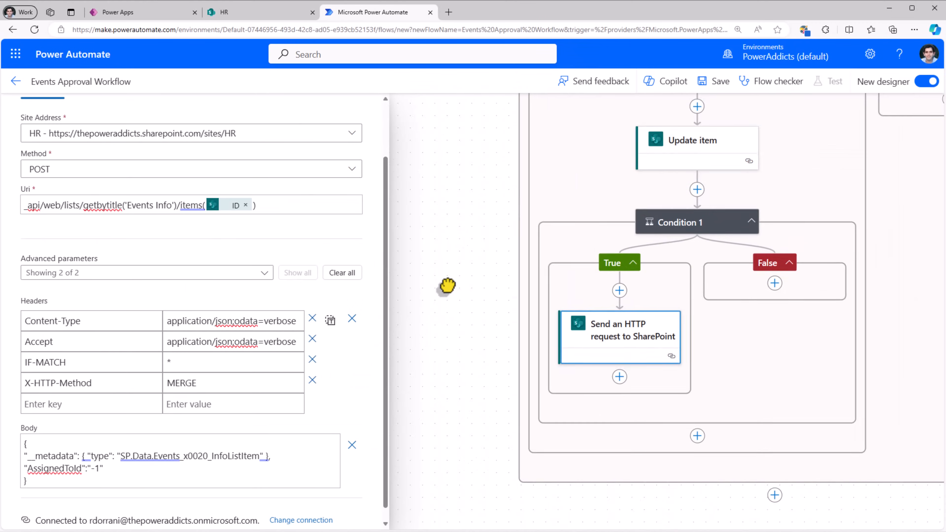
# Step: Copy the Update item action and paste it into the False branch of the outer Condition
pyautogui.moveTo(447, 285); pyautogui.dragTo(398, 349)
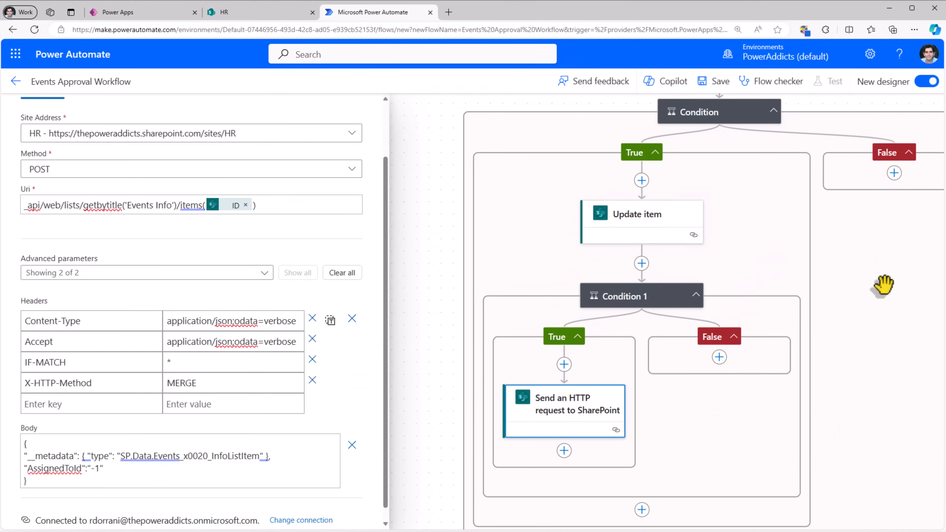
pyautogui.moveTo(887, 285); pyautogui.dragTo(802, 313)
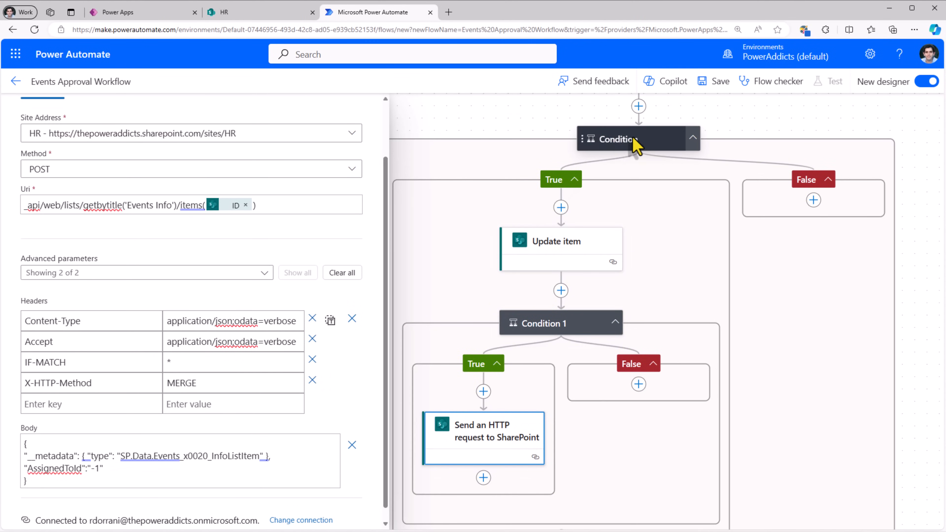
pyautogui.click(588, 148)
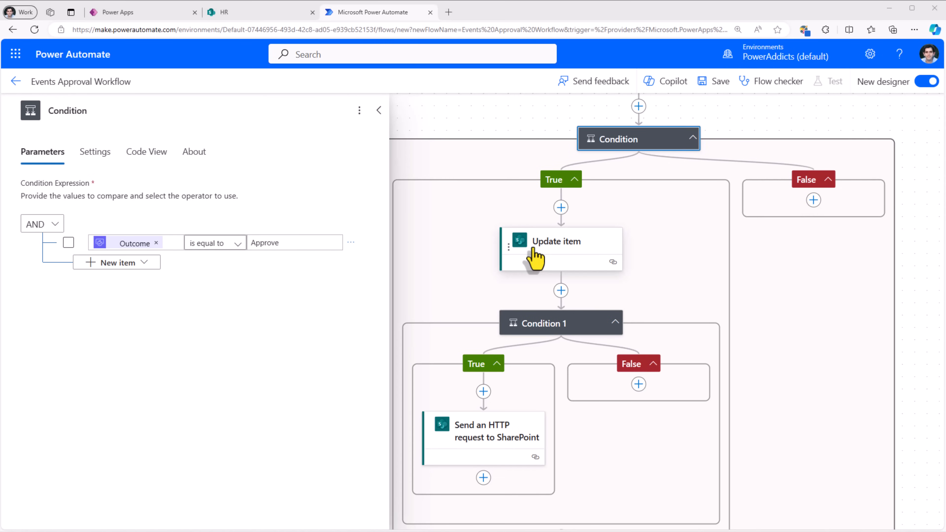
pyautogui.click(548, 249)
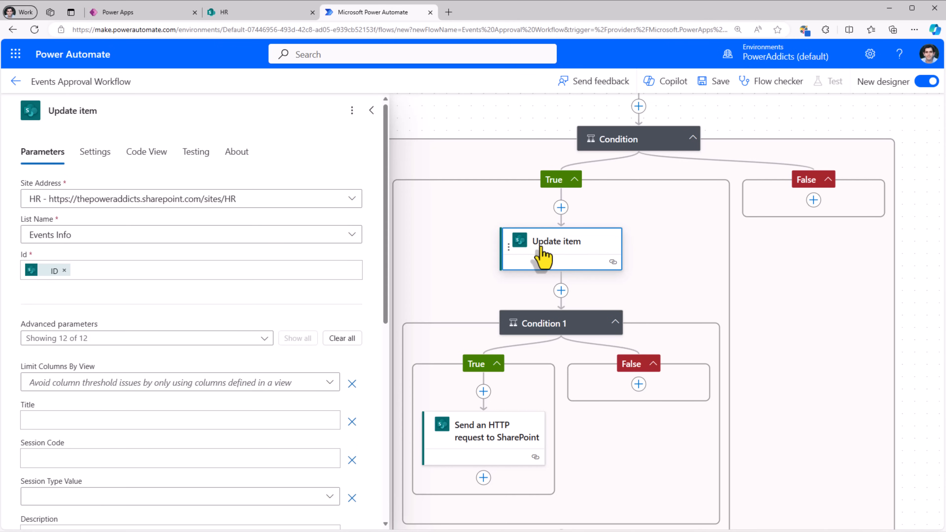
pyautogui.rightClick(542, 249)
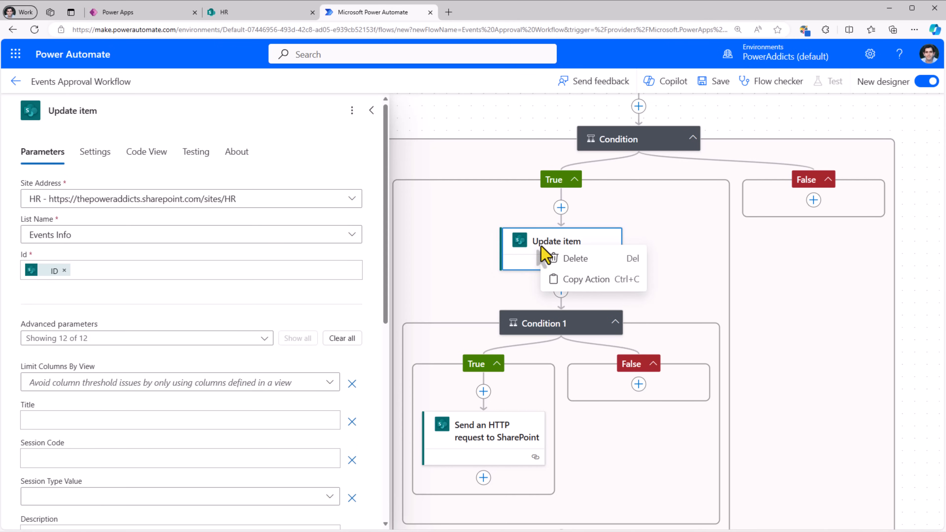
pyautogui.click(576, 281)
pyautogui.click(813, 201)
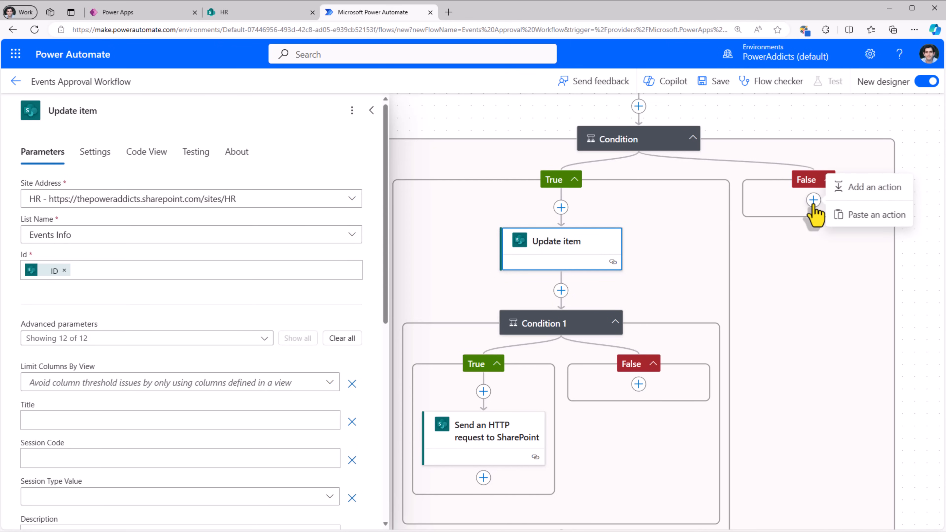
pyautogui.click(858, 215)
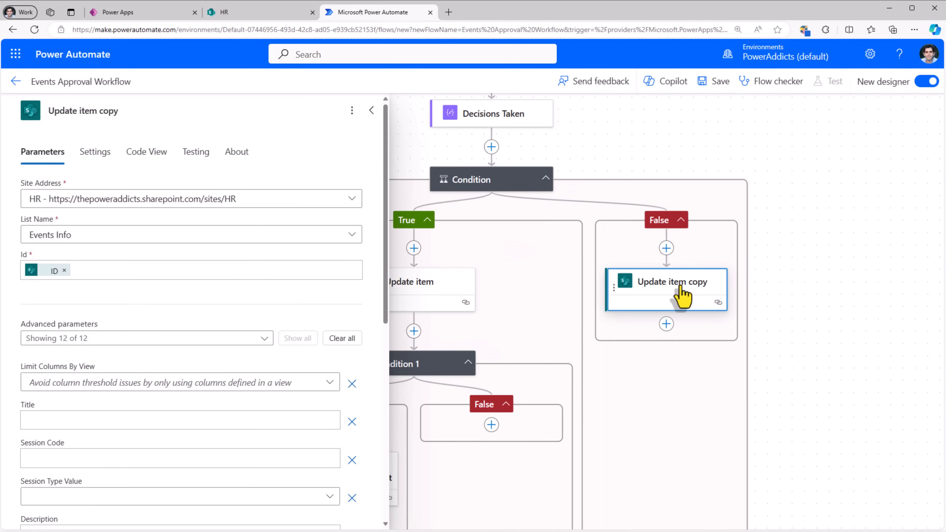
# Step: In Update item copy, replace the Status Value expression with the option Rejected
pyautogui.scroll(-8, 74, 401)
pyautogui.scroll(-3, 77, 406)
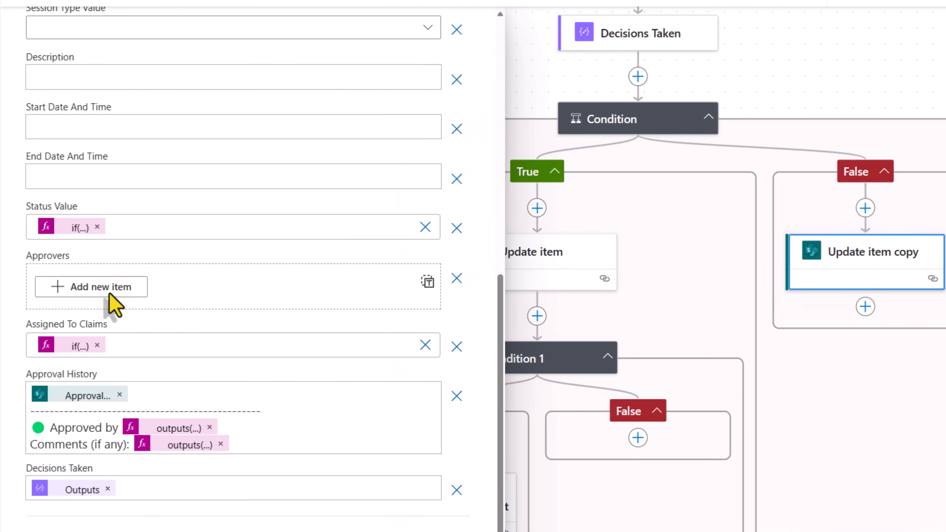
pyautogui.click(97, 228)
pyautogui.click(425, 228)
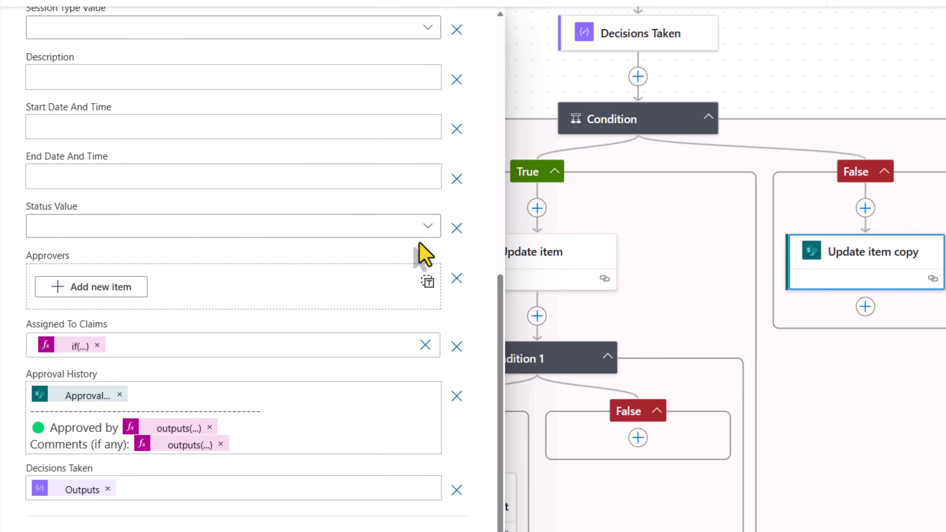
pyautogui.click(428, 226)
pyautogui.click(41, 310)
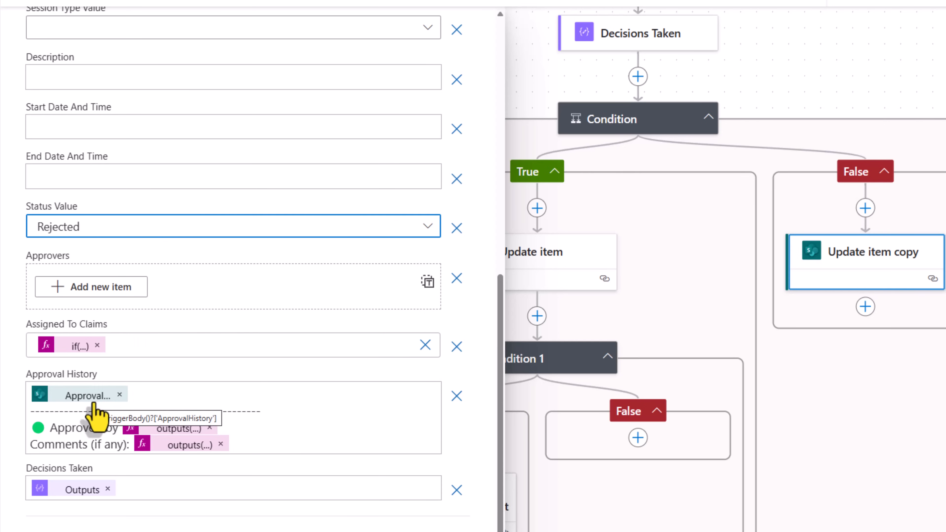
# Step: Replace the green Approved by text in the copy's Approval History with a red circle and Rejected by, and clear Assigned To Claims
pyautogui.click(117, 429)
pyautogui.moveTo(117, 428); pyautogui.dragTo(19, 436)
pyautogui.hotkey('ctrl', 'v')
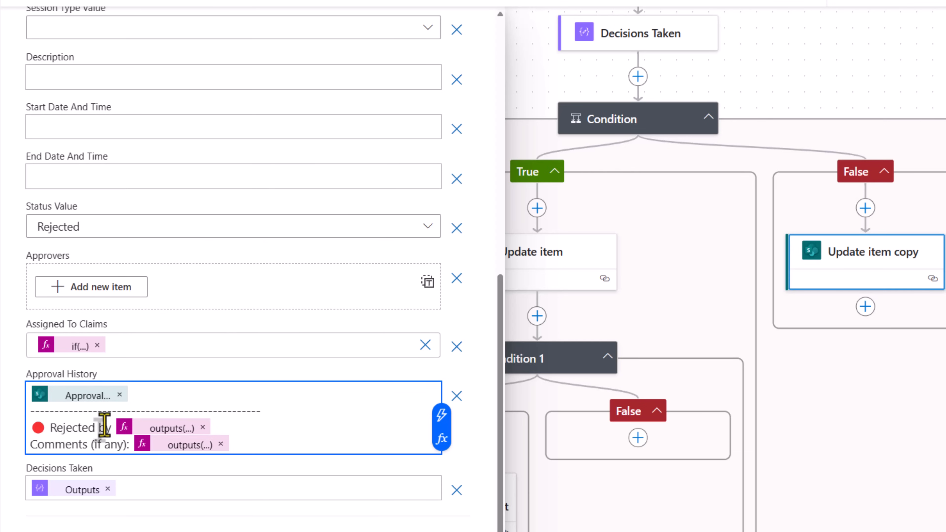
pyautogui.click(97, 345)
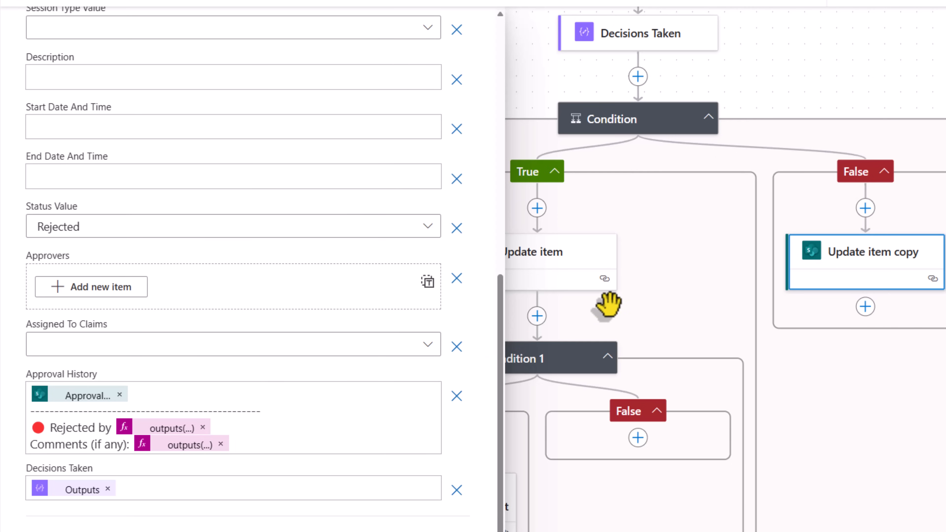
# Step: Copy the Send an HTTP request to SharePoint action, paste it after Update item copy in the False branch, and save the flow
pyautogui.click(620, 320)
pyautogui.moveTo(634, 330); pyautogui.dragTo(673, 177)
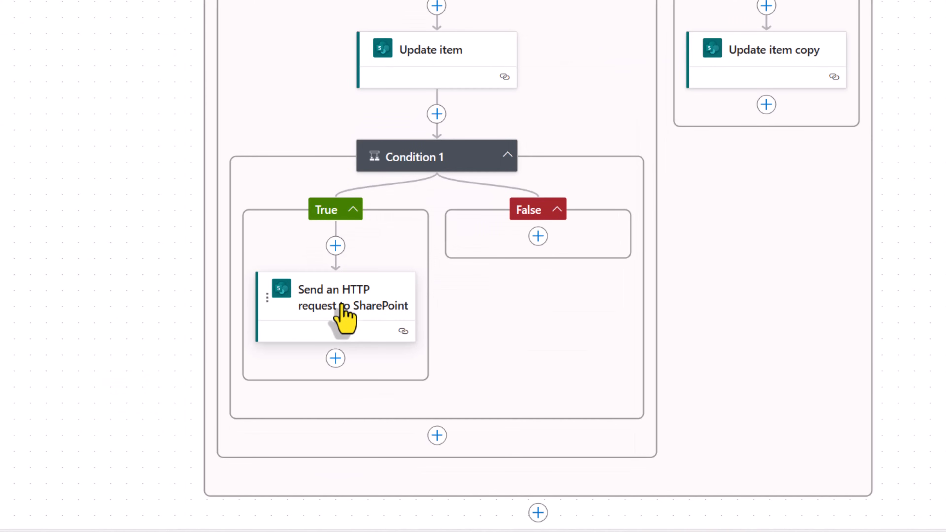
pyautogui.rightClick(333, 301)
pyautogui.click(377, 336)
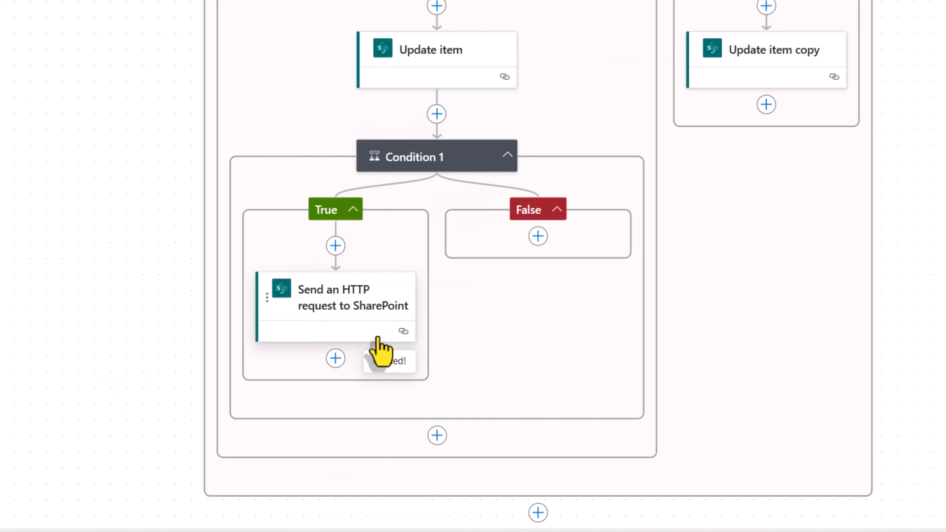
pyautogui.click(766, 105)
pyautogui.click(810, 124)
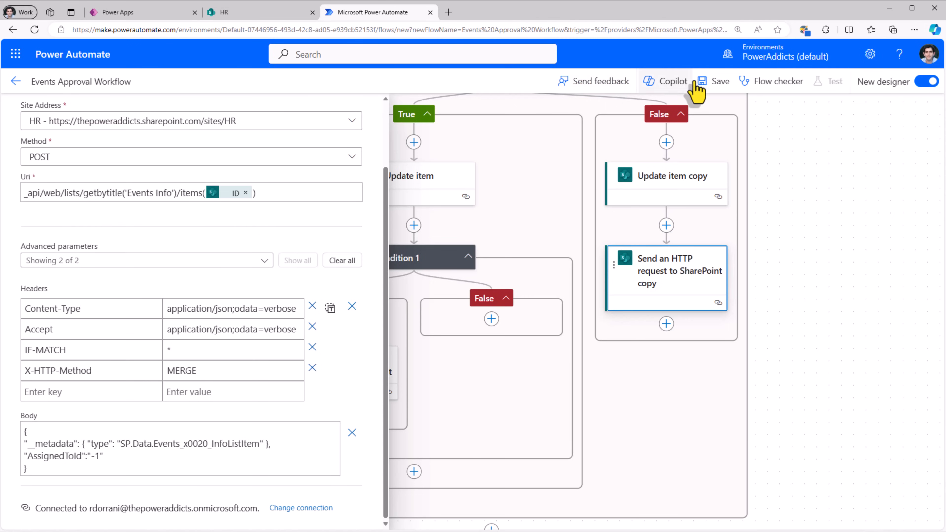
pyautogui.click(703, 83)
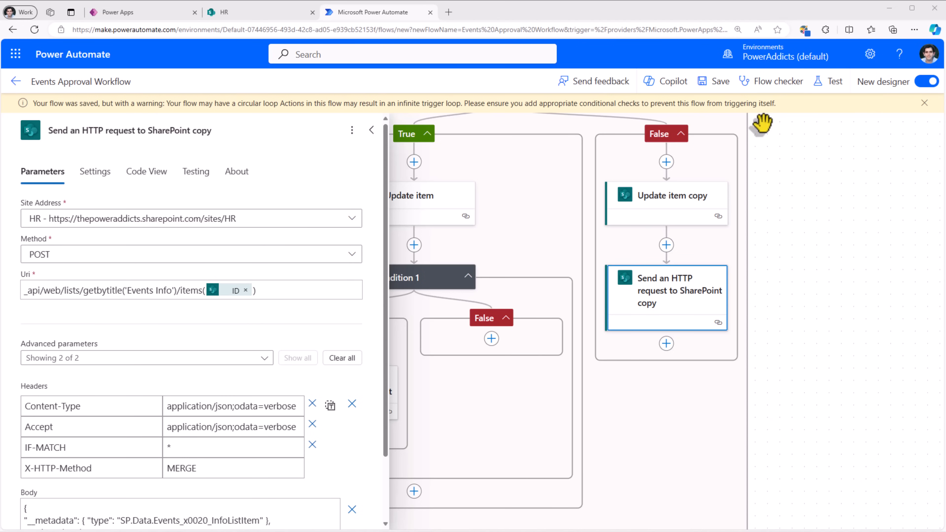
# Step: Open the settings of the When an item is created or modified trigger
pyautogui.moveTo(764, 165); pyautogui.dragTo(803, 320)
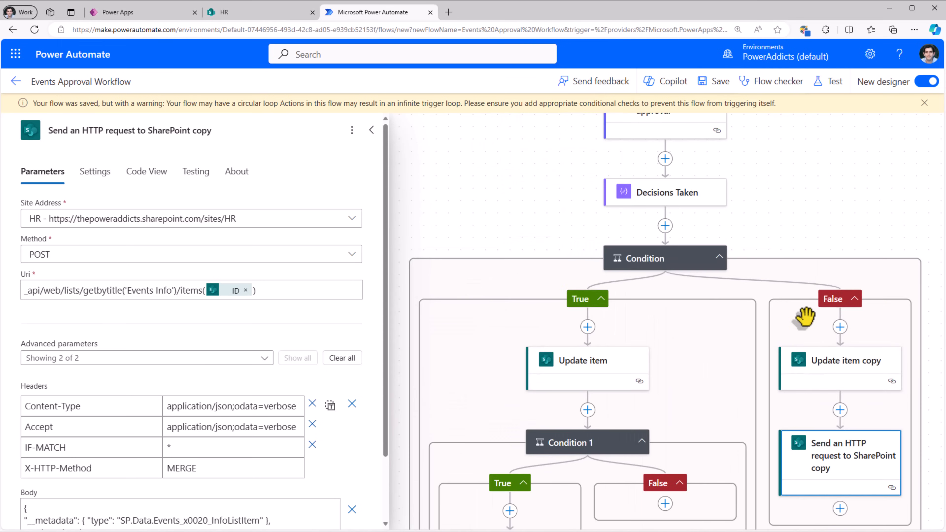
pyautogui.scroll(3, 798, 275)
pyautogui.click(635, 143)
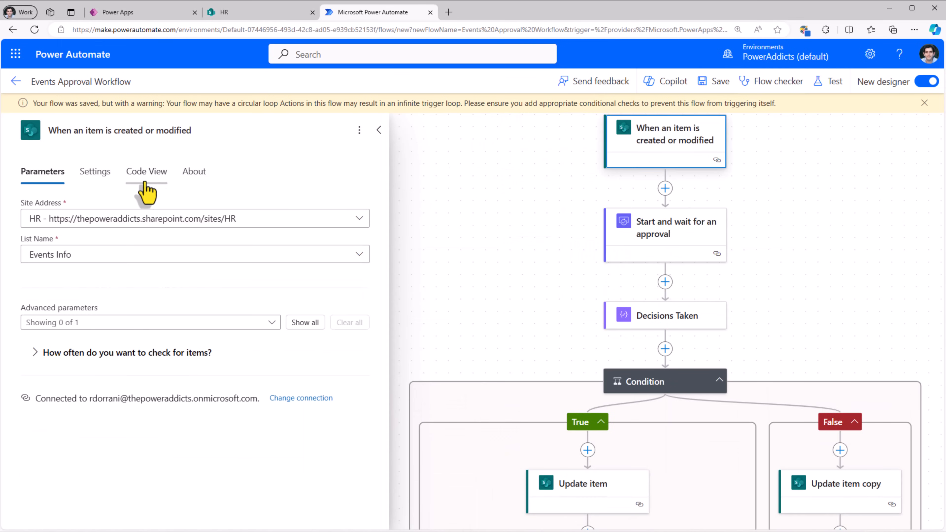
pyautogui.click(95, 172)
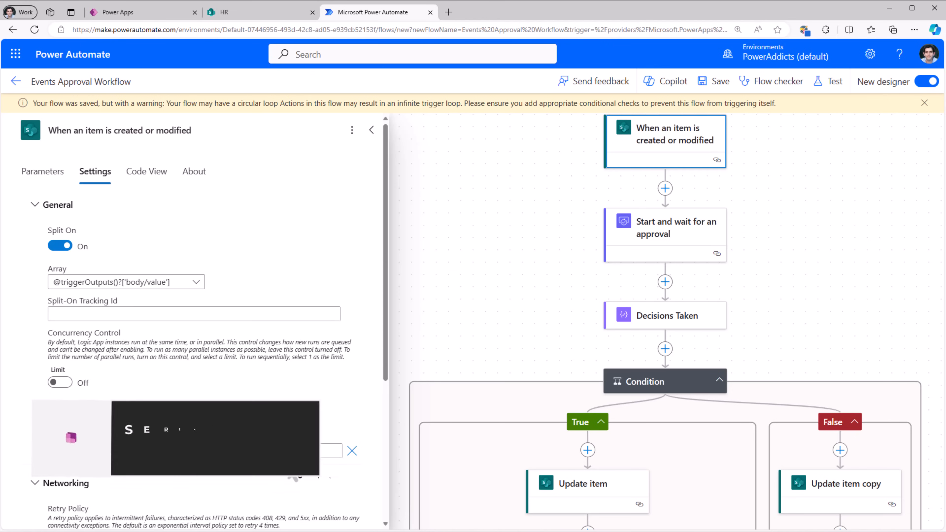
# Step: Switch to the Events Info App in Power Apps, return to Events Home, and start adding a new event
pyautogui.click(138, 12)
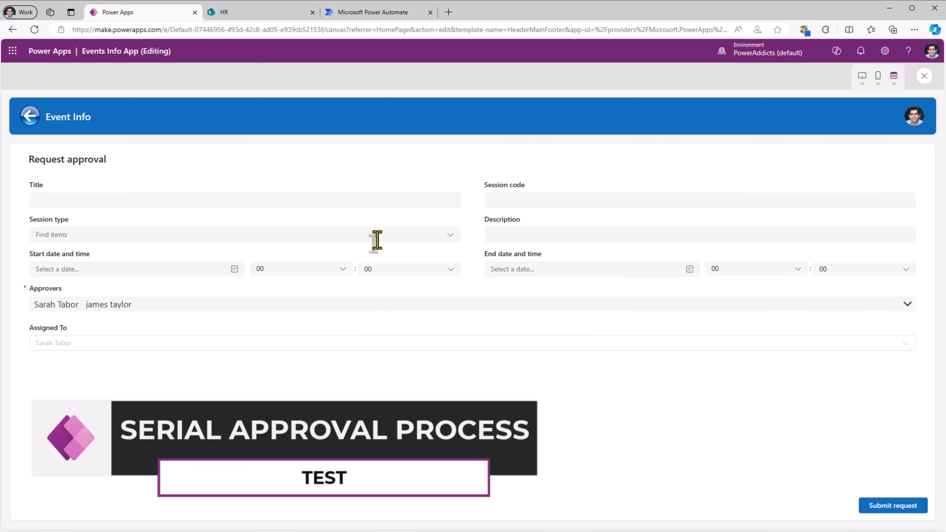
pyautogui.click(33, 118)
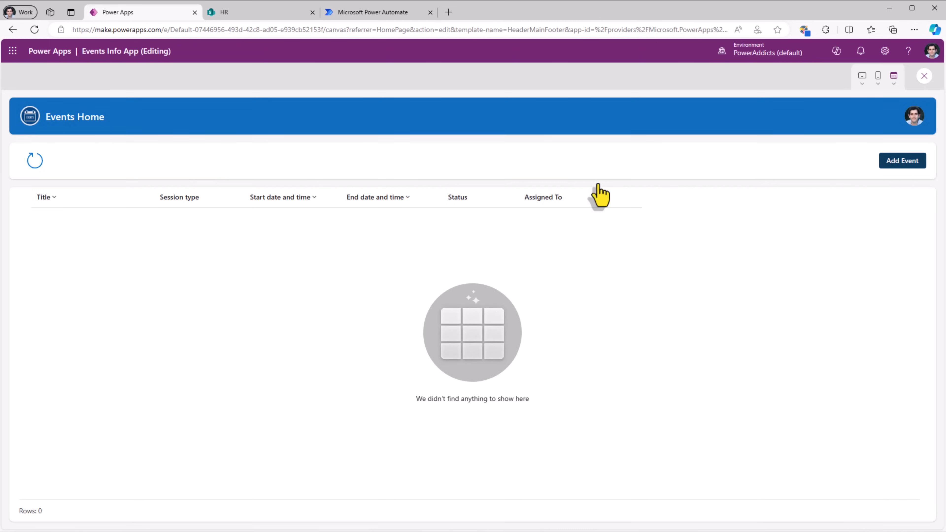
pyautogui.click(902, 161)
# Step: Select the two people who approve the Project Meeting event in its Approvers field
pyautogui.click(96, 313)
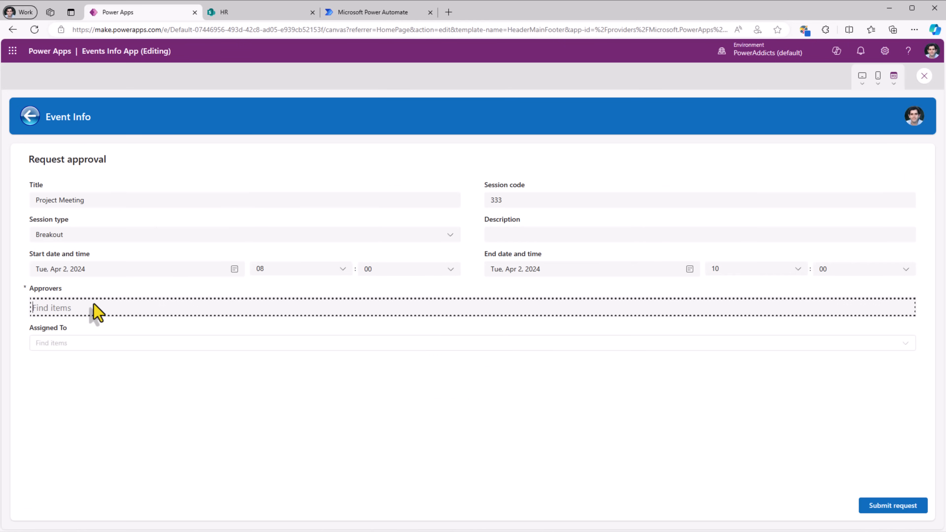
pyautogui.write('sarah')
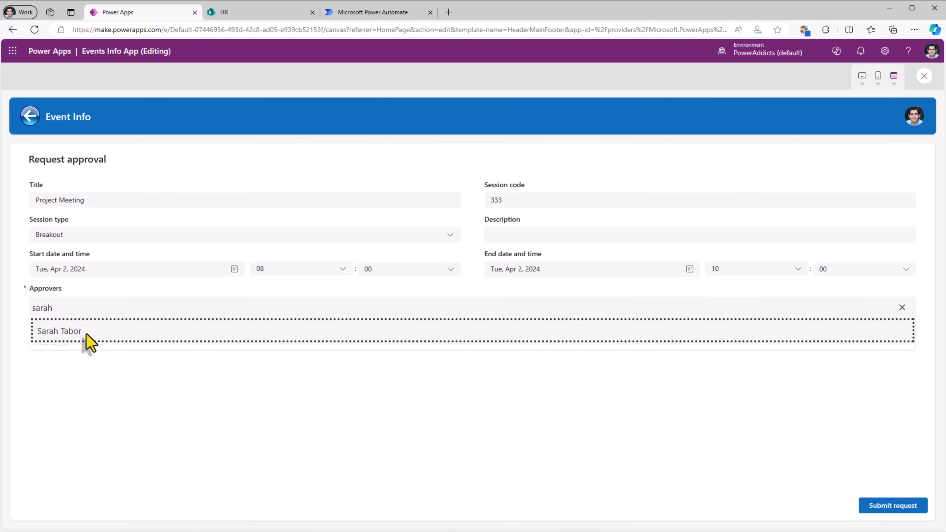
pyautogui.click(86, 333)
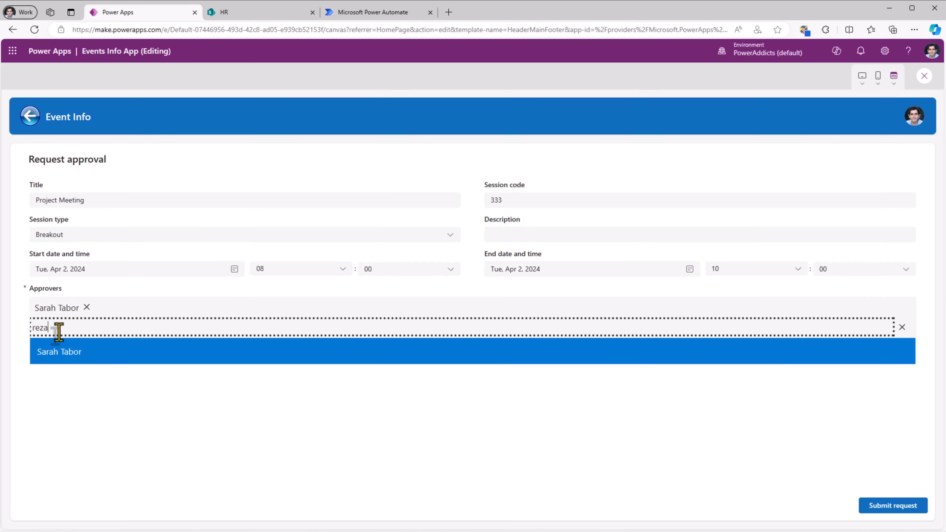
pyautogui.click(73, 361)
pyautogui.click(534, 433)
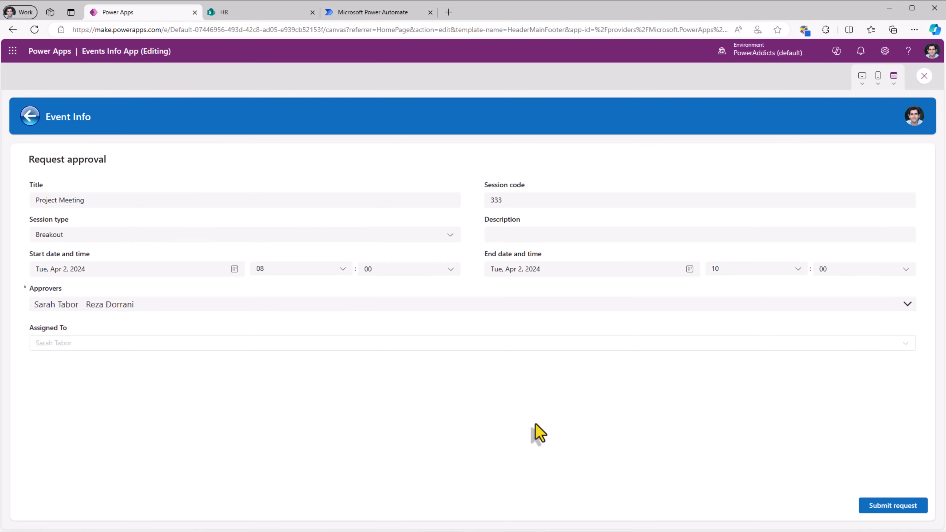
# Step: Submit the Project Meeting approval request and open the event from Events Home in the preview
pyautogui.click(876, 506)
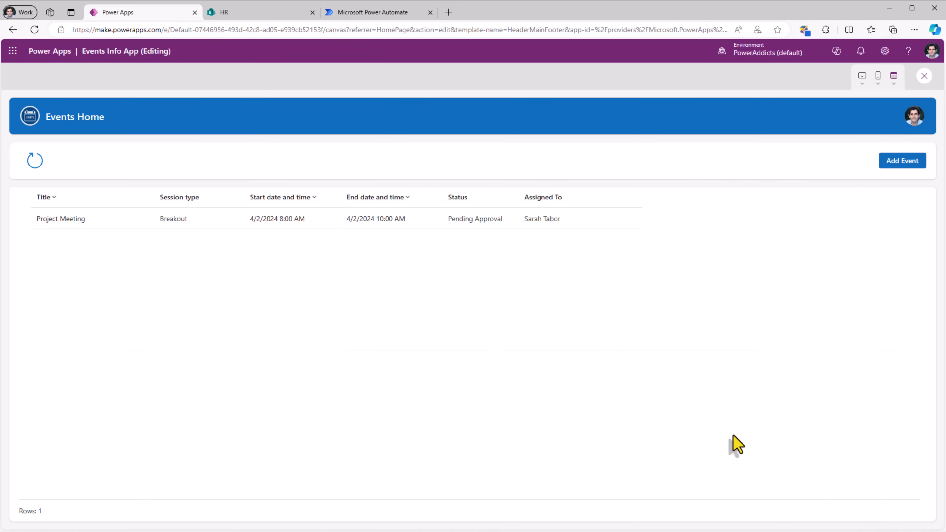
pyautogui.click(73, 220)
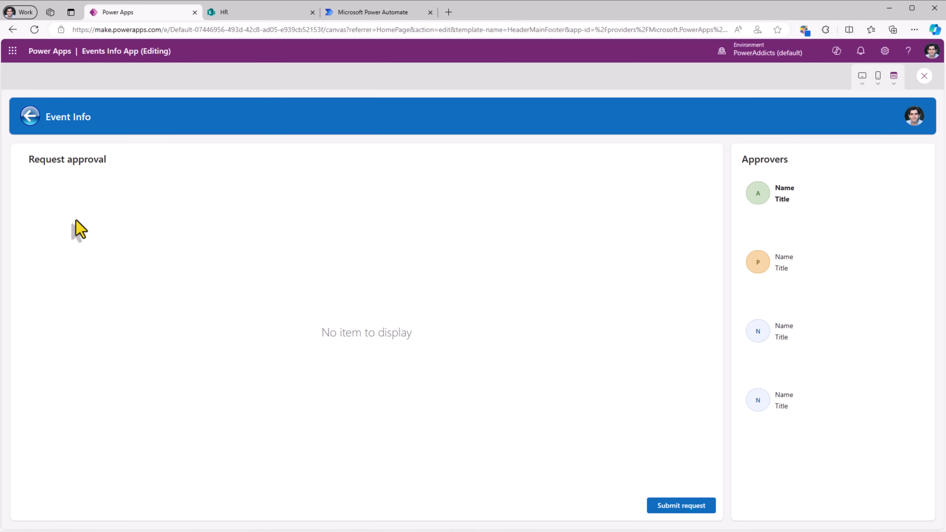
pyautogui.click(923, 76)
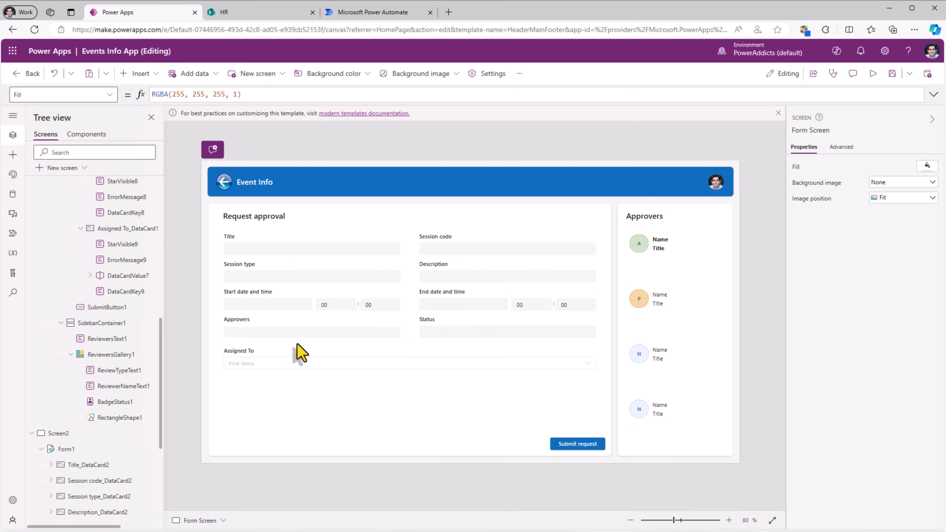
# Step: Set the Item property of the Event Info approval form to varItem and preview the app
pyautogui.click(323, 400)
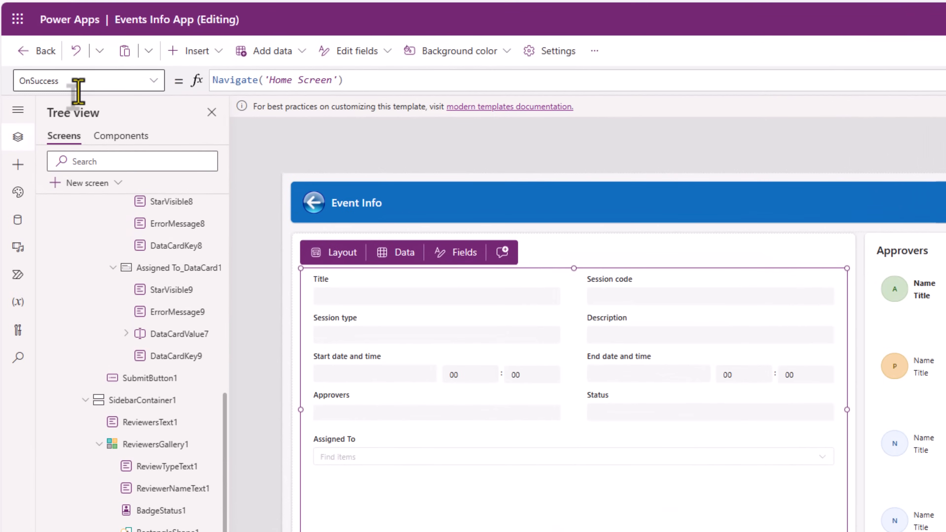
pyautogui.click(56, 98)
pyautogui.press('Return')
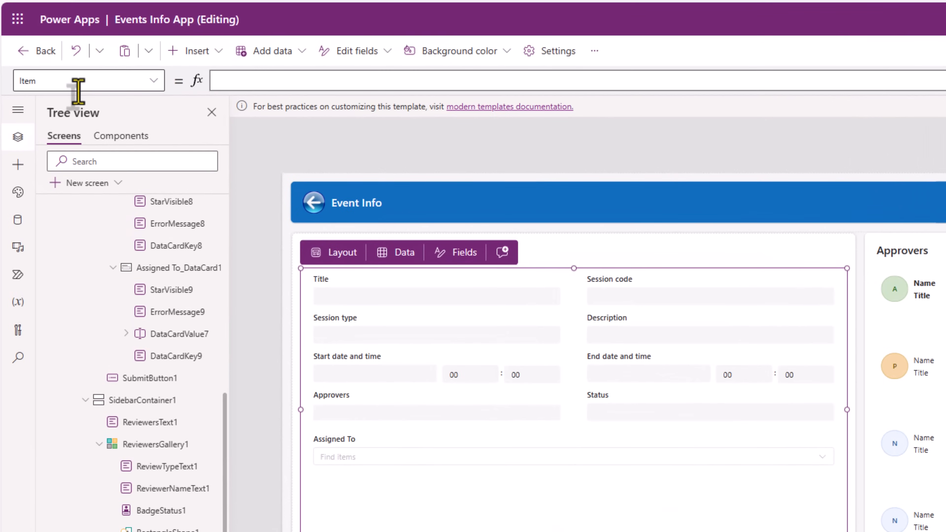
pyautogui.click(263, 84)
pyautogui.write('varItem')
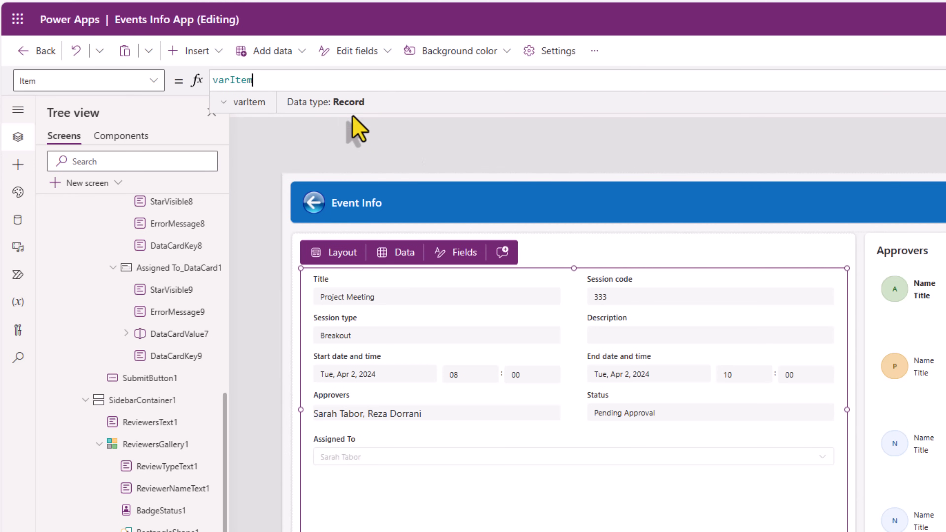
pyautogui.click(875, 73)
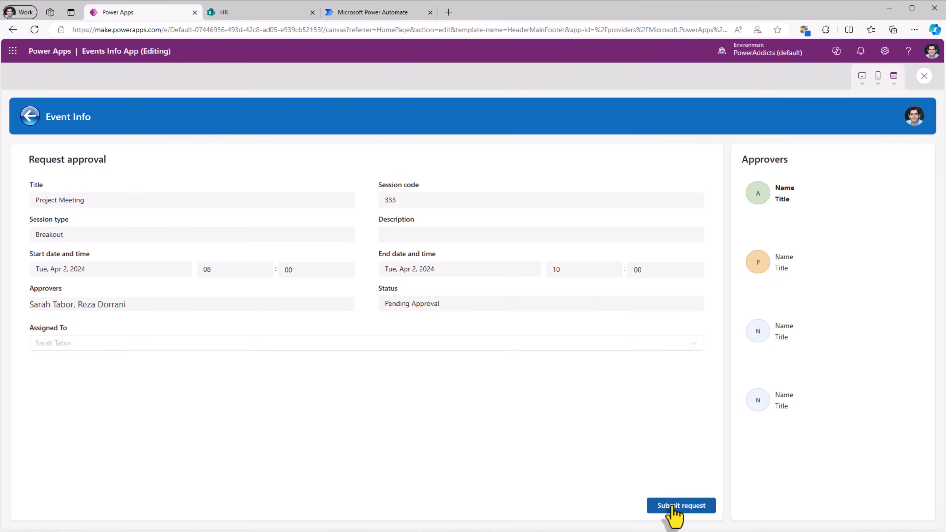
# Step: Show SubmitButton1 only for new requests by setting Visible to ApprovalForm1.Mode=FormMode.New, and preview the screen
pyautogui.press('Escape')
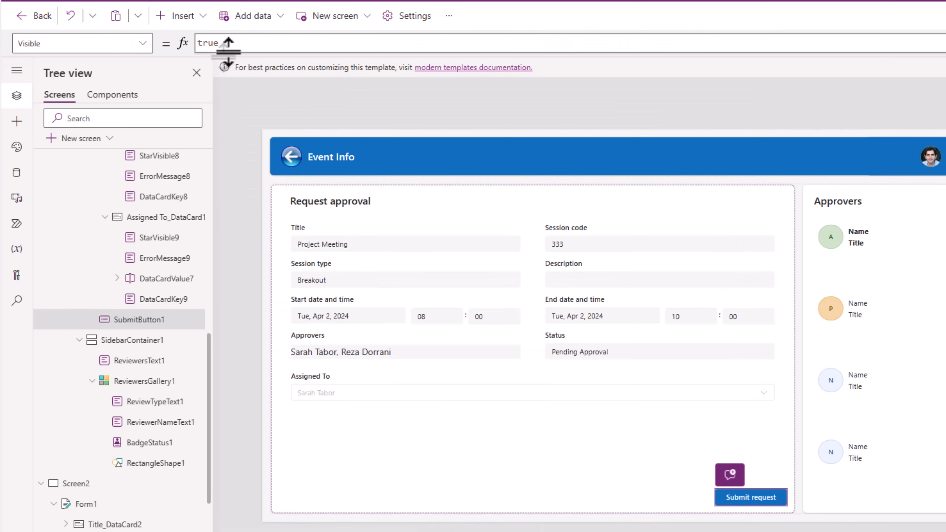
pyautogui.hotkey('ctrl', 'v')
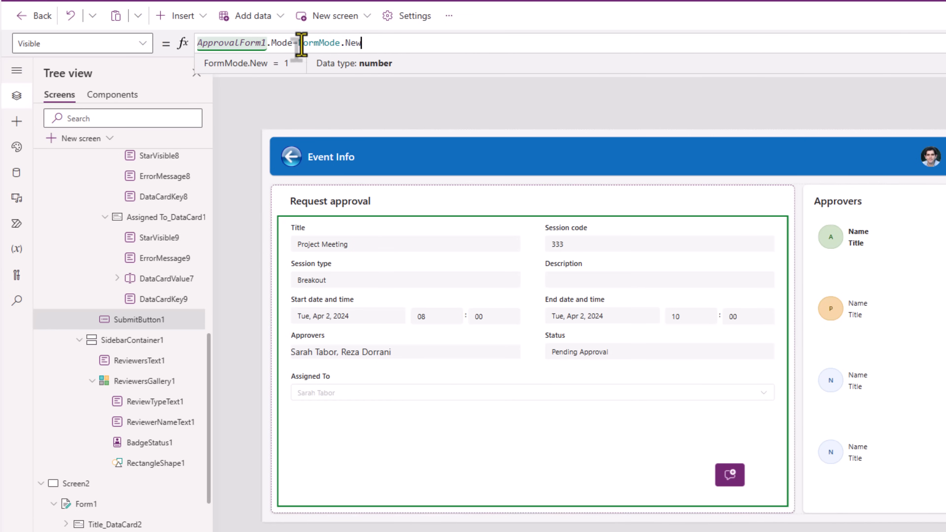
pyautogui.press('F5')
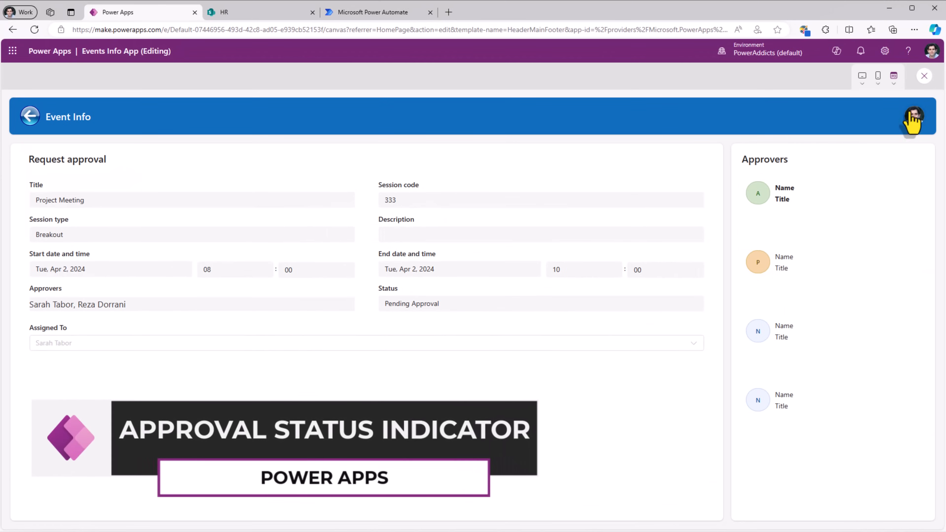
# Step: Replace ReviewersGallery1's Items with a With/ForAll formula that patches a Step number onto each record of varItem.Approvers, and review the formula
pyautogui.click(924, 76)
pyautogui.click(661, 335)
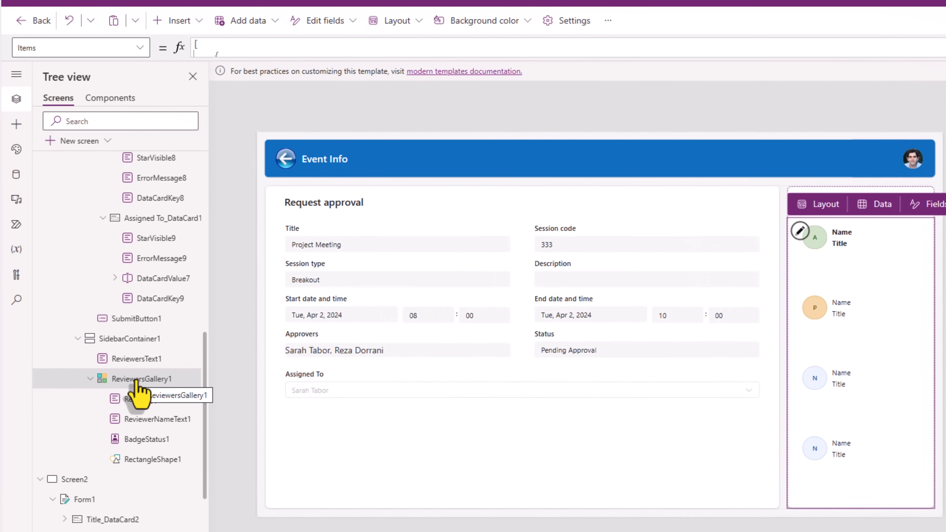
pyautogui.moveTo(363, 58); pyautogui.dragTo(372, 319)
pyautogui.click(309, 182)
pyautogui.hotkey('ctrl', 'a')
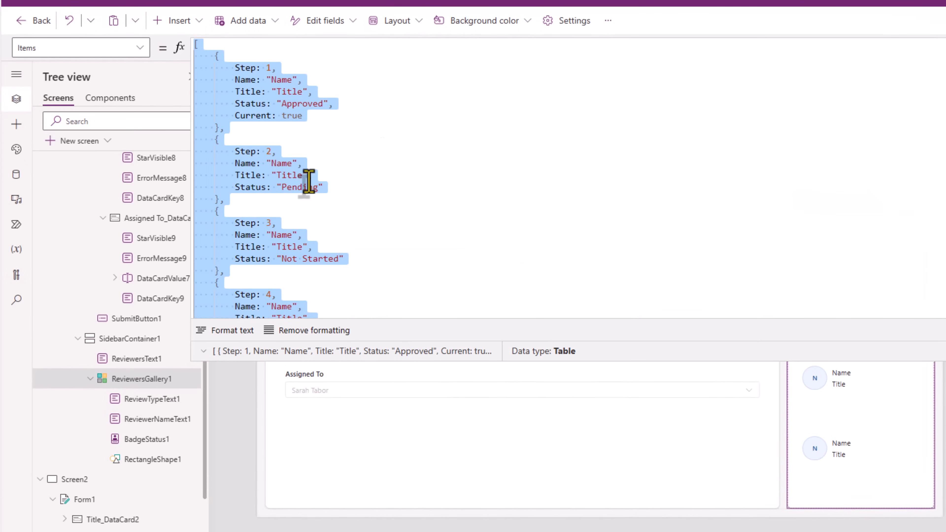
pyautogui.hotkey('ctrl', 'v')
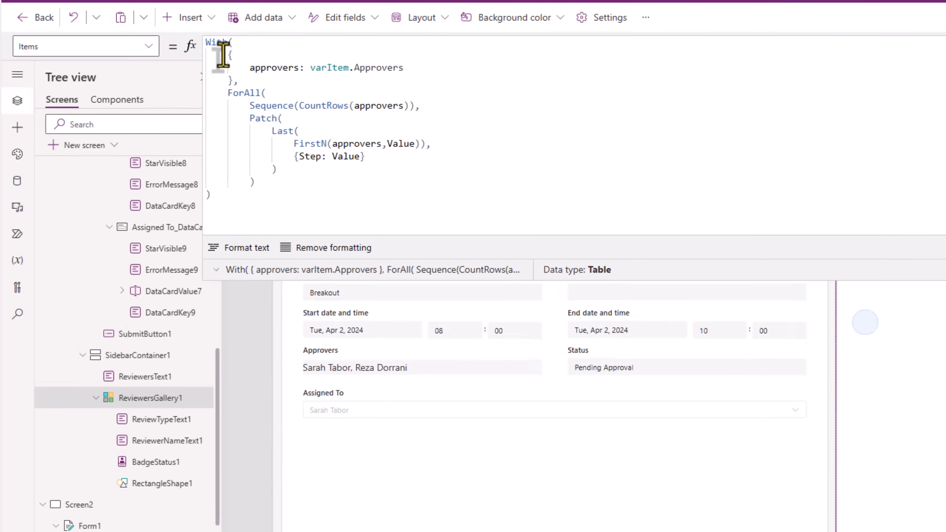
pyautogui.moveTo(458, 66); pyautogui.dragTo(635, 71)
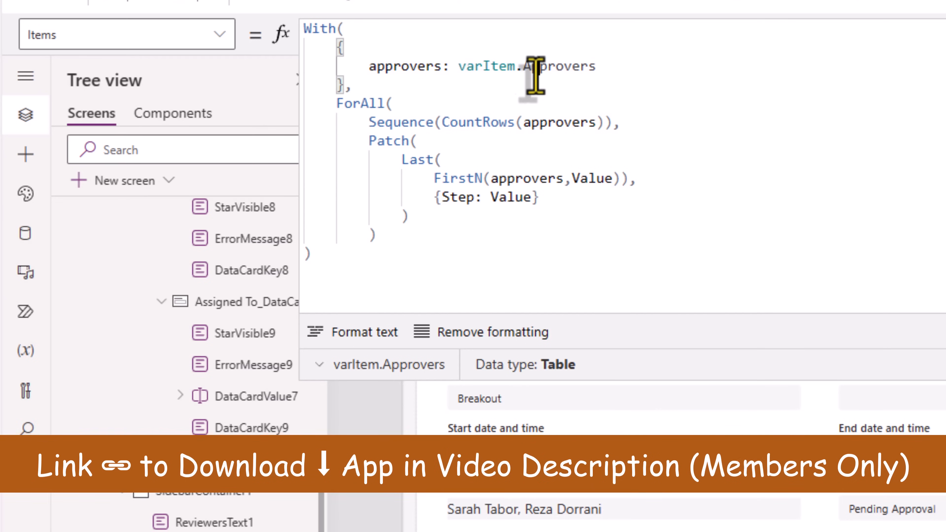
pyautogui.doubleClick(470, 66)
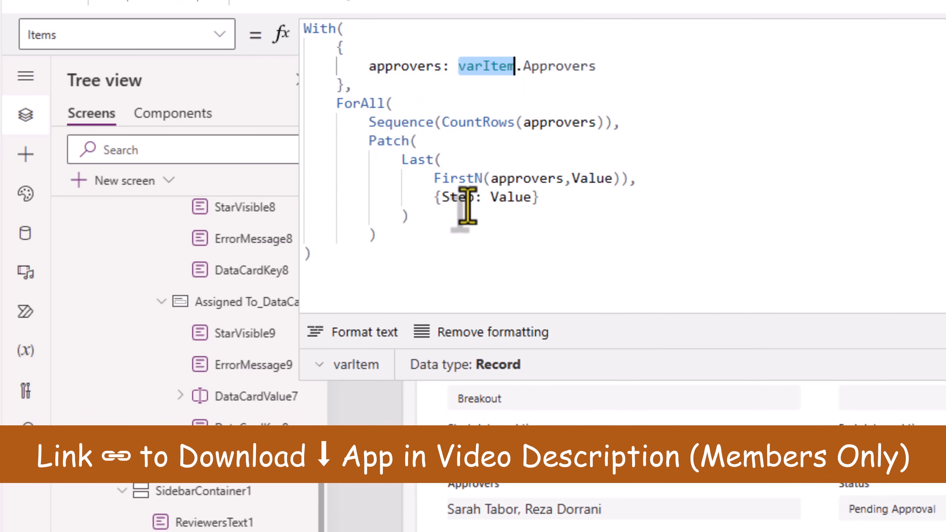
pyautogui.moveTo(359, 268); pyautogui.dragTo(281, 47)
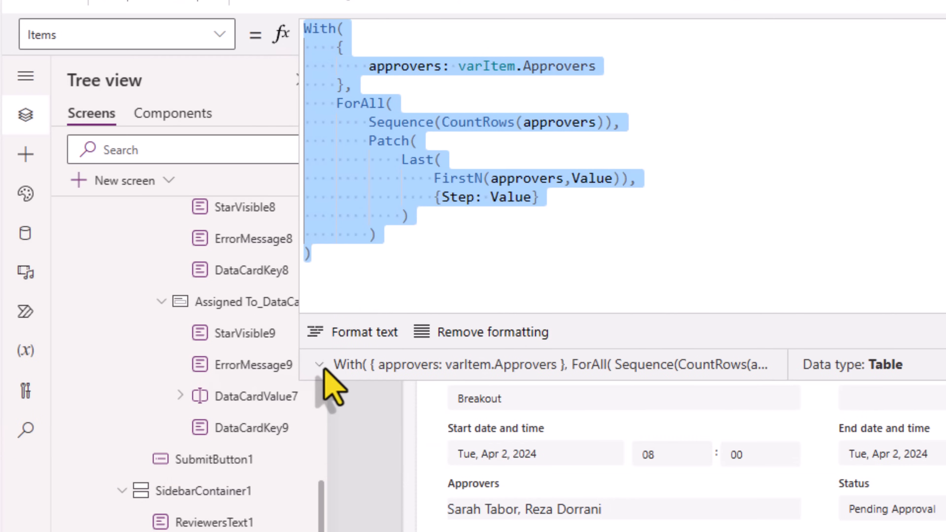
pyautogui.click(320, 365)
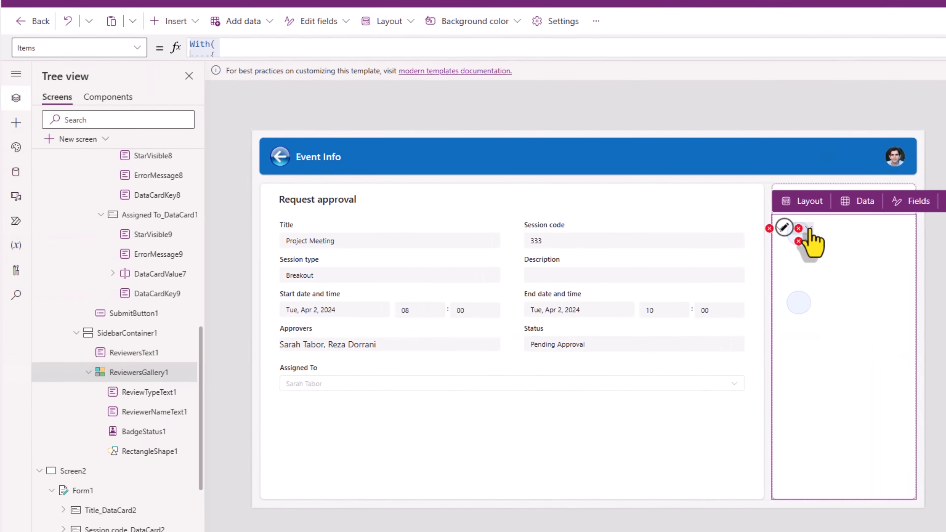
# Step: Correct ReviewerNameText1 in the gallery by making its Weight "Regular" and its Text ThisItem.DisplayName
pyautogui.click(812, 231)
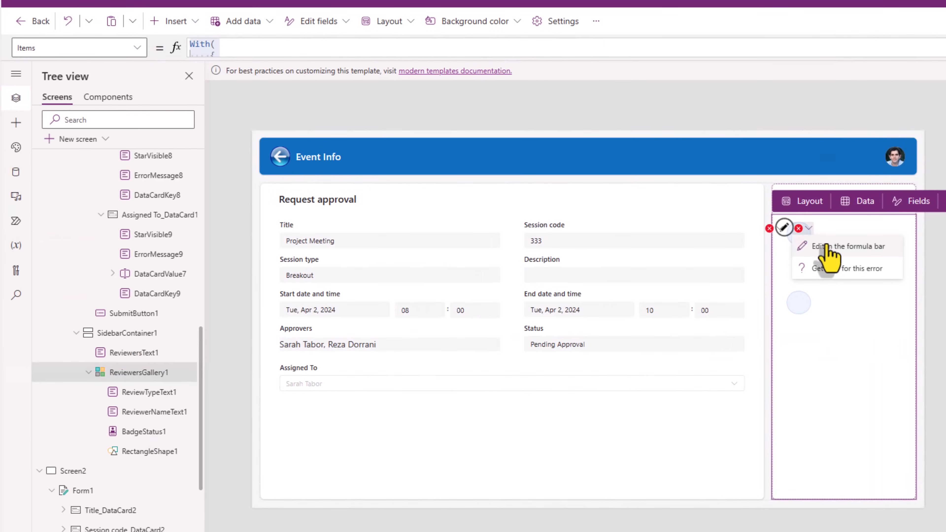
pyautogui.click(835, 258)
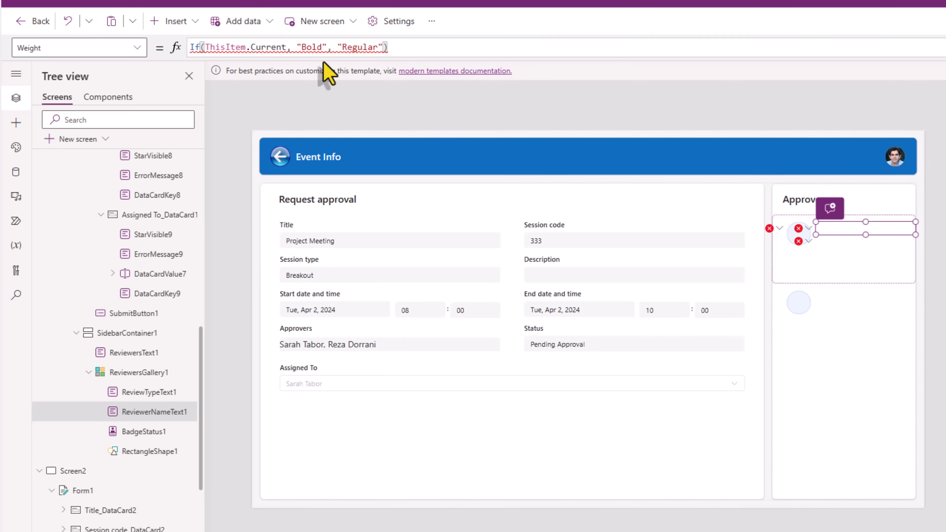
pyautogui.moveTo(337, 48); pyautogui.dragTo(171, 43)
pyautogui.press('BackSpace')
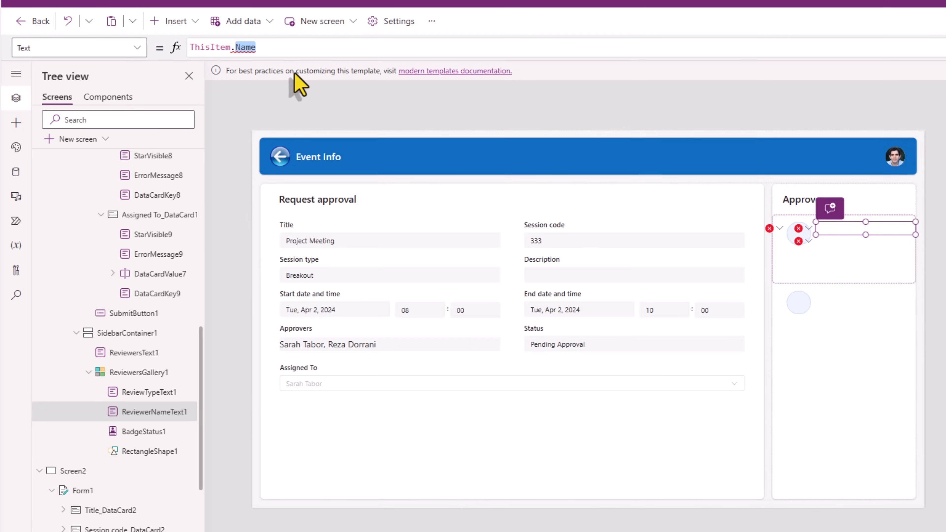
pyautogui.write('DisplayName')
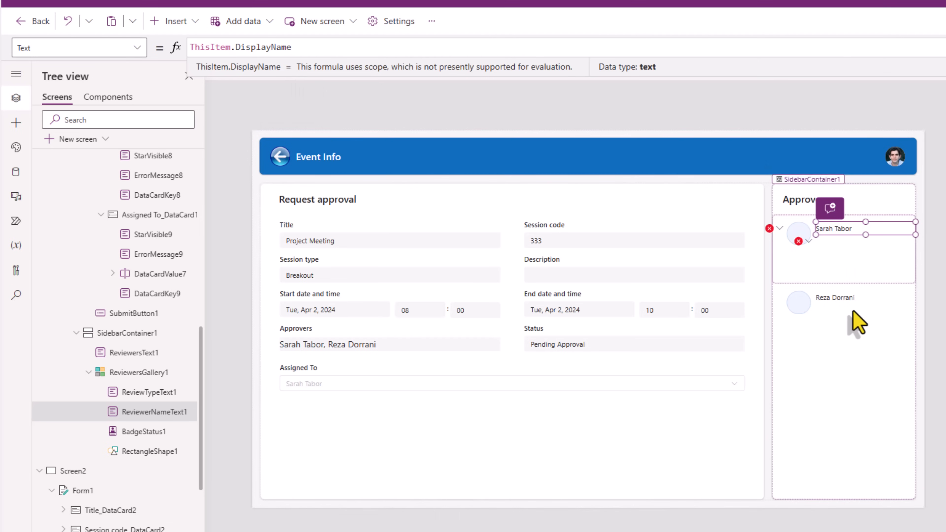
# Step: Set ReviewTypeText1's Weight to "Regular" and make its Text show each approver's department
pyautogui.click(813, 258)
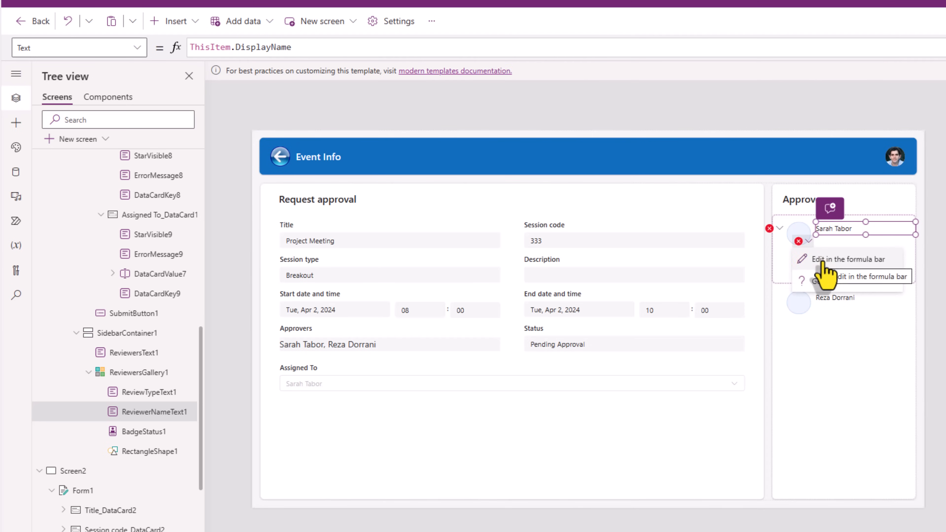
pyautogui.click(821, 259)
pyautogui.moveTo(332, 48); pyautogui.dragTo(191, 47)
pyautogui.press('BackSpace')
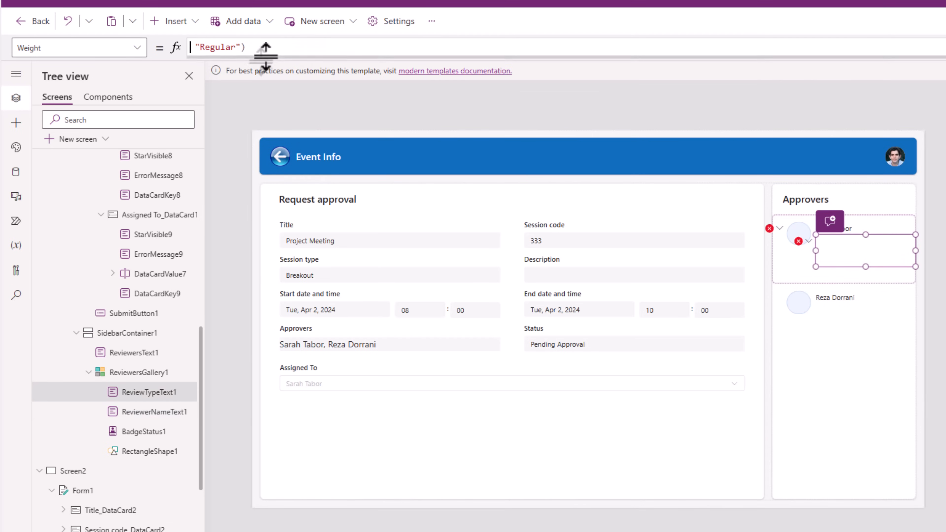
pyautogui.click(259, 48)
pyautogui.press('BackSpace')
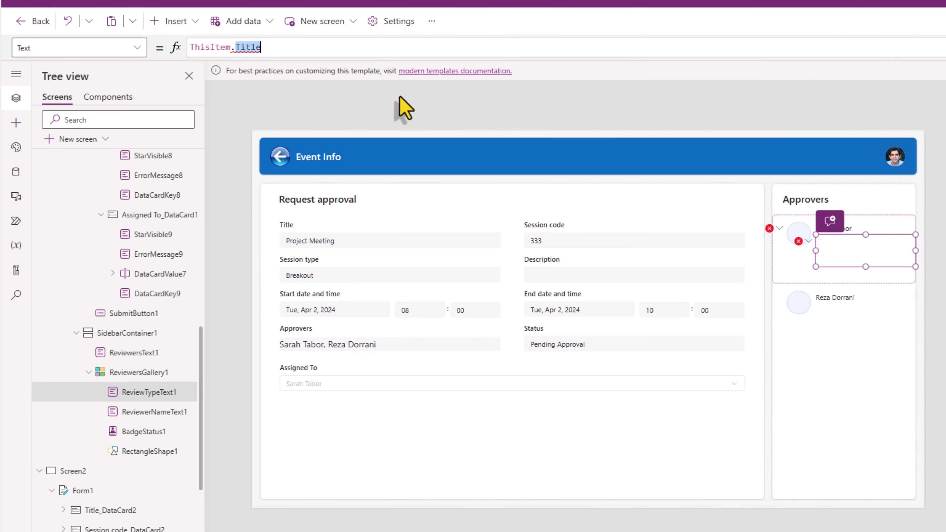
pyautogui.write('dep')
pyautogui.press('Tab')
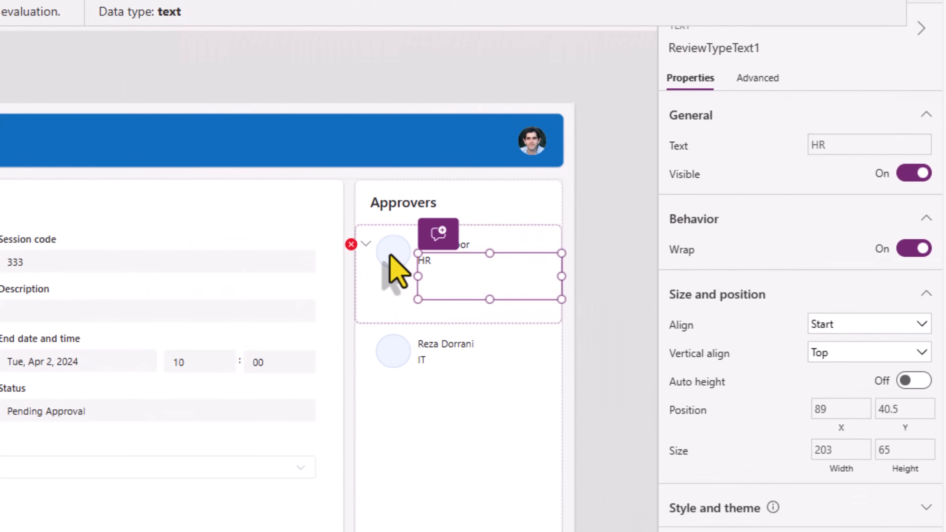
# Step: Give BadgeStatus1 the Filled appearance and clear its Content formula
pyautogui.click(390, 254)
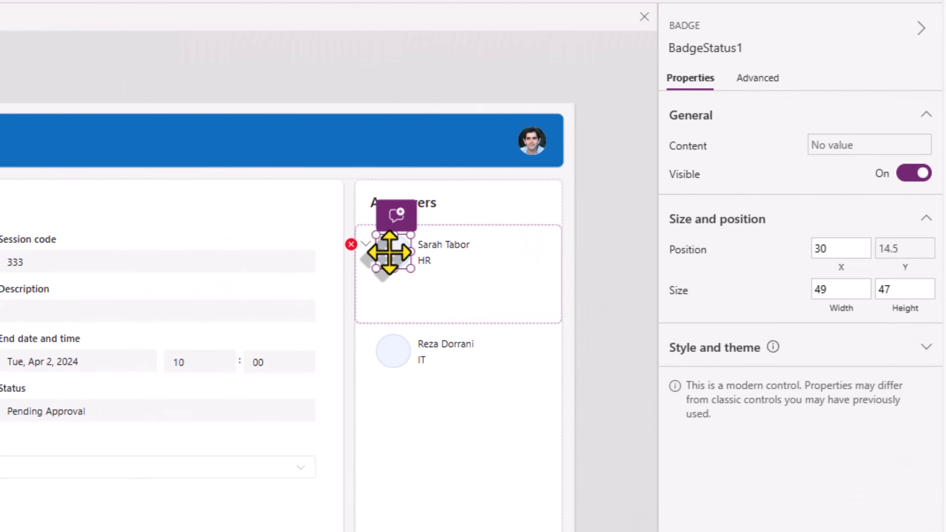
pyautogui.click(926, 347)
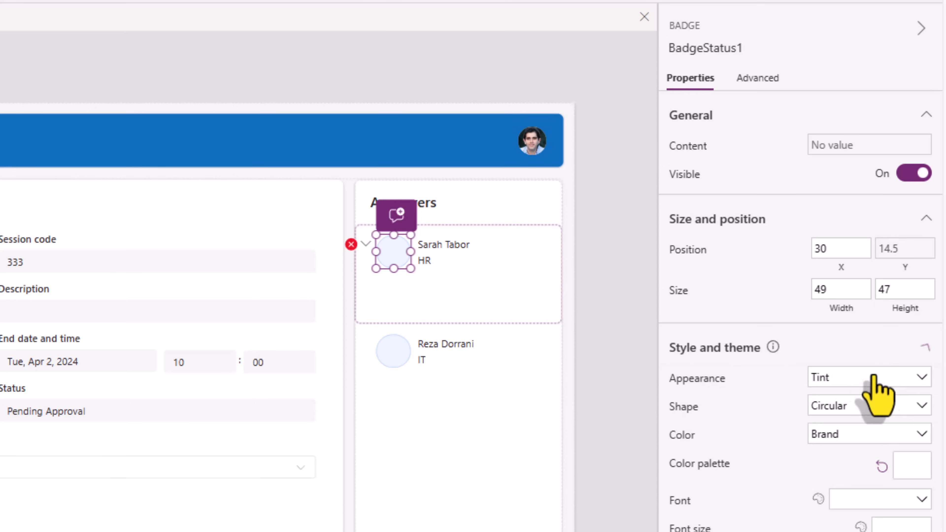
pyautogui.click(879, 377)
pyautogui.click(853, 398)
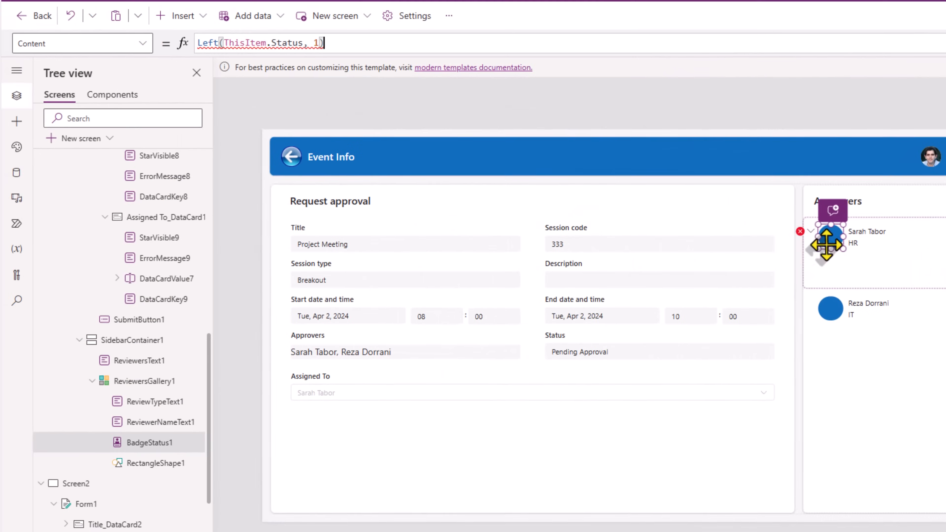
pyautogui.hotkey('ctrl', 'a')
pyautogui.press('Delete')
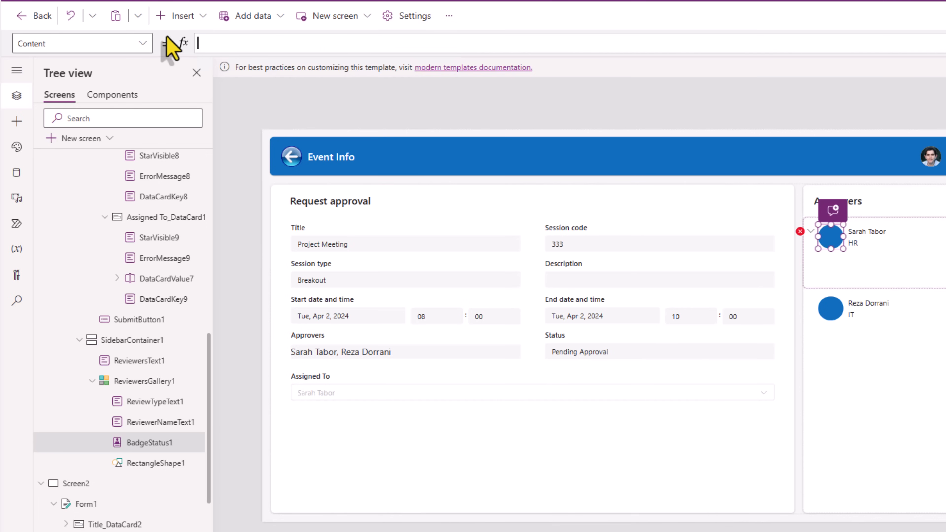
# Step: Replace BadgeStatus1's BasePaletteColor with an If formula giving Color.DarkGoldenRod when ThisItem.Email matches varItem.'Assigned To'.Email and otherwise checking 'Decisions Taken', and preview it
pyautogui.write('Switch(ThisItem.Status, "Pending", Color.DarkGoldenRod, "Approved", Color.DarkGreen, "Rejected", Color.Red)')
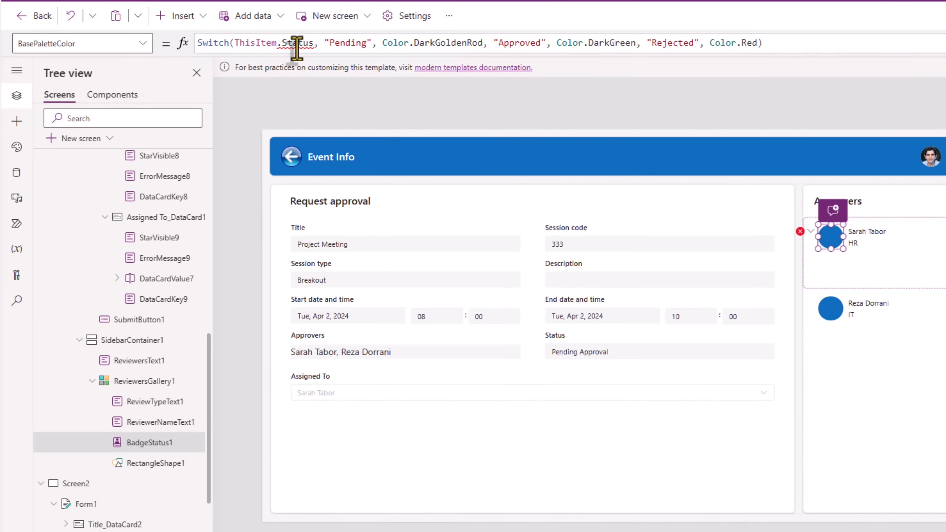
pyautogui.hotkey('ctrl', 'a')
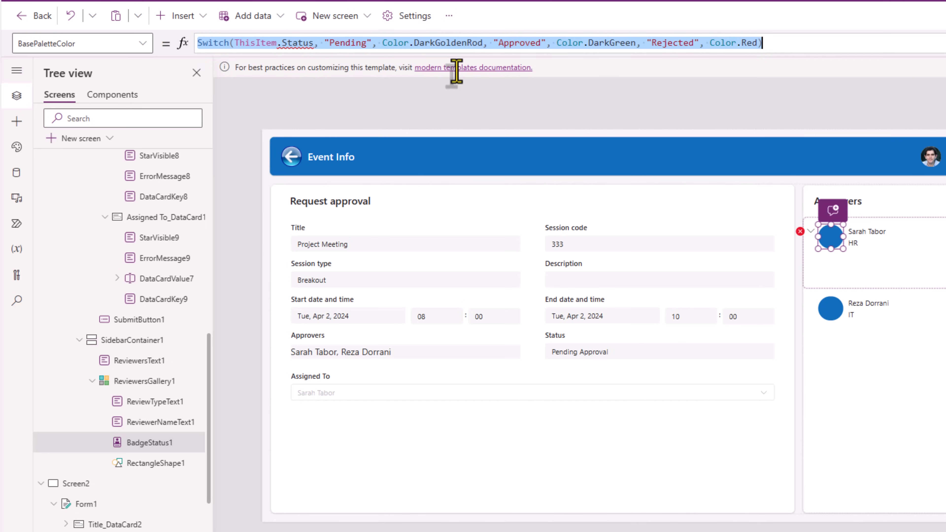
pyautogui.write('If(     ThisItem.Email = varItem.\'Assigned To\'.Email,     Color.DarkGoldenRod,     If(         varItem.\'Decisions Taken\' = ThisItem.Step && varItem.Status.Value = "Rejected",         Color.Red,         If(             varItem.\'Decisions Taken\' >= ThisItem.Step,             Color.Green,             Color.Gray         )     ) )')
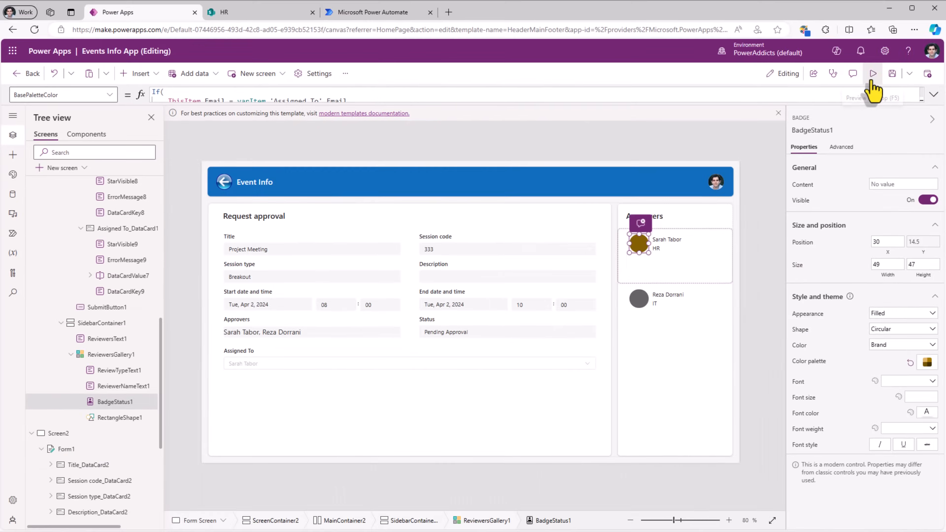
pyautogui.click(868, 89)
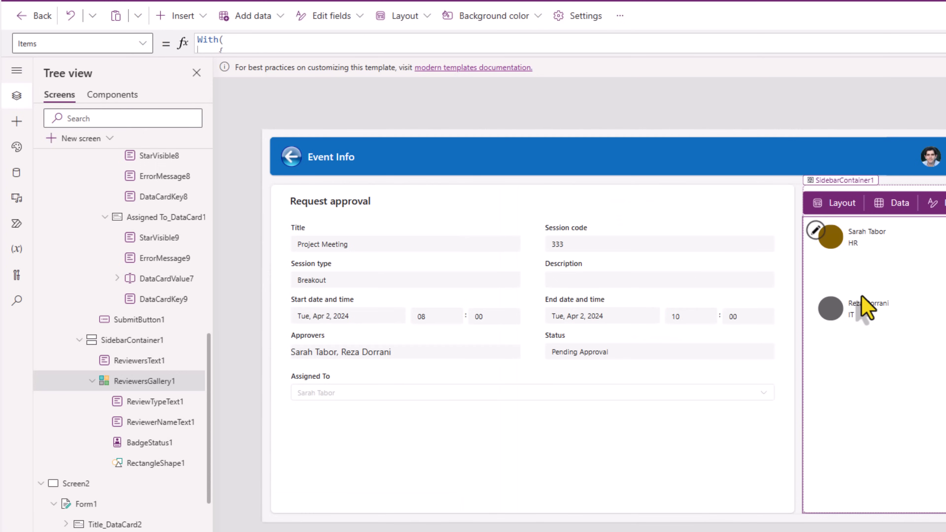
# Step: Set the width of RectangleShape1, the connector line between approver badges, to 3 and preview the Event Info screen
pyautogui.click(142, 466)
pyautogui.click(71, 43)
pyautogui.press('Return')
pyautogui.click(220, 43)
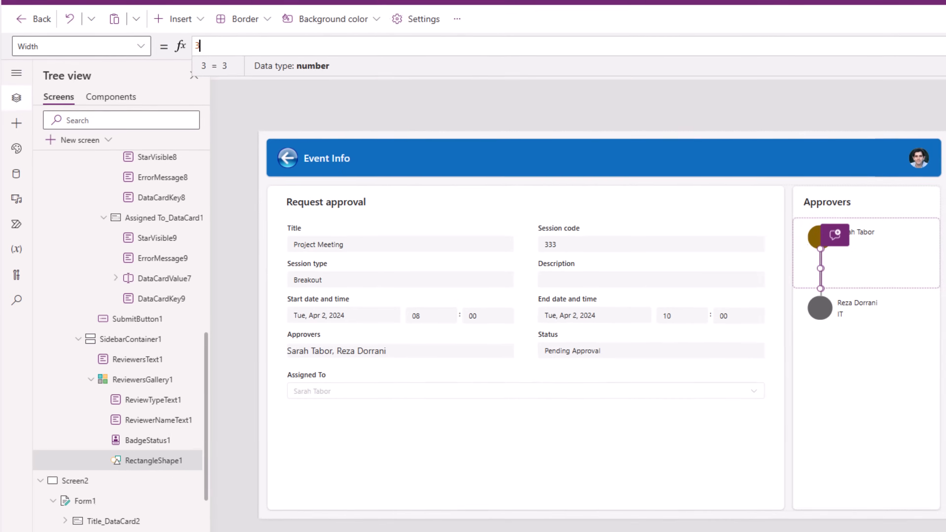
pyautogui.press('F5')
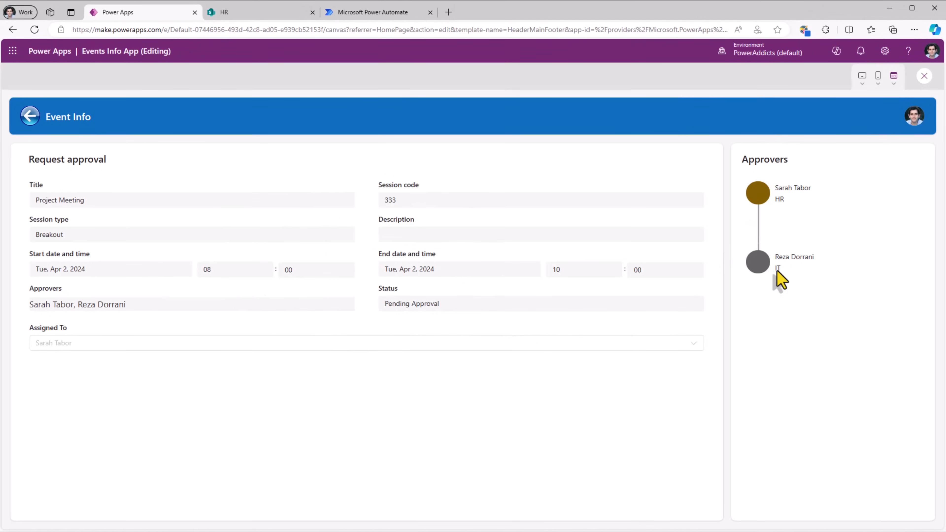
# Step: Insert an image control in the ReviewersGallery1 template, shrink it, and place it over the approver's status badge
pyautogui.press('Escape')
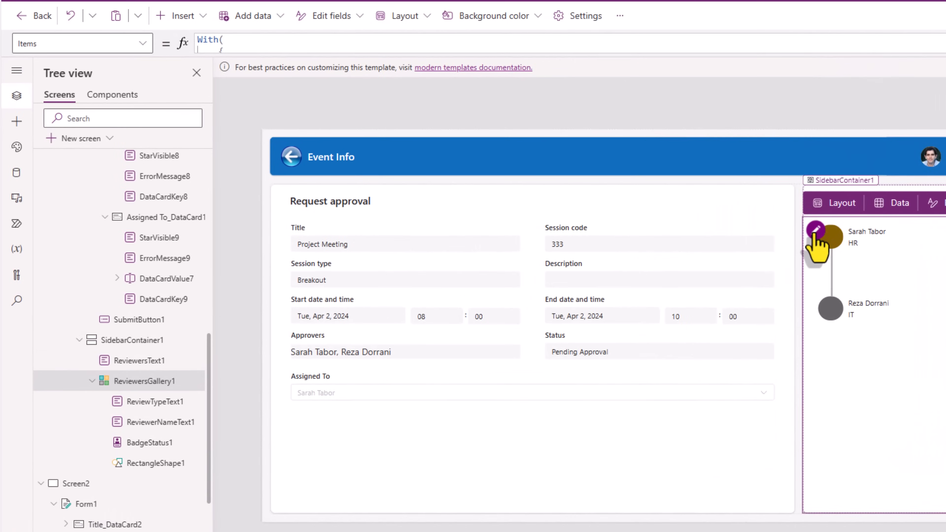
pyautogui.click(626, 239)
pyautogui.click(16, 121)
pyautogui.click(80, 118)
pyautogui.write('image')
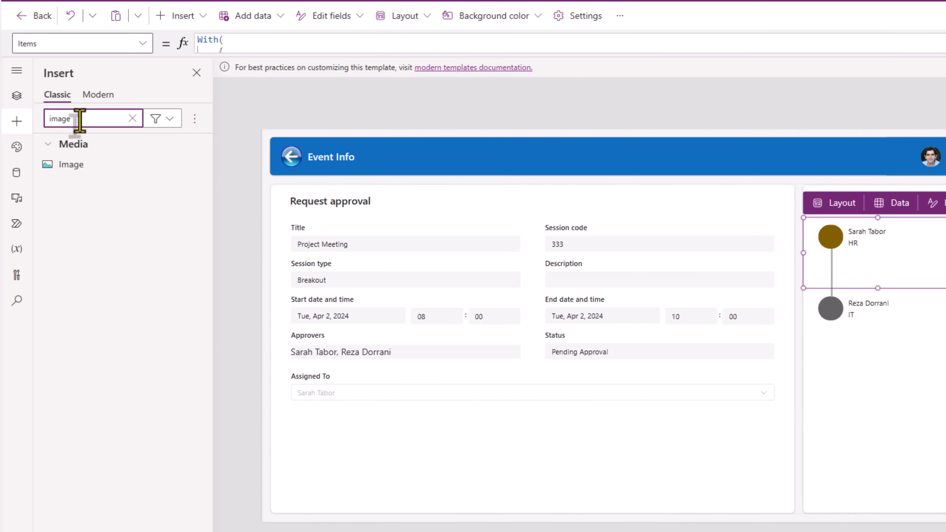
pyautogui.click(89, 169)
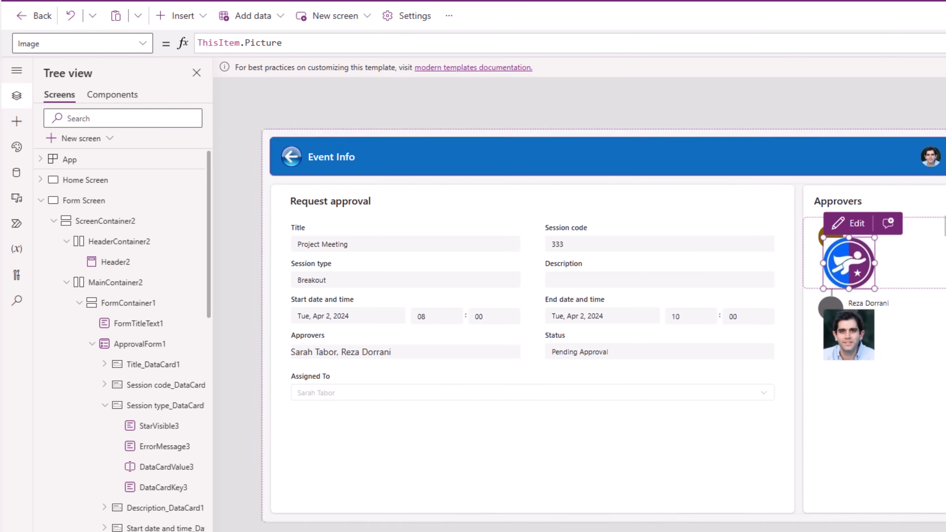
pyautogui.moveTo(823, 238); pyautogui.dragTo(848, 271)
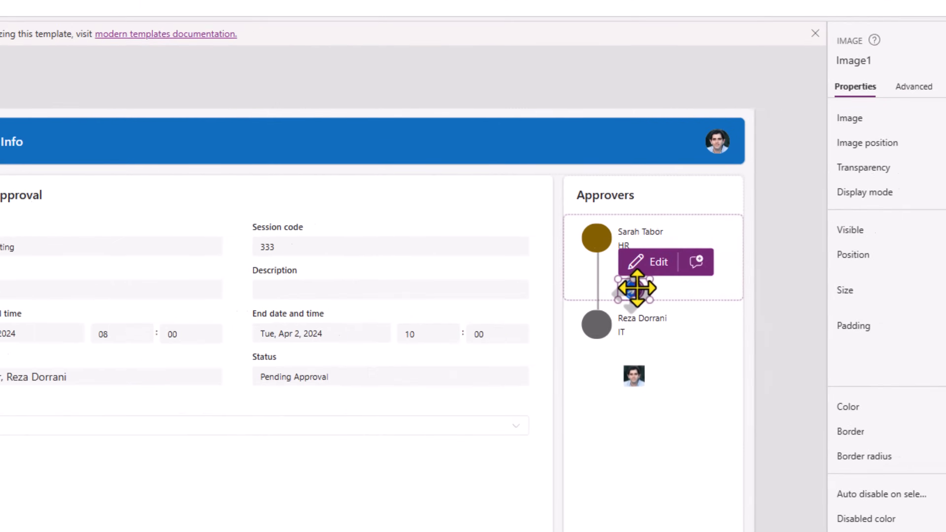
pyautogui.moveTo(637, 288); pyautogui.dragTo(387, 239)
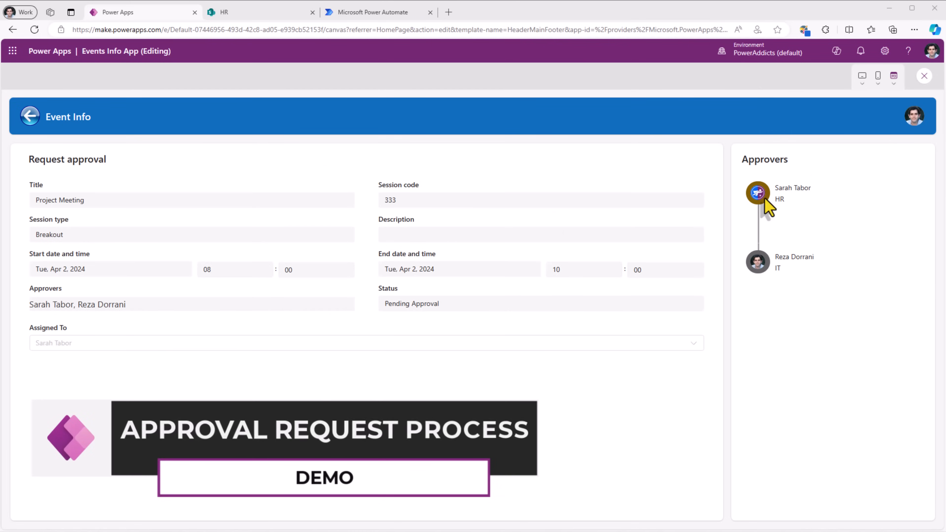
# Step: In Outlook, approve the first approver's Project Meeting request with the comment "looks good", and open the refreshed event from Events Home in Power Apps
pyautogui.click(201, 191)
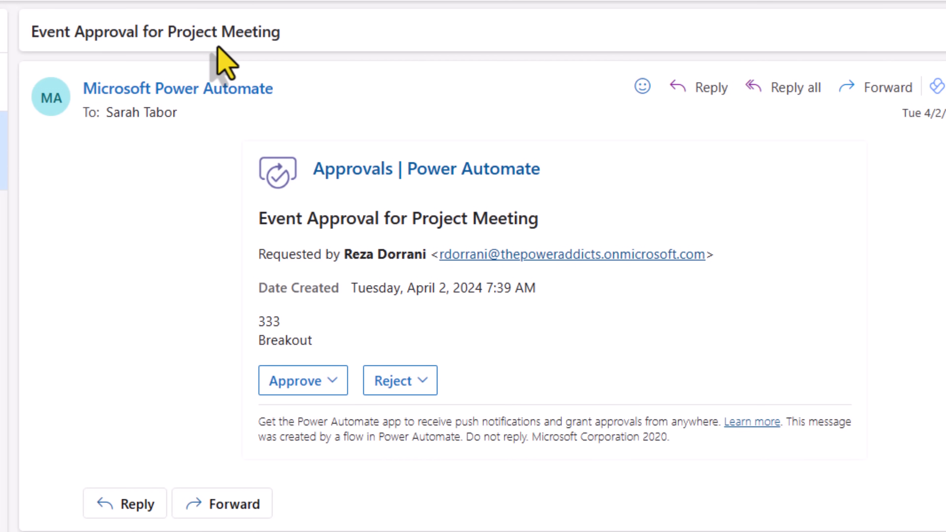
pyautogui.moveTo(168, 33); pyautogui.dragTo(281, 32)
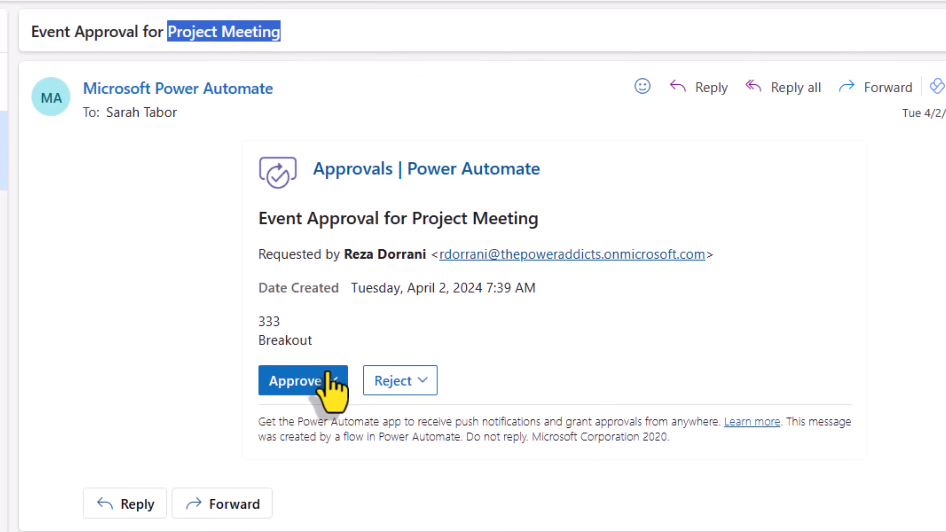
pyautogui.click(299, 388)
pyautogui.write('looks good')
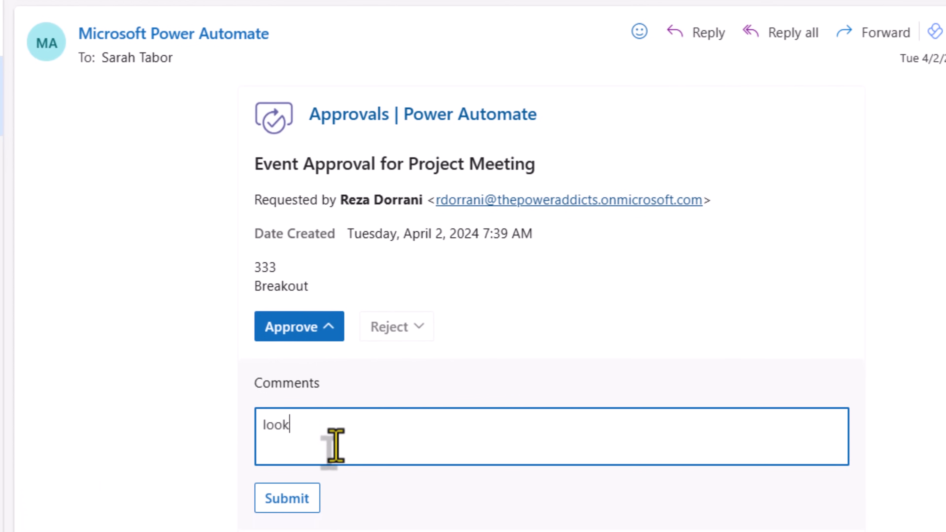
pyautogui.click(302, 497)
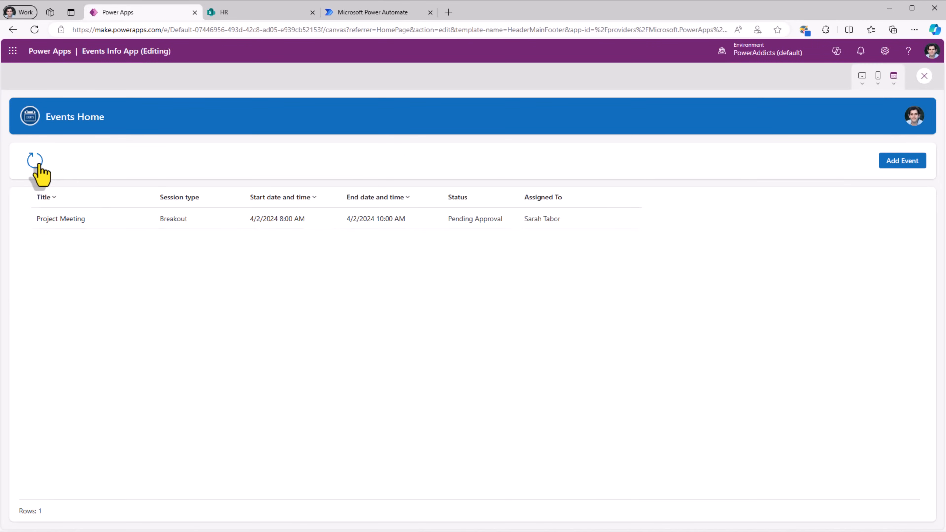
pyautogui.click(35, 161)
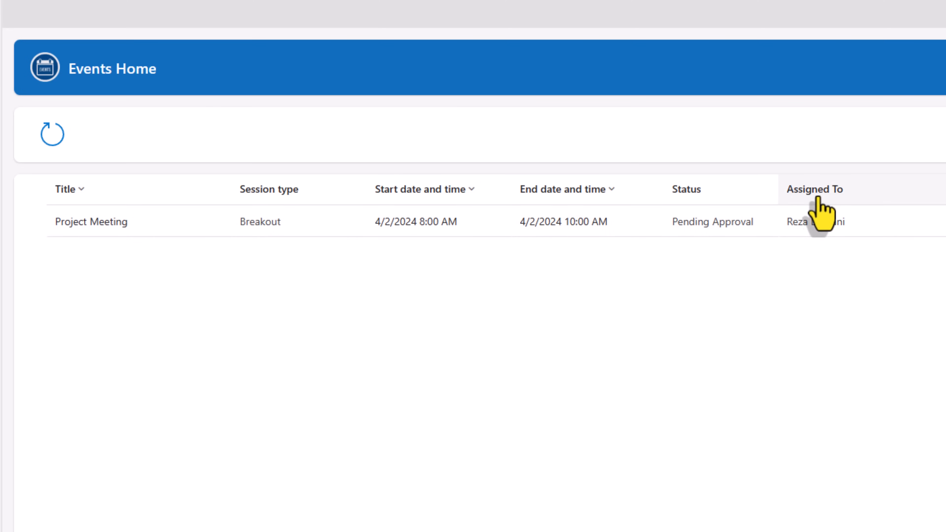
pyautogui.click(93, 224)
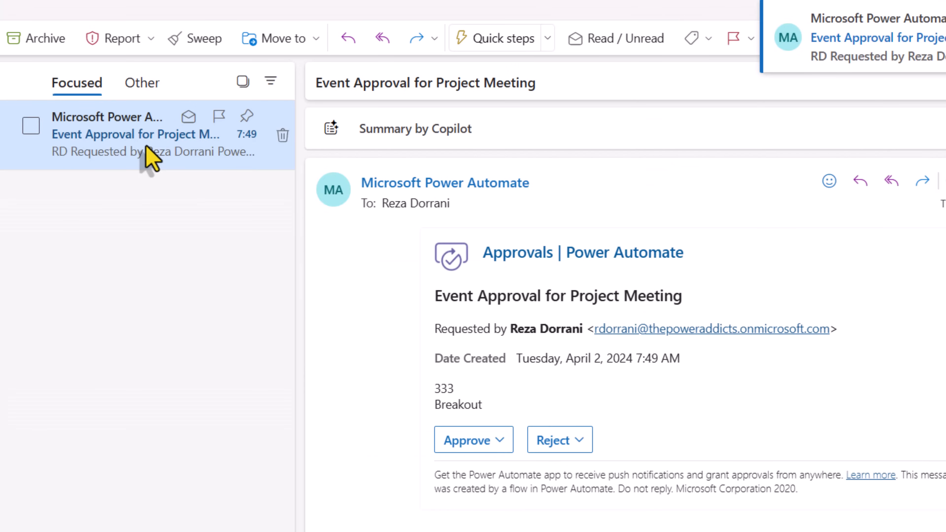
# Step: In Outlook, approve the second approver's Project Meeting request with the comment "ok", and check the refreshed event's details in the Power Apps preview
pyautogui.click(484, 442)
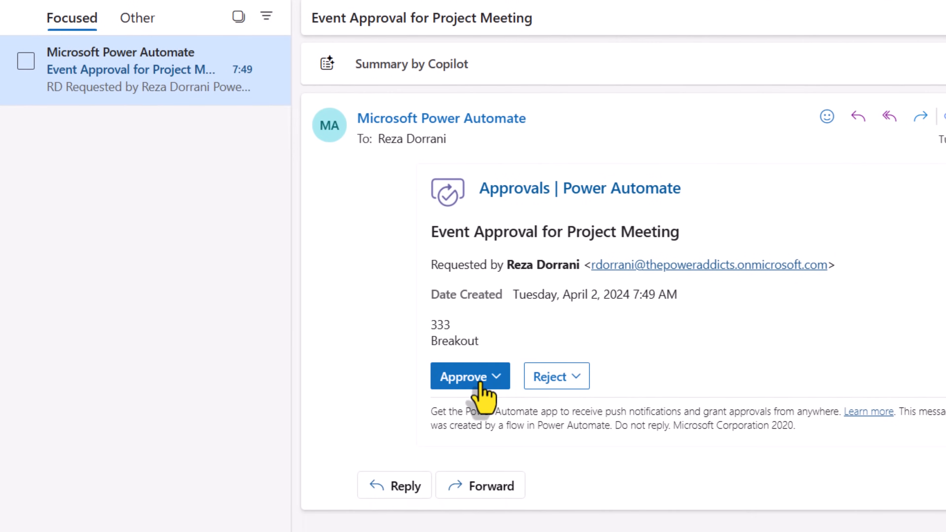
pyautogui.write('ok')
pyautogui.scroll(-5, 490, 472)
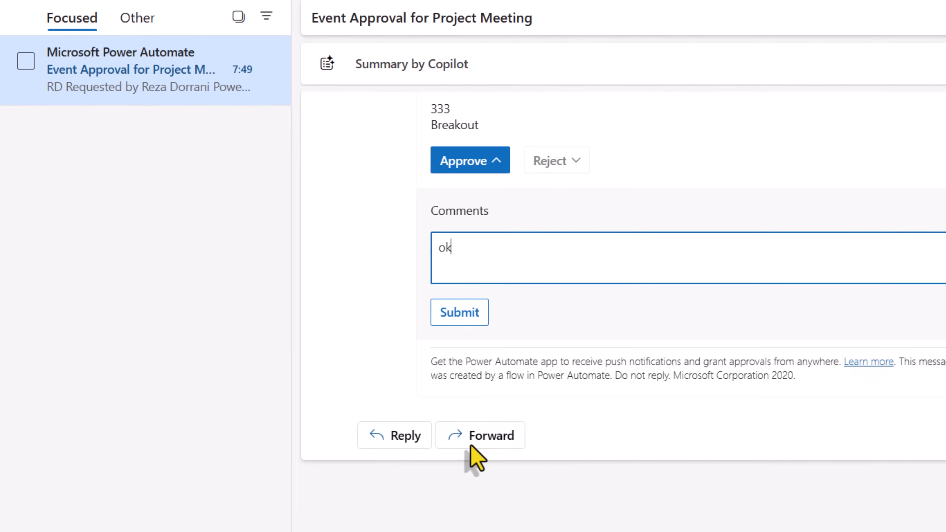
pyautogui.click(462, 317)
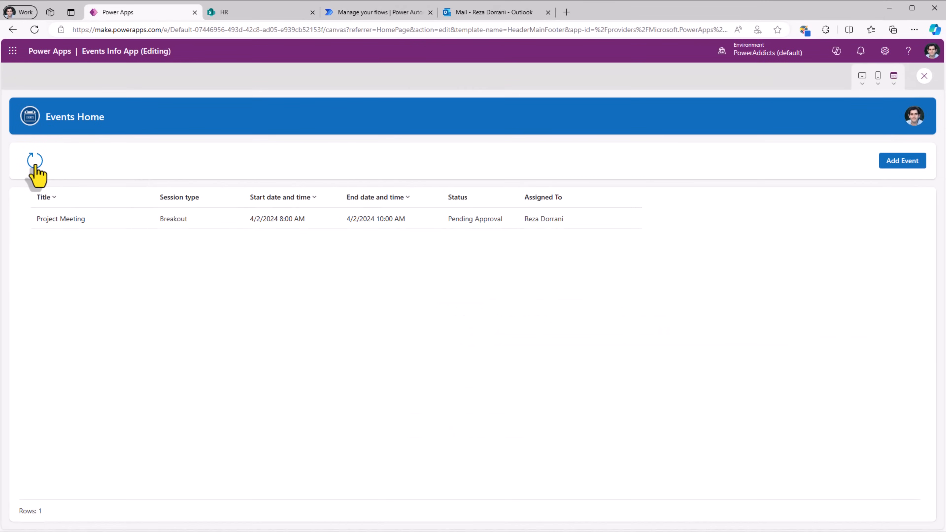
pyautogui.click(35, 166)
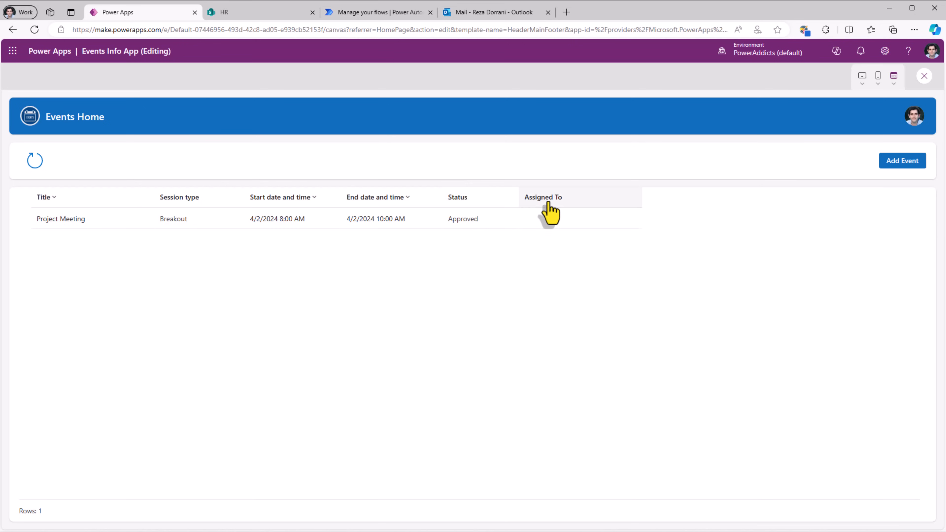
pyautogui.click(71, 225)
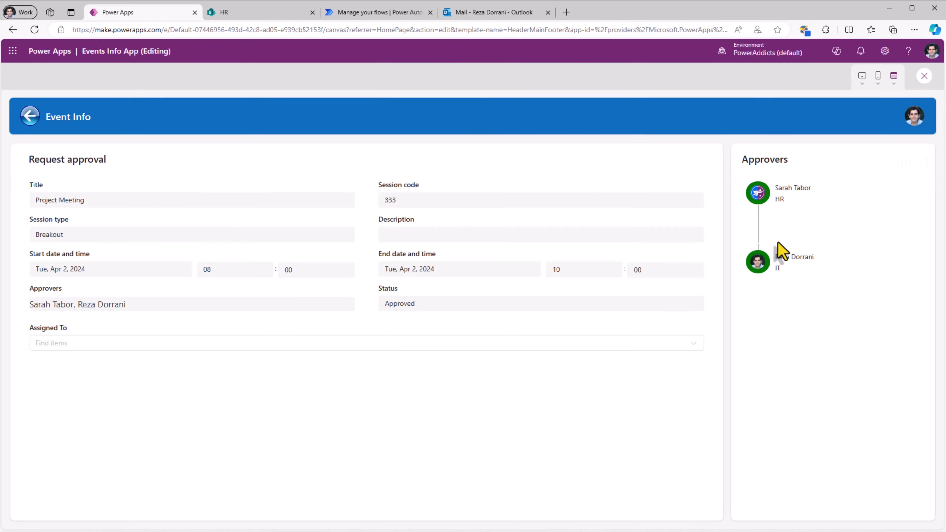
pyautogui.click(924, 76)
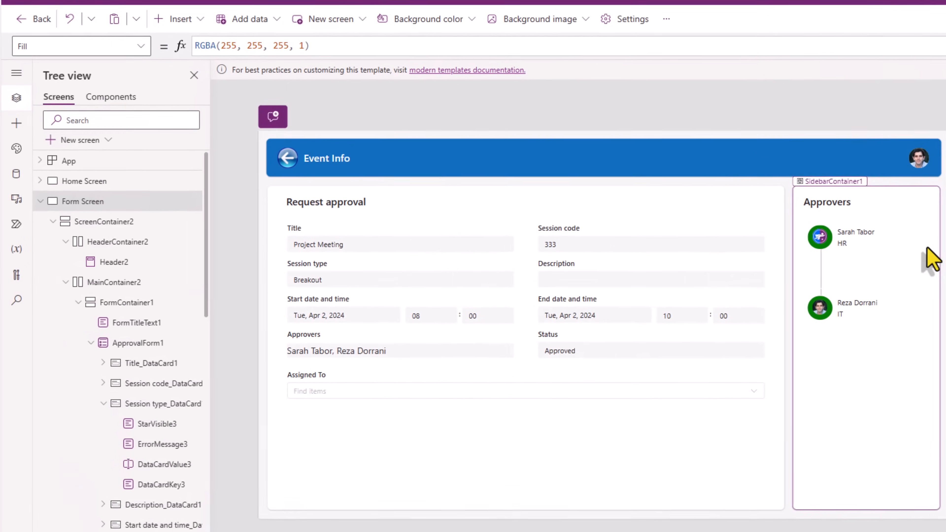
# Step: Insert a modern information button in SidebarContainer1 and reorder it directly below the Approvers heading
pyautogui.click(927, 249)
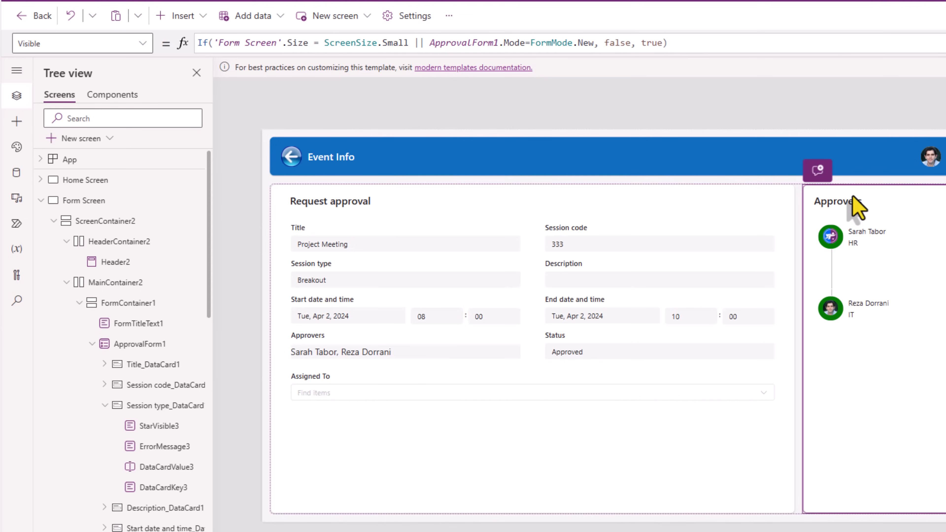
pyautogui.click(17, 121)
pyautogui.click(98, 95)
pyautogui.click(93, 120)
pyautogui.write('info')
pyautogui.click(107, 164)
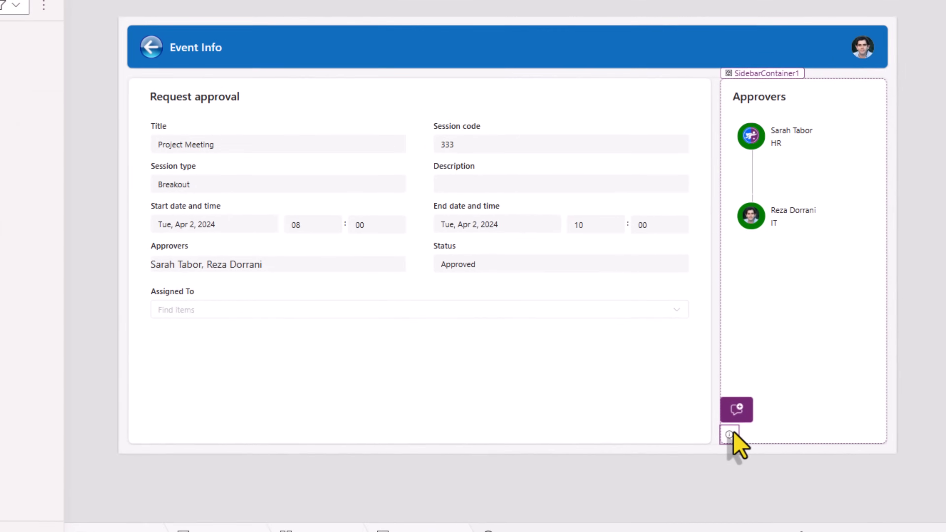
pyautogui.rightClick(811, 505)
pyautogui.moveTo(741, 400)
pyautogui.click(874, 421)
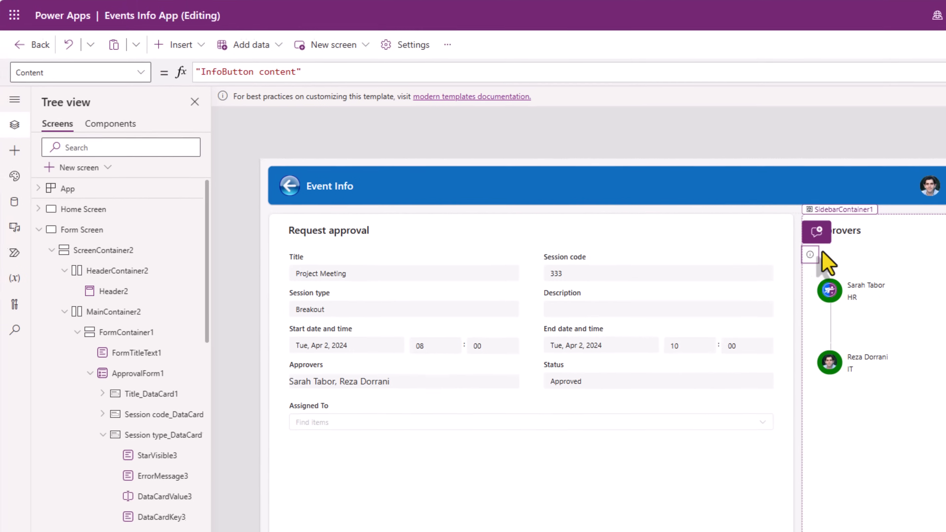
# Step: Set the information button's Content to varItem.'Approval History' and preview its content on the Event Info screen
pyautogui.moveTo(332, 74); pyautogui.dragTo(123, 75)
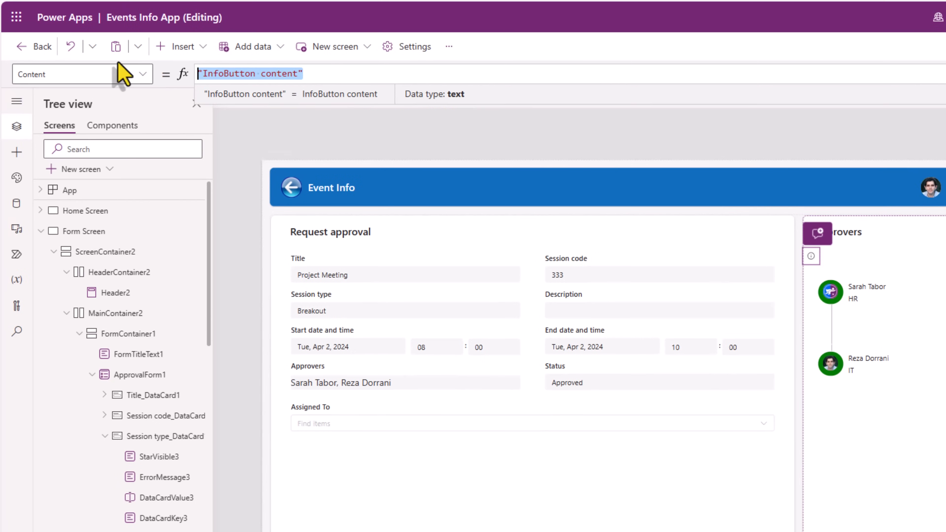
pyautogui.write('varItem')
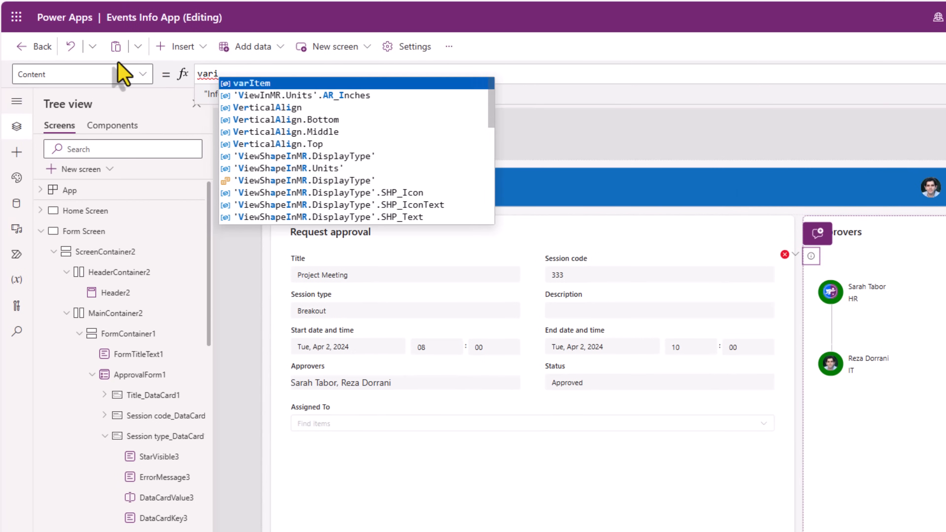
pyautogui.write('.')
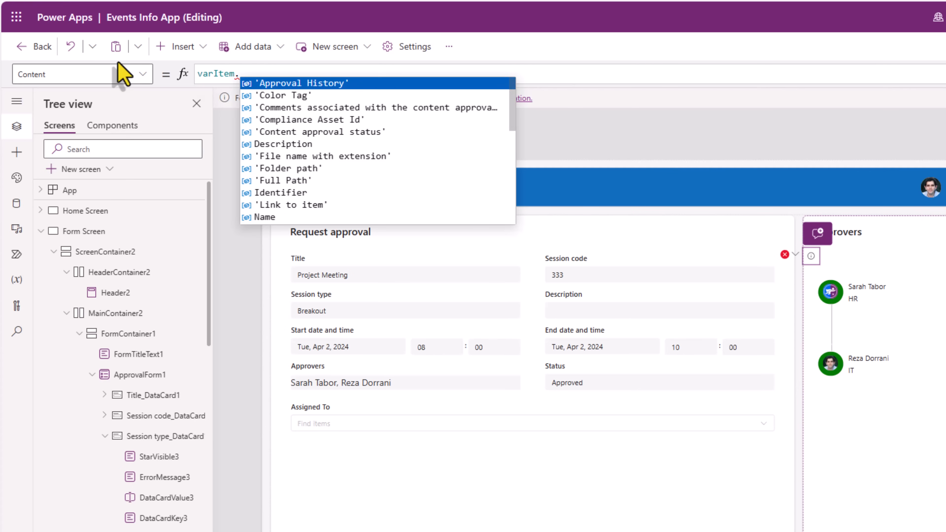
pyautogui.press('Tab')
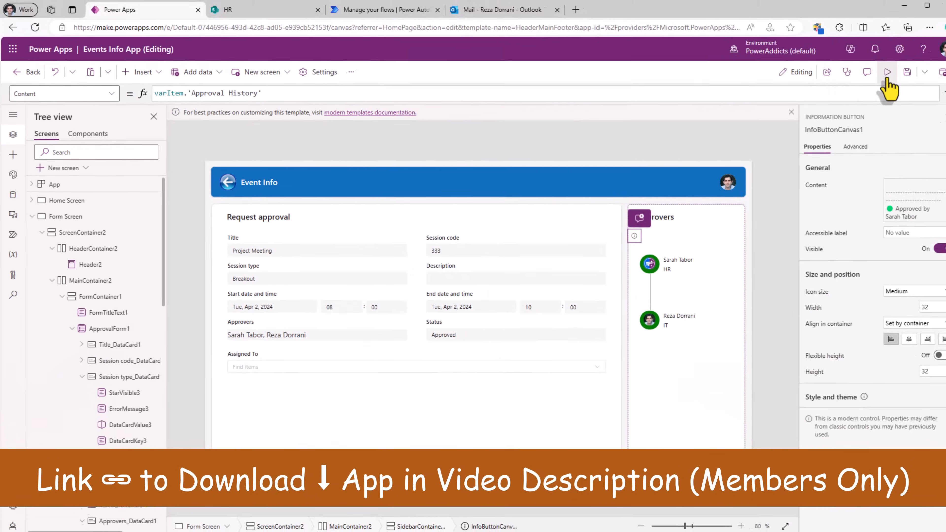
pyautogui.click(875, 88)
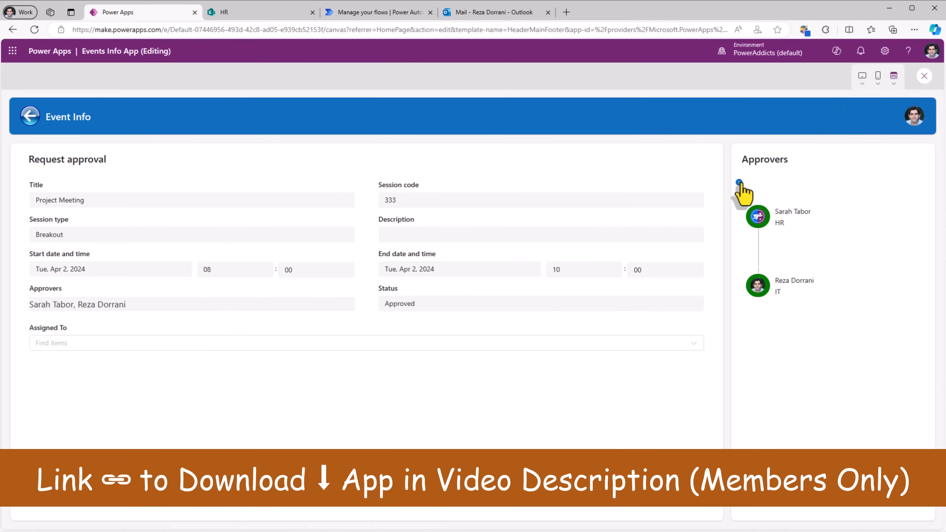
pyautogui.moveTo(739, 183)
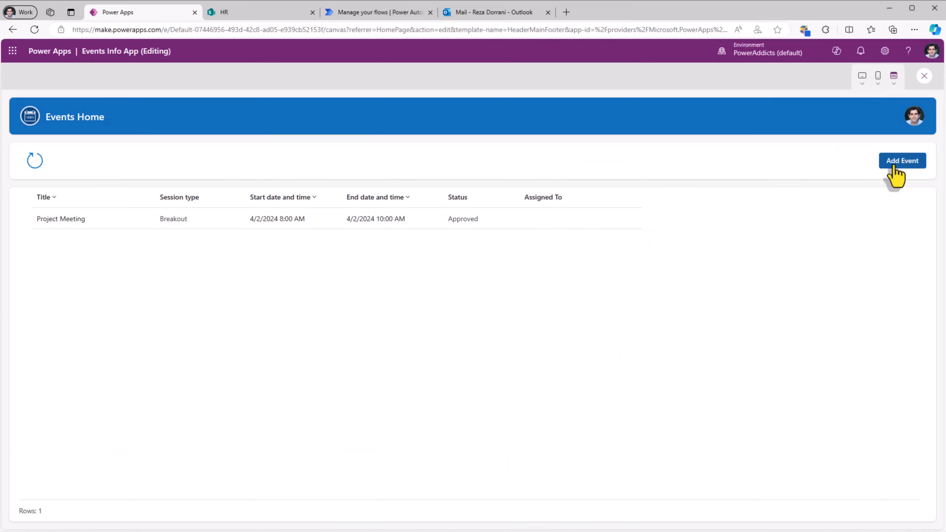
# Step: Set Status_DataCard1's Default to If(ApprovalForm1.Mode=FormMode.New,{Value:"Pending Approval"}, ThisItem.Status) for new events
pyautogui.click(895, 168)
pyautogui.click(924, 76)
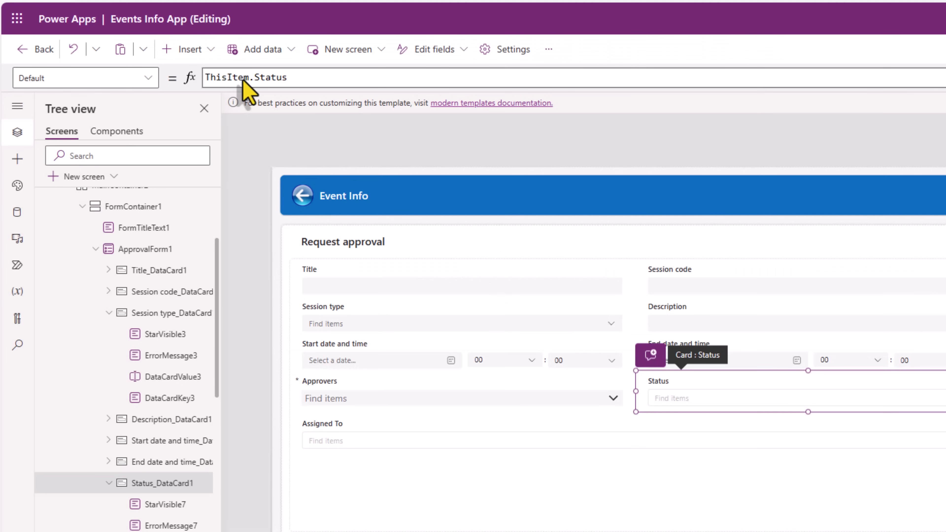
pyautogui.click(241, 77)
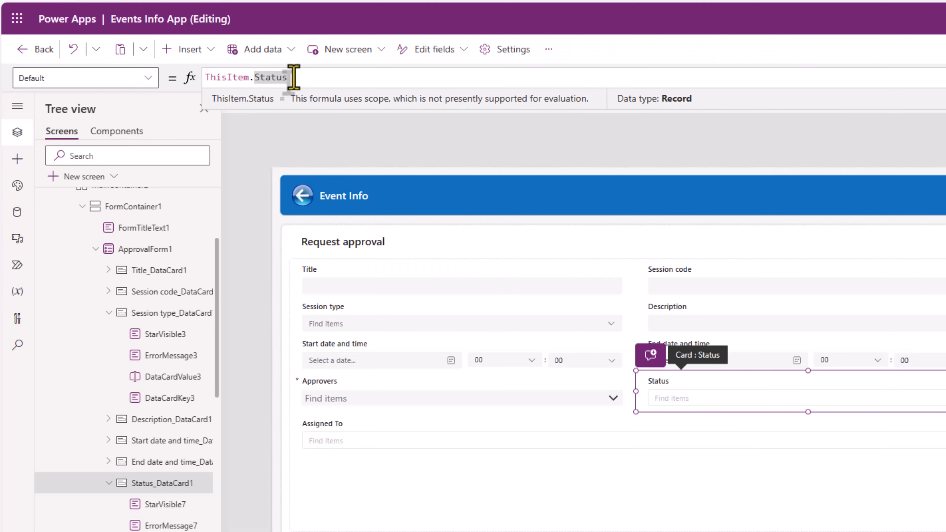
pyautogui.write('If(ApprovalForm1.Mode=FormMode.New')
pyautogui.write(',{Value:"Pending Approval"}')
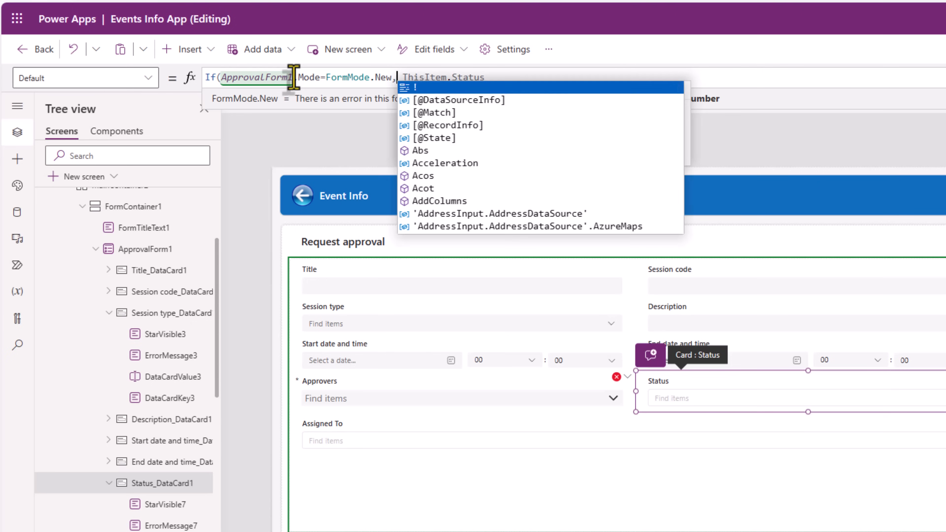
pyautogui.write(',')
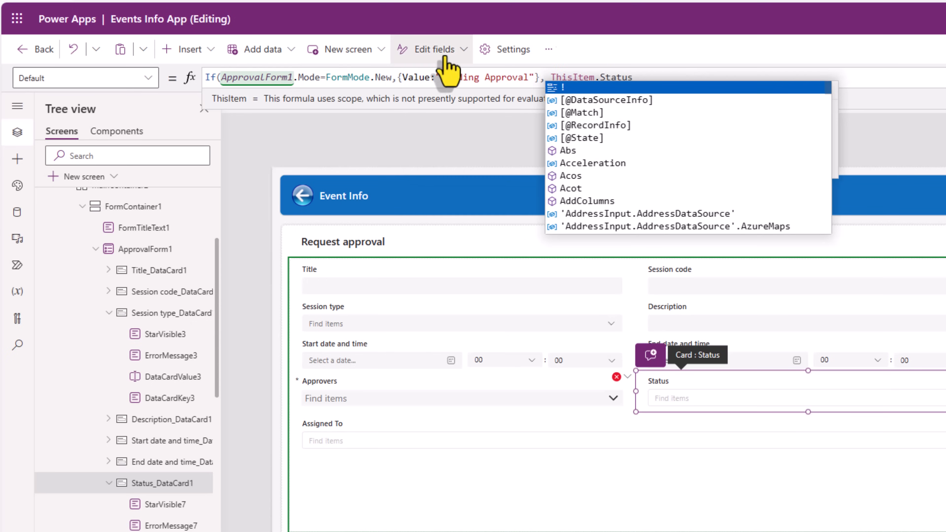
pyautogui.click(648, 76)
pyautogui.write(')')
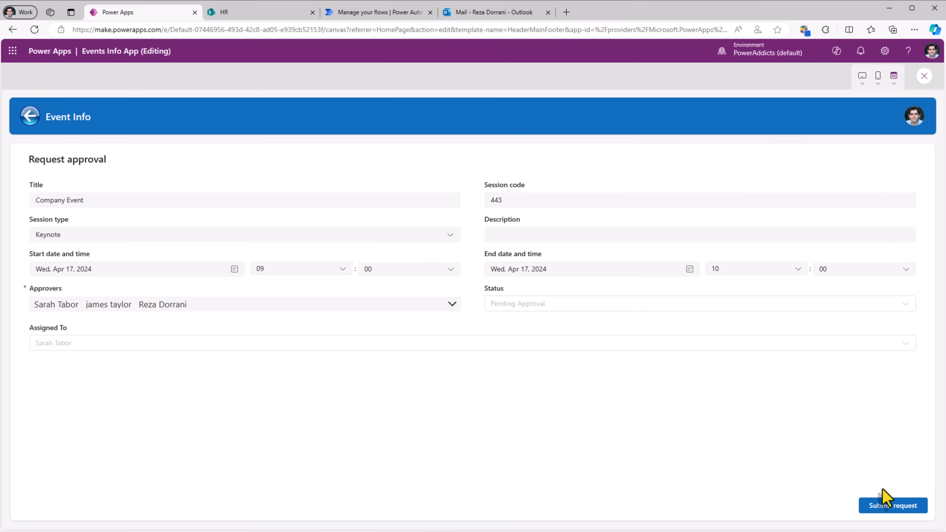
# Step: Submit the Company Event request as a Keynote with session code 443 and three approvers, and check its approver statuses and approval history
pyautogui.click(887, 505)
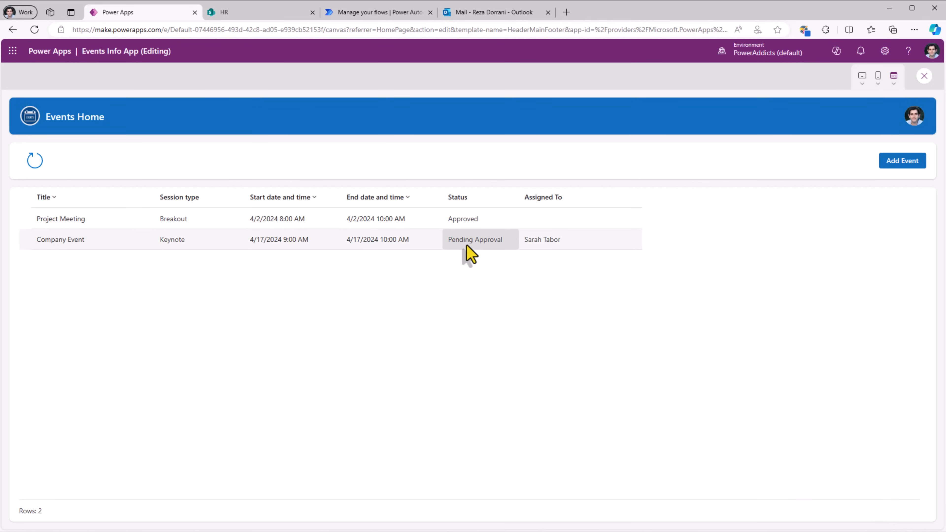
pyautogui.click(70, 243)
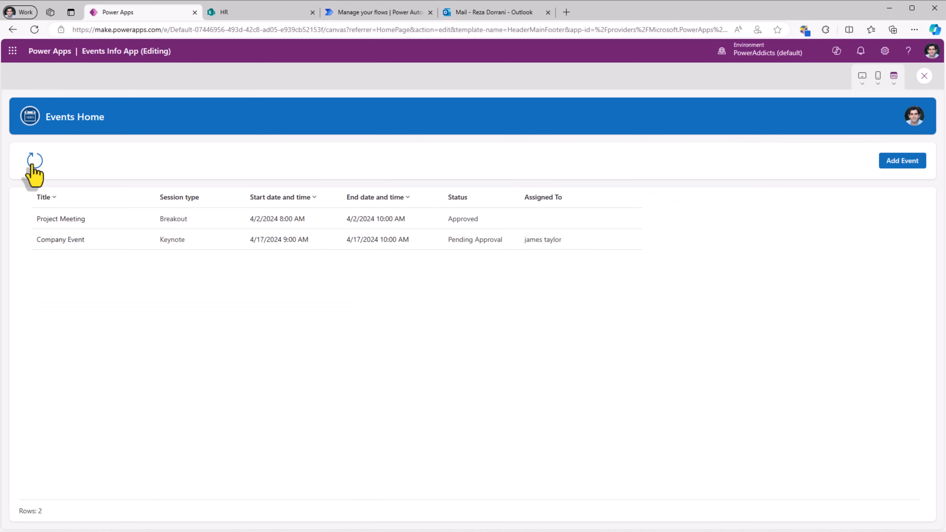
pyautogui.click(70, 242)
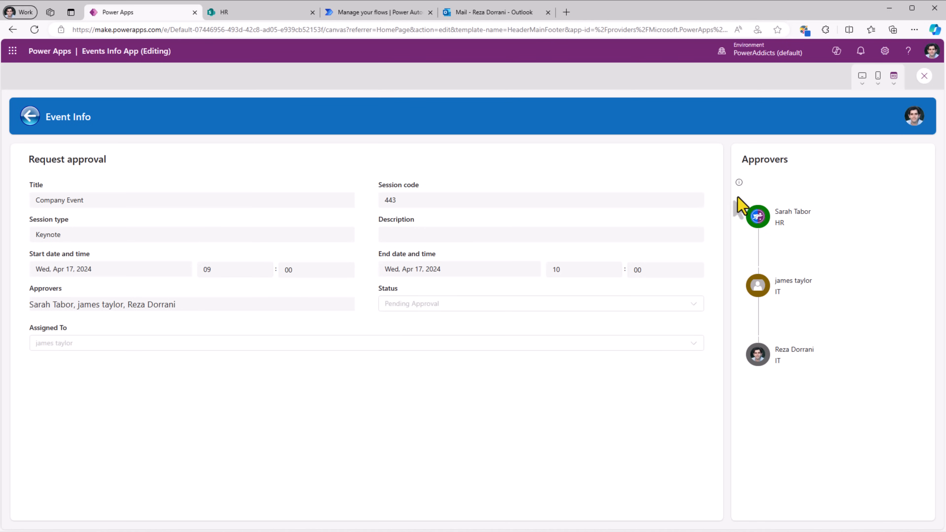
pyautogui.moveTo(738, 184)
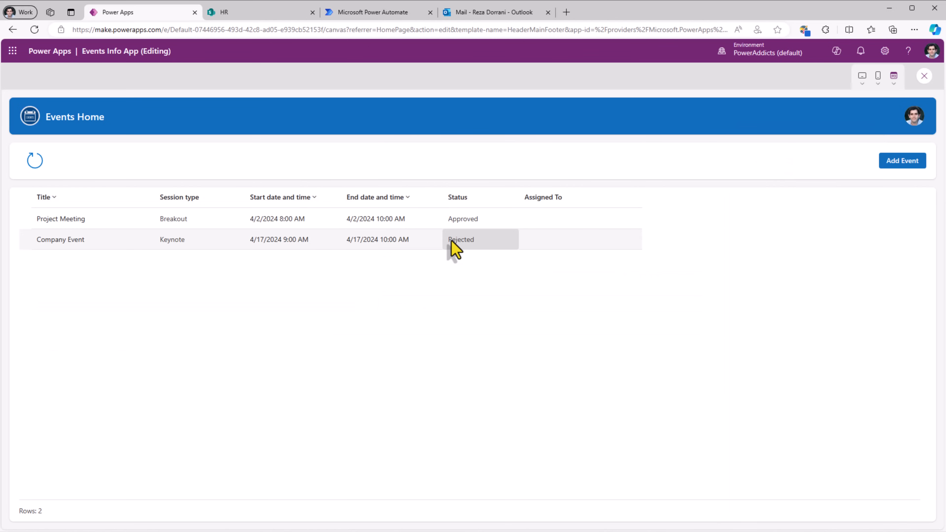
# Step: Open the rejected Company Event and view the approver badges and the comments in its approval history
pyautogui.click(455, 246)
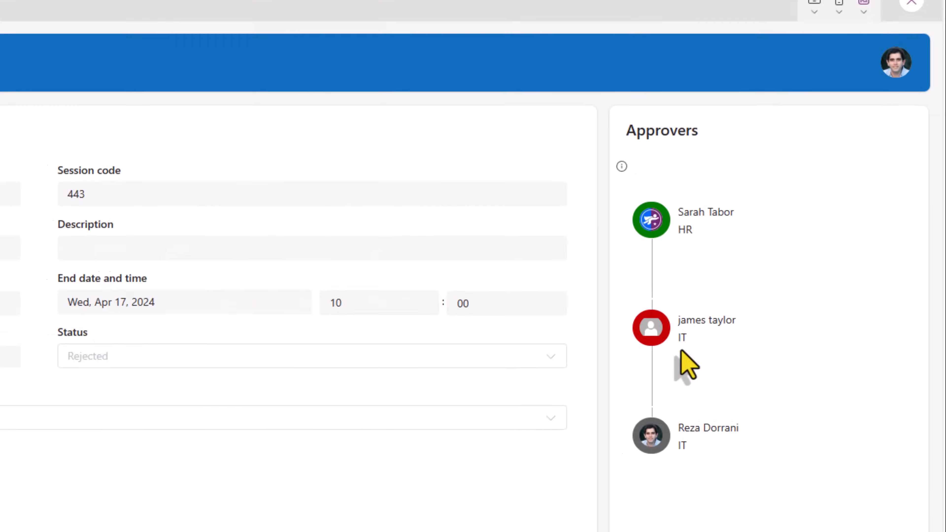
pyautogui.click(531, 154)
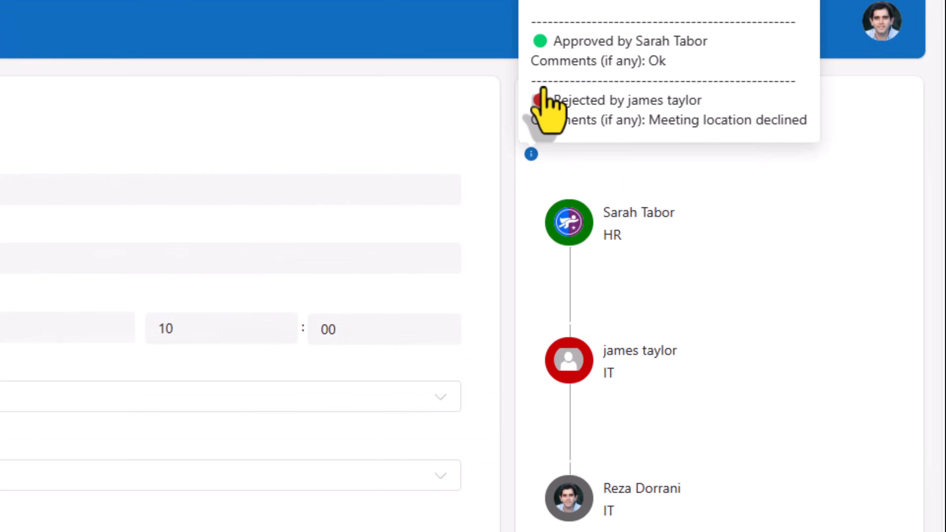